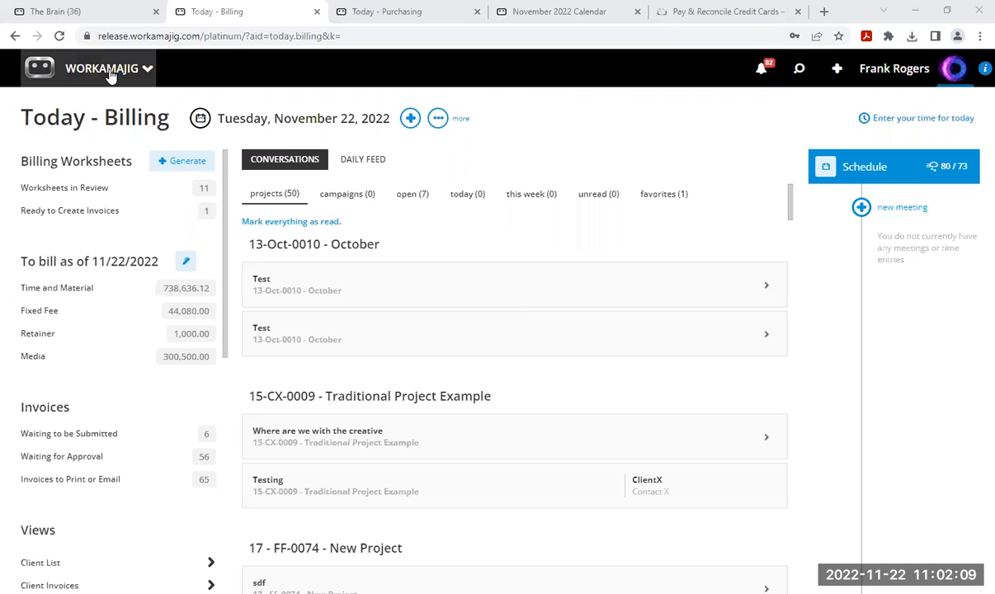
Open the Today - Accounting page.
{"action": "left_click", "coordinate": [80, 72]}
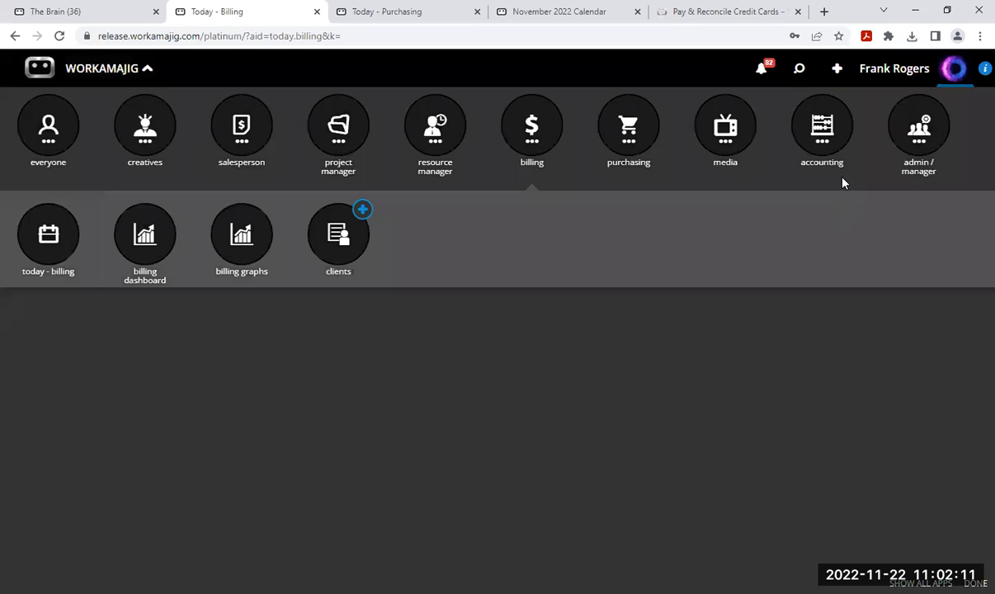
{"action": "left_click", "coordinate": [823, 139]}
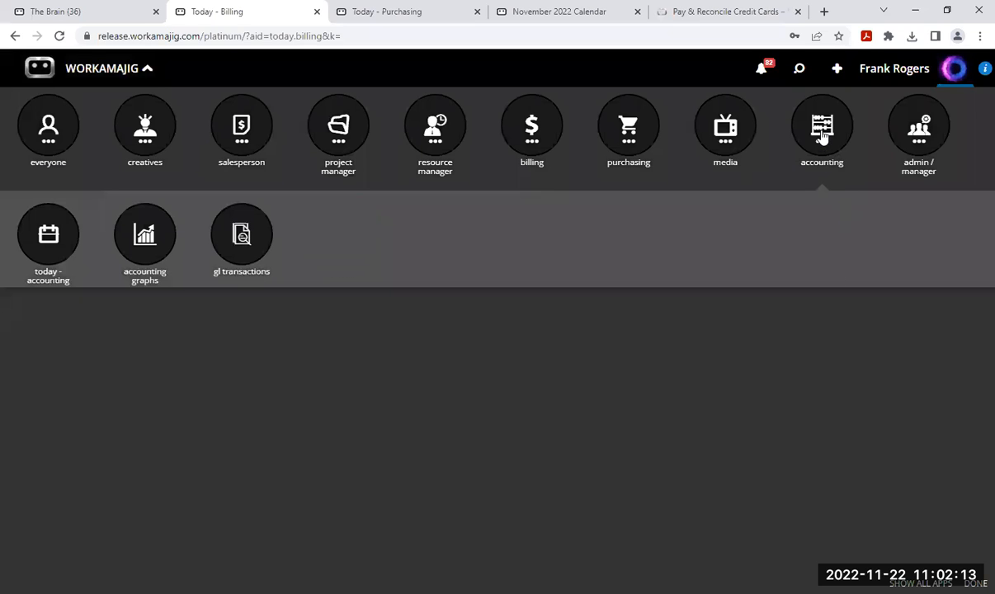
{"action": "left_click", "coordinate": [54, 240]}
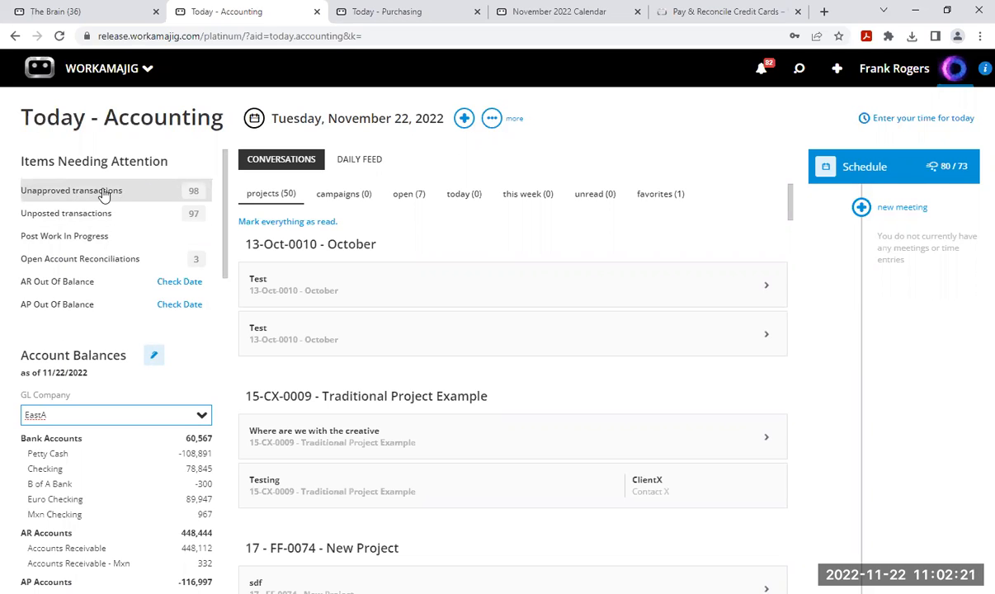
Review the unapproved transactions, collapsing the Client Invoices and Payments groups to examine Vendor Invoices, and close the list.
{"action": "left_click", "coordinate": [104, 193]}
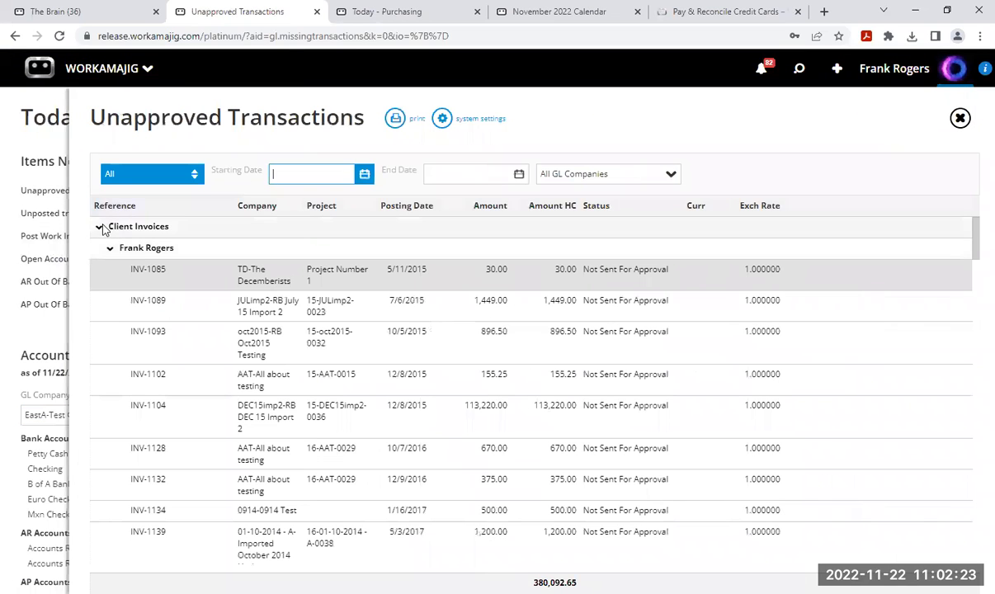
{"action": "left_click", "coordinate": [100, 227]}
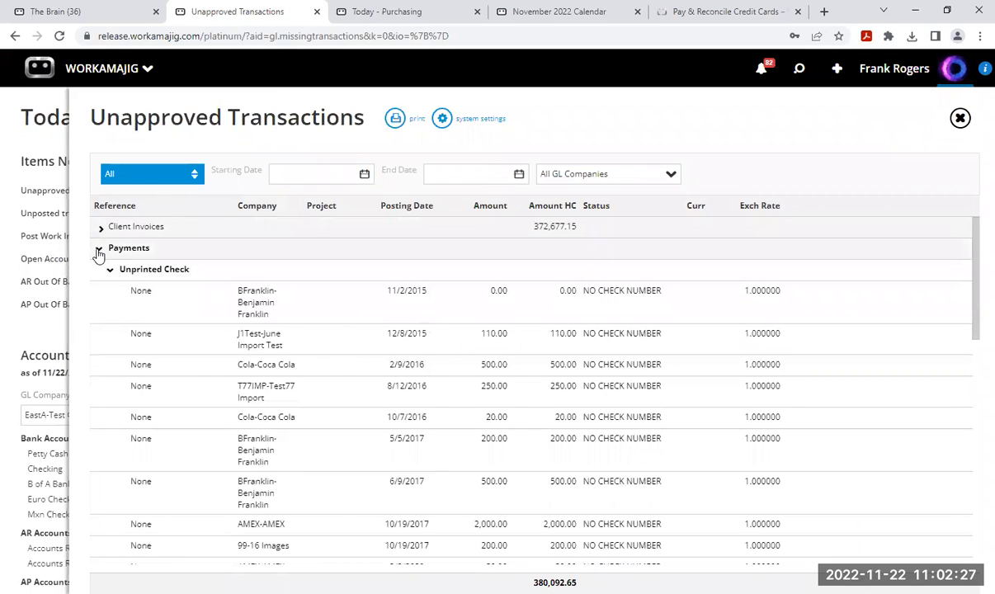
{"action": "left_click", "coordinate": [98, 251]}
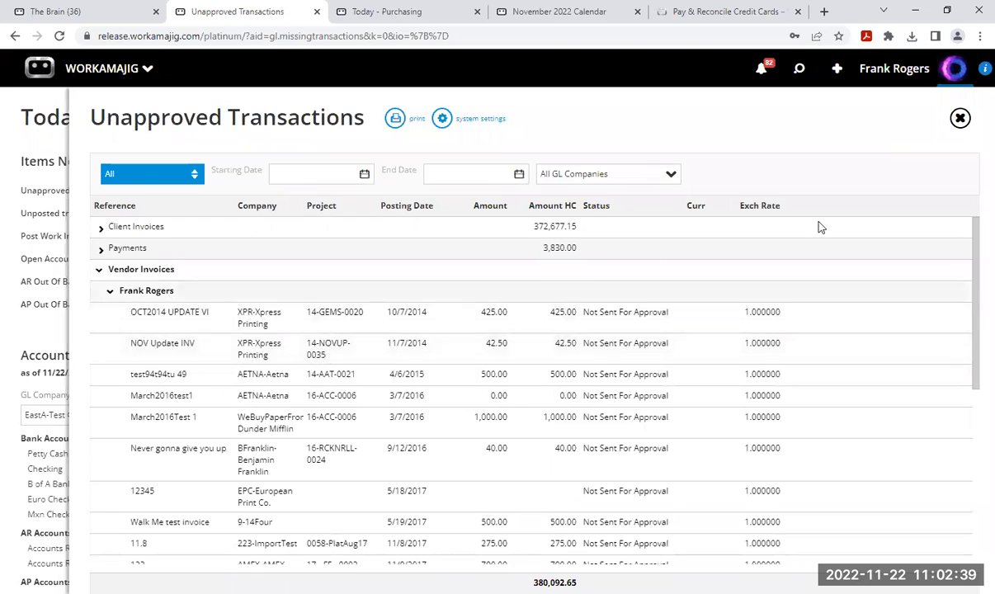
{"action": "left_click", "coordinate": [960, 118]}
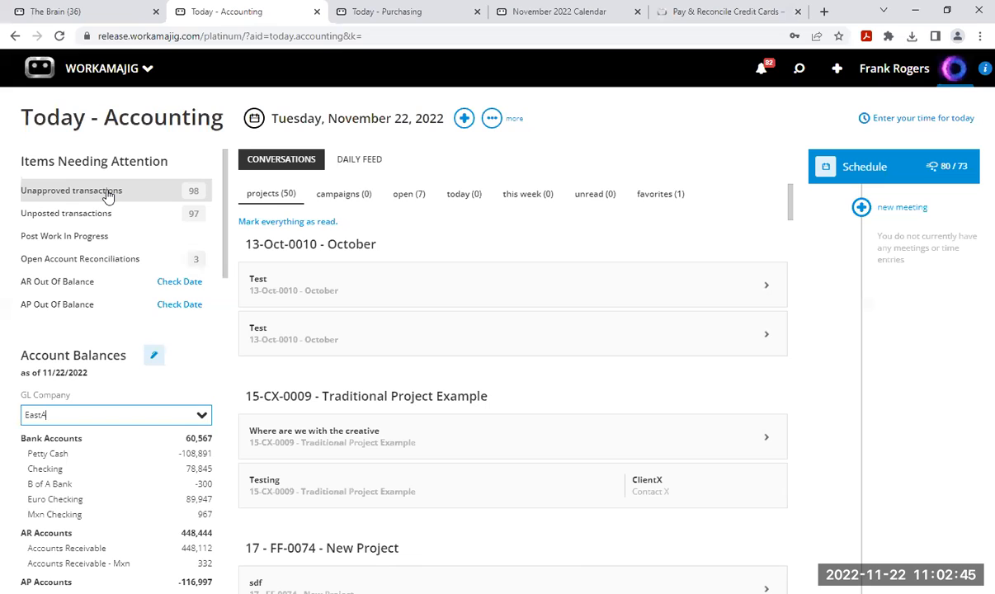
Go back to the Today - Billing page.
{"action": "left_click", "coordinate": [114, 71]}
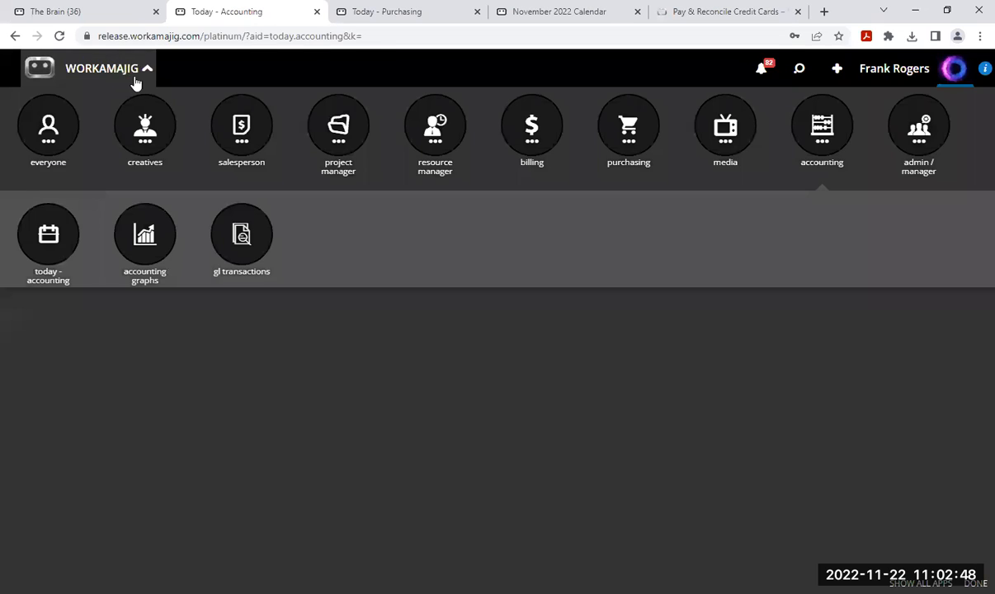
{"action": "left_click", "coordinate": [531, 147]}
{"action": "left_click", "coordinate": [47, 238]}
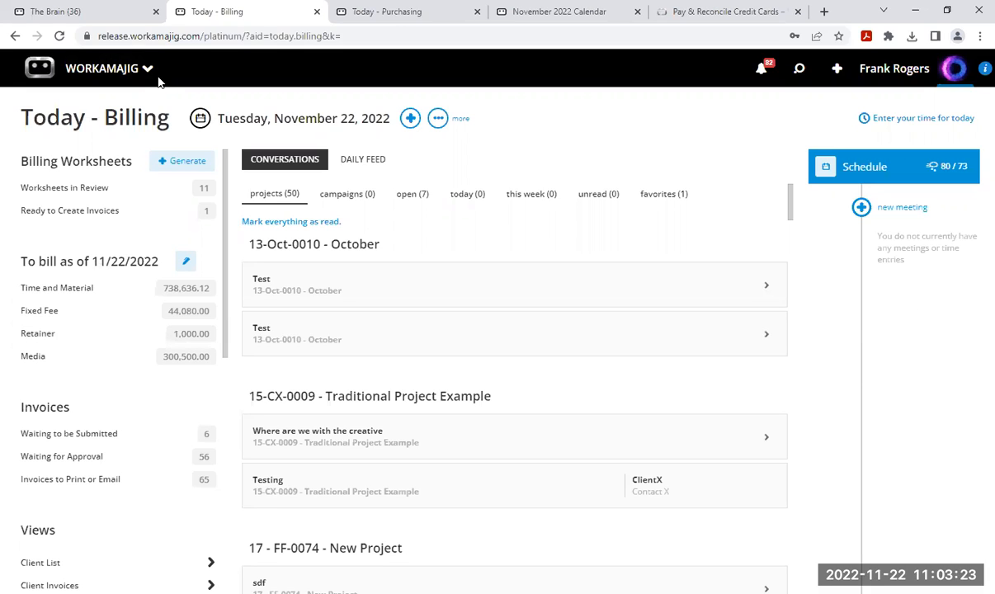
Search the project manager's projects for "boot" and open OFMB-0163 - Billing Retainer Test Project.
{"action": "left_click", "coordinate": [116, 71]}
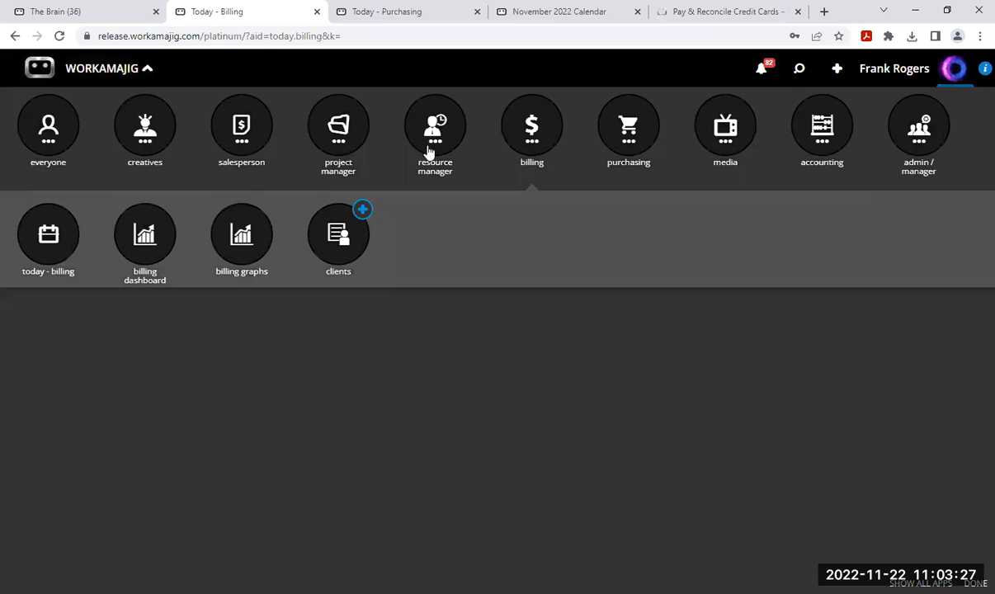
{"action": "left_click", "coordinate": [339, 146]}
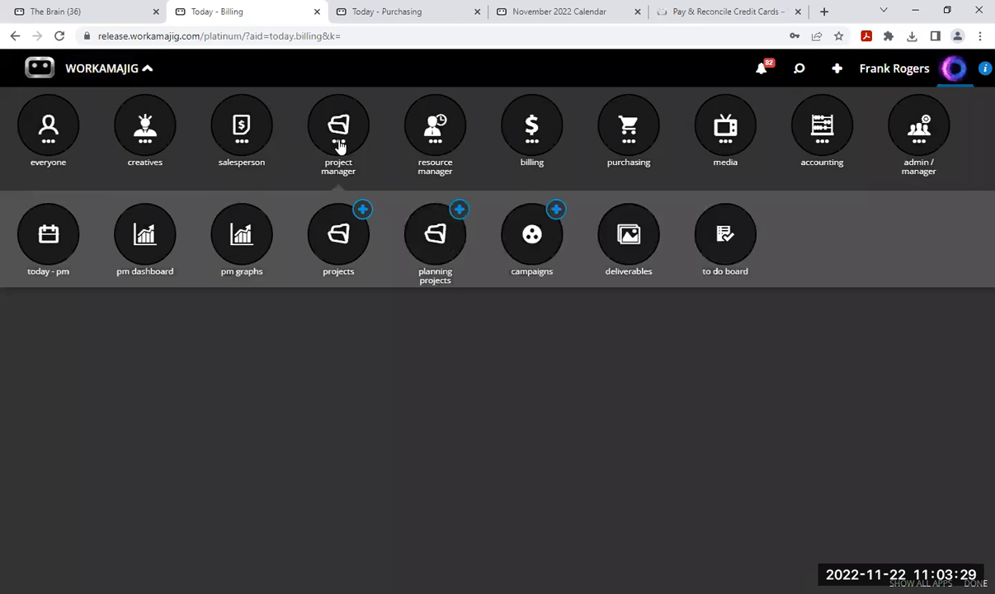
{"action": "left_click", "coordinate": [363, 231]}
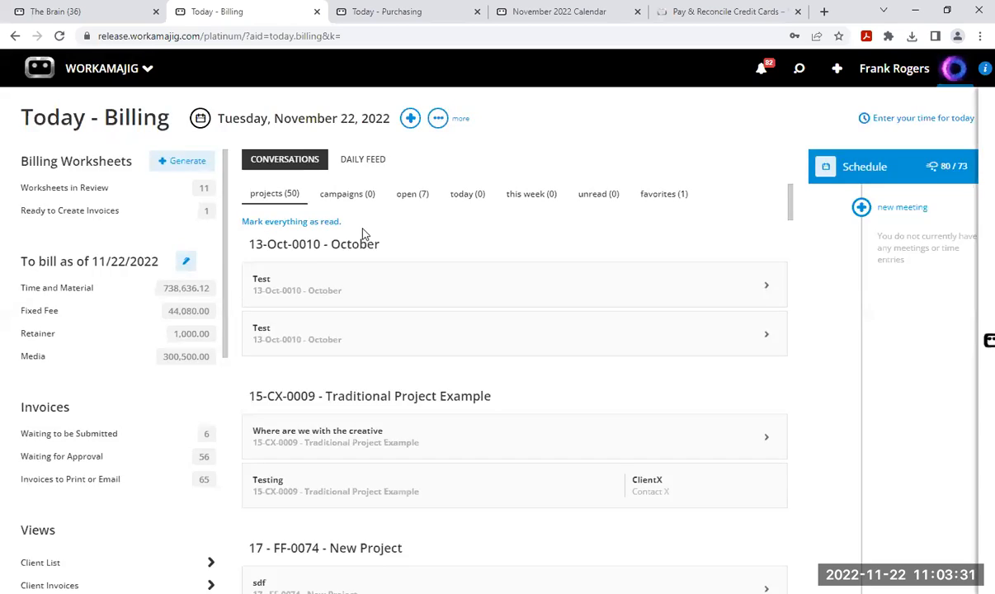
{"action": "left_click", "coordinate": [222, 157]}
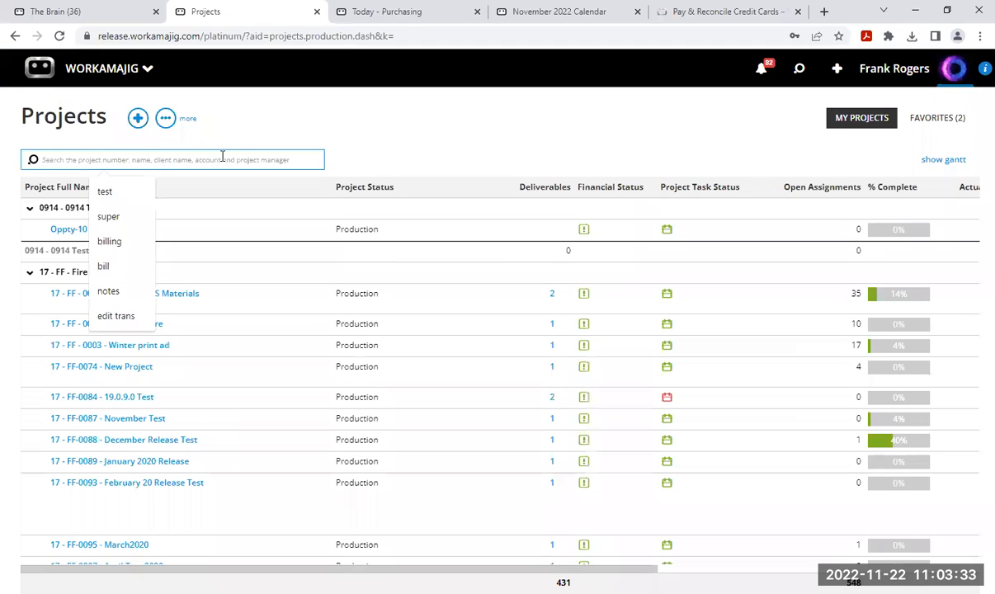
{"action": "type", "text": "boot"}
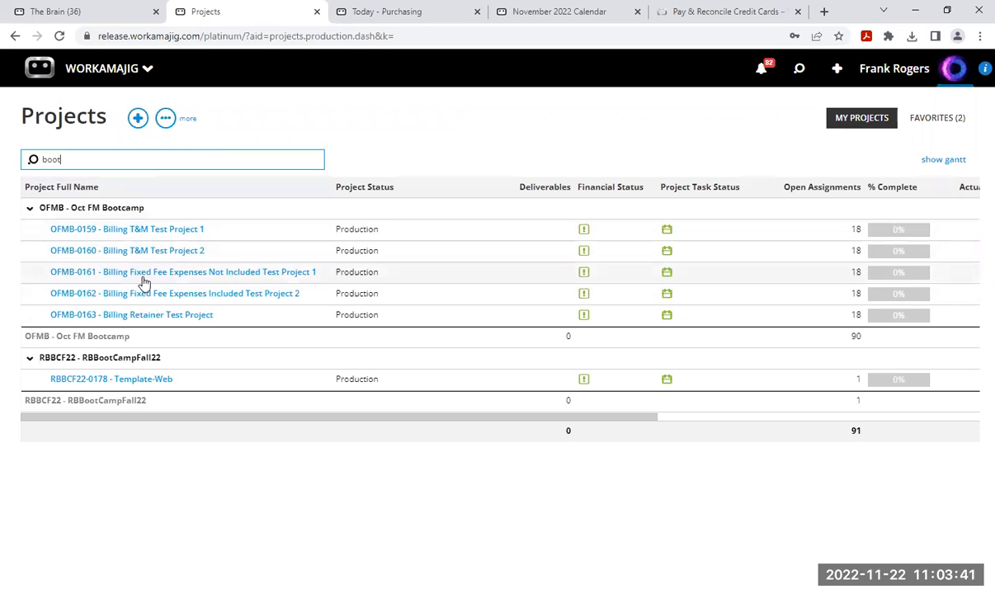
{"action": "left_click", "coordinate": [162, 324]}
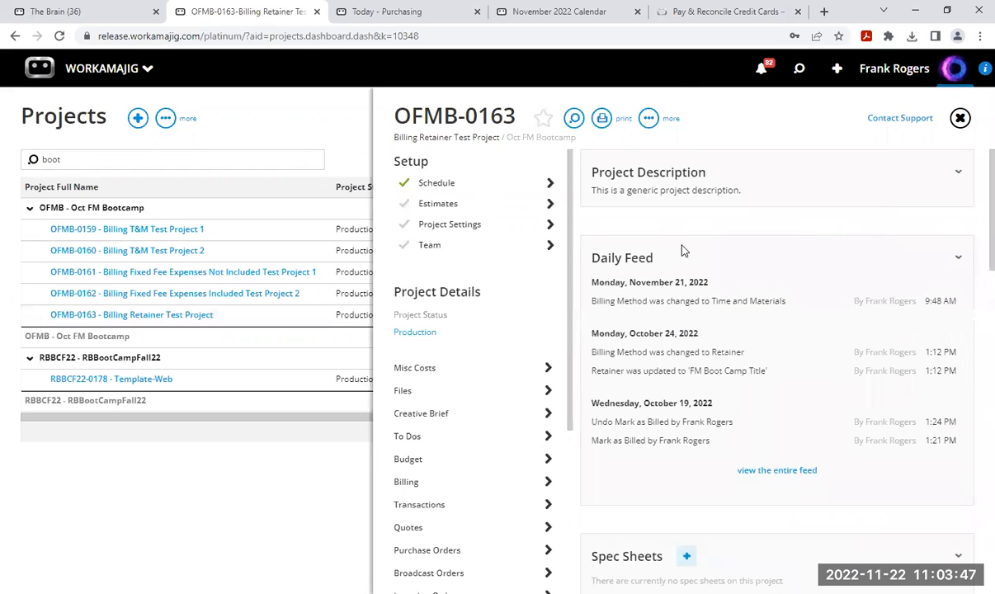
Try the Retainer billing method in the project's billing options, check the selectable retainers, and leave the project without saving.
{"action": "left_click", "coordinate": [452, 232]}
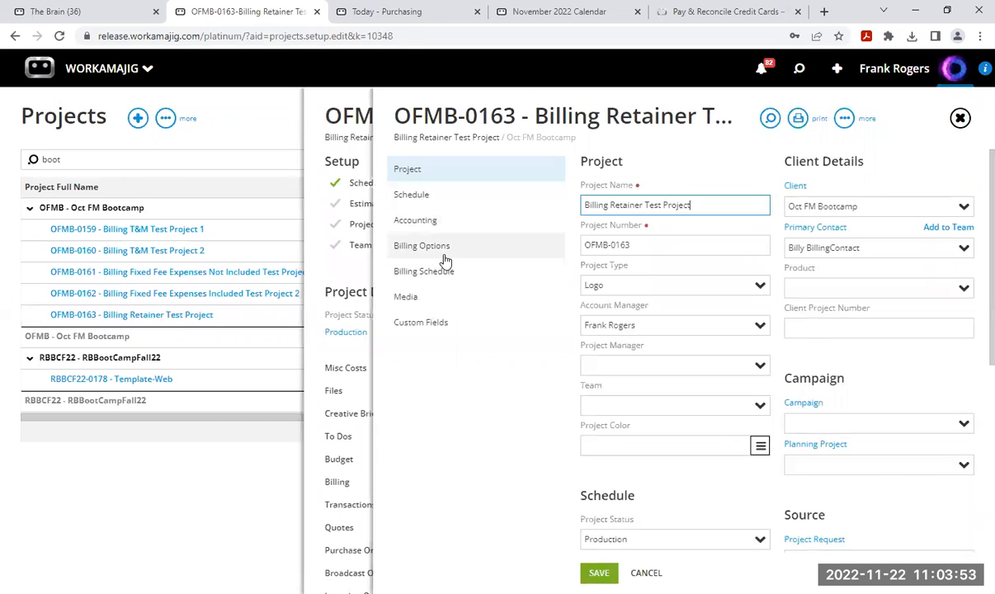
{"action": "left_click", "coordinate": [443, 255]}
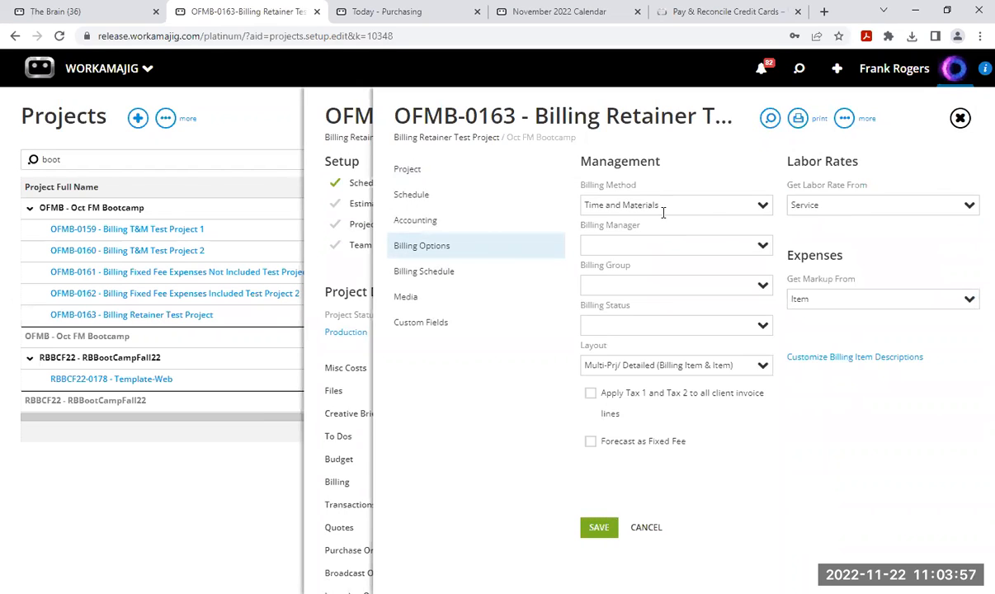
{"action": "left_click", "coordinate": [760, 205]}
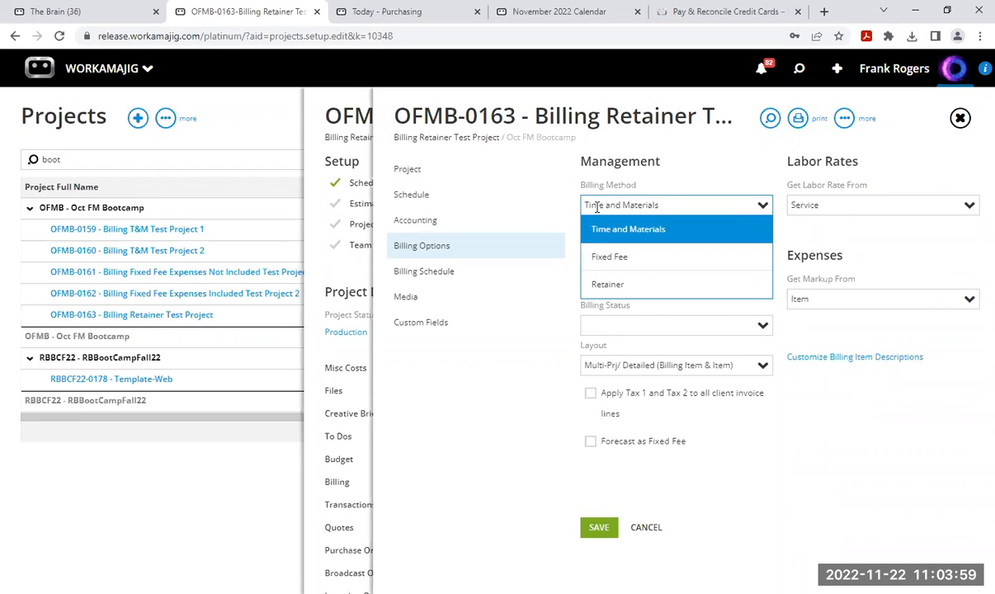
{"action": "left_click", "coordinate": [606, 283]}
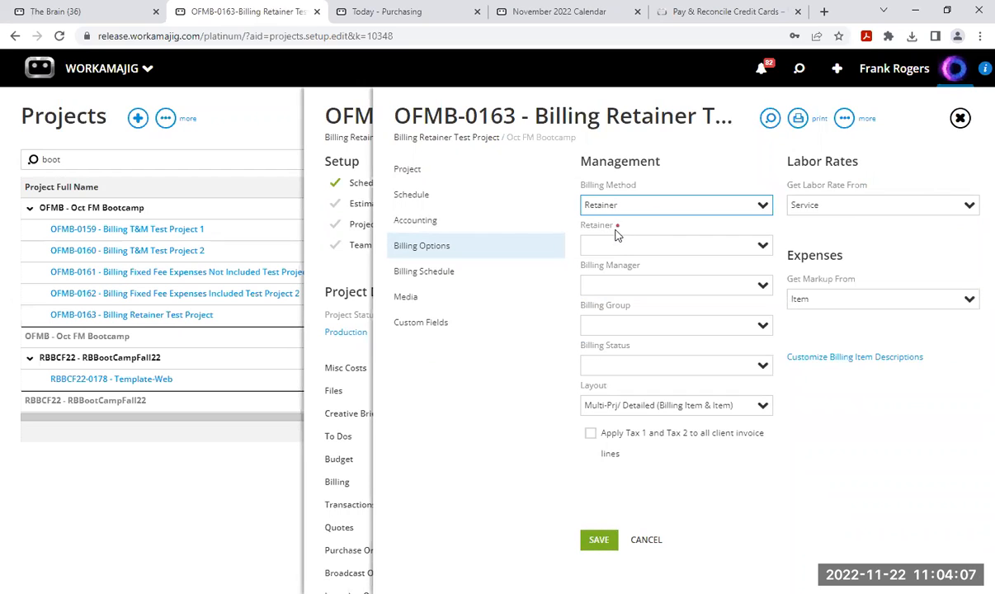
{"action": "left_click", "coordinate": [764, 248]}
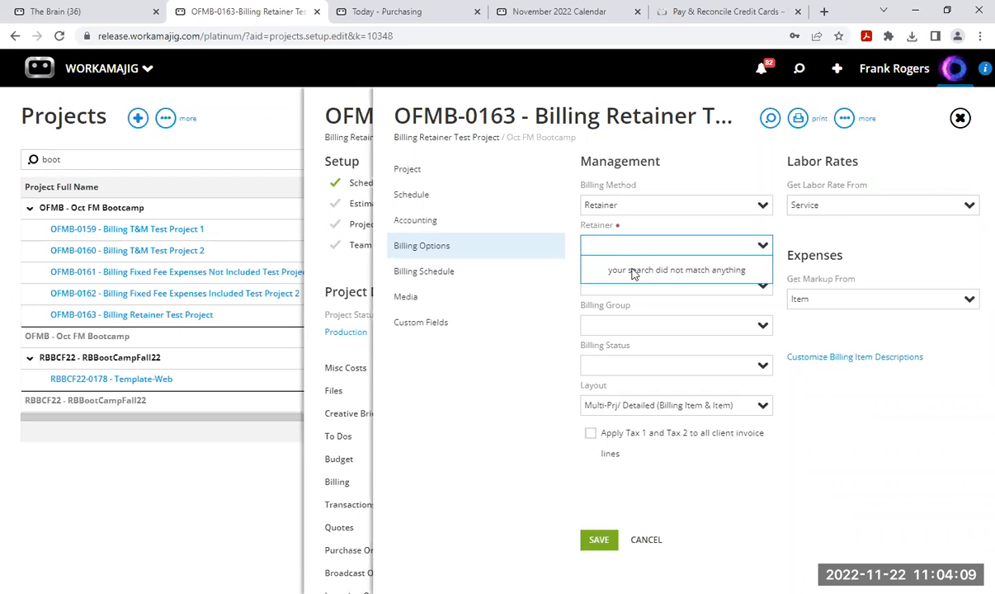
{"action": "left_click", "coordinate": [650, 542]}
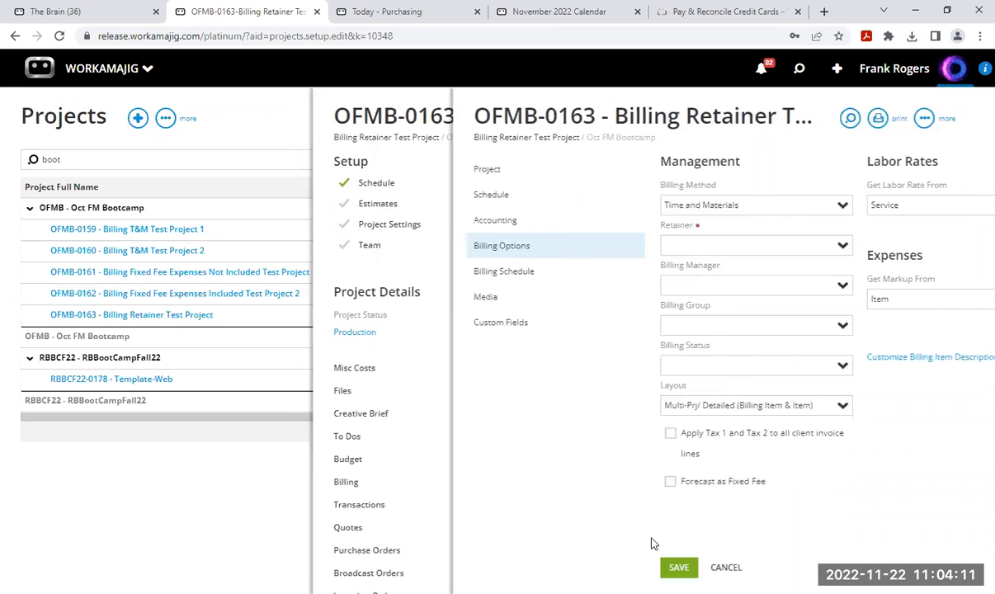
{"action": "left_click", "coordinate": [960, 118]}
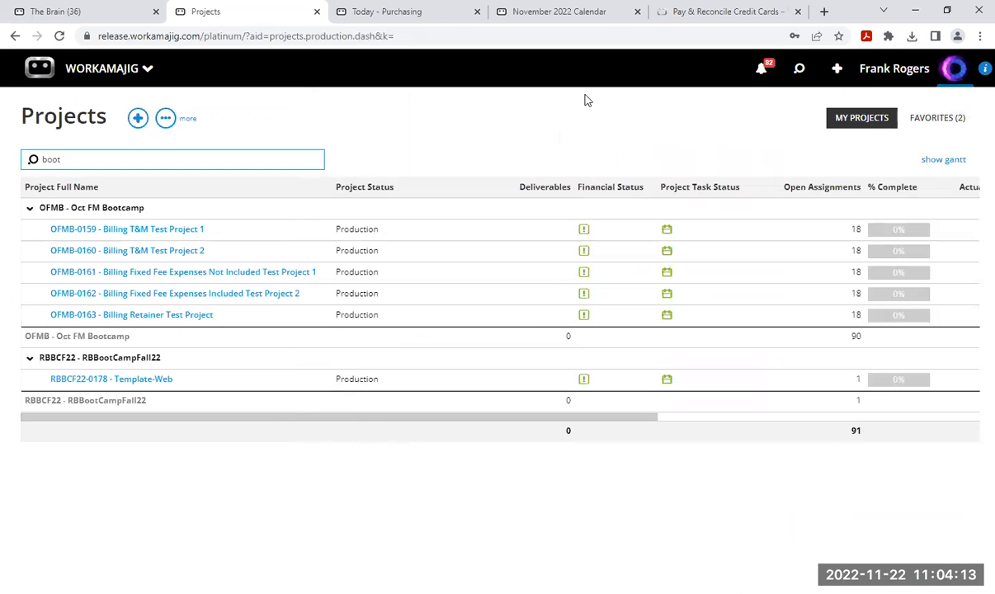
Return to the Today - Billing page and locate Retainers among its views.
{"action": "left_click", "coordinate": [101, 68]}
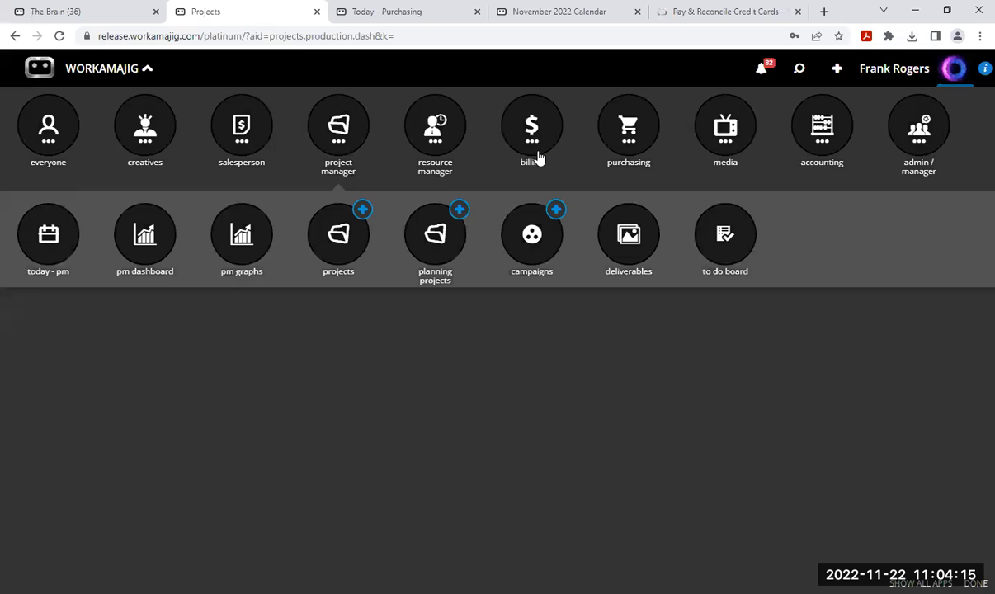
{"action": "left_click", "coordinate": [507, 147]}
{"action": "left_click", "coordinate": [39, 247]}
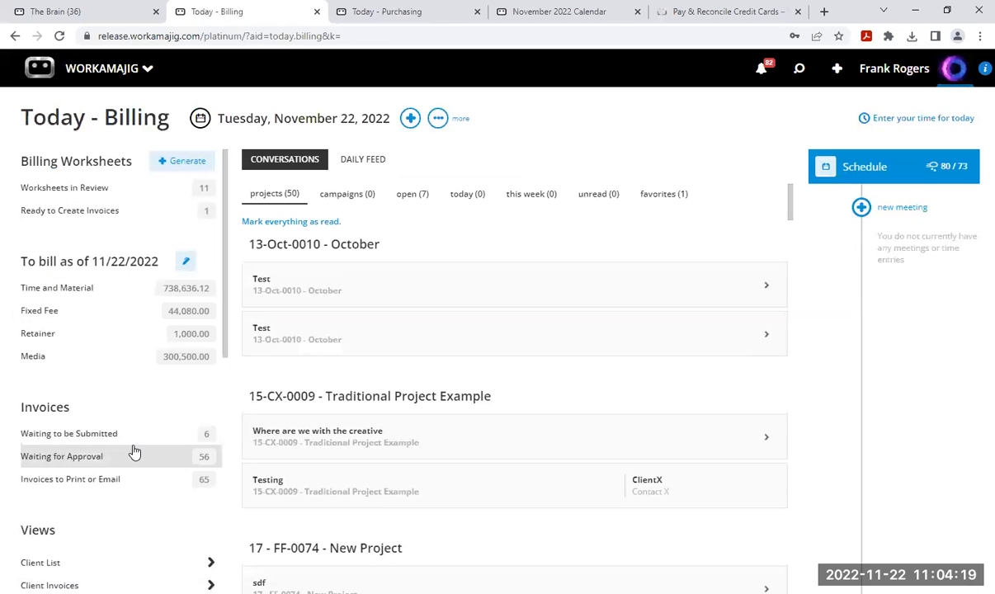
{"action": "scroll", "coordinate": [115, 478], "scroll_direction": "down", "scroll_amount": 2}
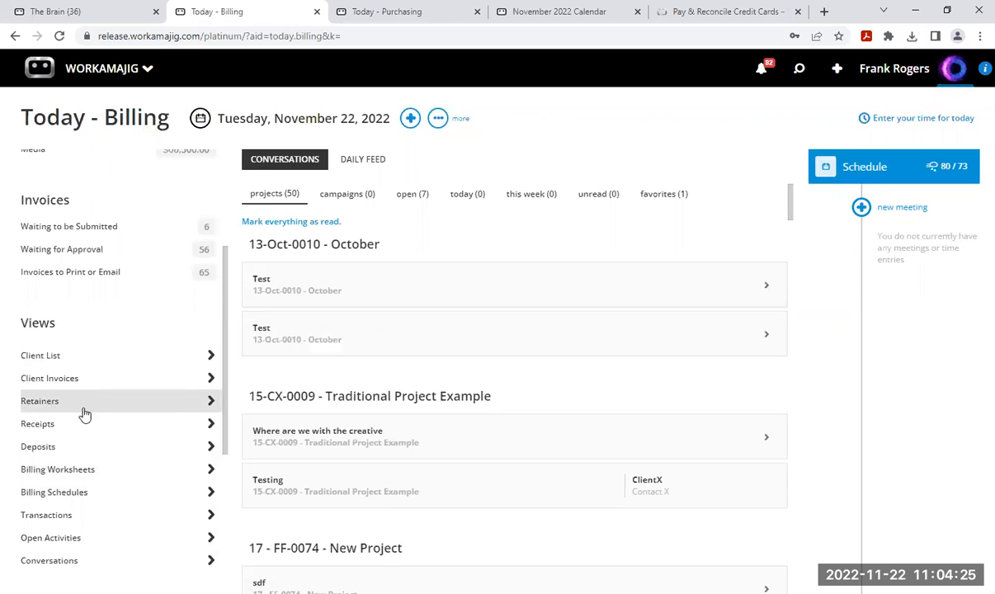
{"action": "scroll", "coordinate": [82, 413], "scroll_direction": "up", "scroll_amount": 3}
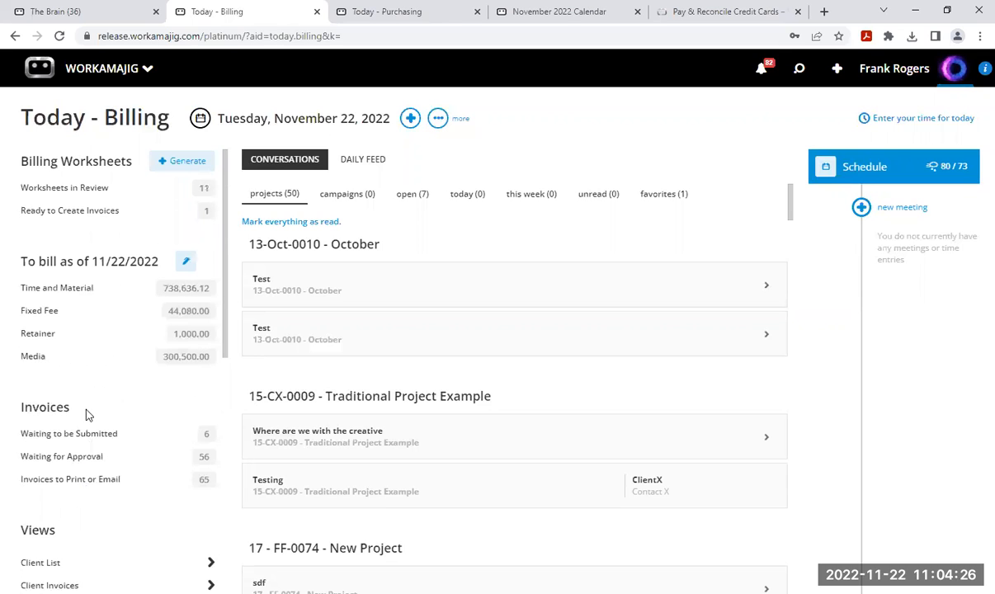
Locate Retainers among the Billing views in the global search, and close the search.
{"action": "left_click", "coordinate": [799, 70]}
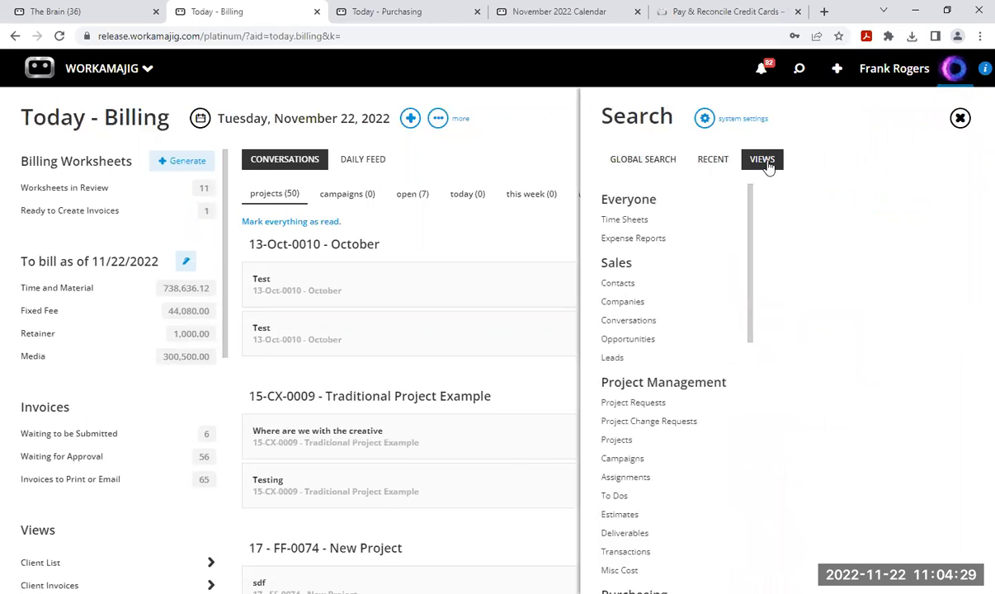
{"action": "scroll", "coordinate": [685, 435], "scroll_direction": "down", "scroll_amount": 4}
{"action": "scroll", "coordinate": [685, 433], "scroll_direction": "down", "scroll_amount": 3}
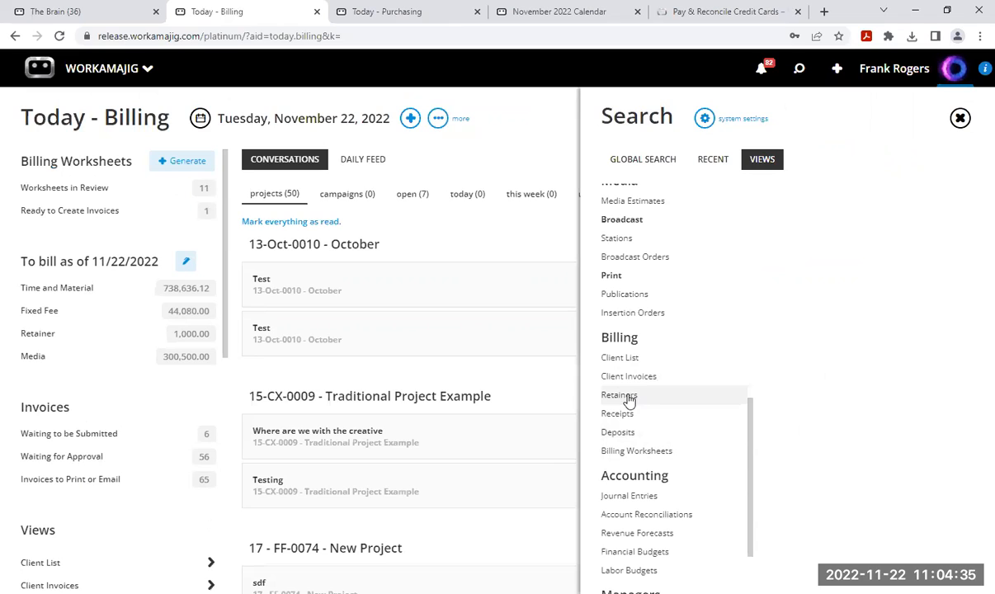
{"action": "left_click", "coordinate": [960, 119]}
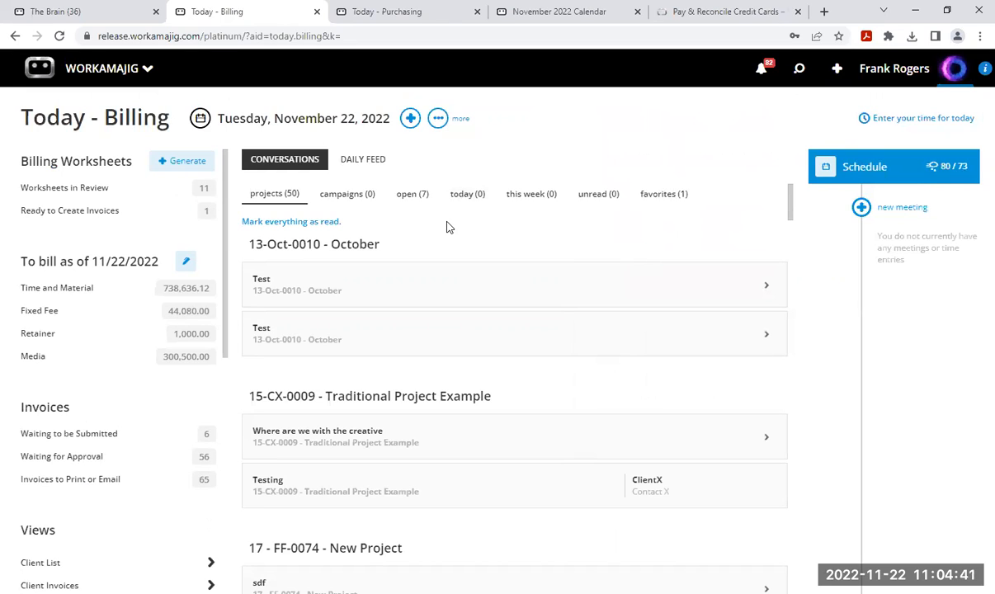
Examine where a new retainer can be created, in the billing page's add options and in the global New list.
{"action": "left_click", "coordinate": [410, 120]}
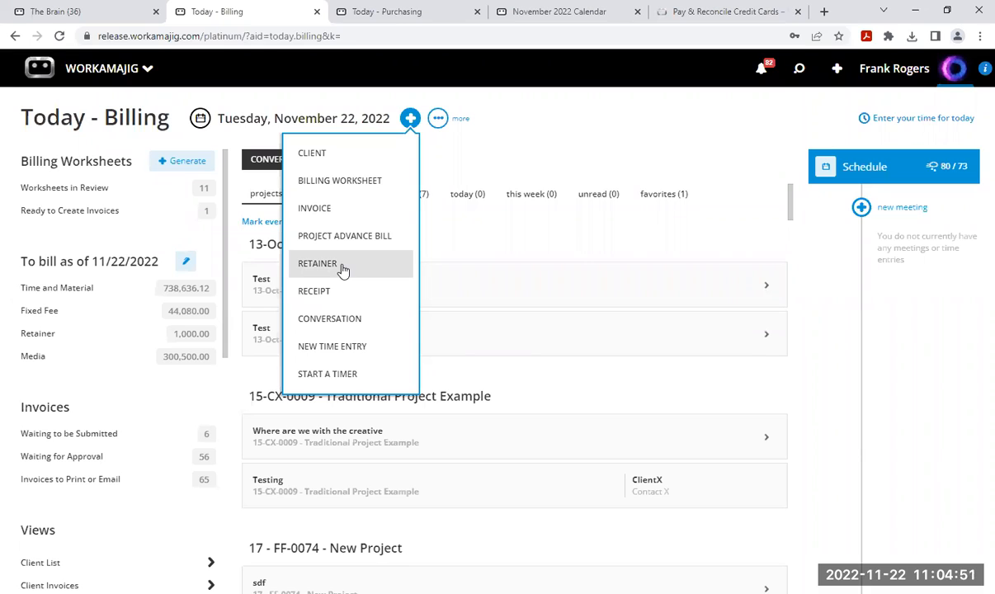
{"action": "left_click", "coordinate": [527, 102]}
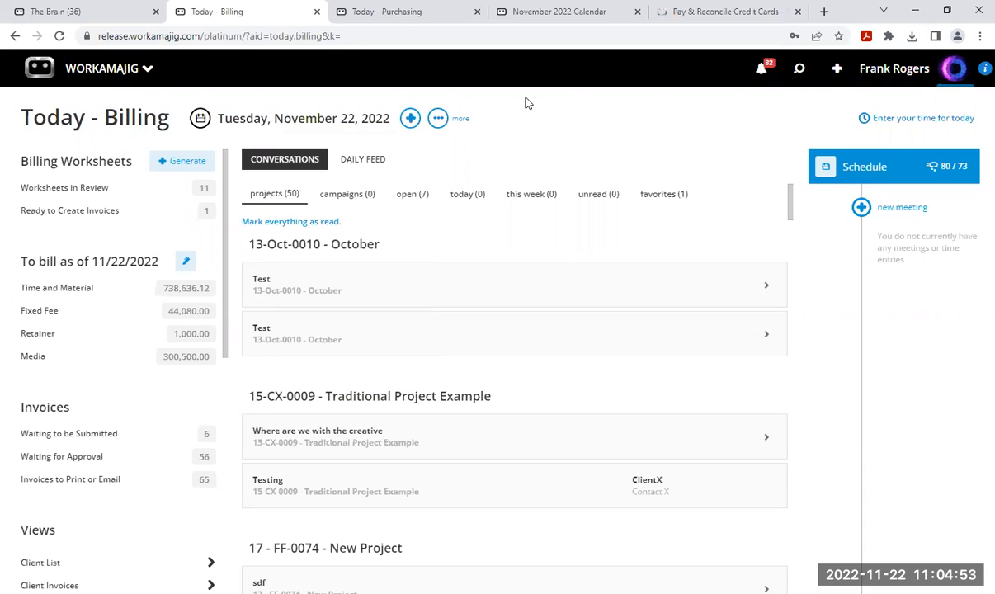
{"action": "left_click", "coordinate": [836, 74]}
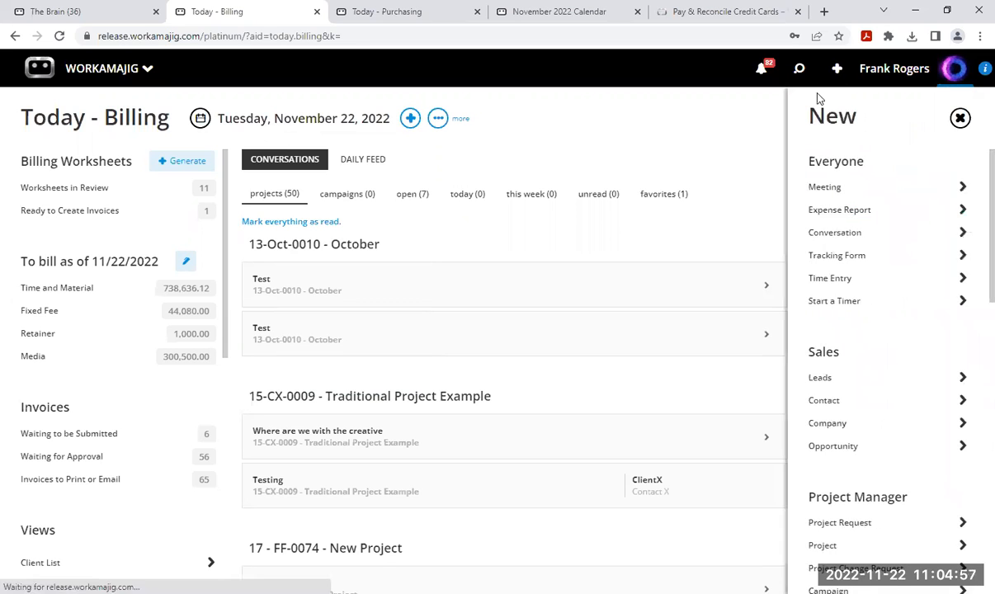
{"action": "scroll", "coordinate": [840, 368], "scroll_direction": "down", "scroll_amount": 3}
{"action": "scroll", "coordinate": [837, 367], "scroll_direction": "down", "scroll_amount": 3}
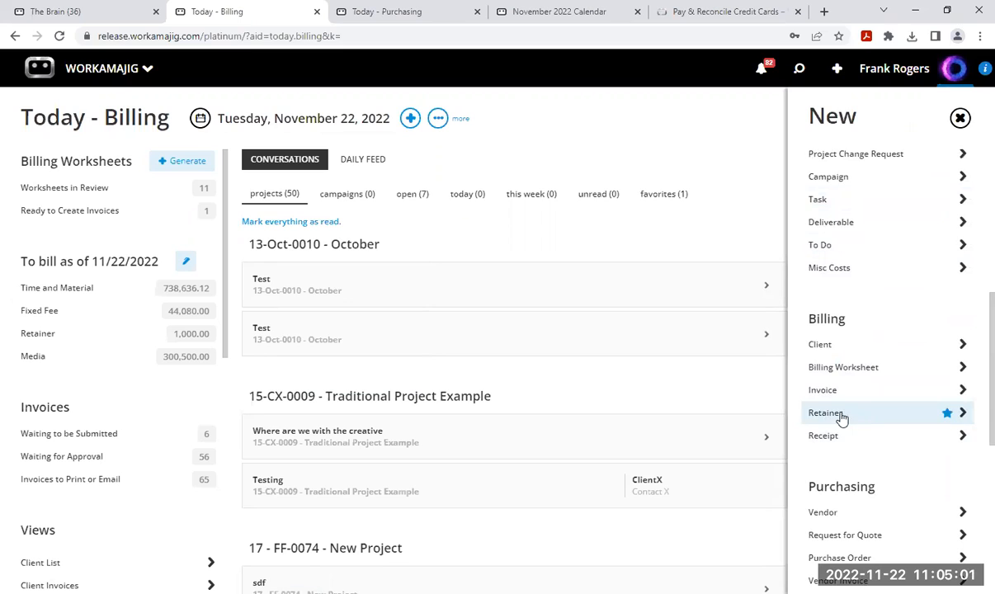
{"action": "left_click", "coordinate": [960, 119]}
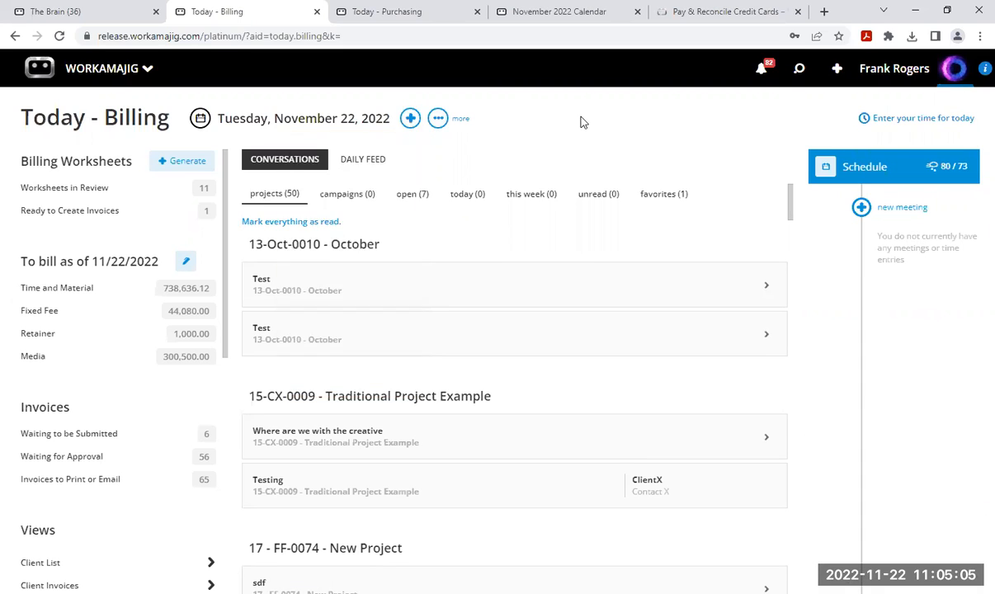
Search the project list for "boot" and open the project settings of the Billing Retainer Test Project.
{"action": "left_click", "coordinate": [110, 73]}
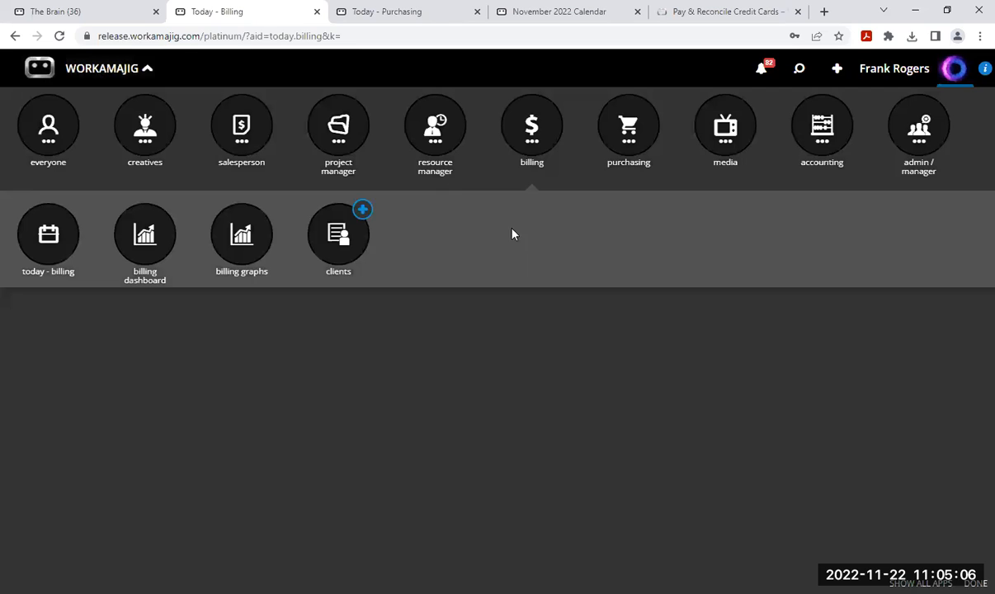
{"action": "left_click", "coordinate": [338, 142]}
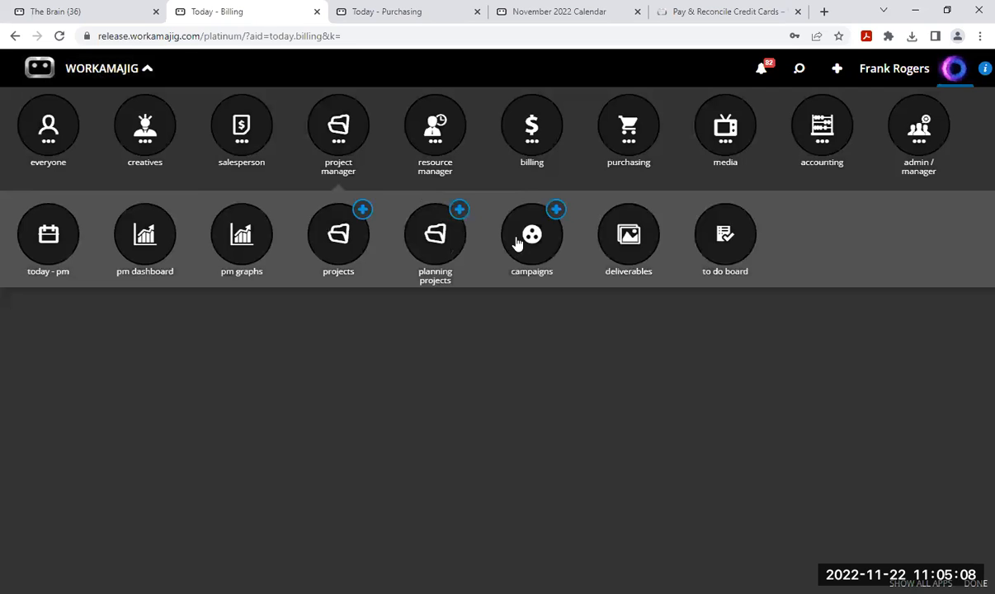
{"action": "left_click", "coordinate": [335, 255]}
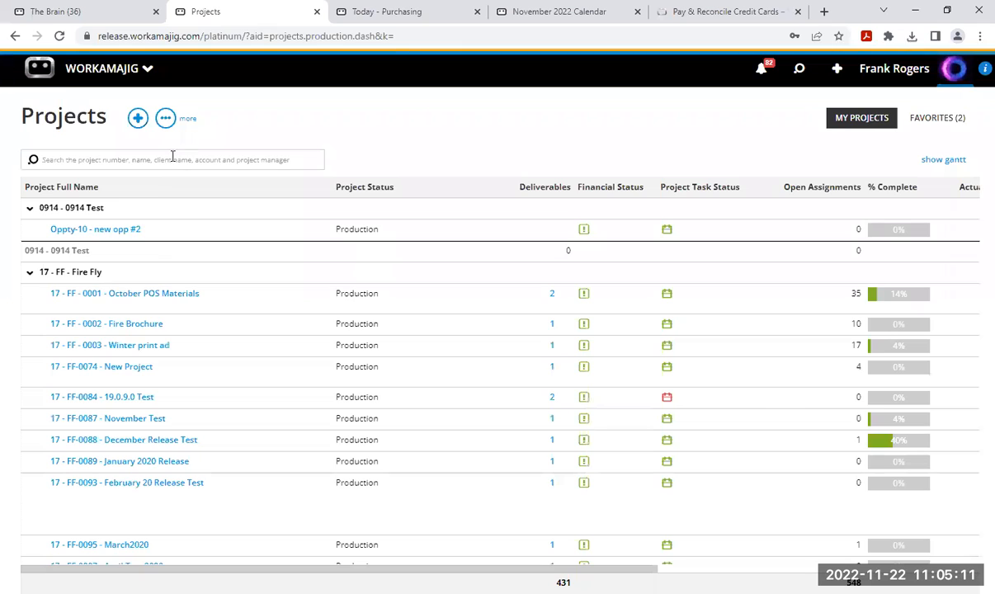
{"action": "type", "text": "boot"}
{"action": "key", "text": "Return"}
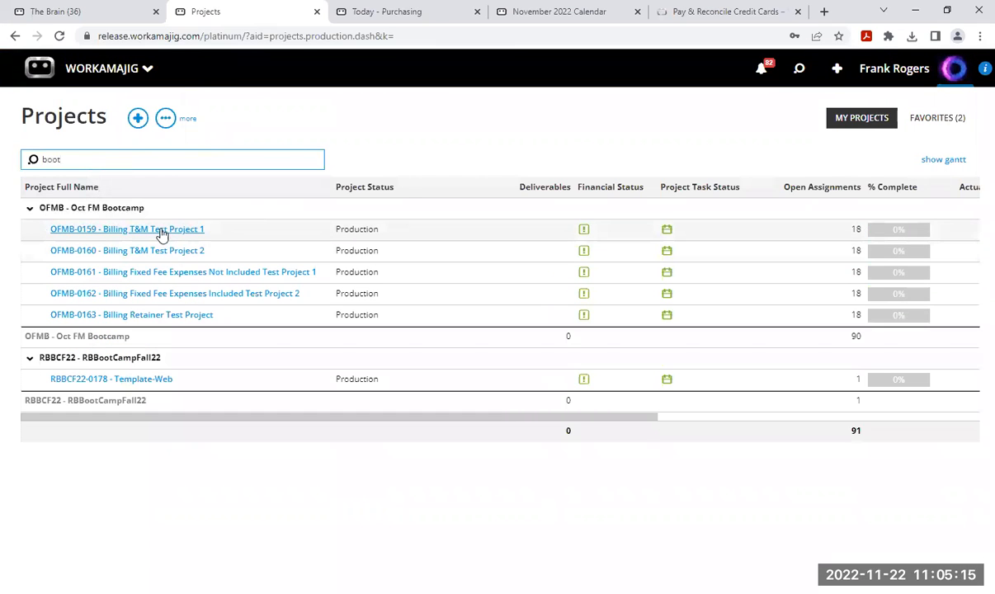
{"action": "left_click", "coordinate": [162, 316]}
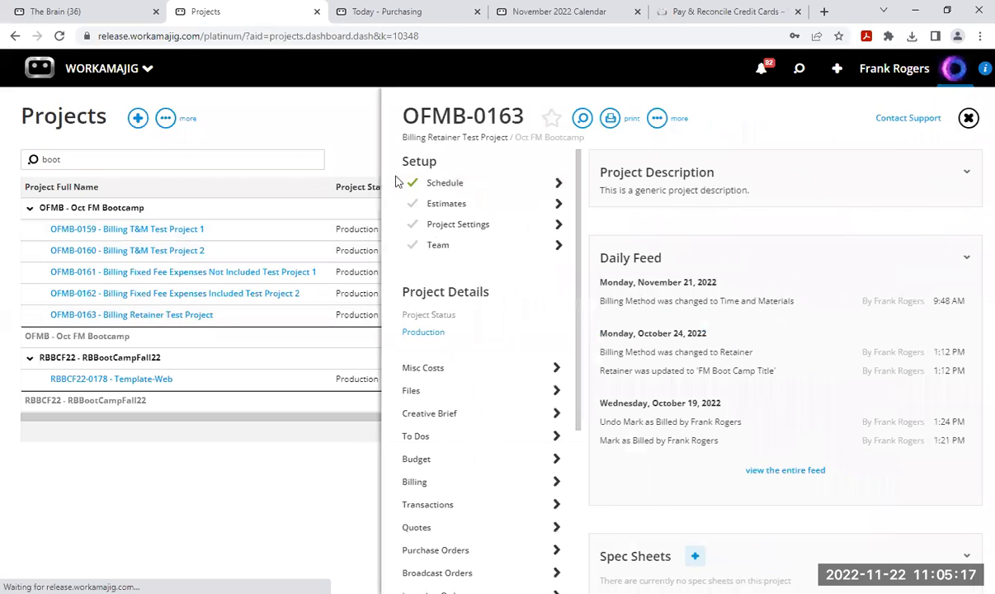
{"action": "left_click", "coordinate": [467, 235]}
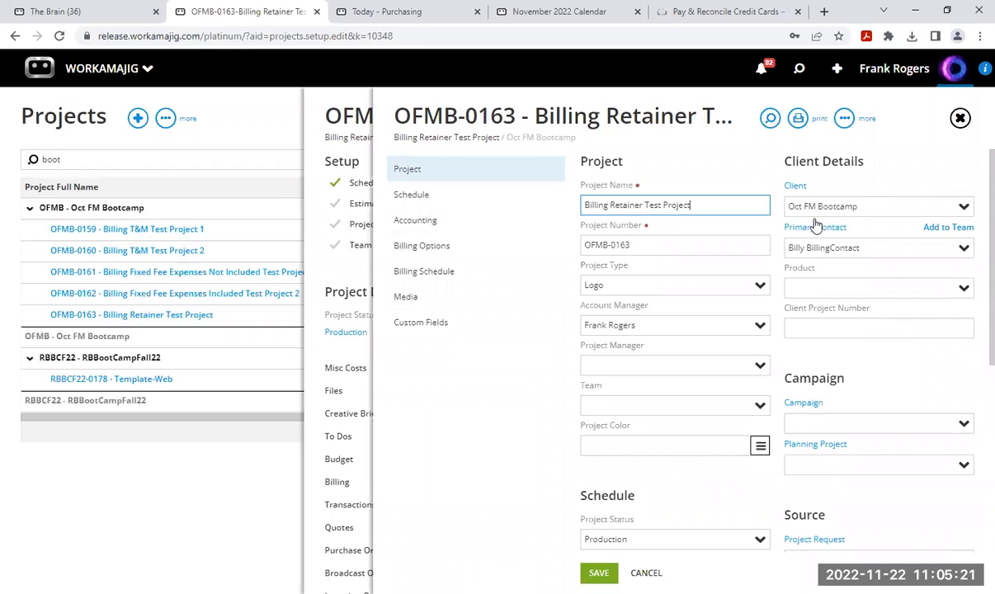
Open the project's client record, copy the client ID, and close the client record and the project settings.
{"action": "left_click", "coordinate": [795, 186]}
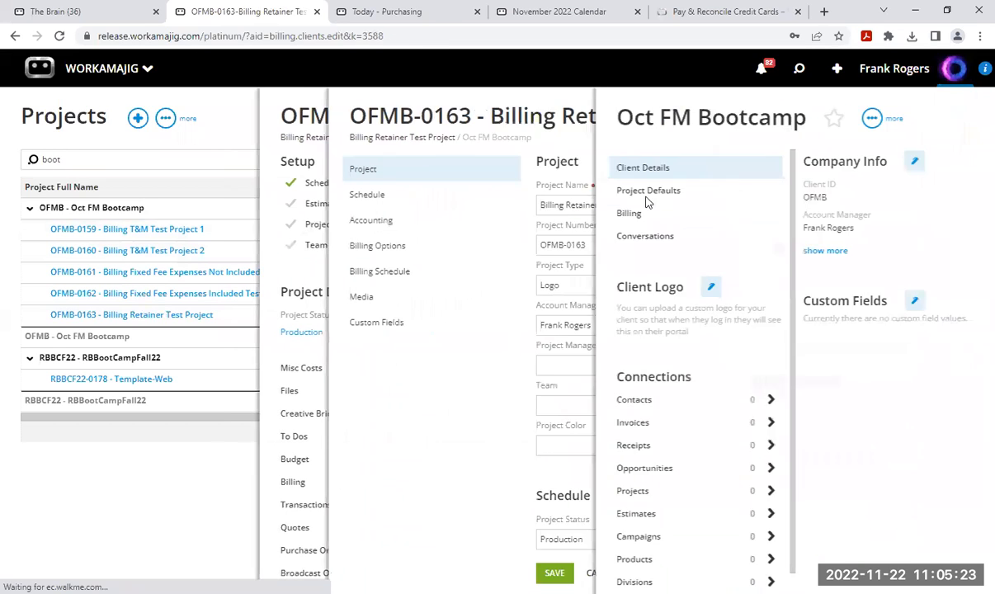
{"action": "double_click", "coordinate": [591, 197]}
{"action": "right_click", "coordinate": [606, 199]}
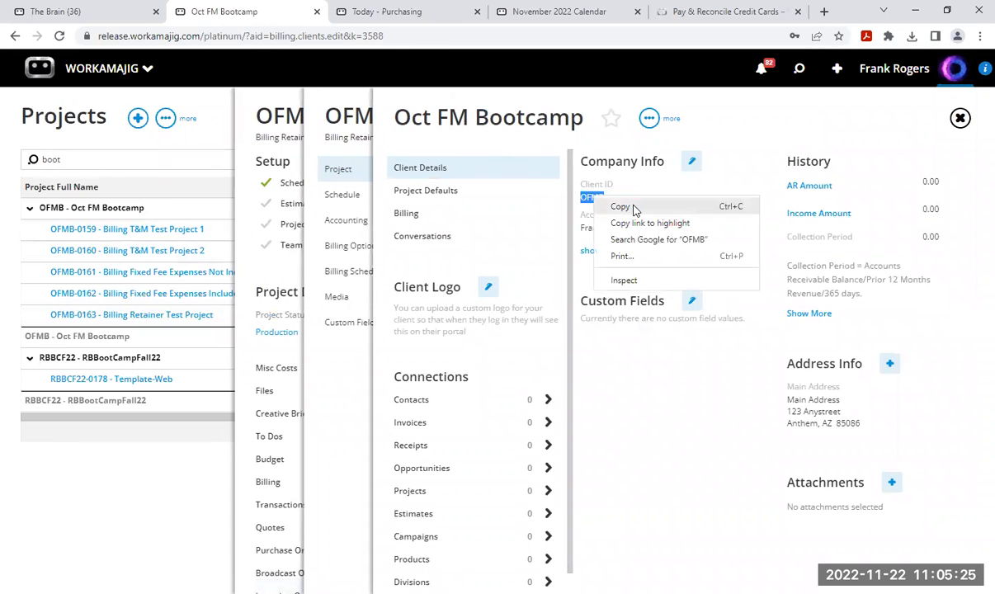
{"action": "left_click", "coordinate": [632, 206]}
{"action": "left_click", "coordinate": [959, 118]}
{"action": "left_click", "coordinate": [960, 118]}
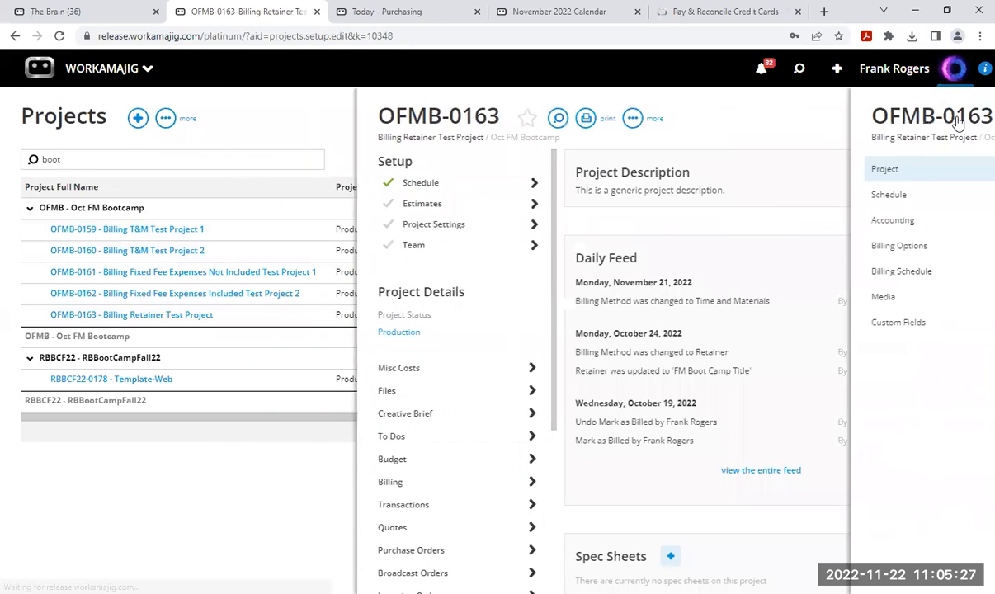
Return to the Today - Billing page and start a new retainer.
{"action": "left_click", "coordinate": [91, 72]}
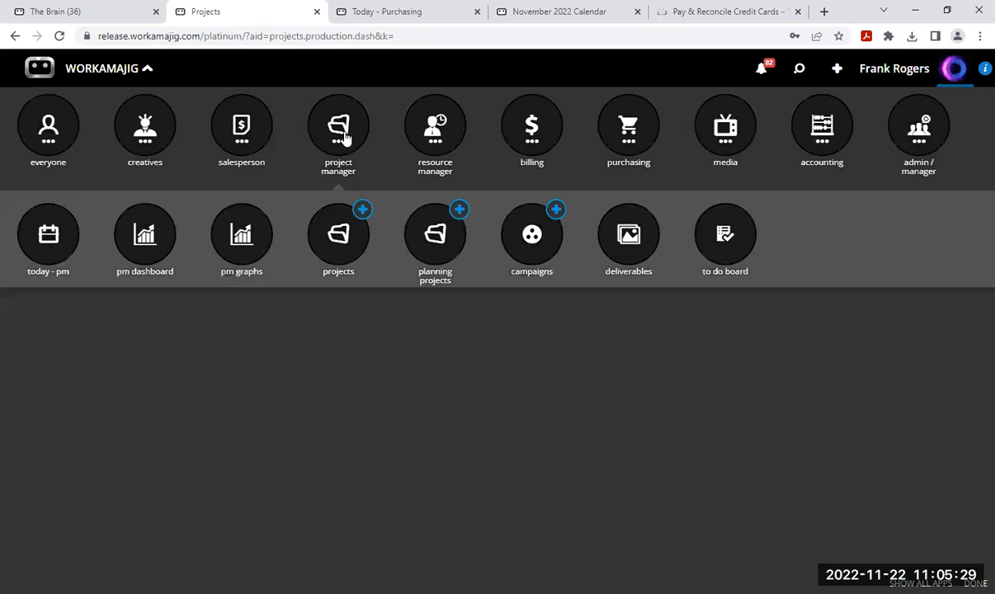
{"action": "left_click", "coordinate": [528, 147]}
{"action": "left_click", "coordinate": [350, 316]}
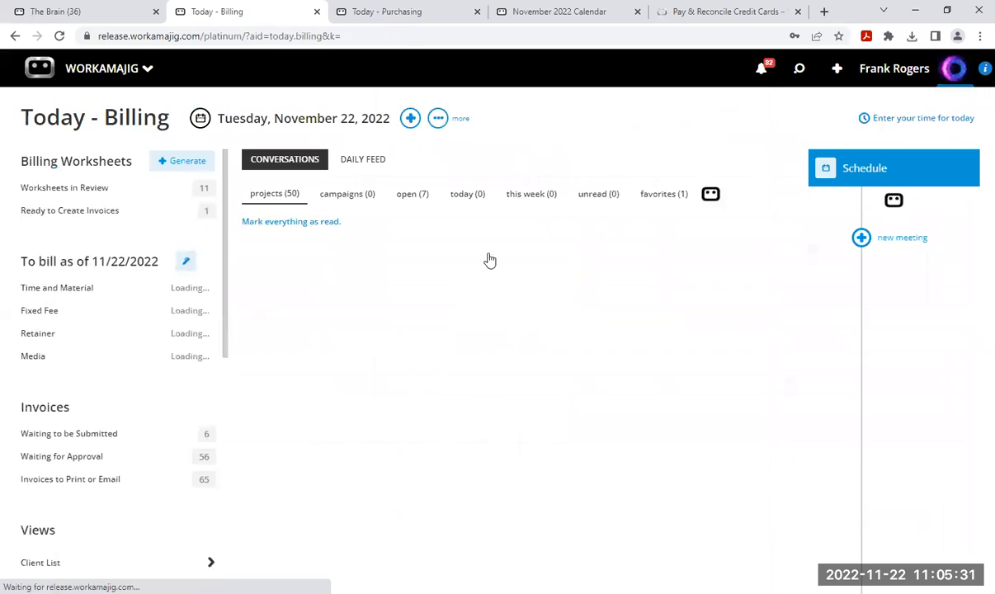
{"action": "left_click", "coordinate": [410, 118]}
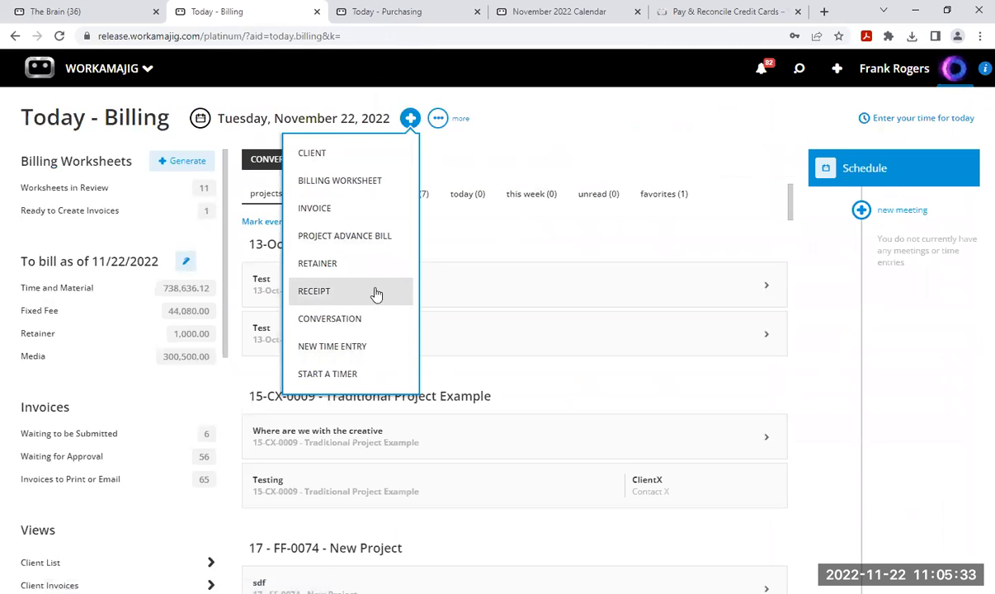
{"action": "left_click", "coordinate": [323, 263]}
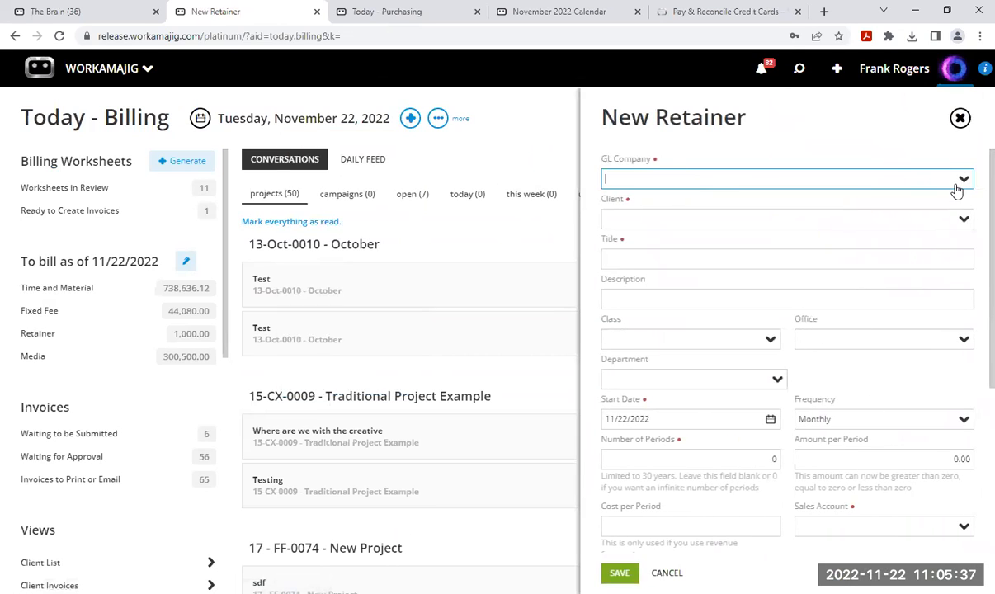
Set the retainer's GL company to Test Company East A and choose the client Oct FM Bootcamp using the copied client ID.
{"action": "left_click", "coordinate": [963, 182]}
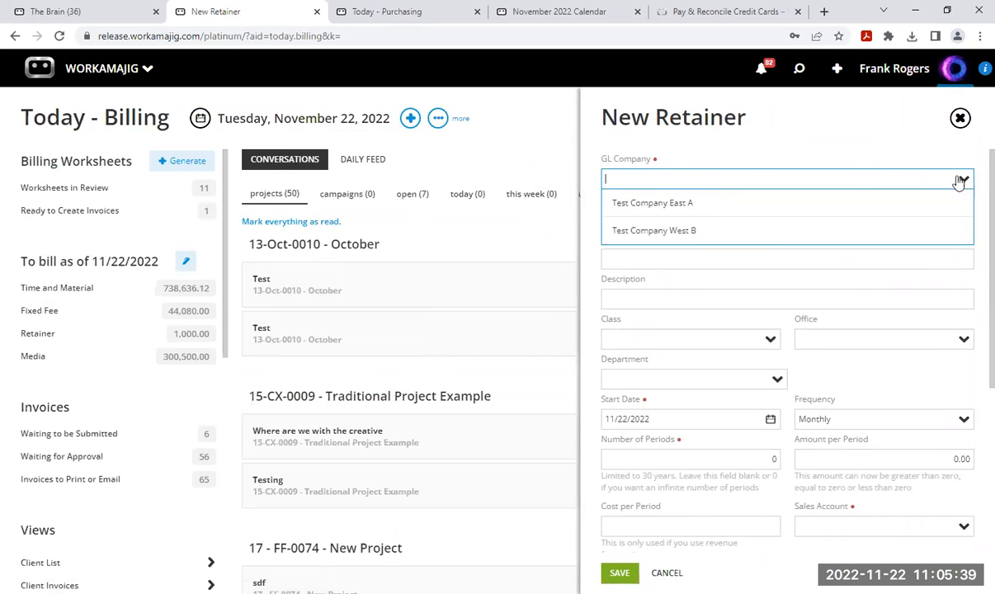
{"action": "left_click", "coordinate": [670, 203]}
{"action": "left_click", "coordinate": [629, 220]}
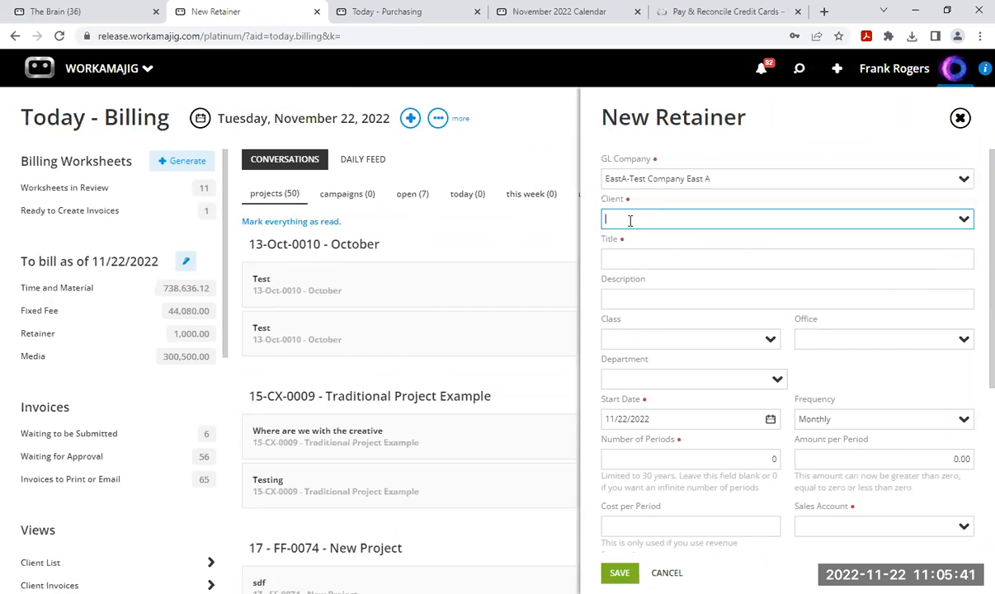
{"action": "right_click", "coordinate": [632, 221]}
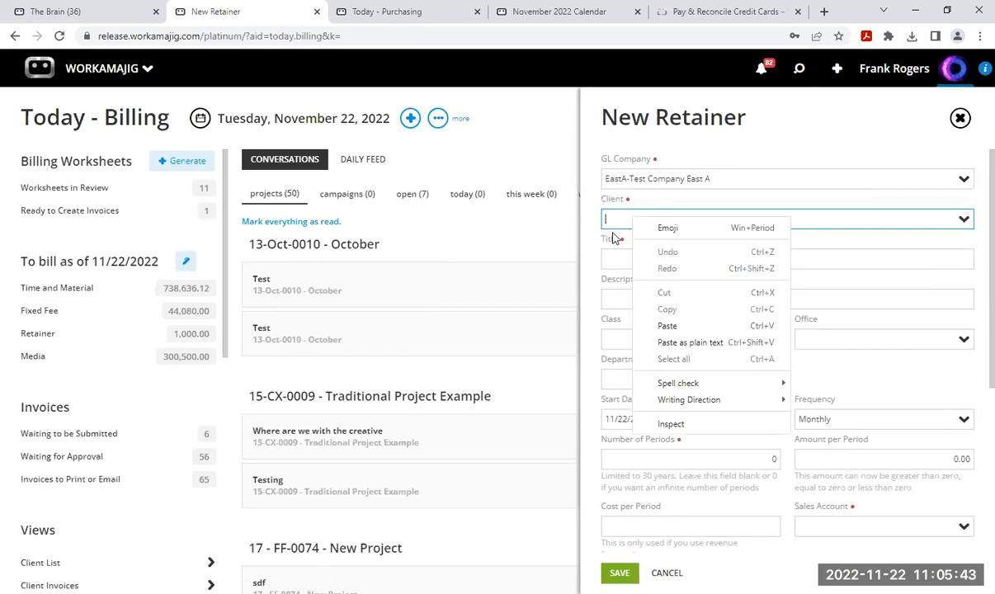
{"action": "left_click", "coordinate": [671, 328]}
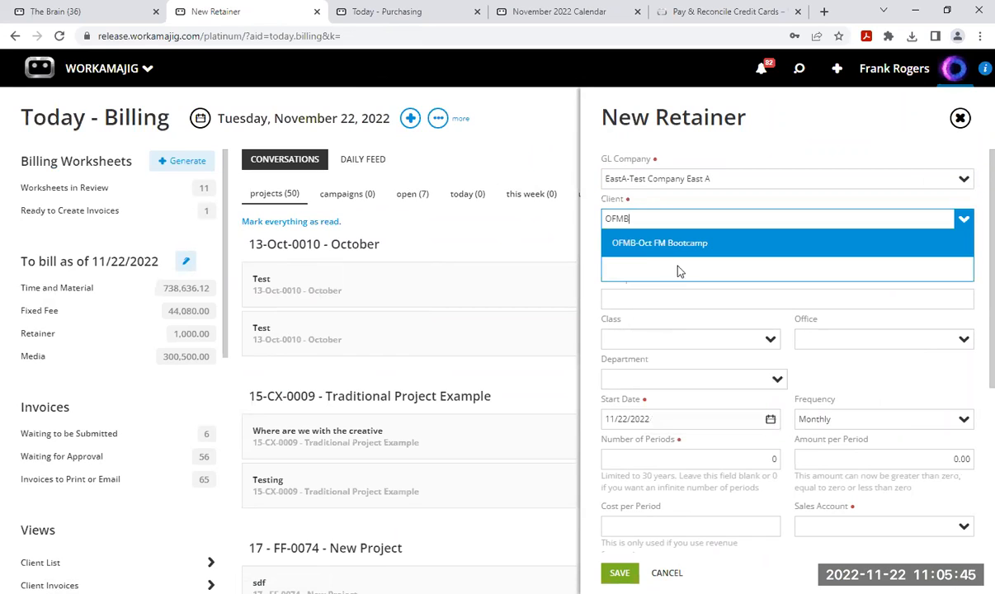
{"action": "left_click", "coordinate": [649, 244]}
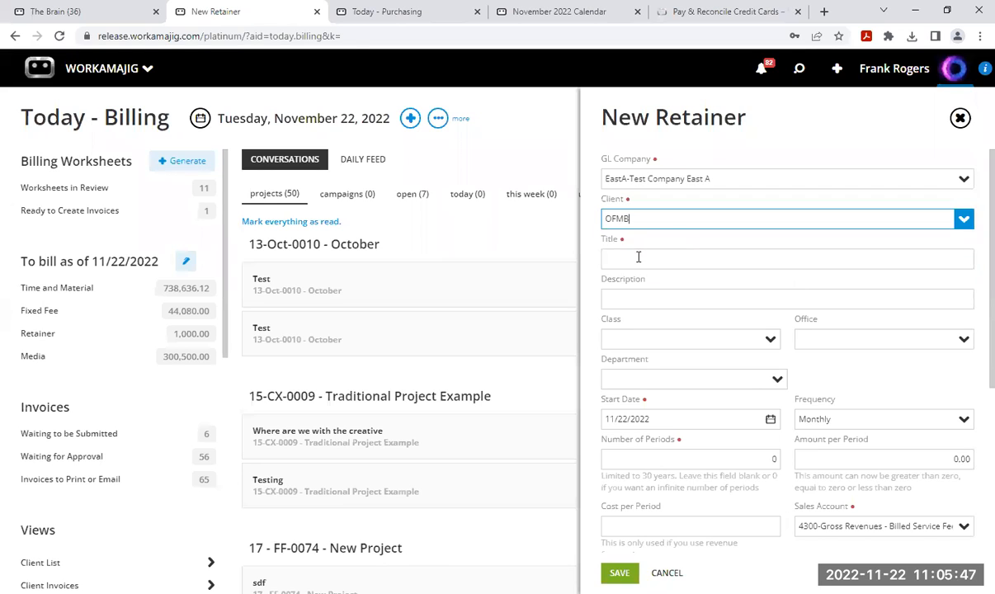
Title the retainer "Test Retainer for Nov 22 Webinar" and enter the description "This describes the retainer".
{"action": "left_click", "coordinate": [639, 253]}
{"action": "type", "text": "Test Retainer for Nov 22 Webinar"}
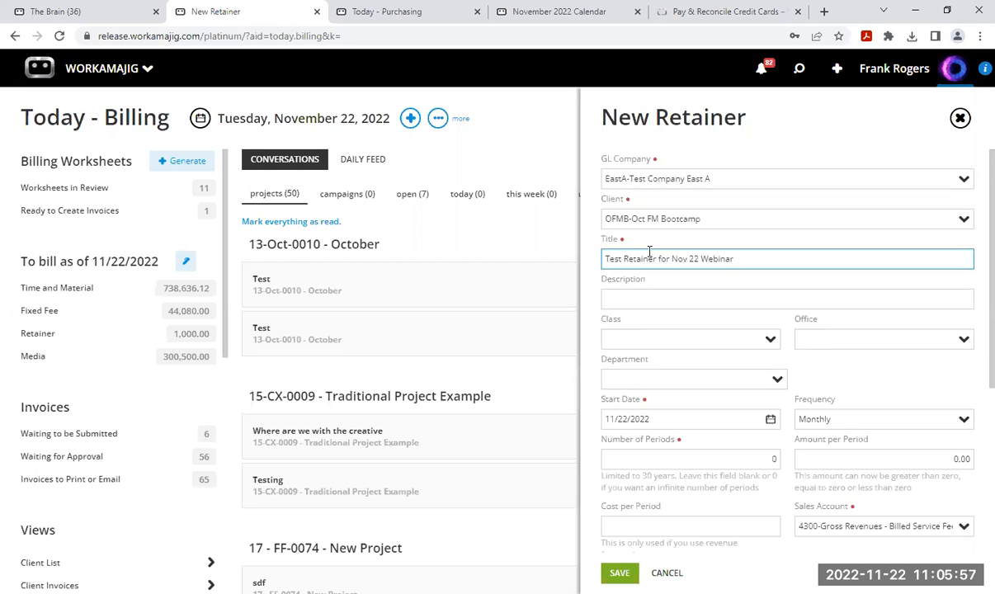
{"action": "left_click", "coordinate": [663, 297]}
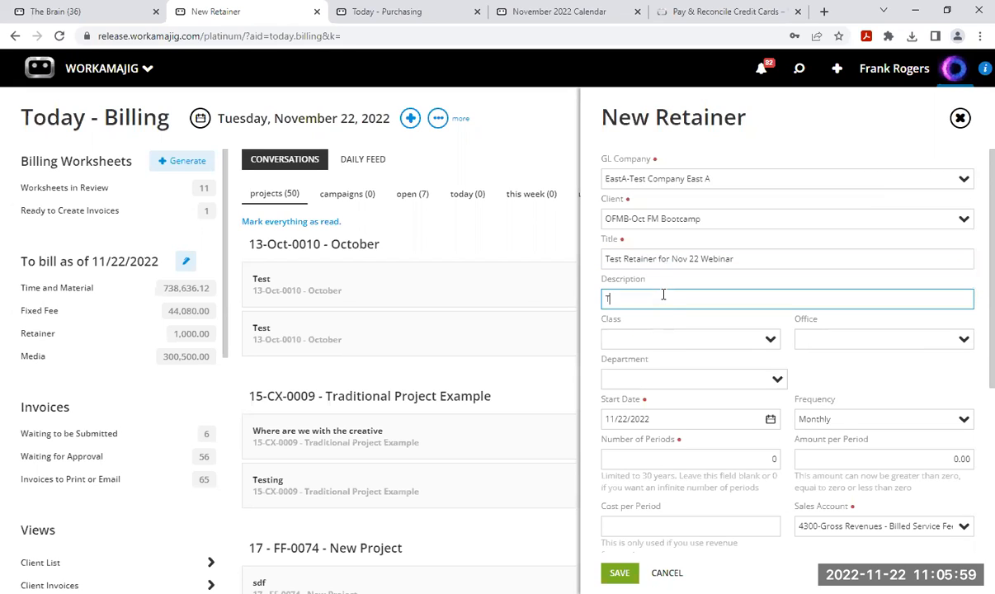
{"action": "type", "text": "This describes the retainer"}
Check the start date calendar and the frequency choices, keeping 11/22/2022 as start date and Monthly as frequency.
{"action": "scroll", "coordinate": [716, 362], "scroll_direction": "down", "scroll_amount": 2}
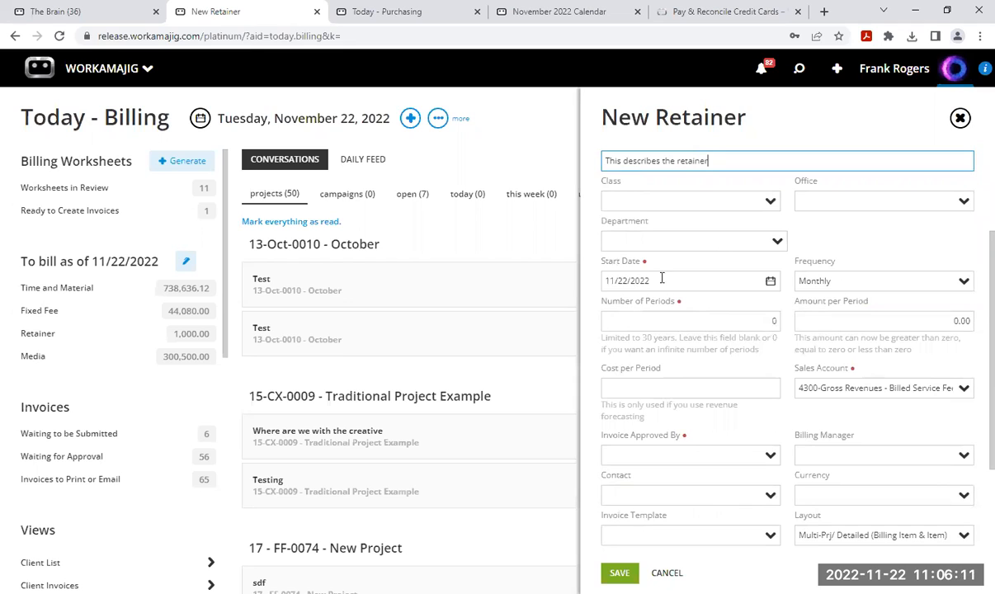
{"action": "left_click", "coordinate": [771, 283]}
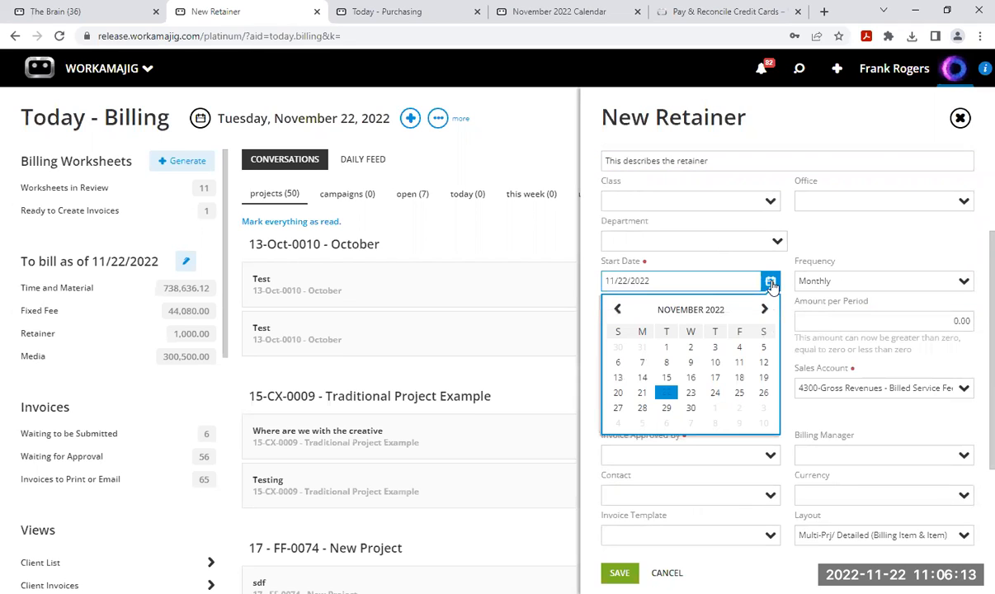
{"action": "left_click", "coordinate": [591, 239]}
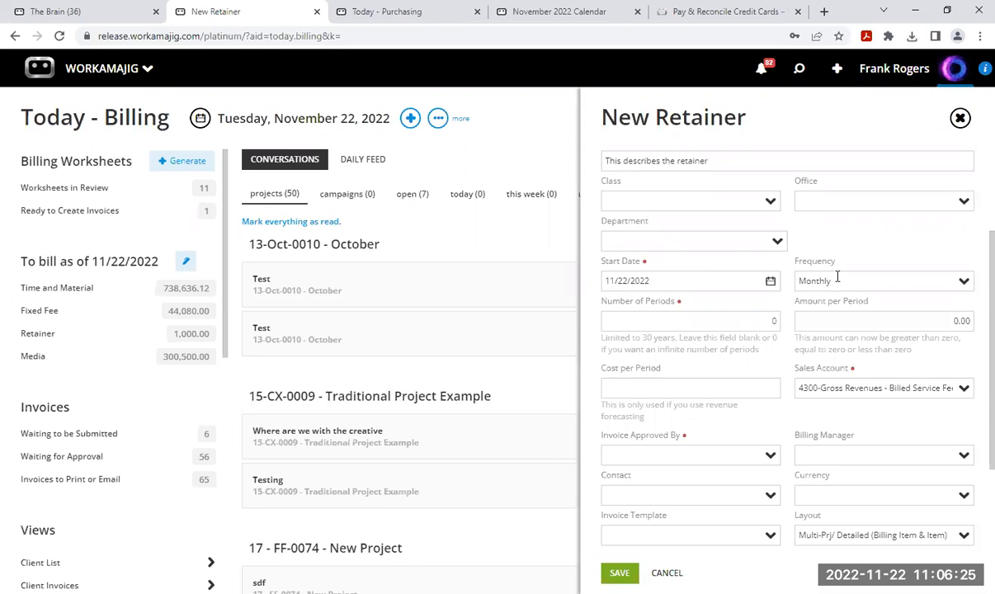
{"action": "left_click", "coordinate": [964, 282]}
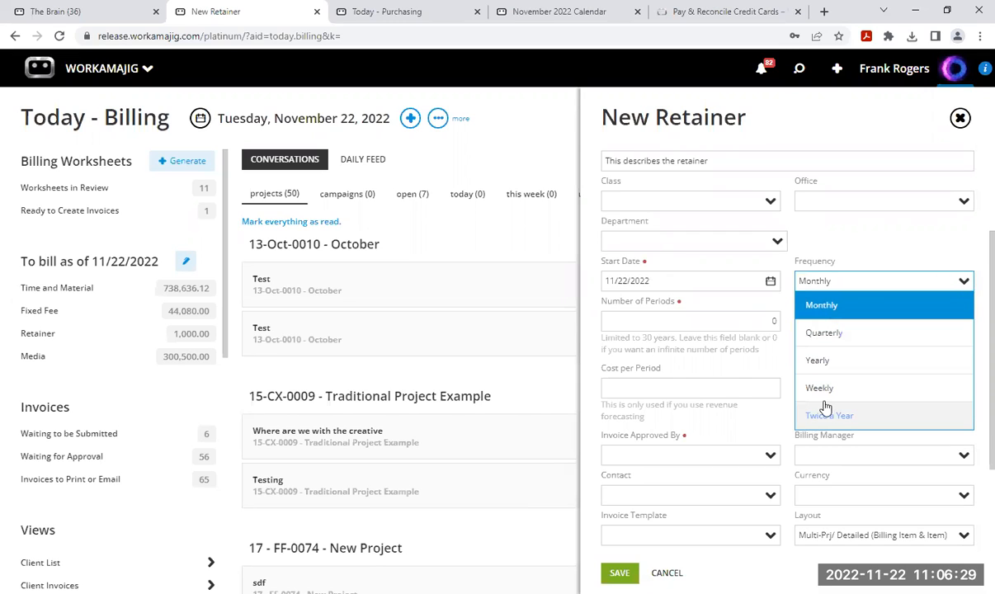
{"action": "left_click", "coordinate": [838, 309]}
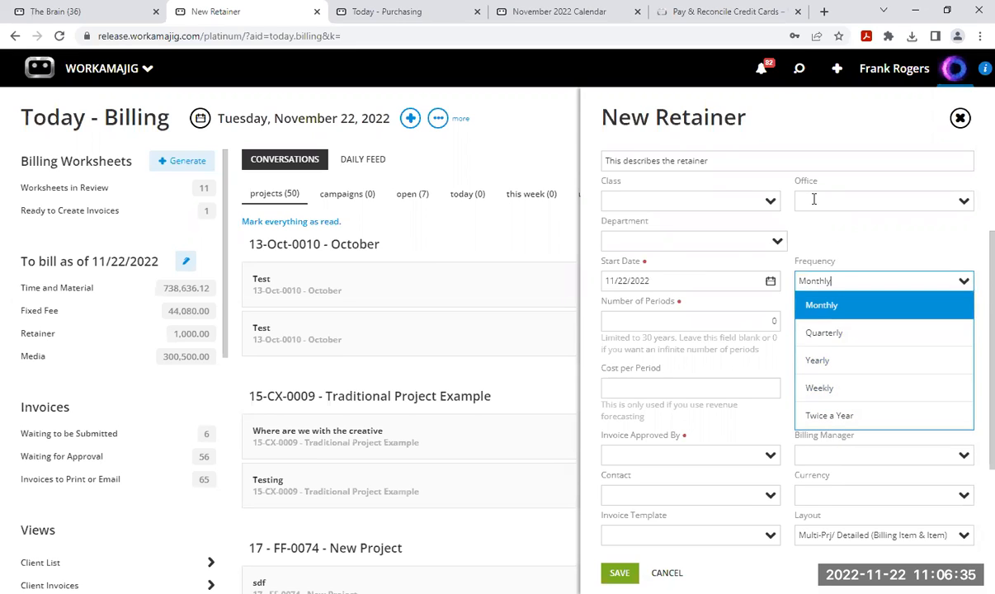
{"action": "left_click", "coordinate": [827, 282]}
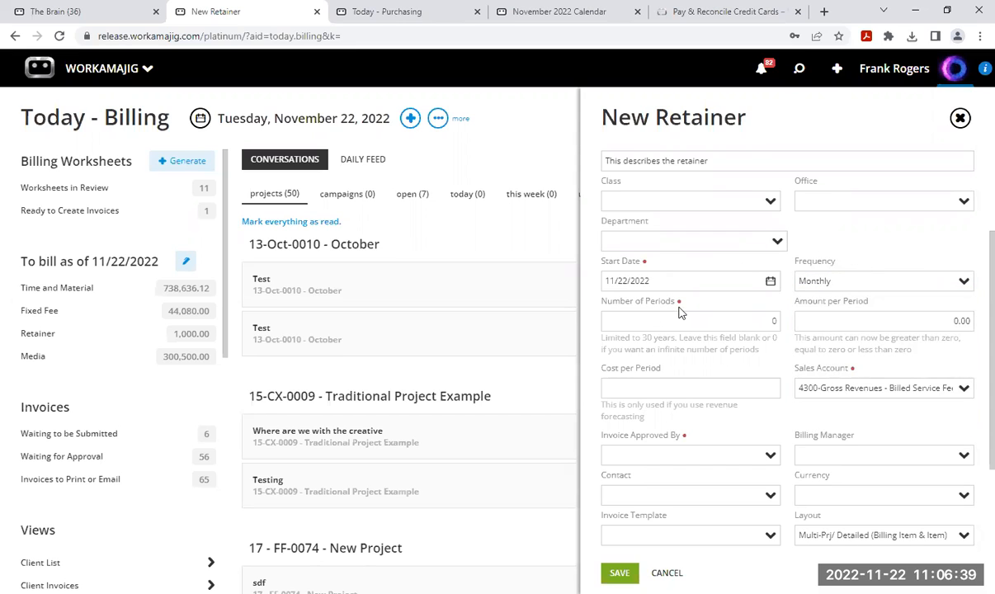
Set the retainer to 12 periods with an amount per period of 5000.
{"action": "double_click", "coordinate": [773, 320]}
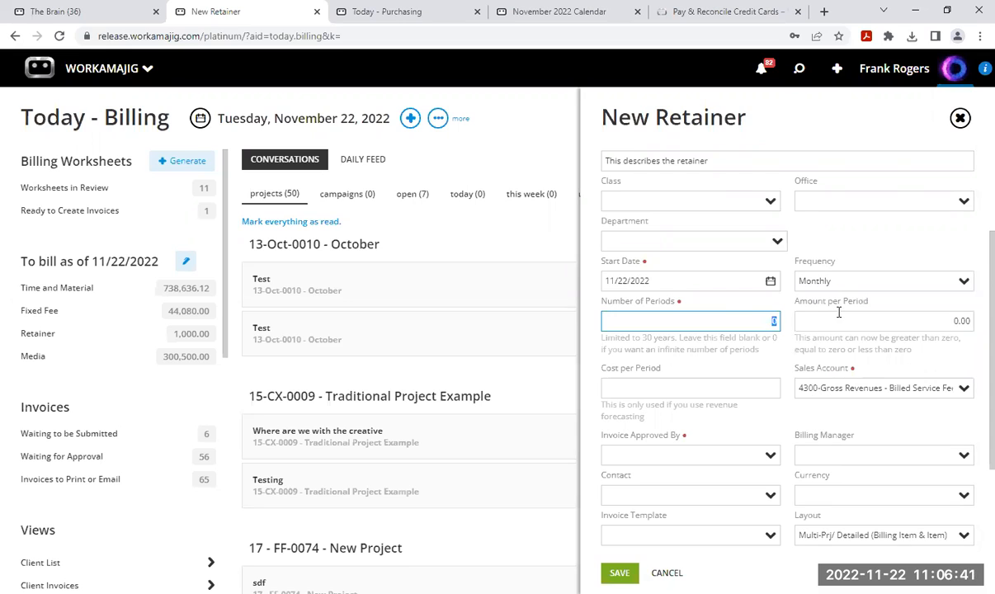
{"action": "key", "text": "Tab"}
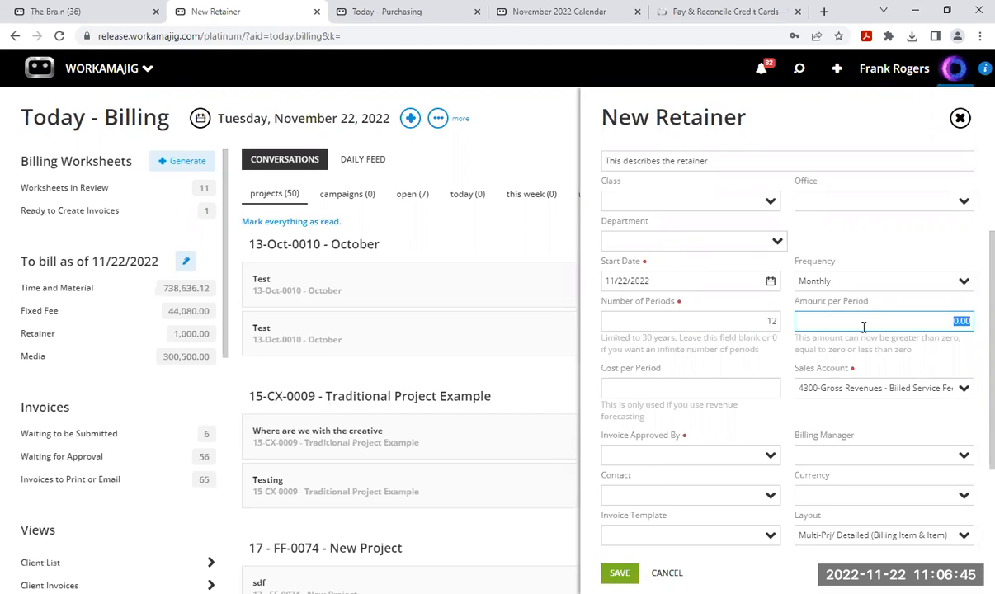
{"action": "type", "text": "5000"}
{"action": "key", "text": "Tab"}
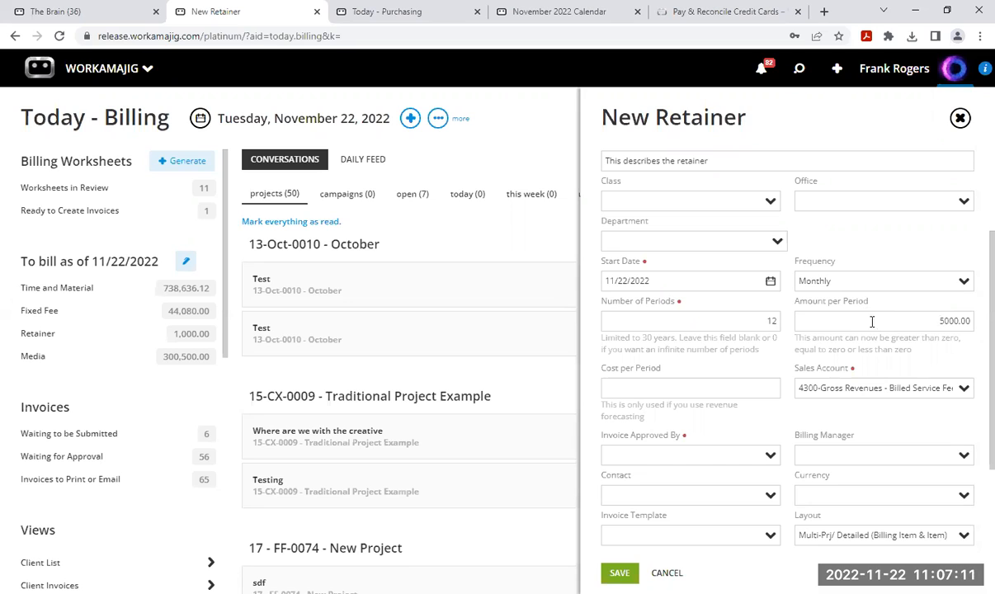
Fill in the required invoice approver by searching for the person's name and selecting the matching employee.
{"action": "scroll", "coordinate": [701, 437], "scroll_direction": "down", "scroll_amount": 3}
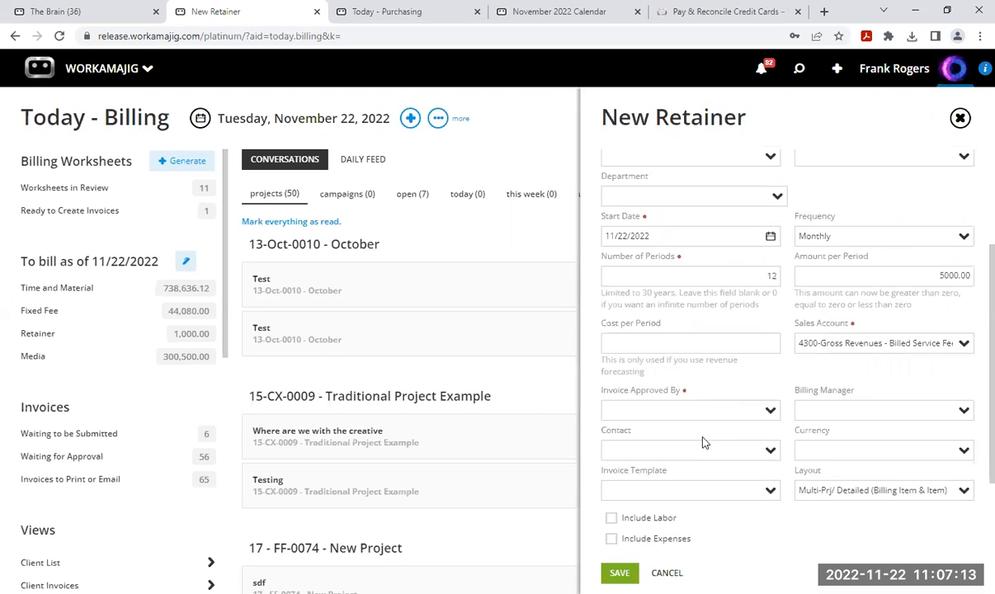
{"action": "left_click", "coordinate": [748, 312]}
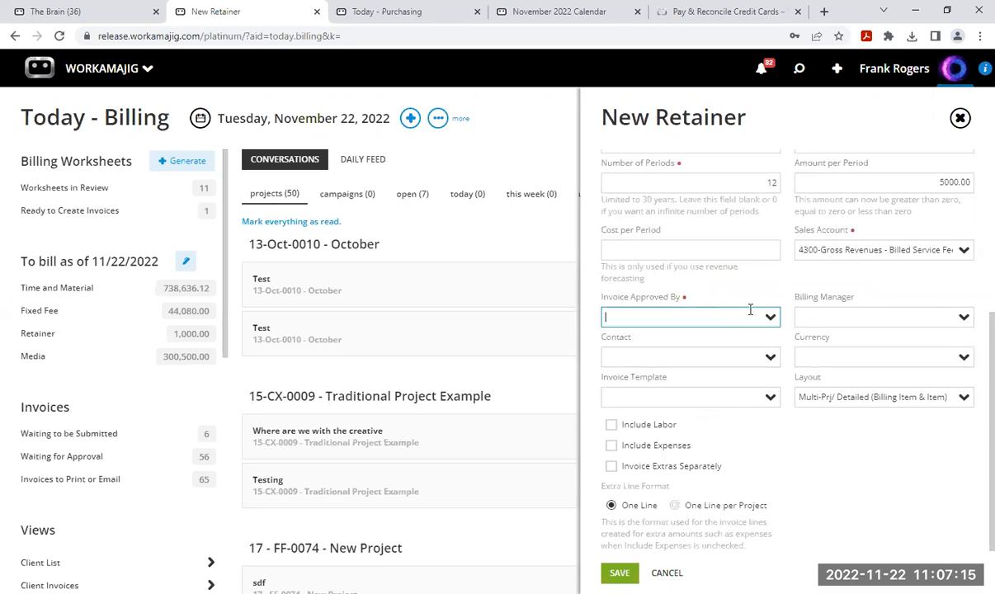
{"action": "type", "text": "frank"}
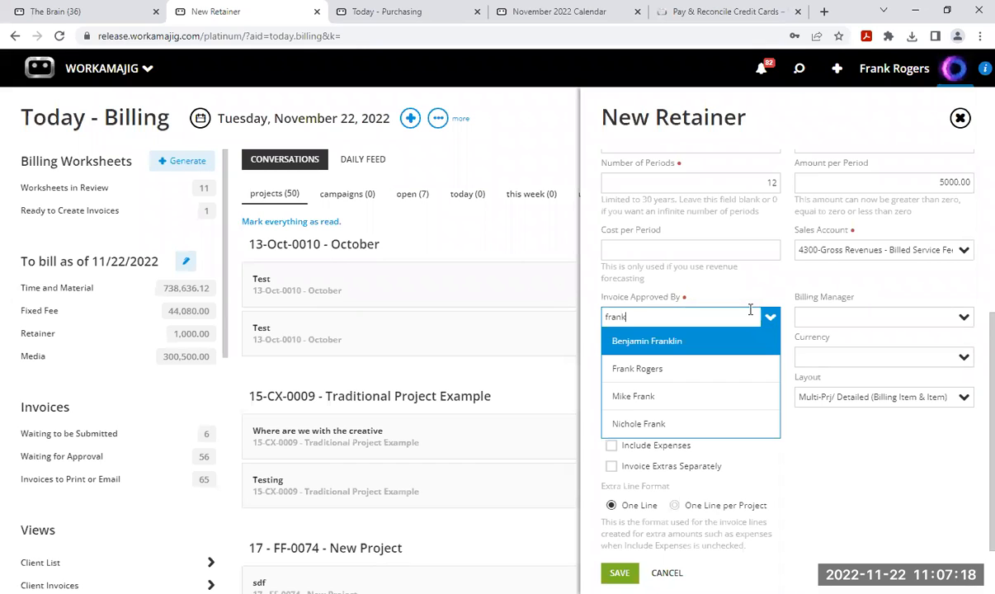
{"action": "left_click", "coordinate": [656, 368]}
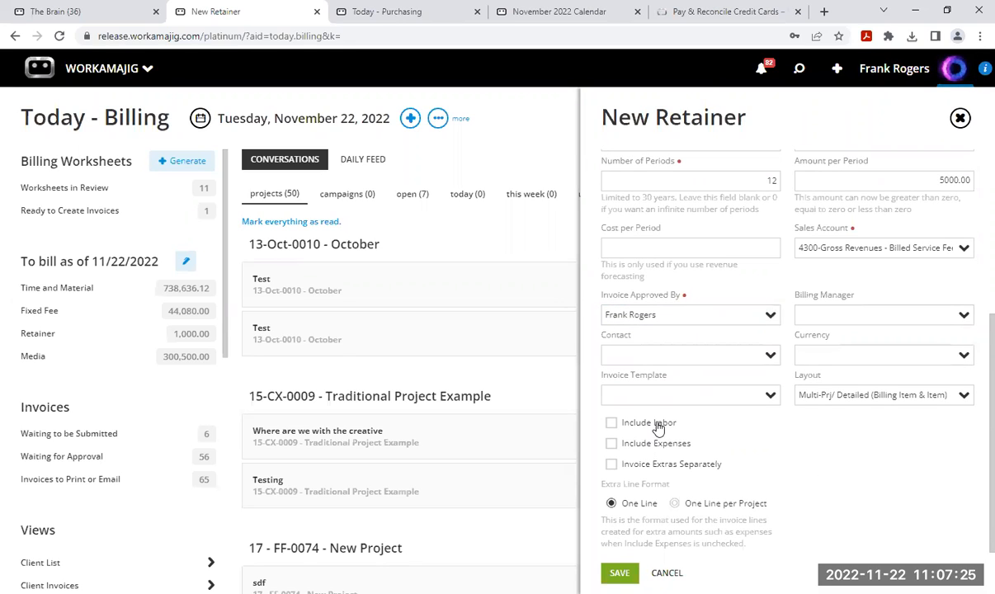
Include labor and expenses in the retainer, leave Invoice Extras Separately off, and save the retainer.
{"action": "left_click", "coordinate": [619, 424]}
{"action": "left_click", "coordinate": [613, 445]}
{"action": "left_click", "coordinate": [613, 465]}
{"action": "left_click", "coordinate": [612, 465]}
{"action": "scroll", "coordinate": [825, 467], "scroll_direction": "up", "scroll_amount": 1}
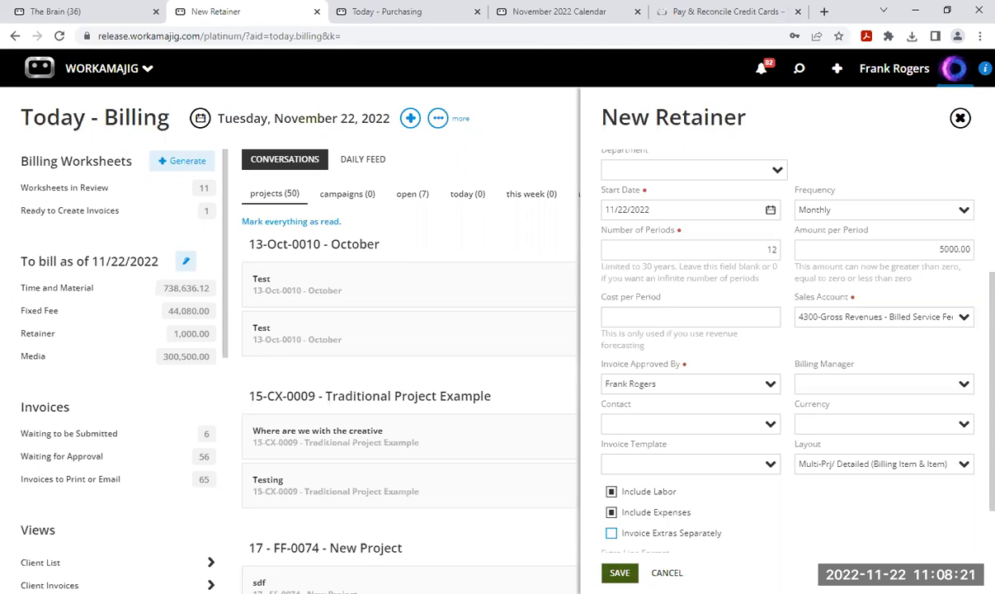
{"action": "left_click", "coordinate": [620, 574]}
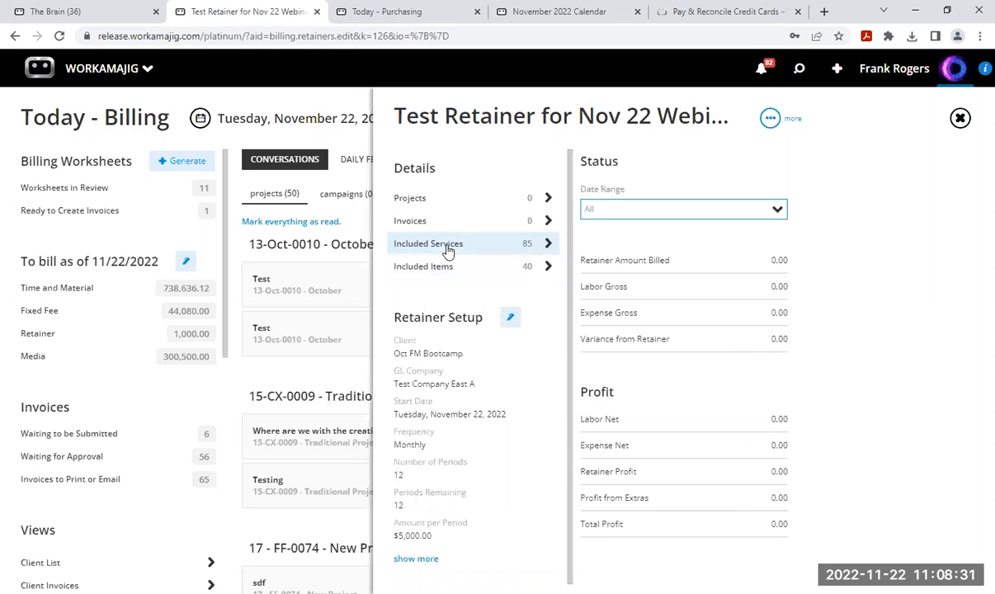
Review the services and the items included in the Test Retainer for Nov 22 Webinar.
{"action": "left_click", "coordinate": [489, 249]}
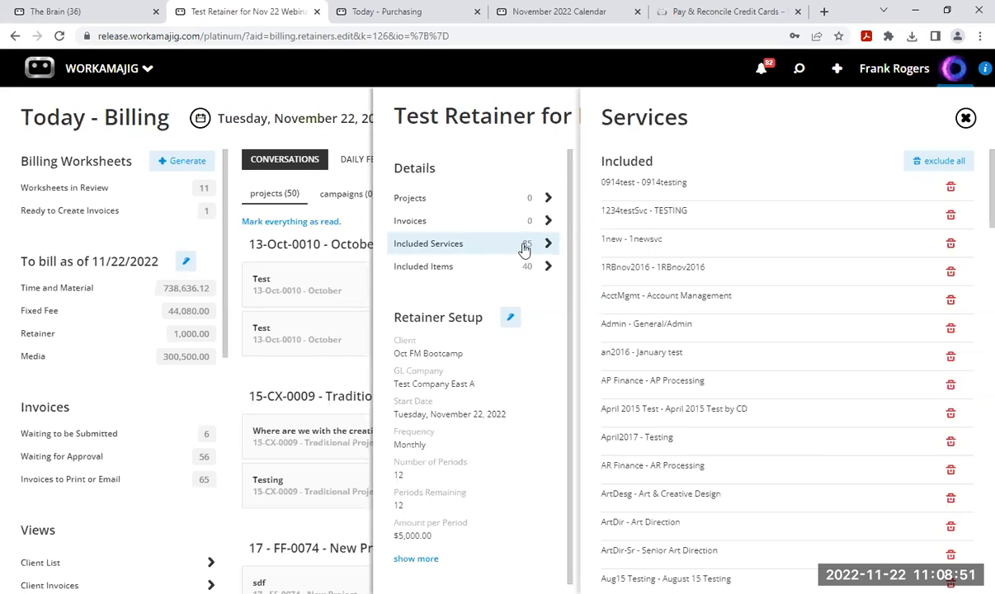
{"action": "left_click", "coordinate": [964, 118]}
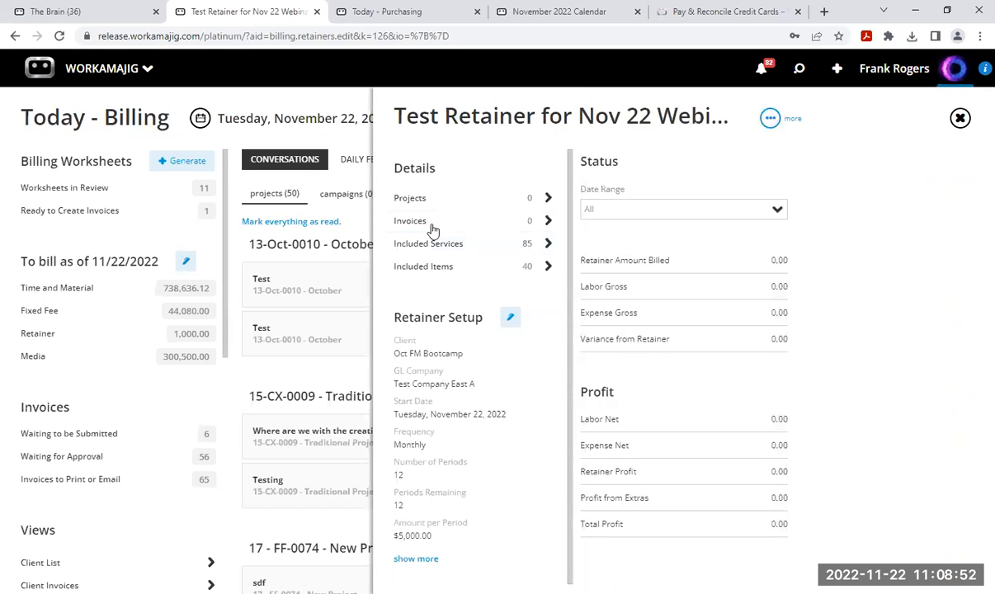
{"action": "left_click", "coordinate": [459, 268]}
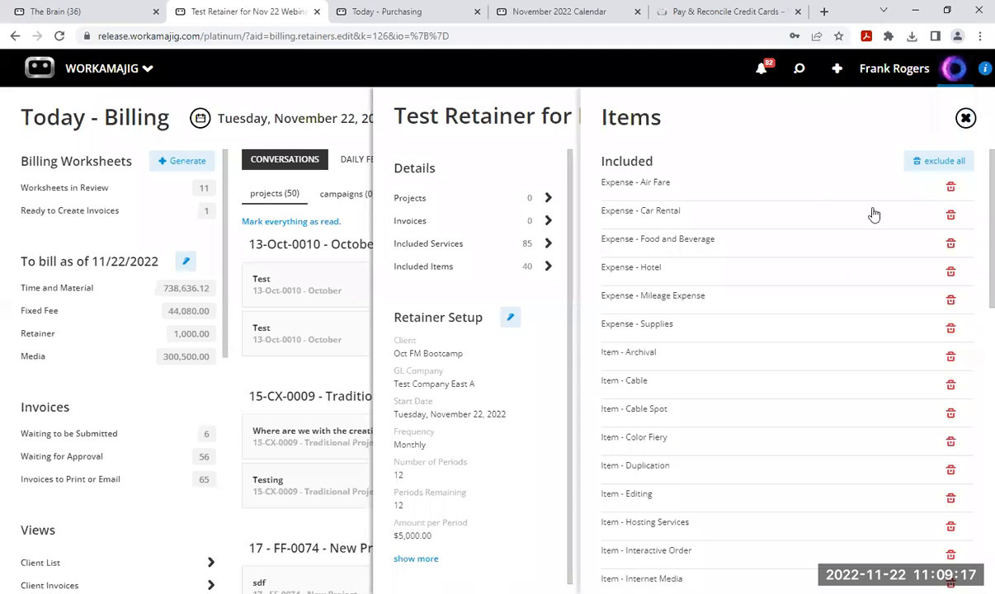
{"action": "left_click", "coordinate": [967, 118]}
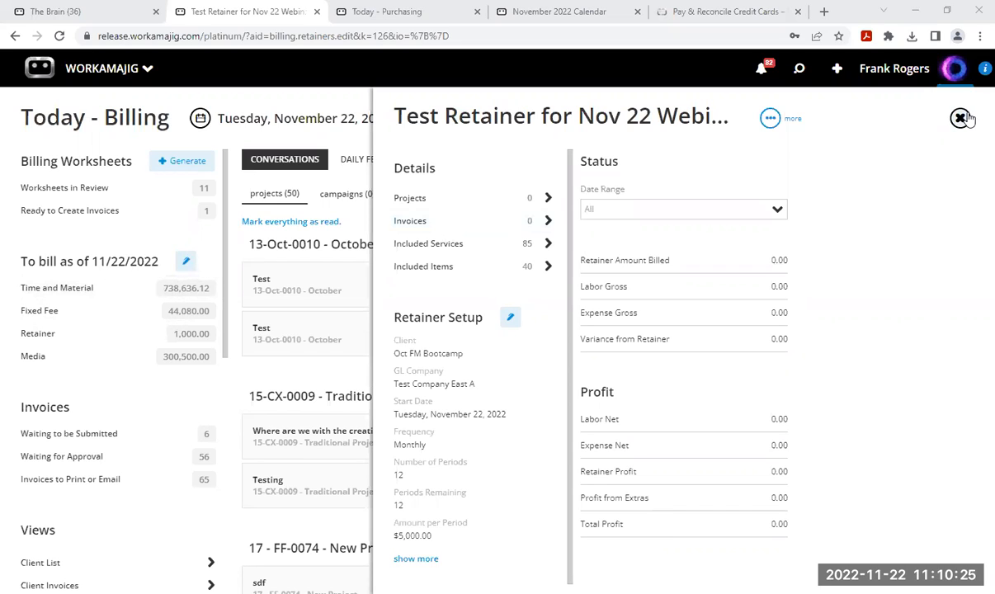
{"action": "scroll", "coordinate": [481, 386], "scroll_direction": "down", "scroll_amount": 1}
{"action": "scroll", "coordinate": [491, 394], "scroll_direction": "up", "scroll_amount": 1}
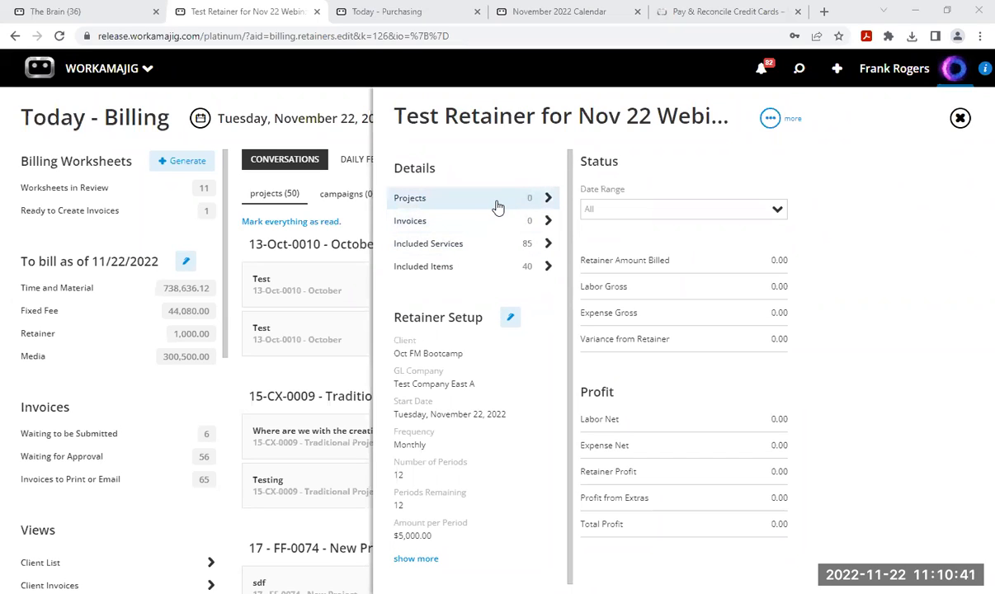
Close the retainer, refresh the billing page, and open the retainer amounts ready to bill as of 11/22/2022.
{"action": "left_click", "coordinate": [960, 120]}
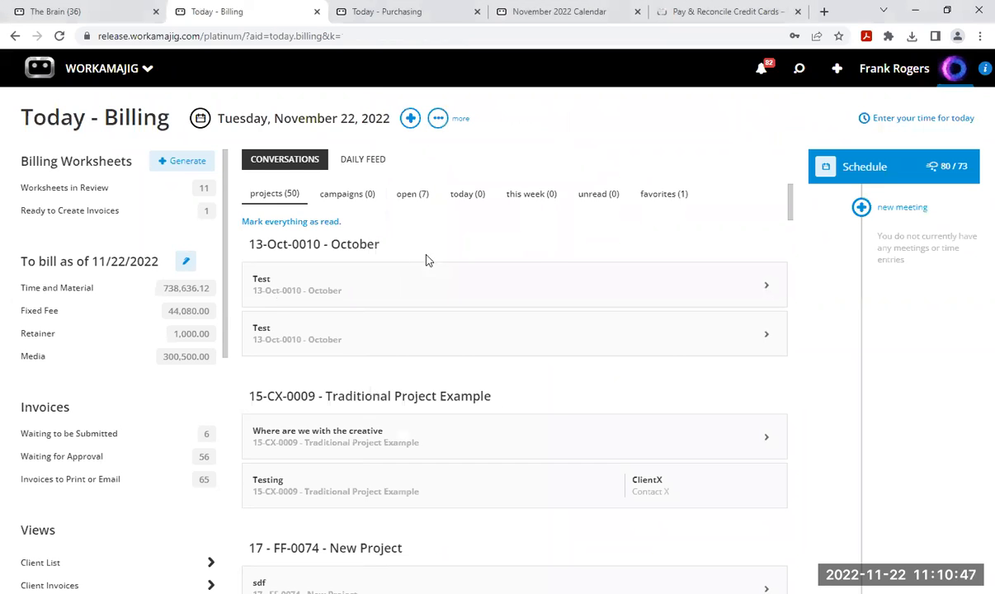
{"action": "left_click", "coordinate": [59, 37]}
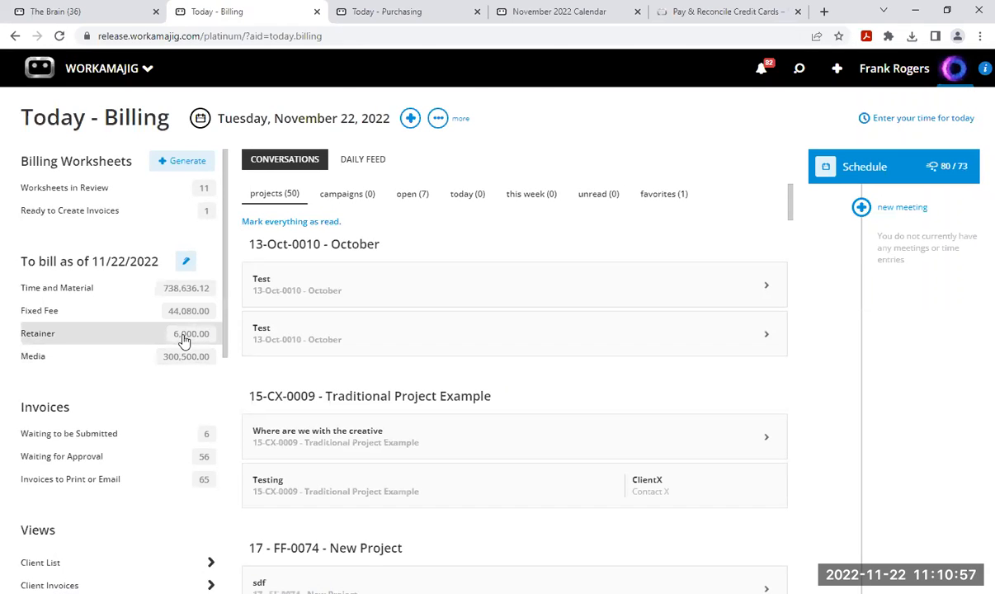
{"action": "left_click", "coordinate": [183, 340]}
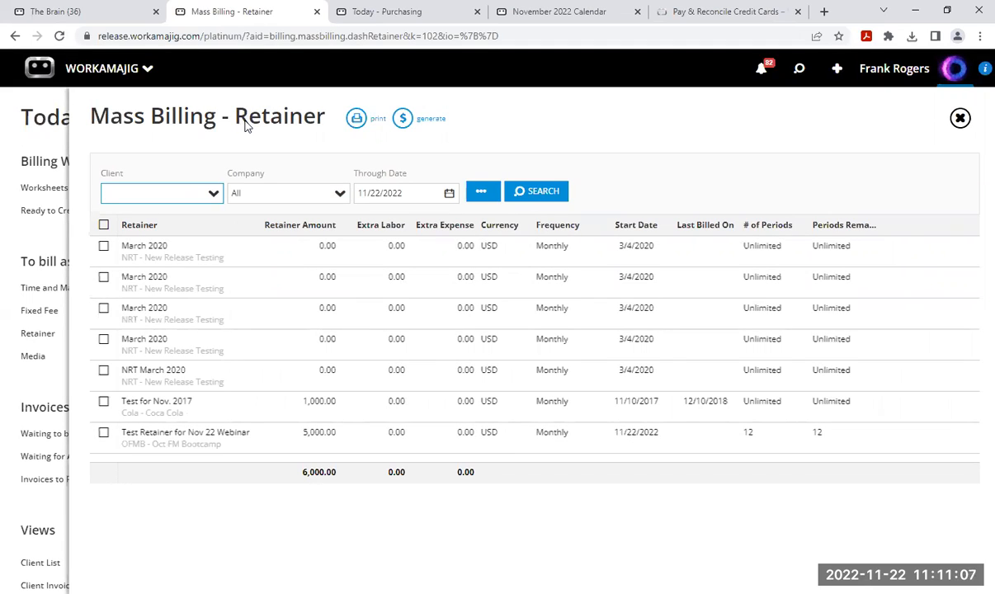
Generate an already approved invoice for Test Retainer for Nov 22 Webinar, one invoice per retainer, and return to the refreshed billing page.
{"action": "left_click", "coordinate": [105, 435]}
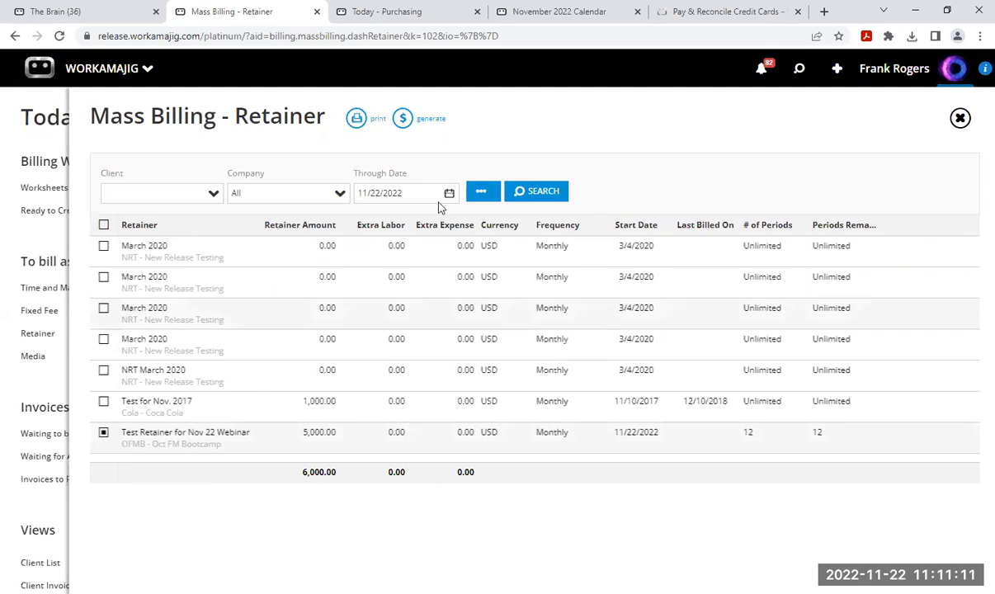
{"action": "left_click", "coordinate": [403, 121]}
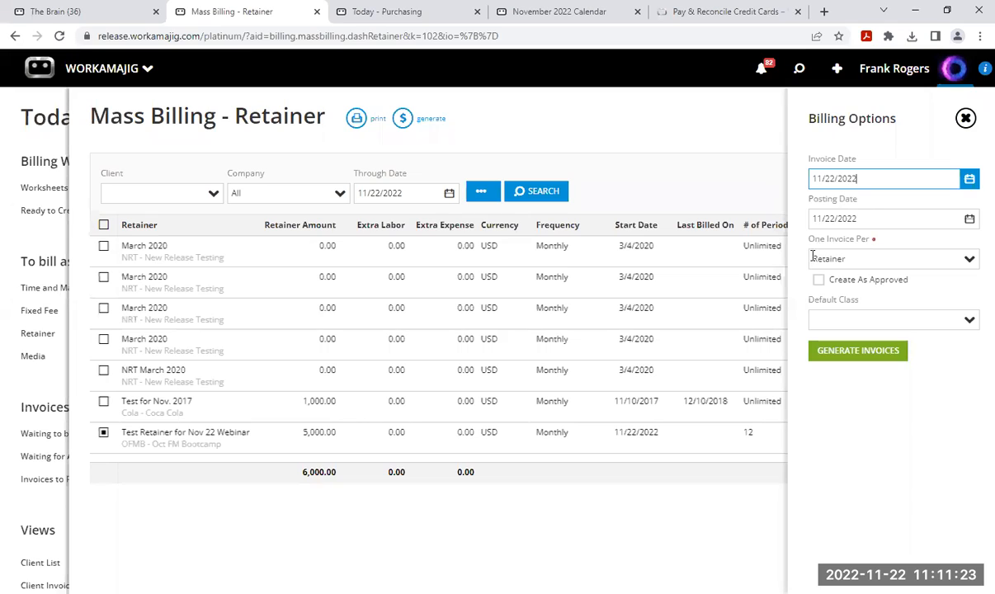
{"action": "left_click", "coordinate": [818, 282]}
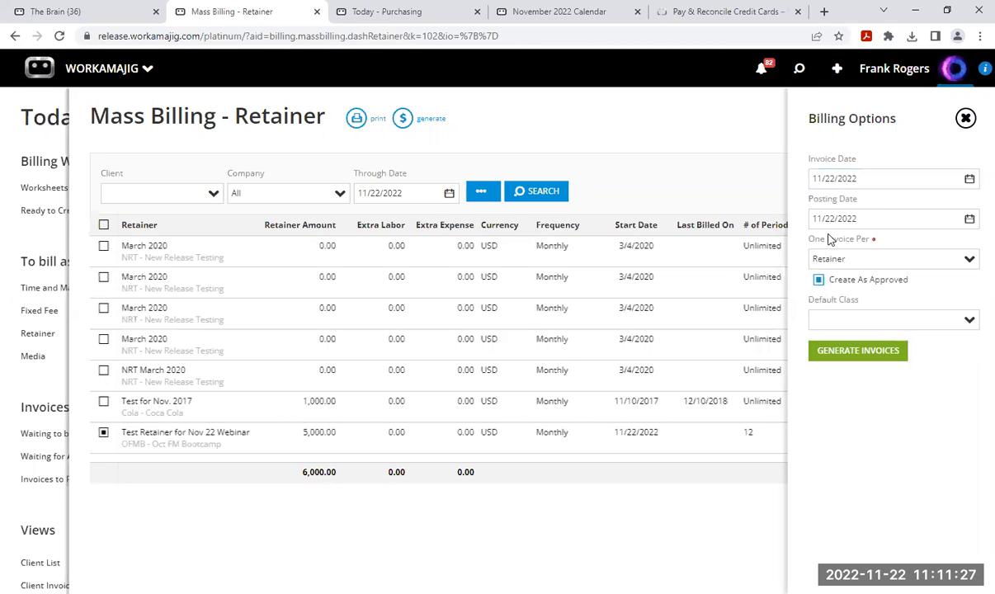
{"action": "left_click", "coordinate": [857, 352]}
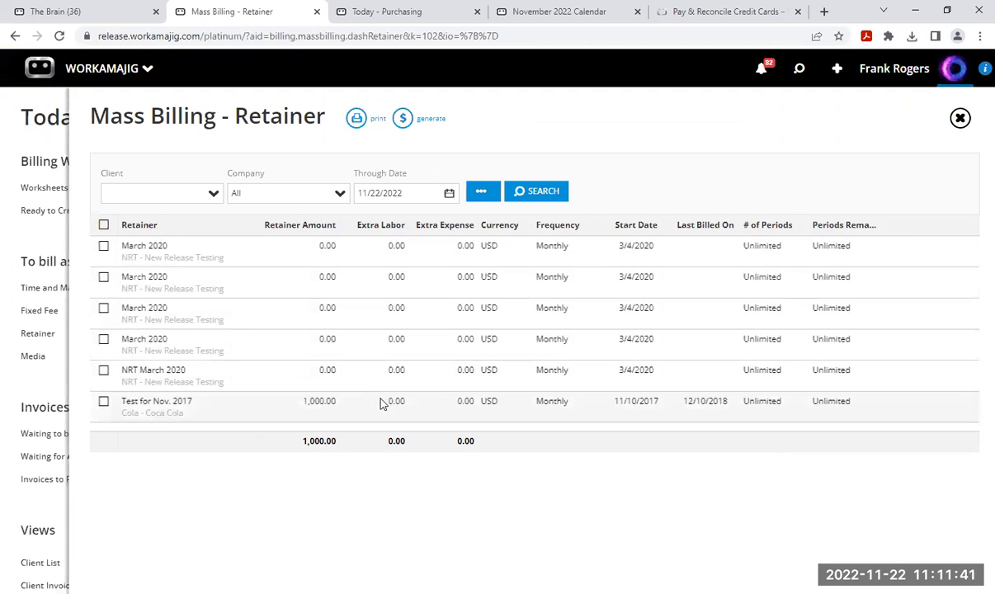
{"action": "left_click", "coordinate": [960, 118]}
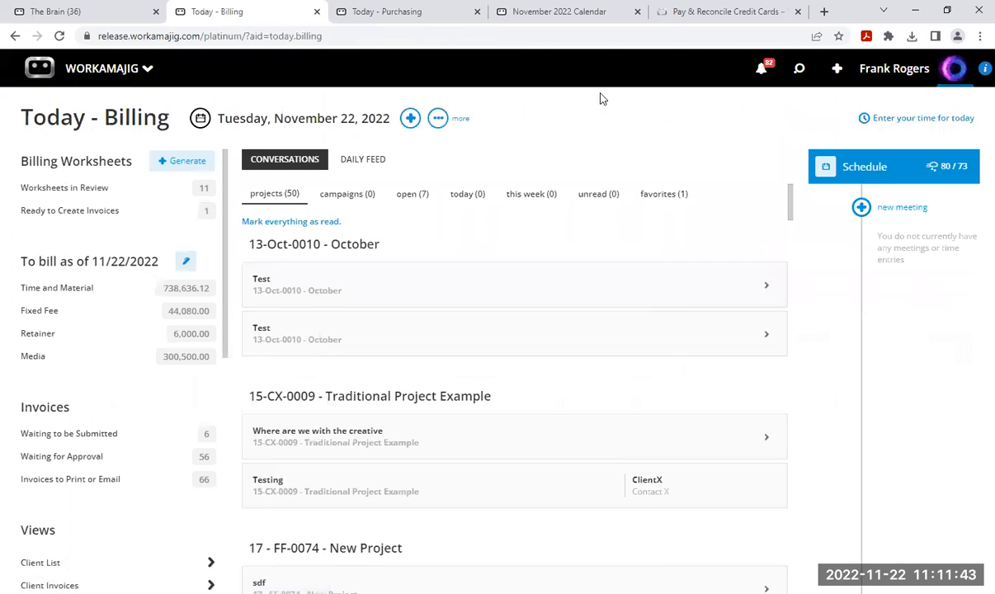
{"action": "left_click", "coordinate": [59, 36]}
Look up Test Retainer for Nov 22 Webinar in the All Retainers view and check its invoice and billing status.
{"action": "left_click", "coordinate": [799, 71]}
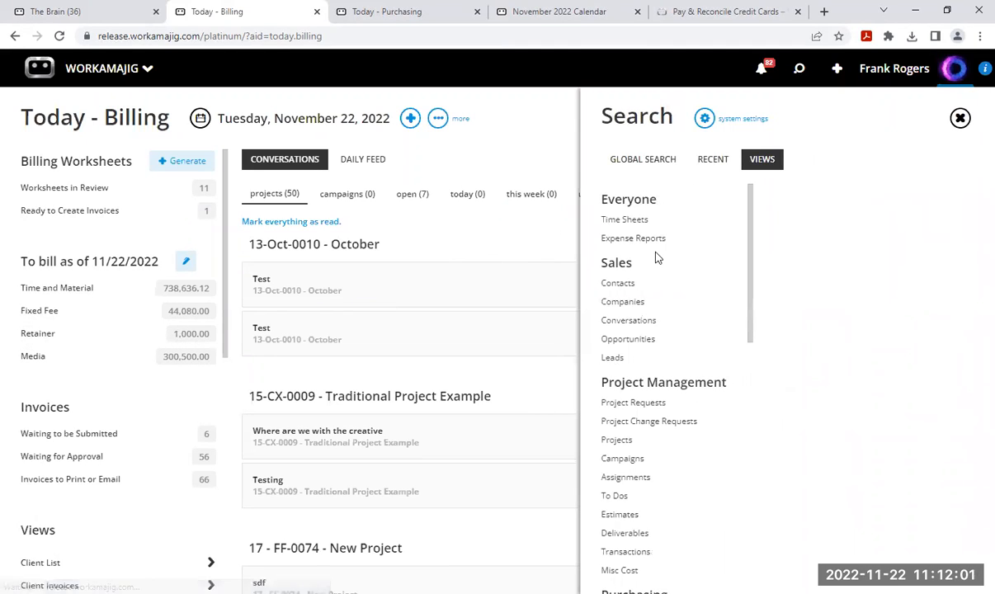
{"action": "scroll", "coordinate": [682, 442], "scroll_direction": "down", "scroll_amount": 3}
{"action": "scroll", "coordinate": [682, 439], "scroll_direction": "down", "scroll_amount": 3}
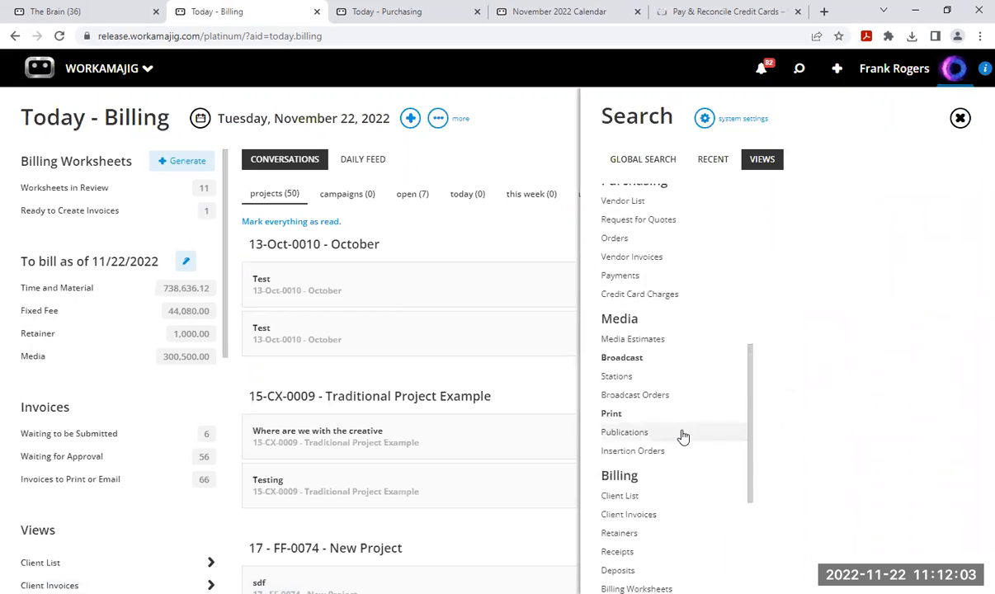
{"action": "left_click", "coordinate": [640, 404]}
{"action": "left_click", "coordinate": [800, 220]}
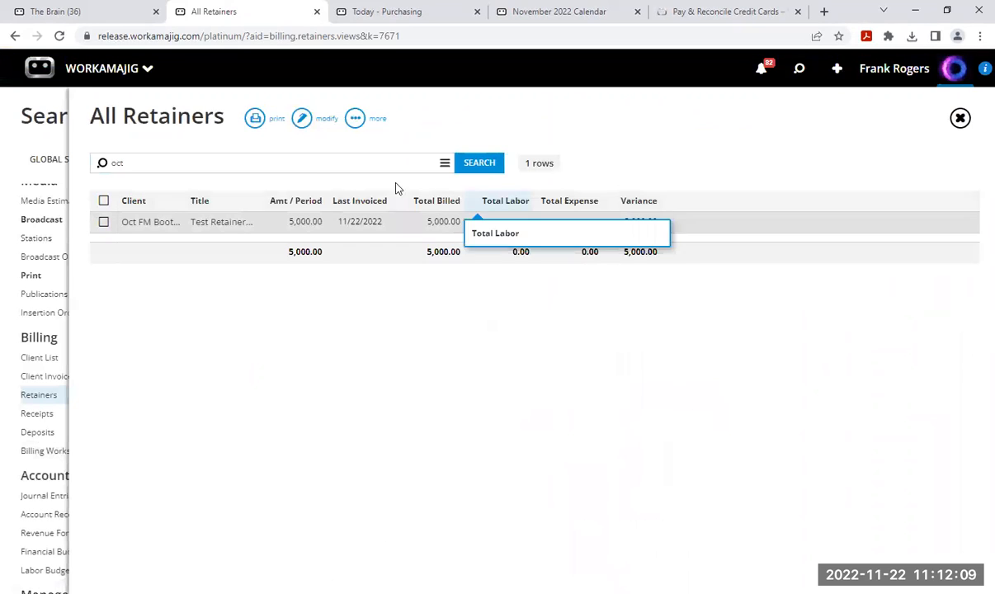
{"action": "left_click", "coordinate": [295, 223]}
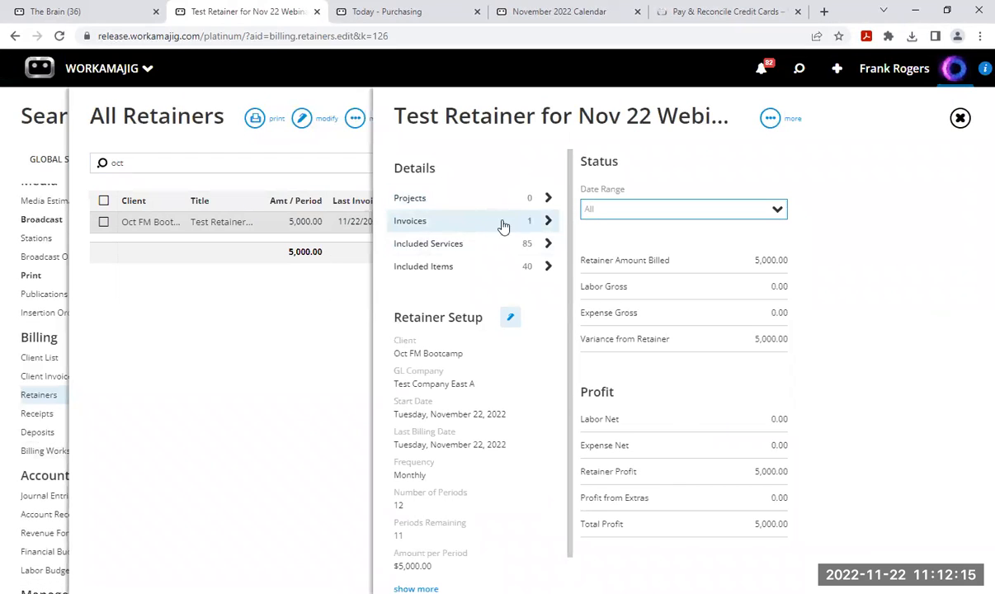
{"action": "left_click", "coordinate": [956, 124]}
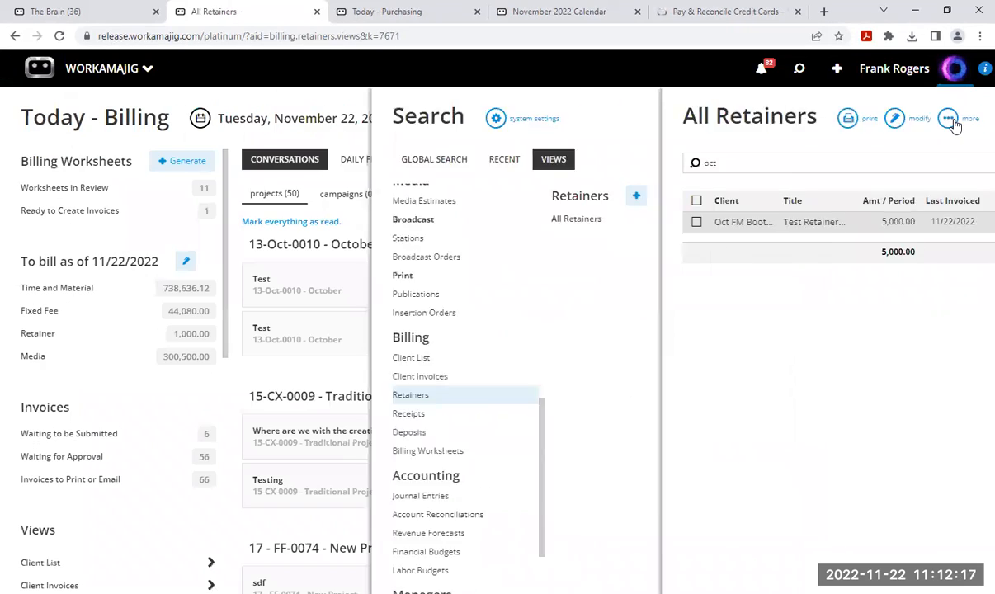
{"action": "left_click", "coordinate": [954, 124]}
{"action": "left_click", "coordinate": [957, 118]}
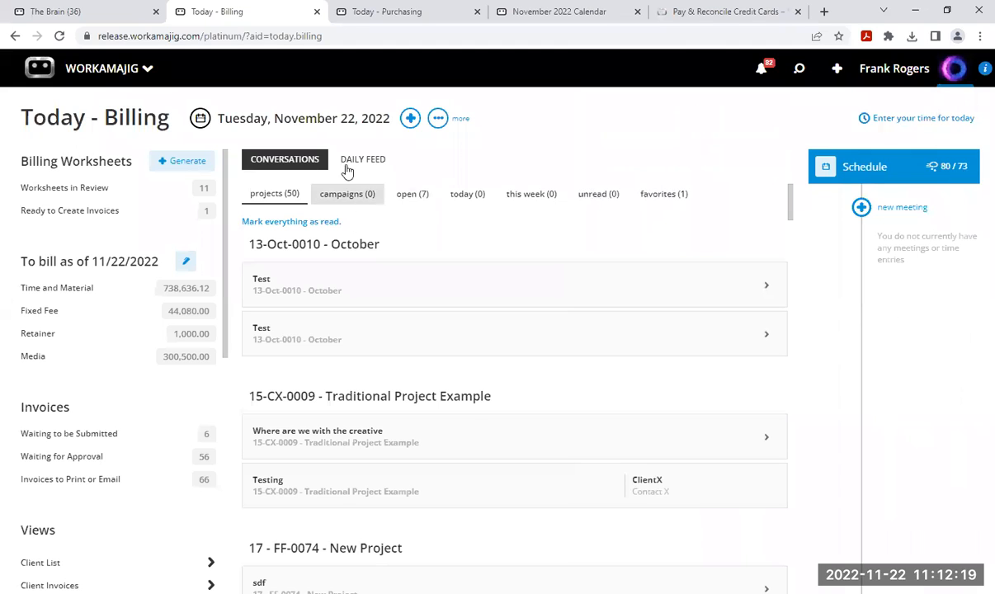
Search the project manager's projects for "boot" and open OFMB-0163 - Billing Retainer Test Project.
{"action": "left_click", "coordinate": [95, 71]}
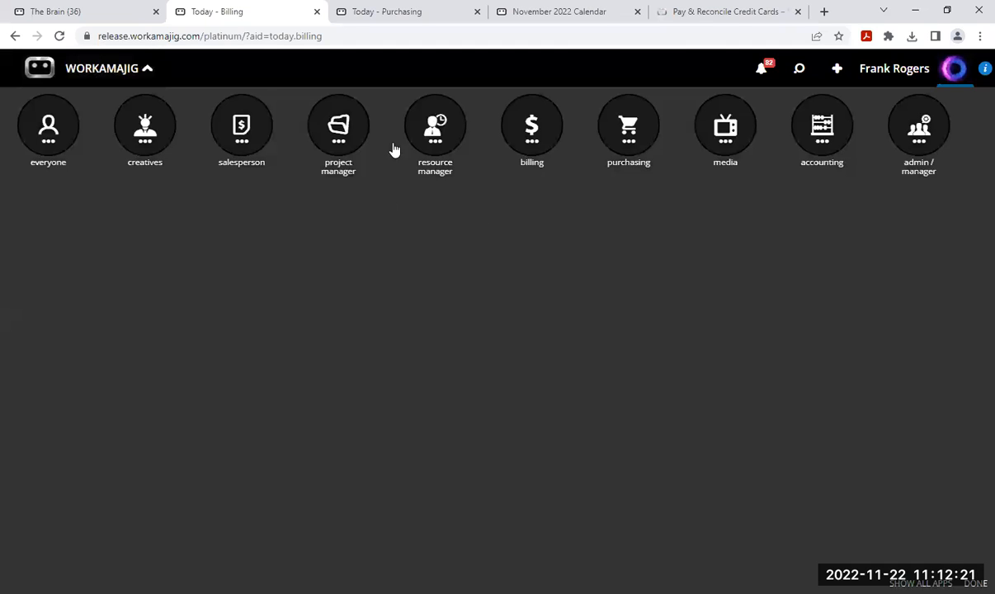
{"action": "left_click", "coordinate": [341, 141]}
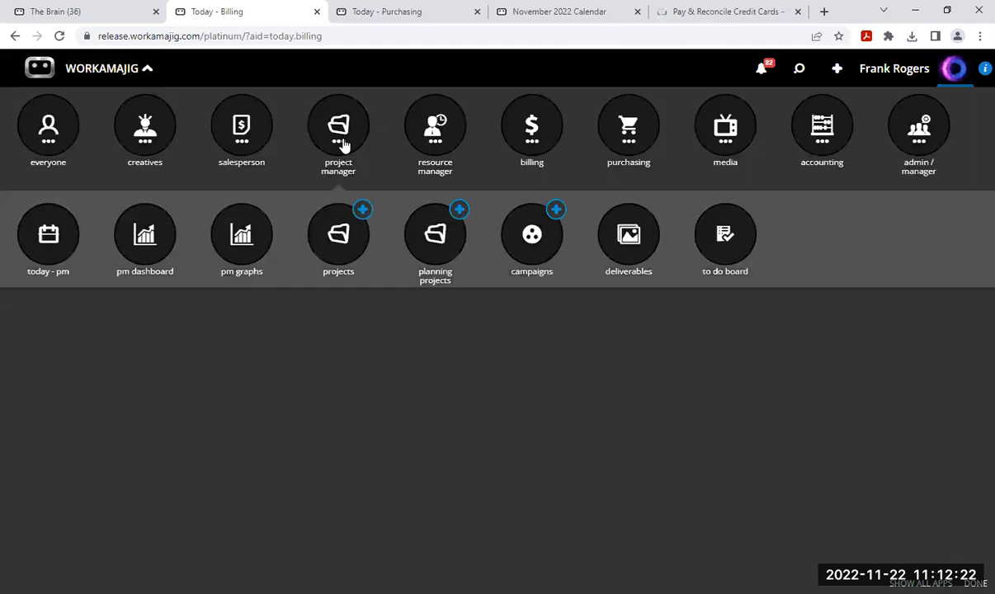
{"action": "left_click", "coordinate": [334, 239]}
{"action": "left_click", "coordinate": [168, 159]}
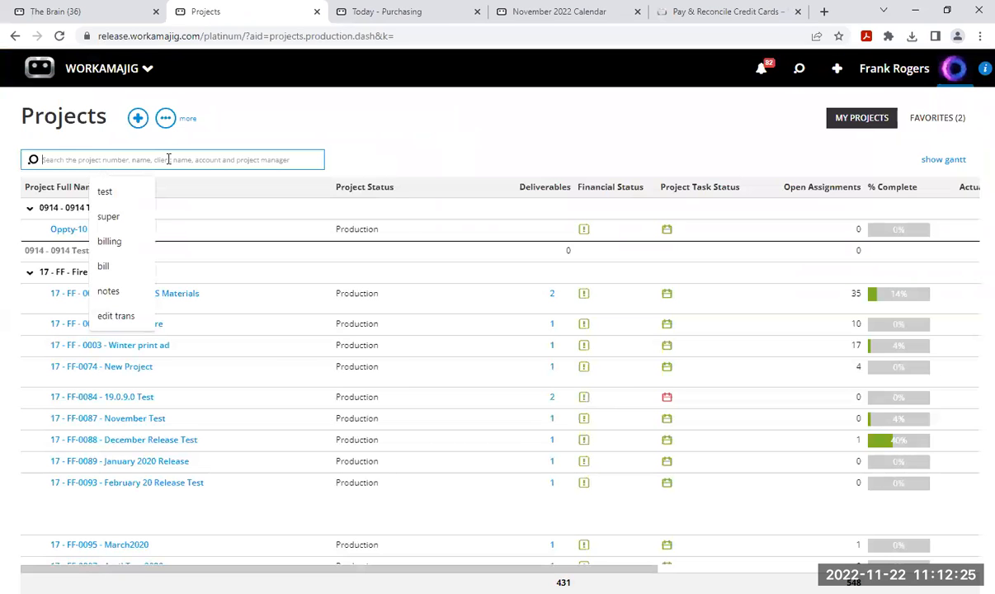
{"action": "type", "text": "boot"}
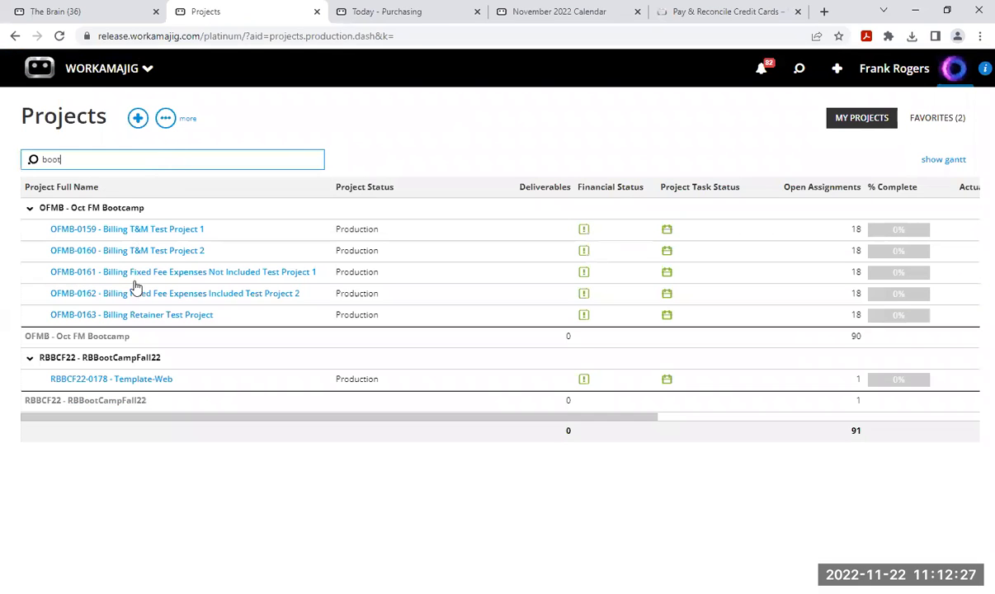
{"action": "left_click", "coordinate": [147, 316]}
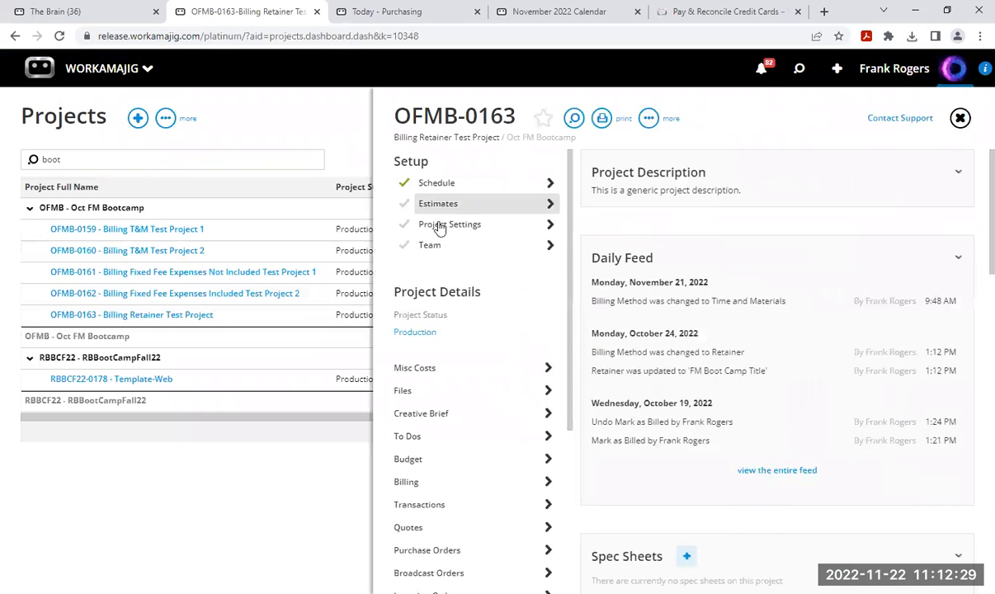
Set project OFMB-0163's billing method to Retainer, link it to Test Retainer for Nov 22 Webinar, save, and close the project.
{"action": "left_click", "coordinate": [450, 226]}
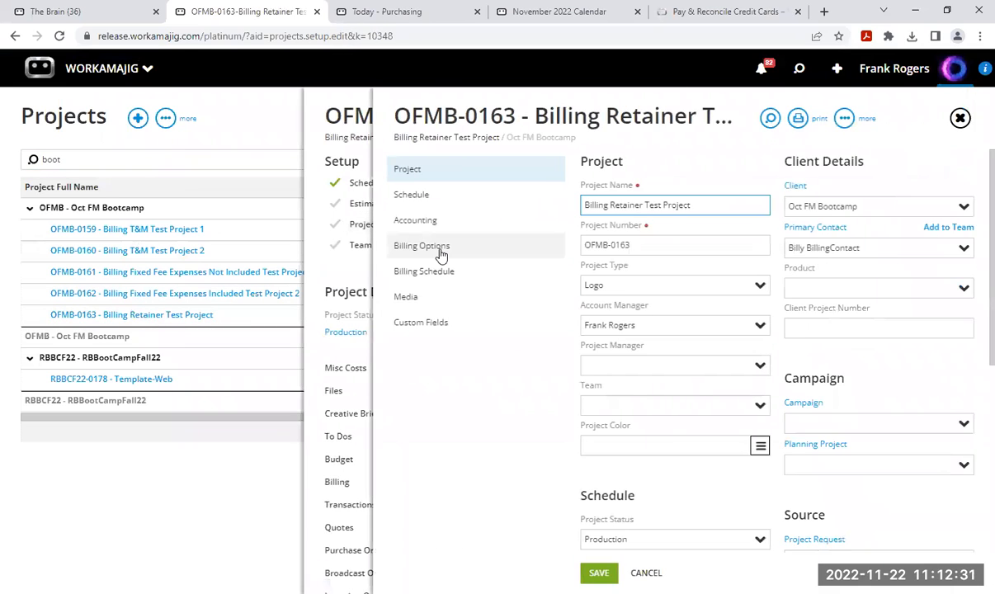
{"action": "left_click", "coordinate": [439, 250]}
{"action": "left_click", "coordinate": [763, 206]}
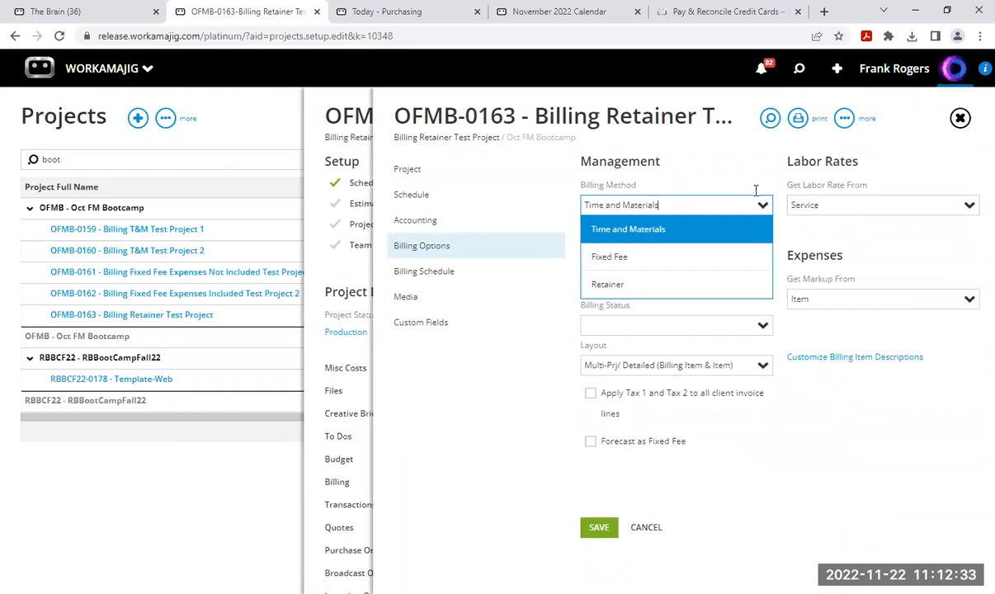
{"action": "left_click", "coordinate": [747, 281]}
{"action": "left_click", "coordinate": [763, 246]}
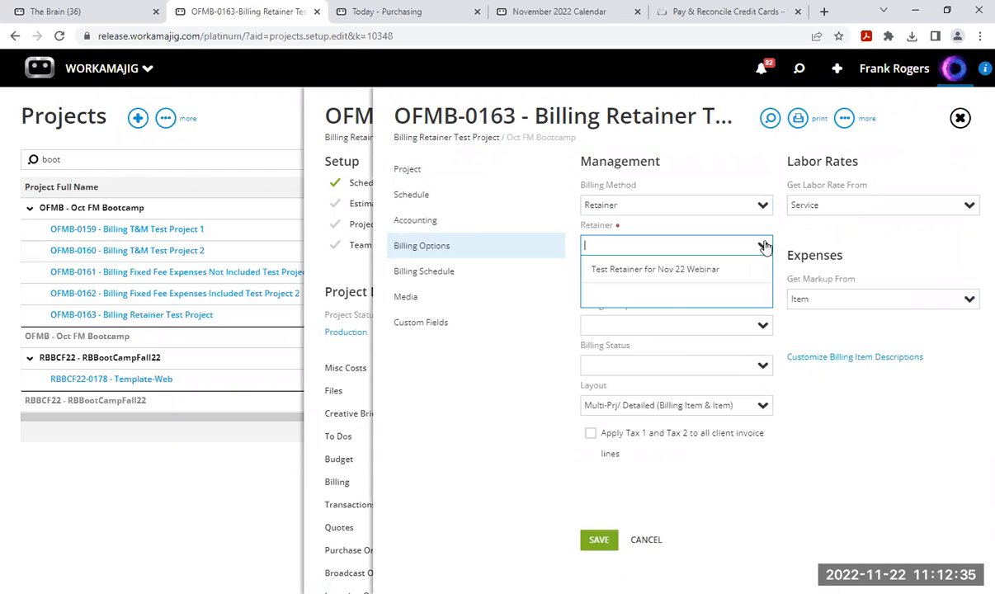
{"action": "left_click", "coordinate": [629, 269]}
{"action": "left_click", "coordinate": [601, 542]}
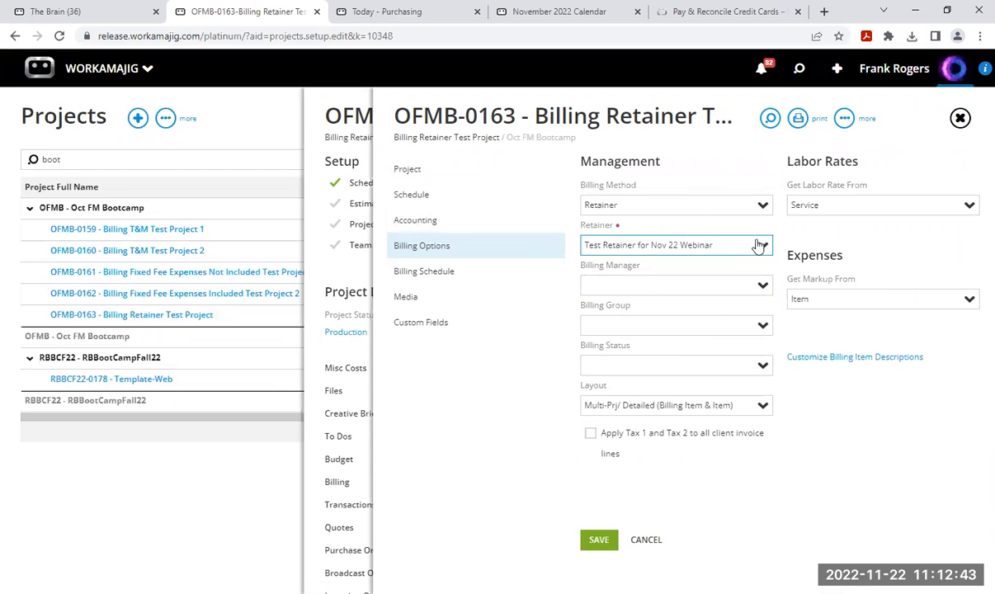
{"action": "left_click", "coordinate": [960, 119]}
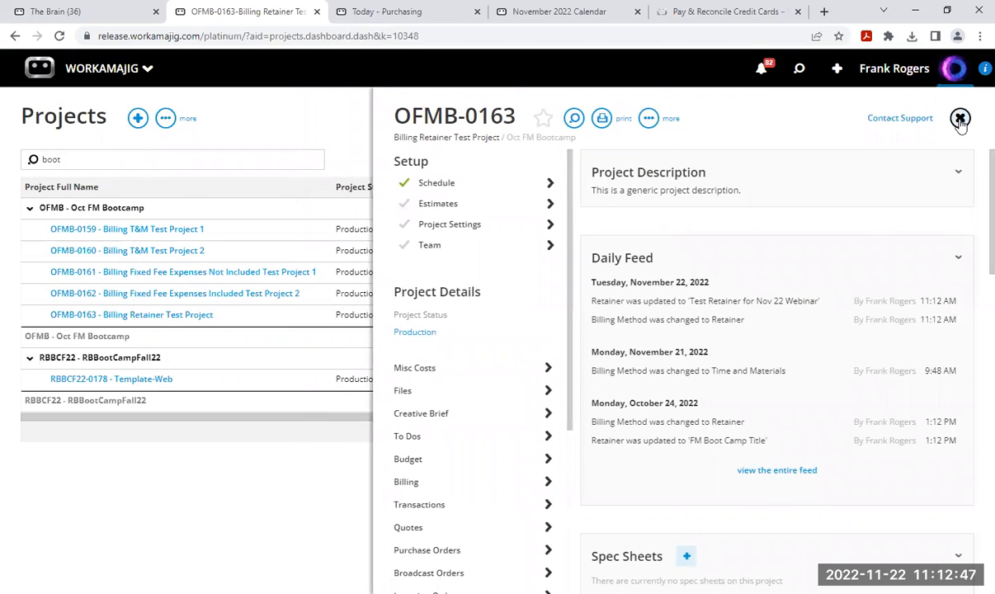
{"action": "left_click", "coordinate": [961, 119]}
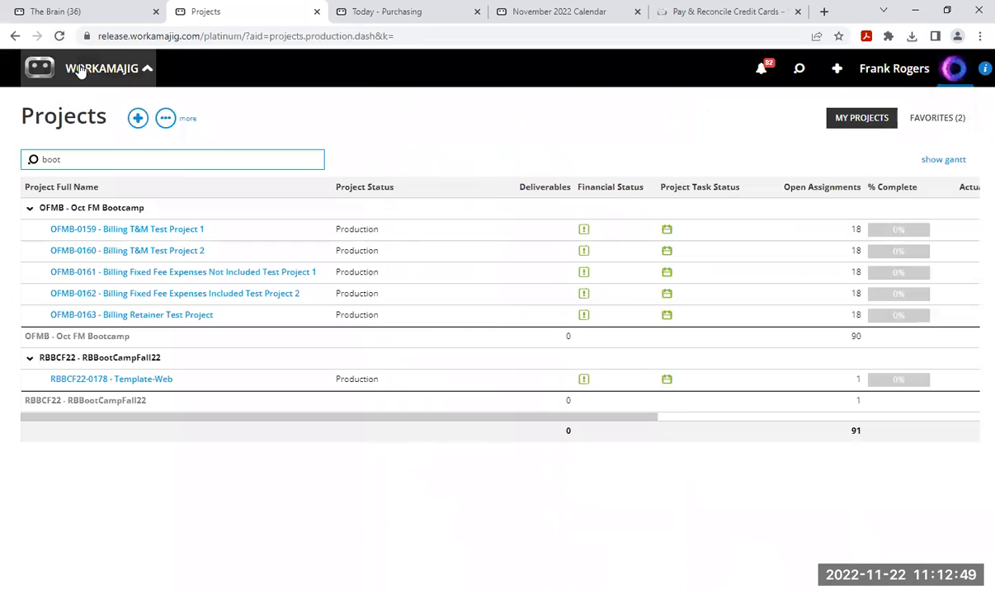
Go to the Today - Billing page and start a new client invoice.
{"action": "left_click", "coordinate": [139, 67]}
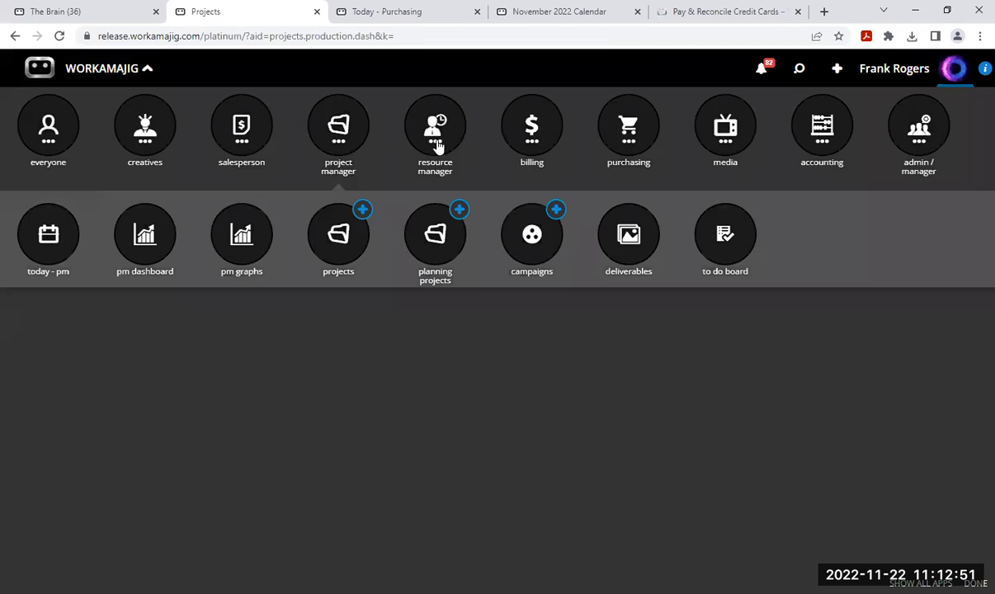
{"action": "left_click", "coordinate": [532, 138]}
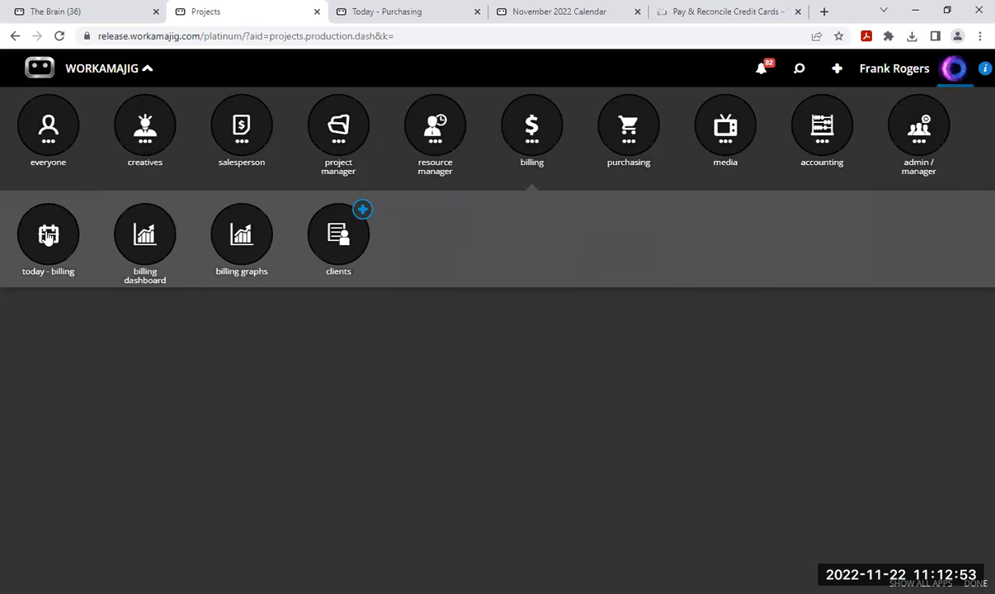
{"action": "left_click", "coordinate": [459, 391]}
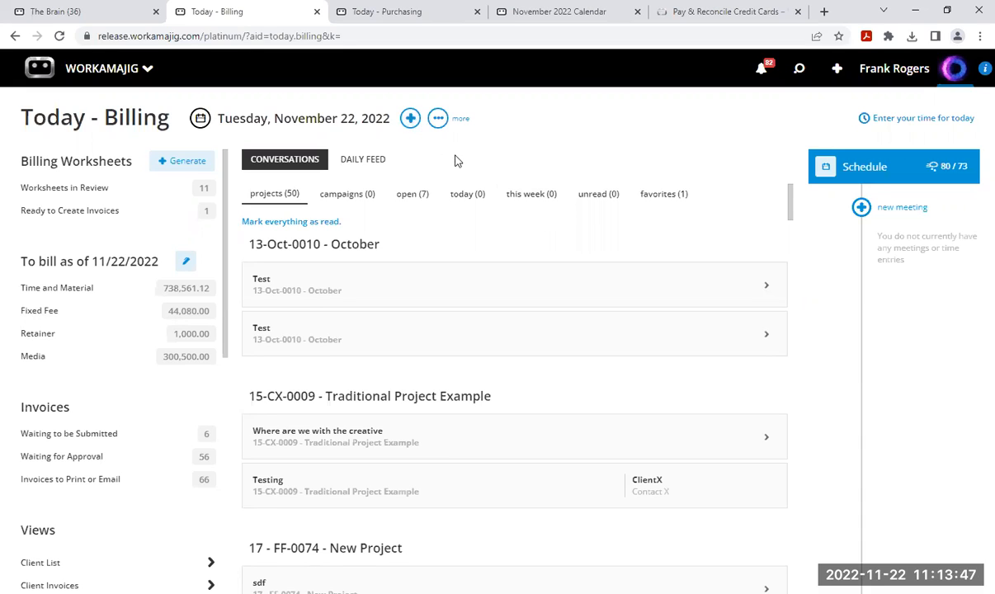
{"action": "left_click", "coordinate": [410, 118]}
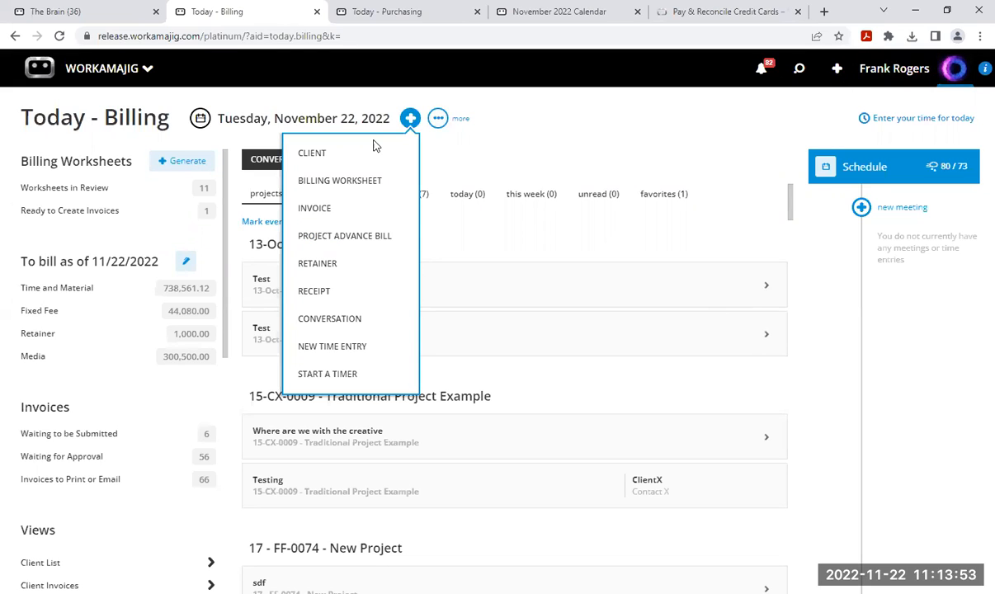
{"action": "left_click", "coordinate": [330, 216]}
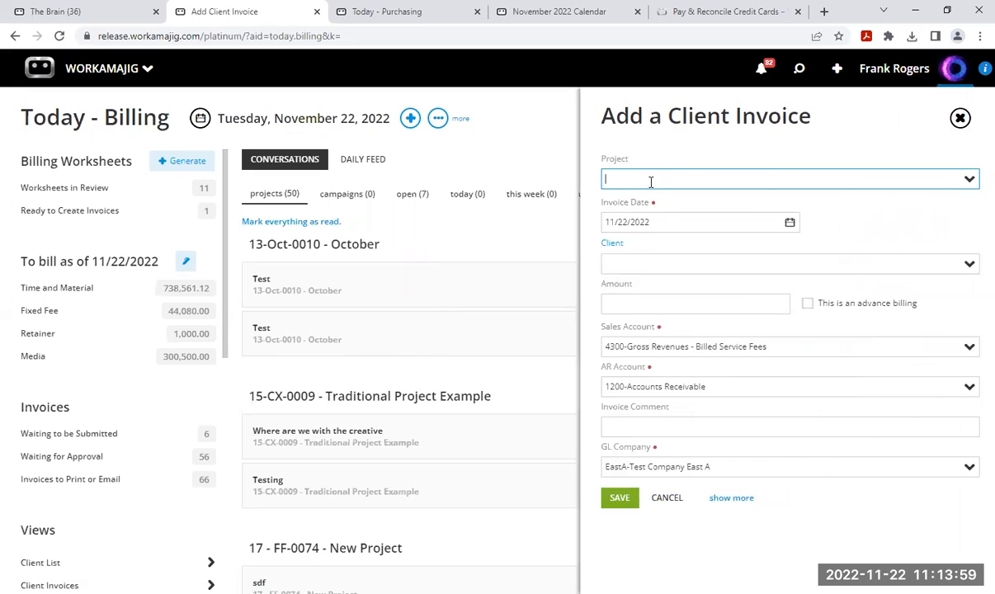
Fill in the client invoice for OFMB-Oct FM Bootcamp with amount 30000, mark it as an advance billing, and save it.
{"action": "left_click", "coordinate": [636, 262]}
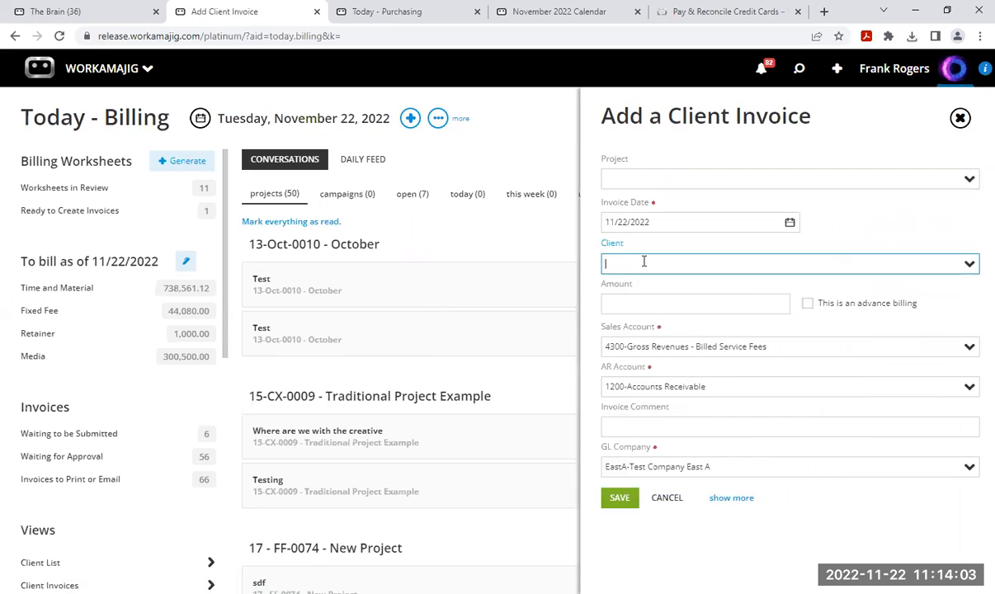
{"action": "right_click", "coordinate": [644, 266]}
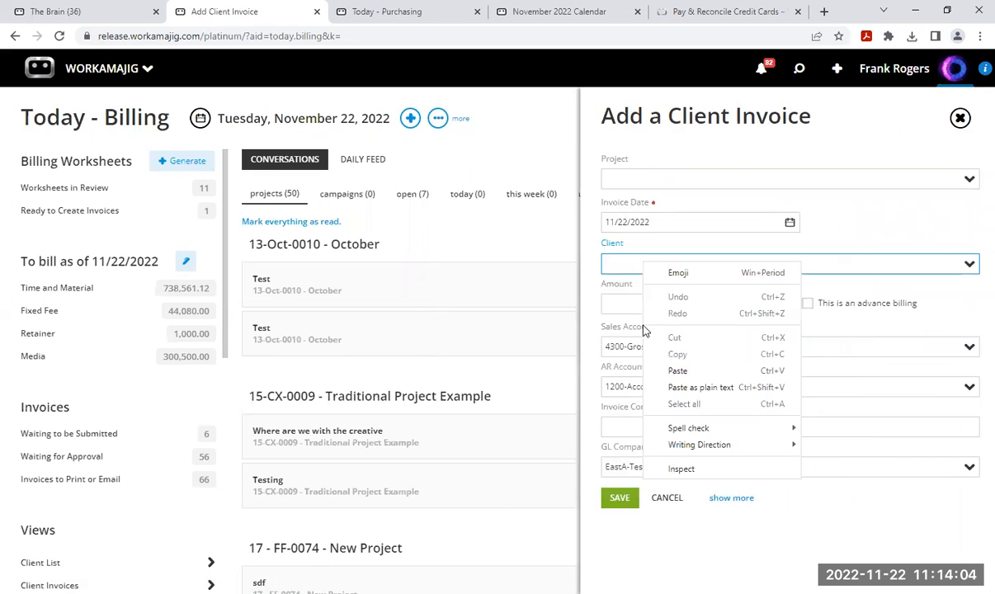
{"action": "left_click", "coordinate": [679, 368]}
{"action": "left_click", "coordinate": [681, 288]}
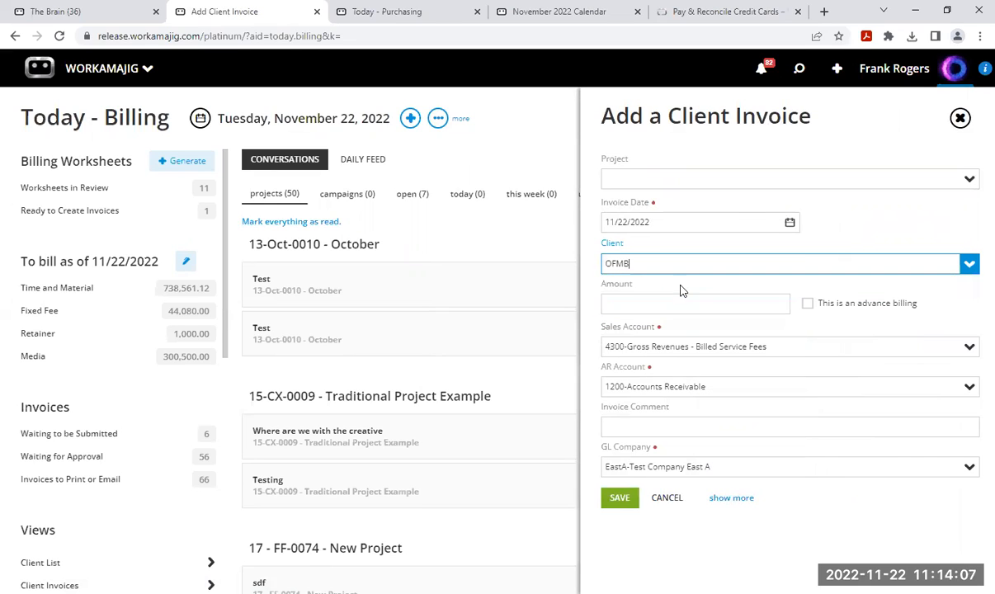
{"action": "left_click", "coordinate": [758, 306]}
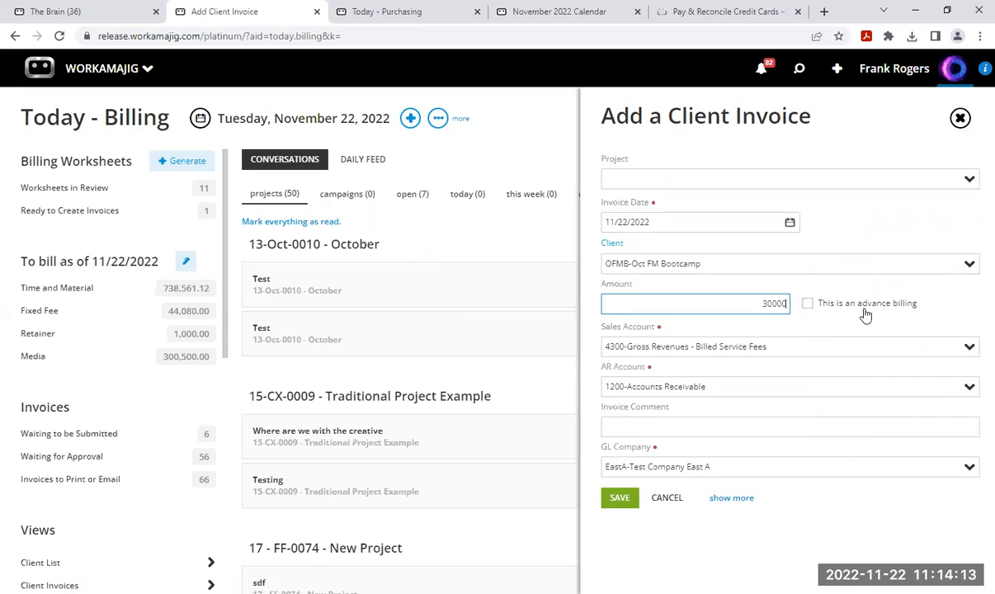
{"action": "left_click", "coordinate": [808, 304]}
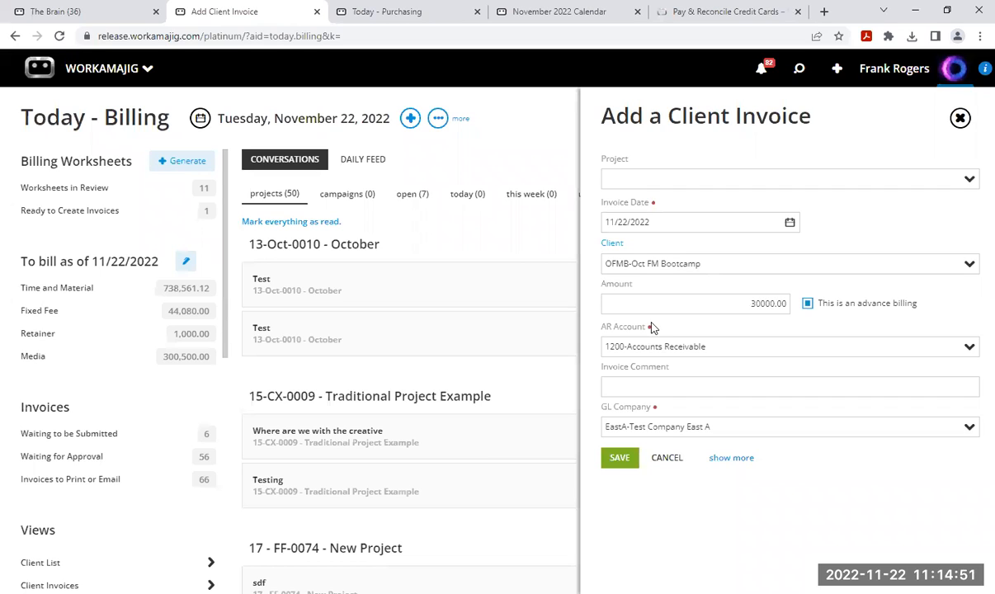
{"action": "left_click", "coordinate": [621, 459]}
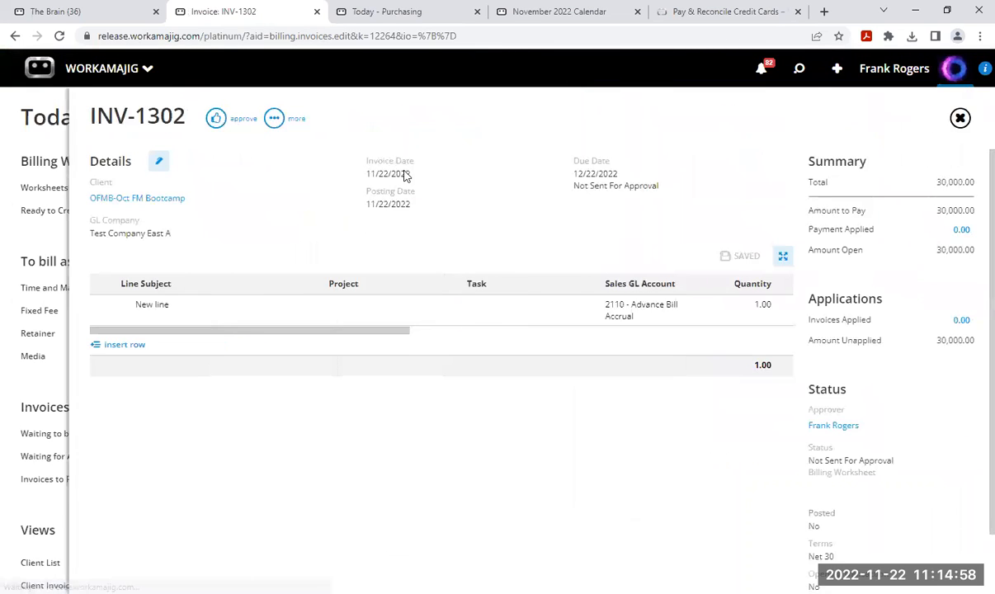
Approve the new advance bill invoice with the approval comment "comment" and post it.
{"action": "left_click", "coordinate": [219, 124]}
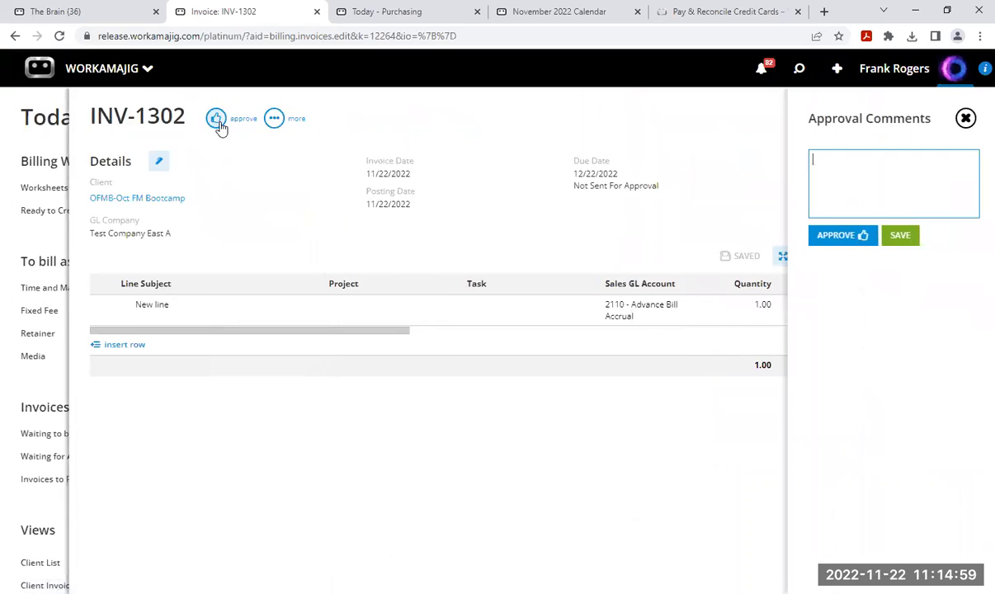
{"action": "left_click", "coordinate": [862, 240]}
{"action": "left_click", "coordinate": [841, 175]}
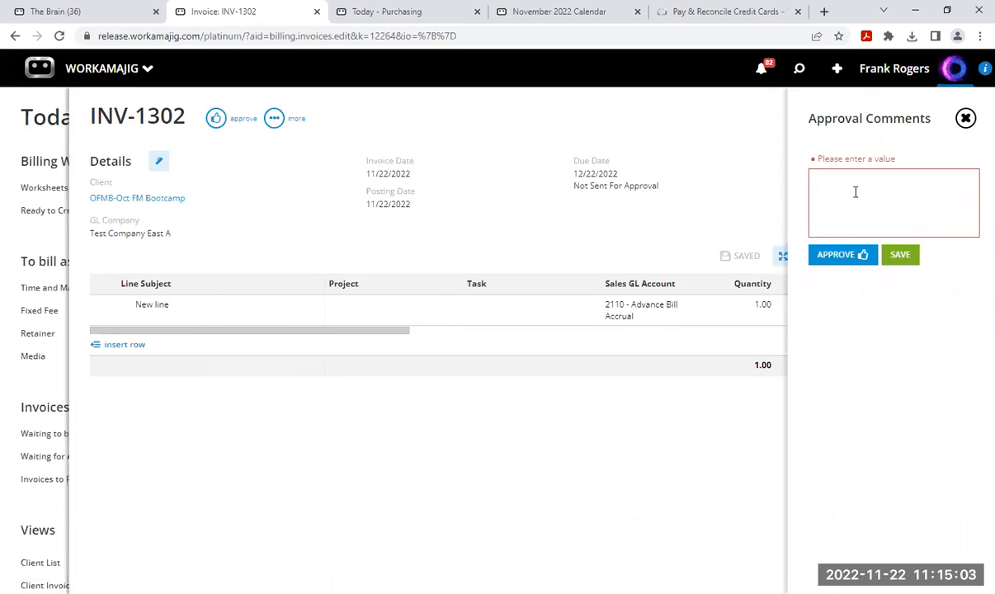
{"action": "type", "text": "Billing Worksheet"}
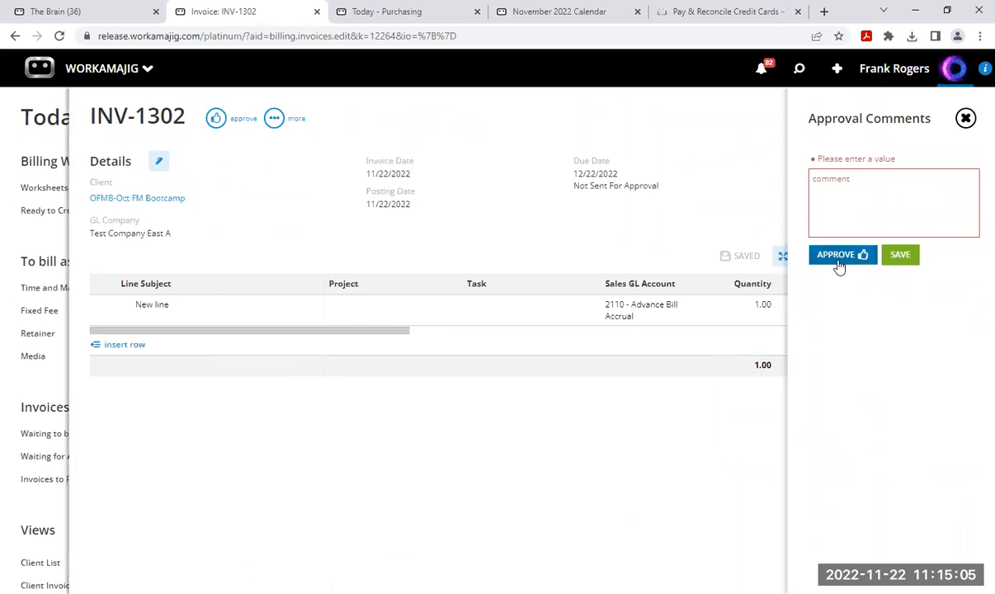
{"action": "left_click", "coordinate": [836, 256]}
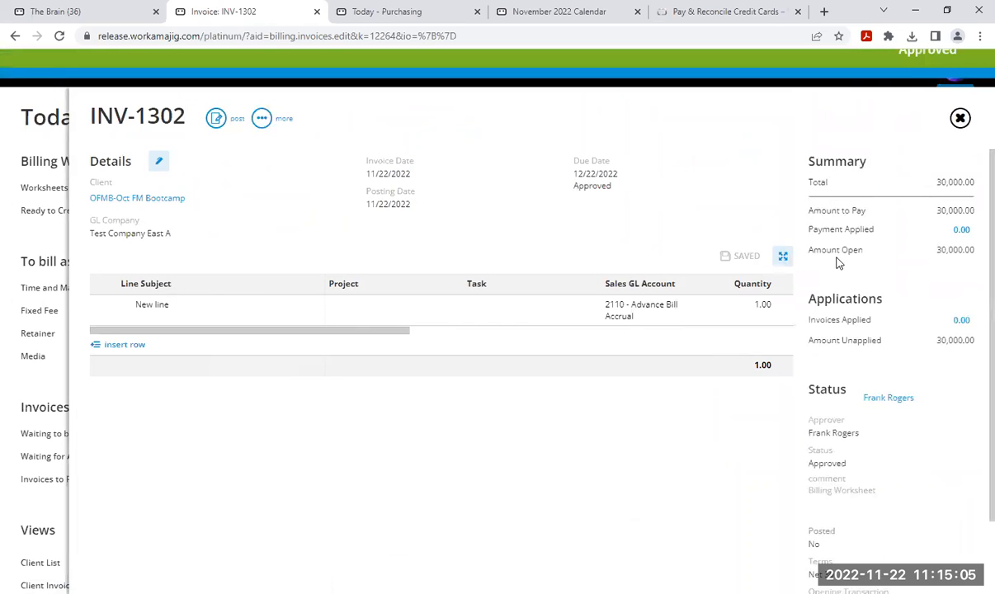
{"action": "left_click", "coordinate": [217, 121]}
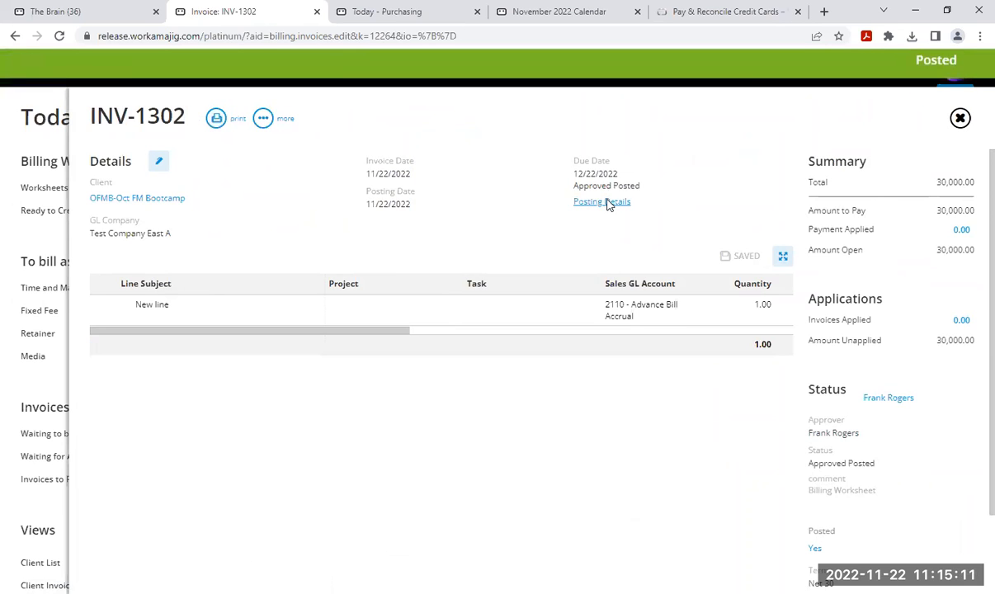
Review the accrual posting details of the advance bill invoice, and close the details and the invoice.
{"action": "left_click", "coordinate": [601, 203]}
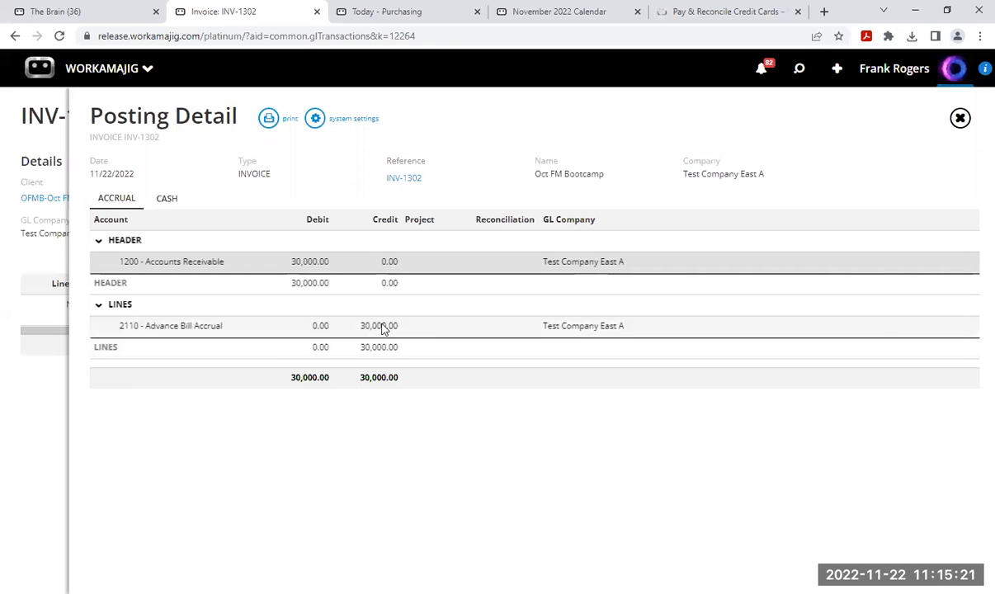
{"action": "left_click", "coordinate": [960, 119]}
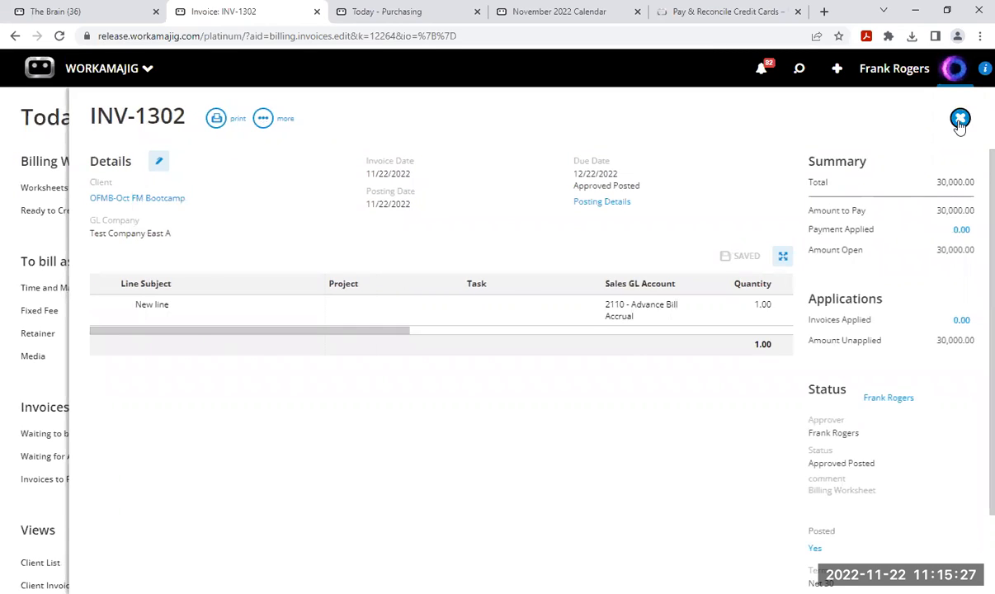
{"action": "left_click", "coordinate": [960, 119]}
Open the All Invoices view of the client invoices.
{"action": "left_click", "coordinate": [799, 70]}
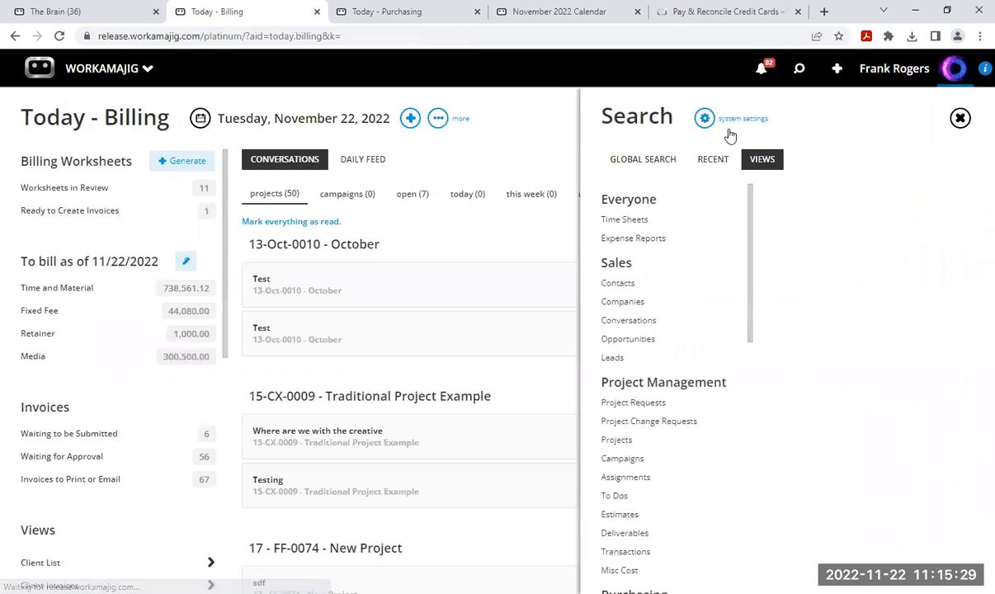
{"action": "scroll", "coordinate": [651, 481], "scroll_direction": "down", "scroll_amount": 3}
{"action": "scroll", "coordinate": [649, 476], "scroll_direction": "down", "scroll_amount": 3}
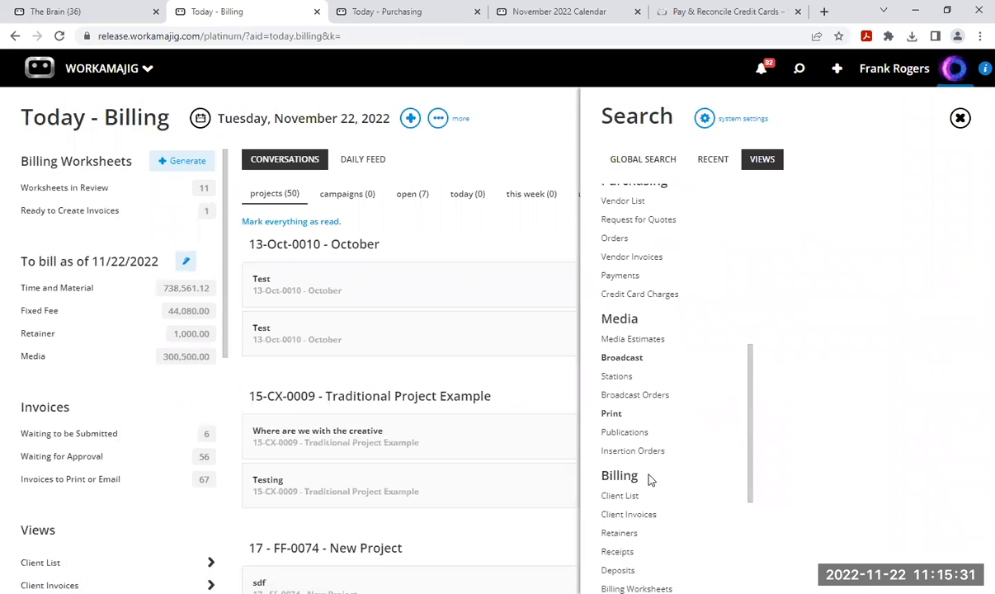
{"action": "left_click", "coordinate": [644, 381]}
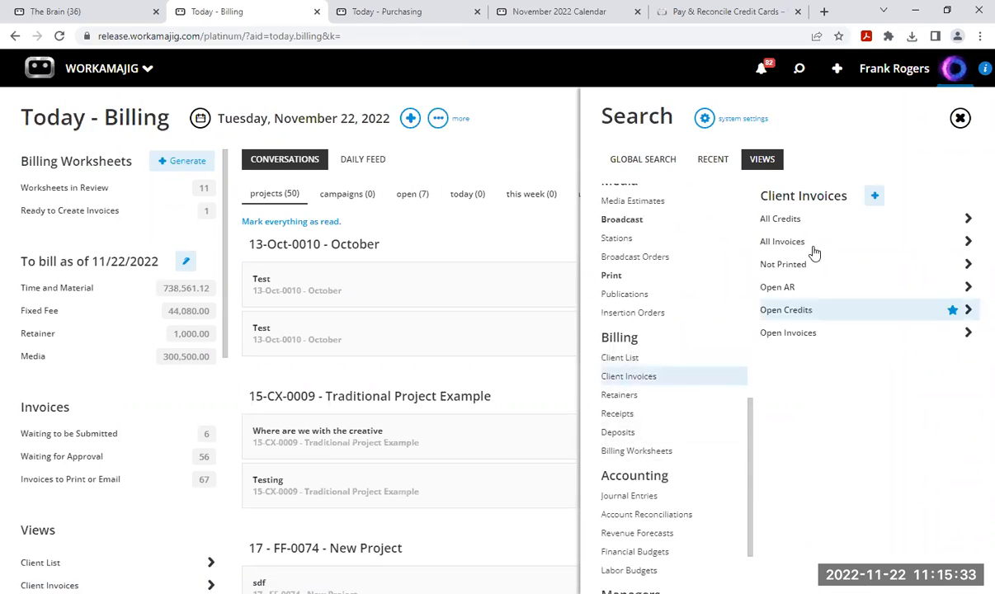
{"action": "left_click", "coordinate": [777, 246]}
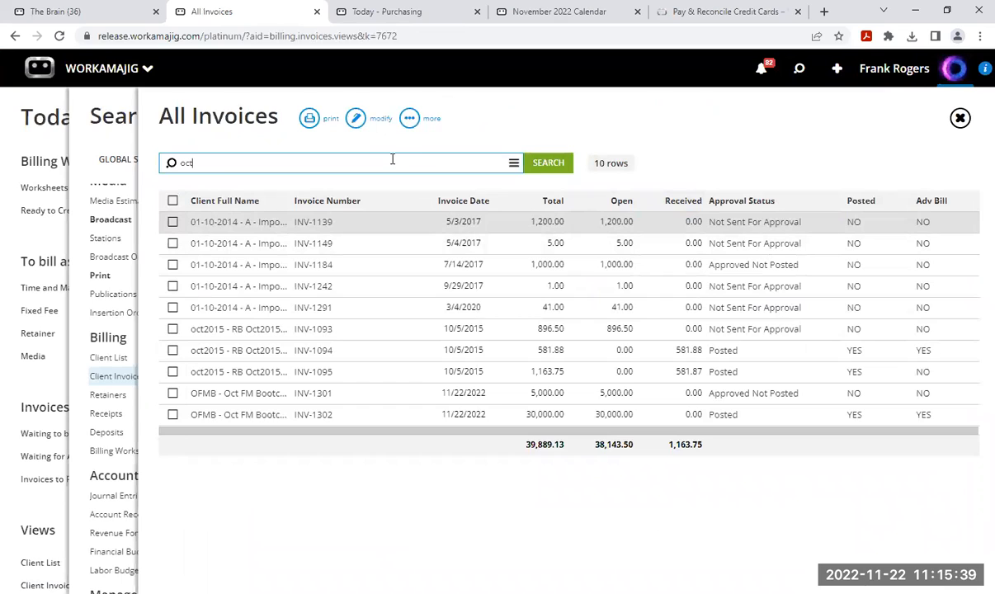
Search all invoices for "boot", check the posted and advance bill status of the listed invoices, and return to the billing page.
{"action": "key", "text": "BackSpace"}
{"action": "key", "text": "BackSpace"}
{"action": "key", "text": "BackSpace"}
{"action": "type", "text": "boot"}
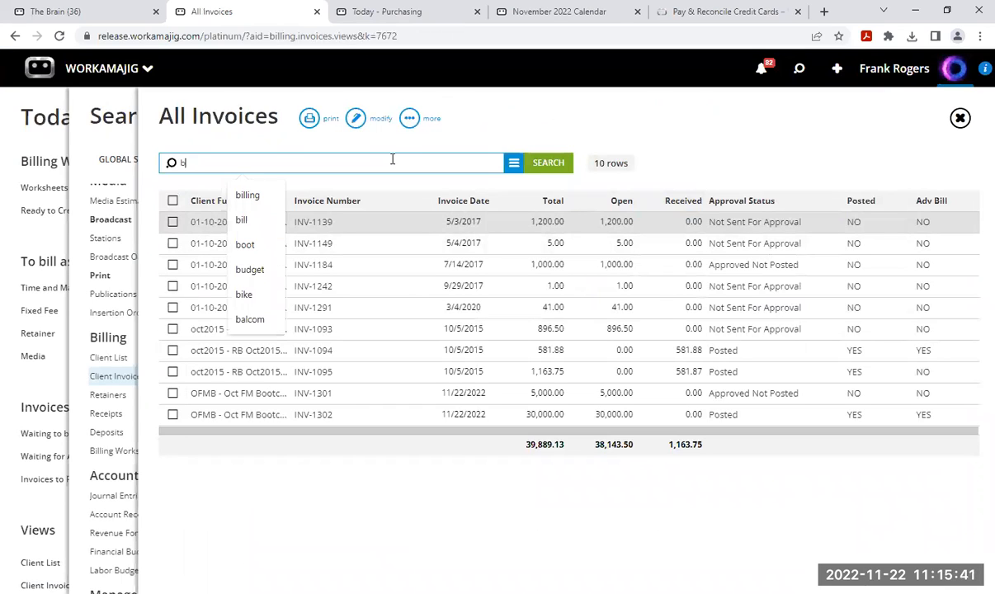
{"action": "key", "text": "Return"}
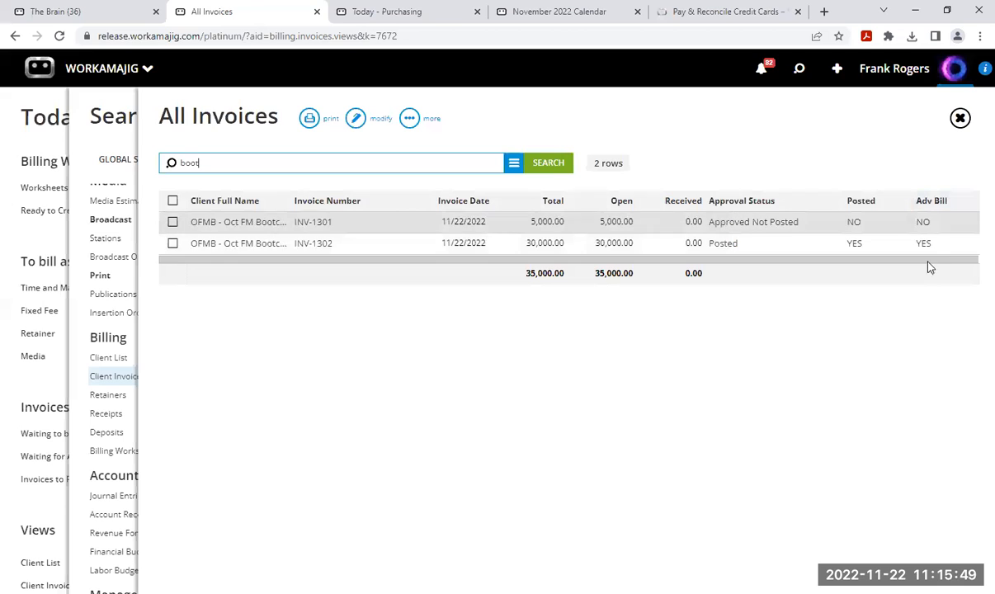
{"action": "left_click", "coordinate": [960, 120]}
{"action": "left_click", "coordinate": [959, 117]}
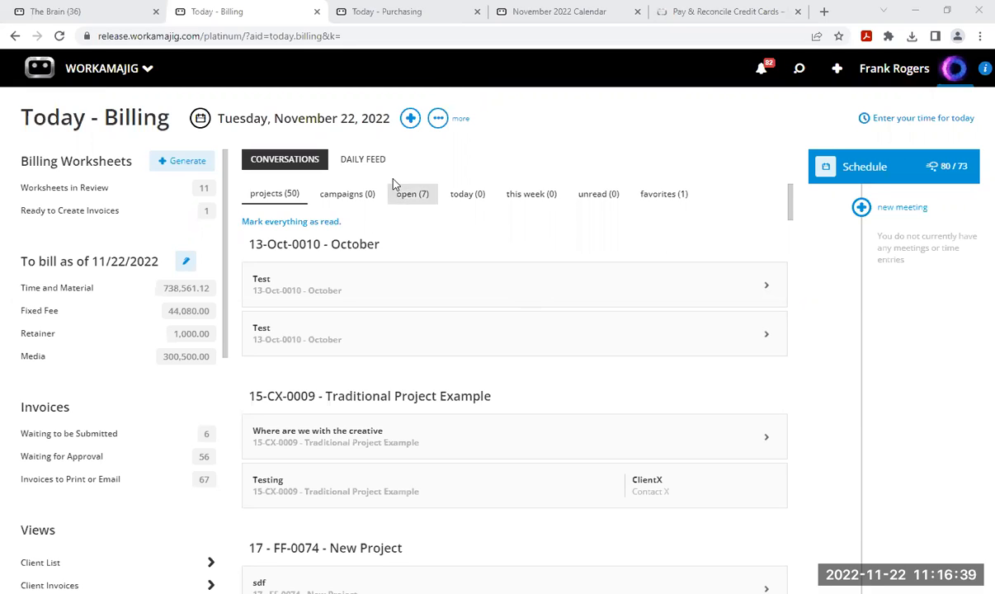
Open the Billing Options section of the System Setup.
{"action": "left_click", "coordinate": [106, 72]}
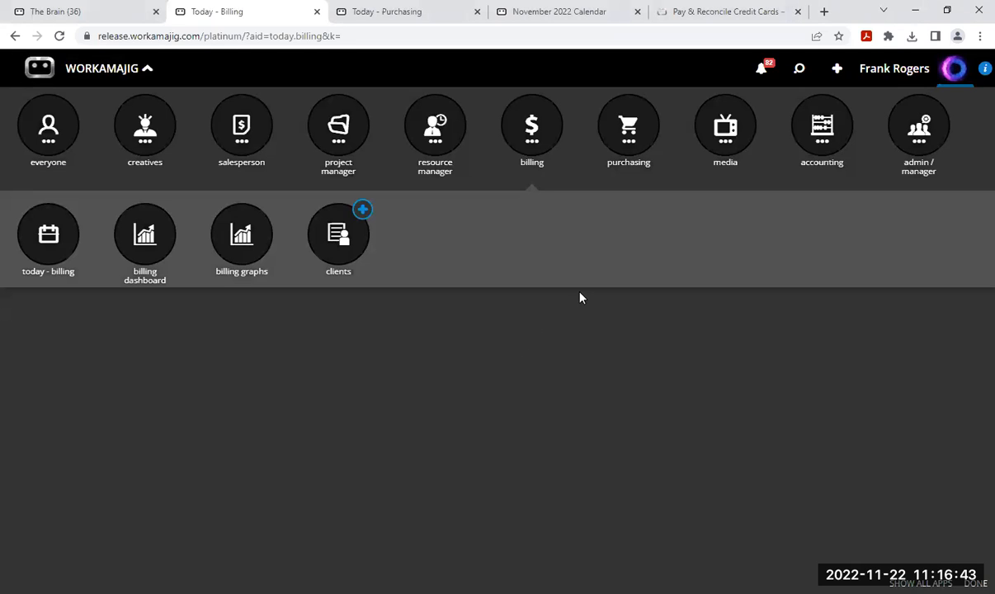
{"action": "left_click", "coordinate": [918, 143]}
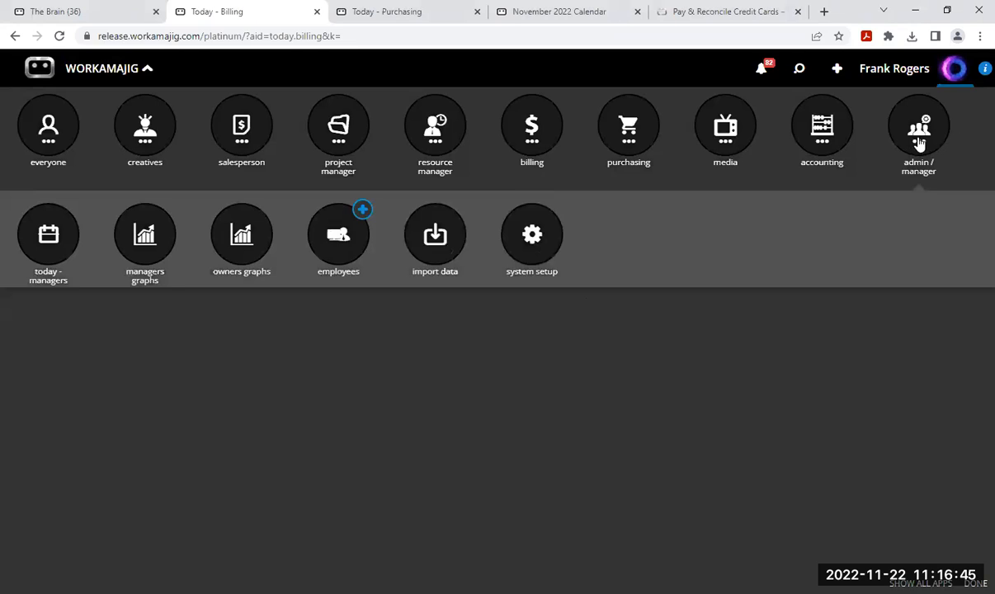
{"action": "left_click", "coordinate": [540, 246]}
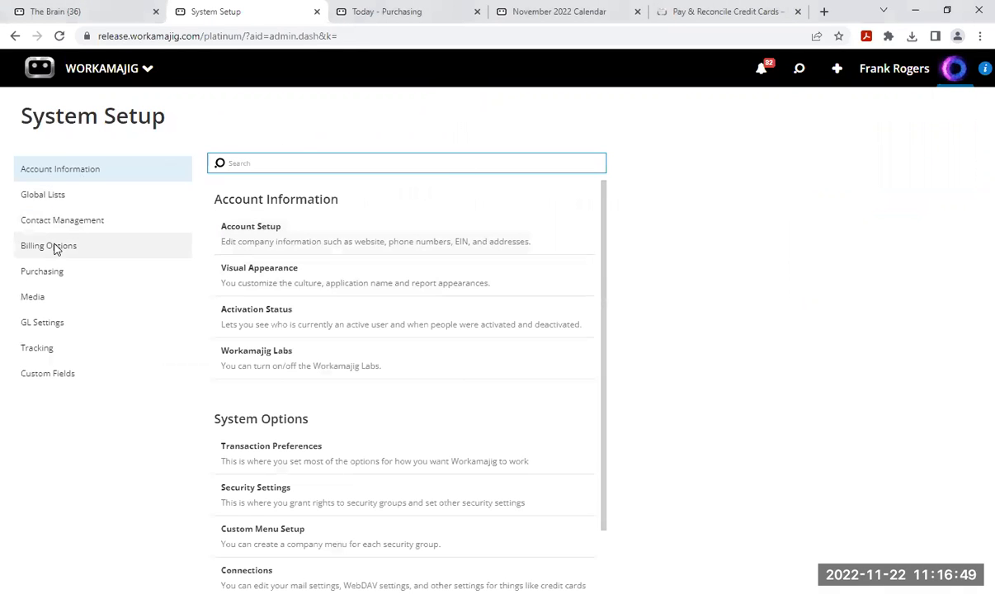
{"action": "left_click", "coordinate": [53, 247]}
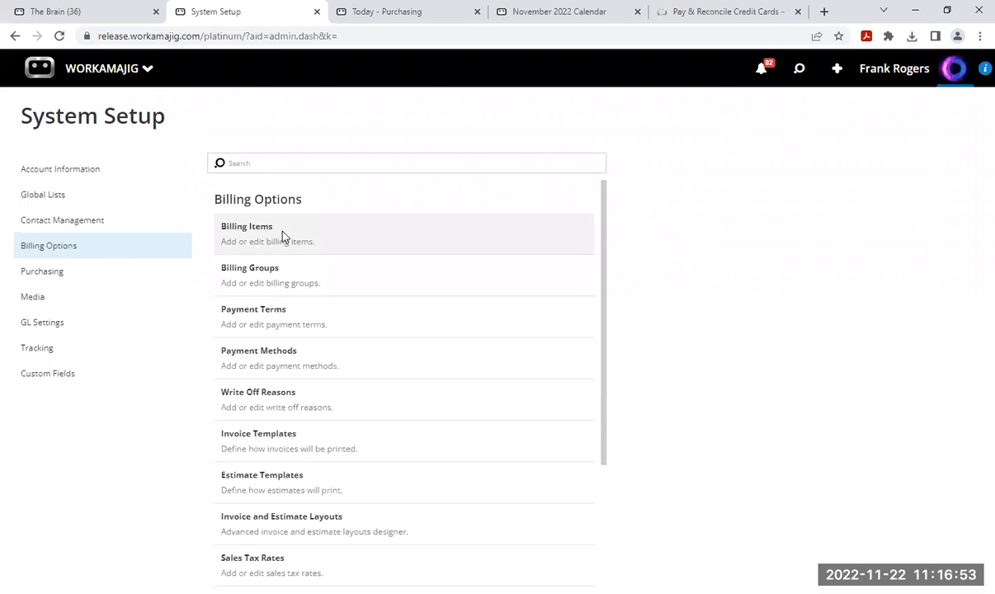
Examine the AcctMgmt service's billing item and sales account in the Services list, and return to the start of the Billing Options.
{"action": "scroll", "coordinate": [304, 260], "scroll_direction": "down", "scroll_amount": 2}
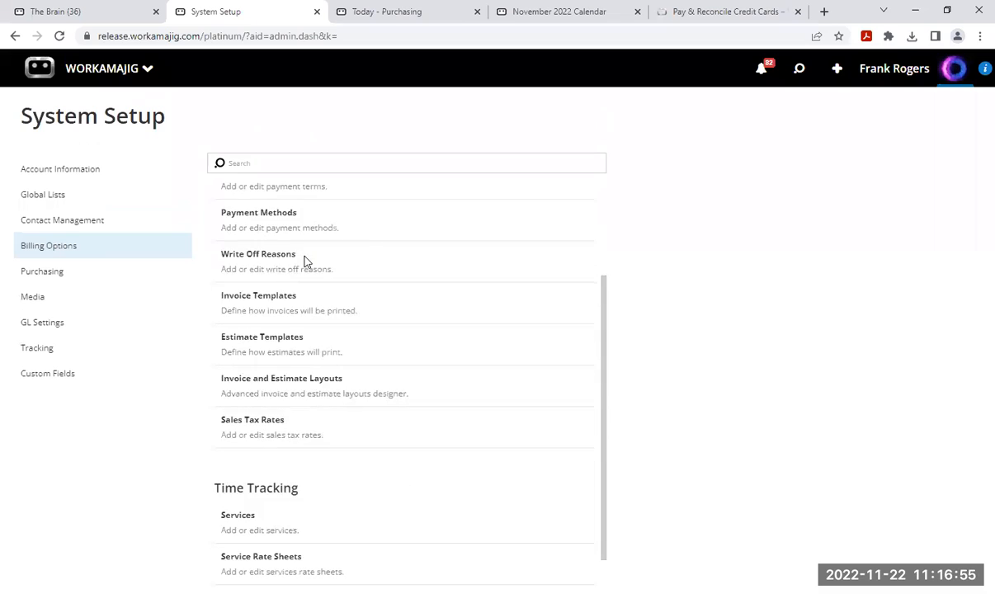
{"action": "scroll", "coordinate": [309, 259], "scroll_direction": "up", "scroll_amount": 2}
{"action": "scroll", "coordinate": [282, 235], "scroll_direction": "up", "scroll_amount": 1}
{"action": "scroll", "coordinate": [380, 311], "scroll_direction": "down", "scroll_amount": 3}
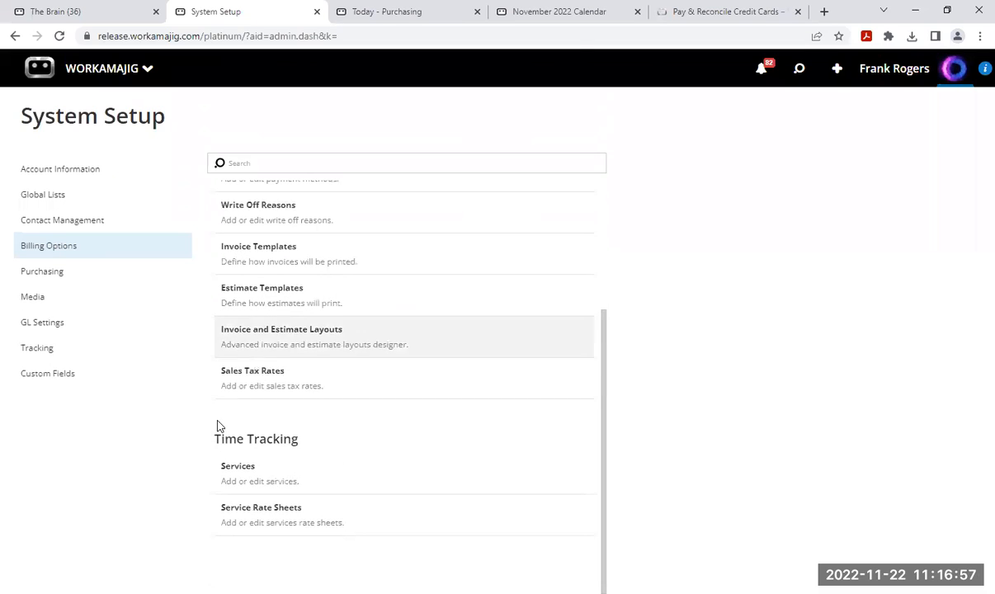
{"action": "left_click", "coordinate": [258, 476]}
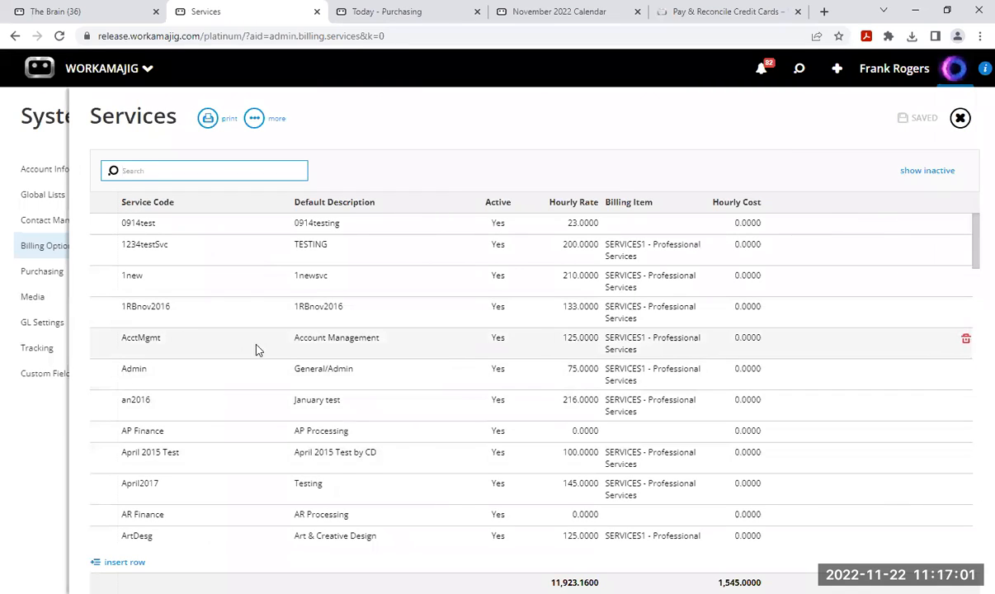
{"action": "left_click", "coordinate": [255, 347]}
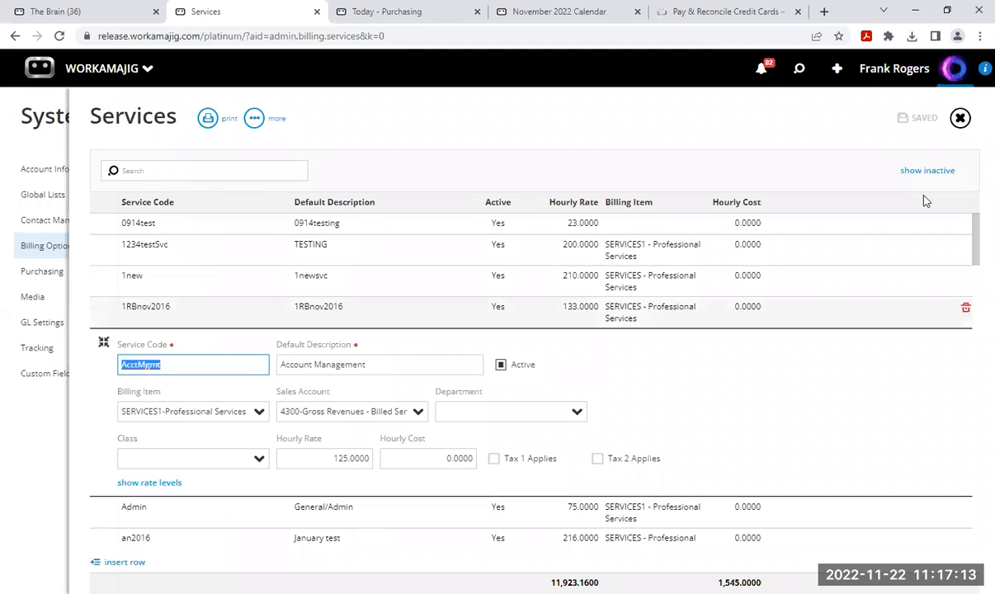
{"action": "left_click", "coordinate": [961, 119]}
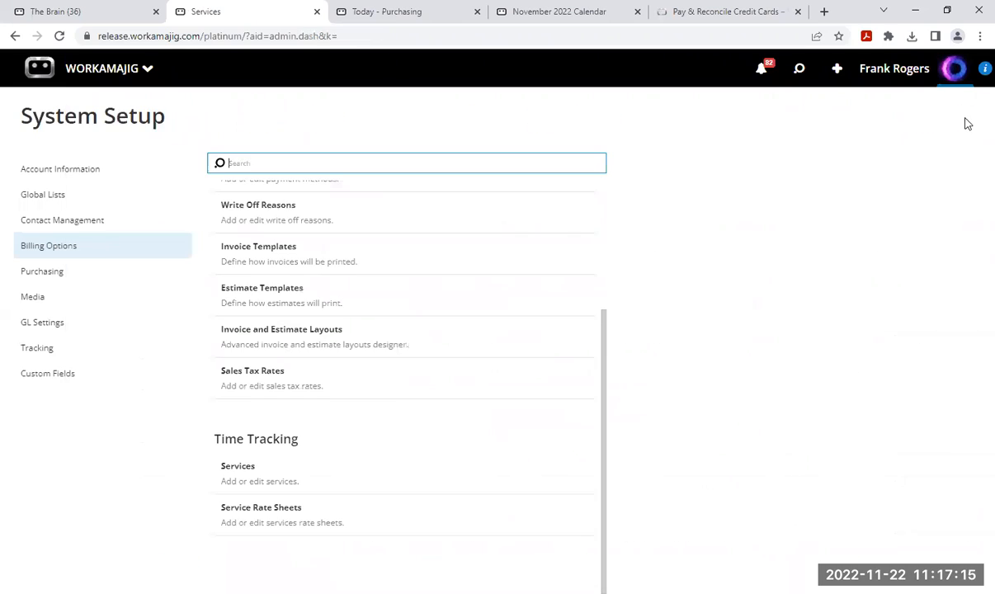
{"action": "scroll", "coordinate": [256, 389], "scroll_direction": "up", "scroll_amount": 5}
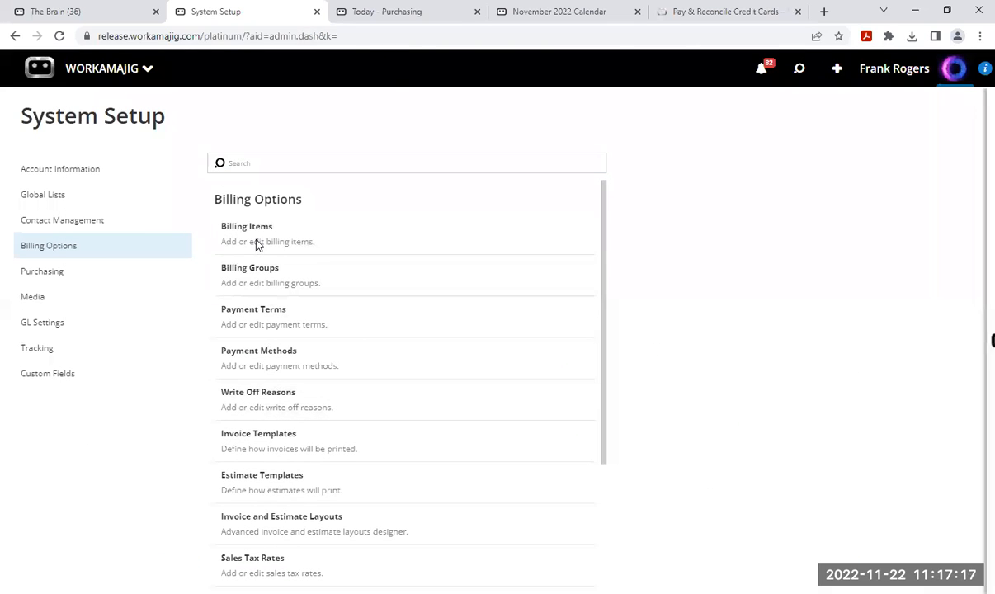
Examine the ID and name of the SERVICES1 entry in the Billing Items list, and return to the Billing Options.
{"action": "left_click", "coordinate": [255, 247]}
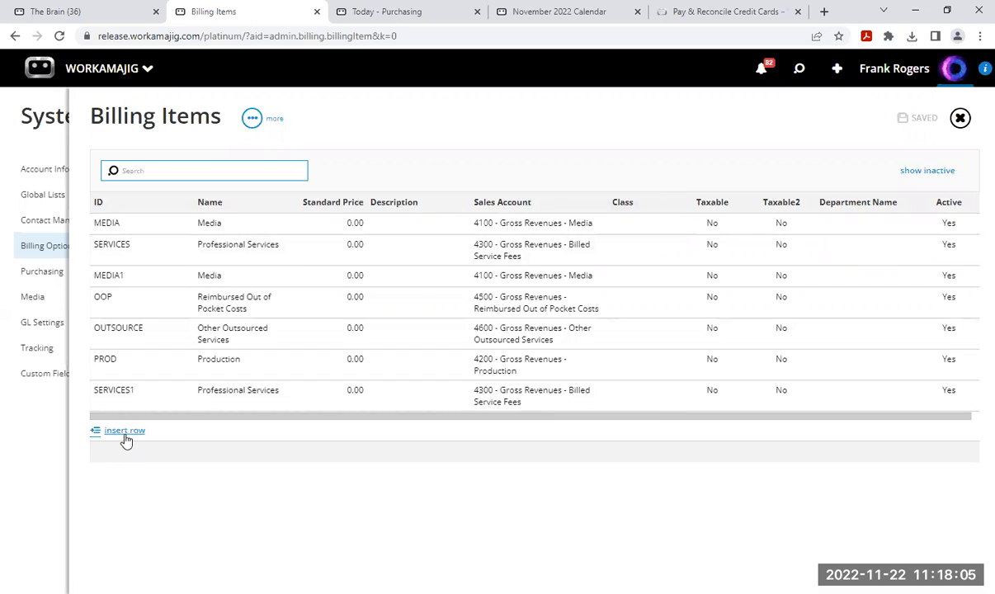
{"action": "left_click", "coordinate": [229, 395]}
{"action": "left_click", "coordinate": [140, 393]}
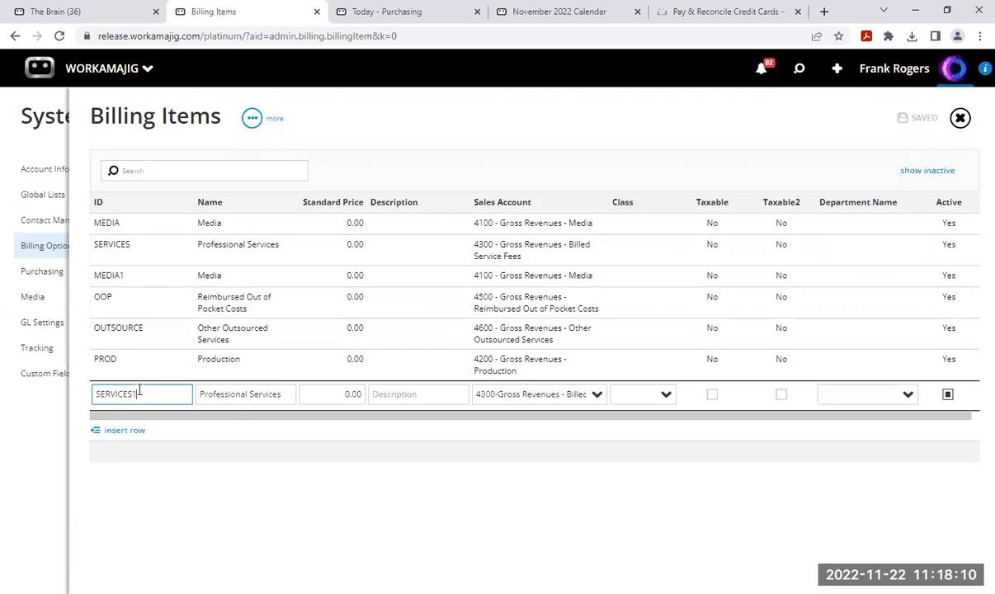
{"action": "double_click", "coordinate": [225, 394]}
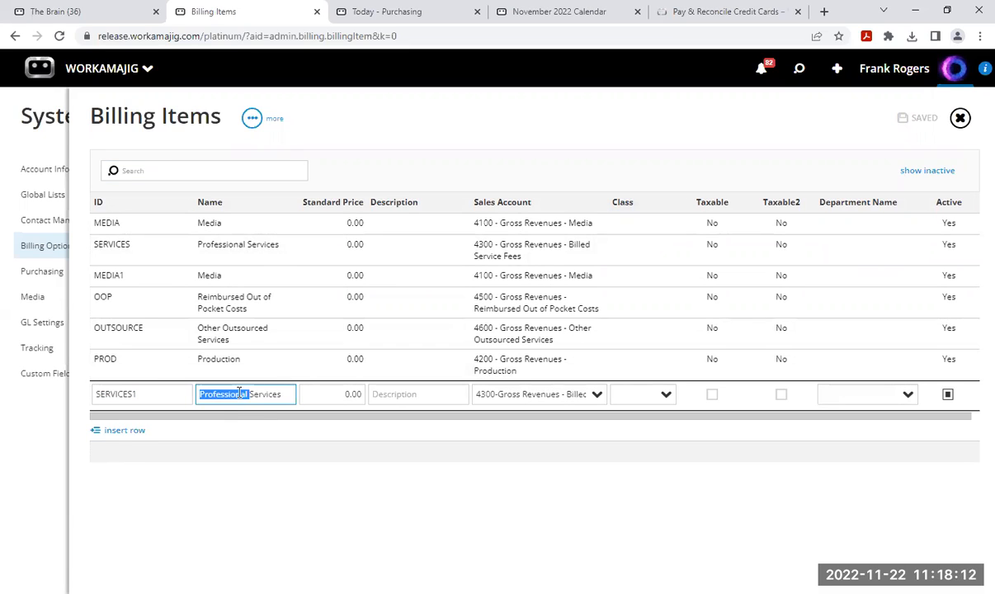
{"action": "left_click", "coordinate": [961, 120]}
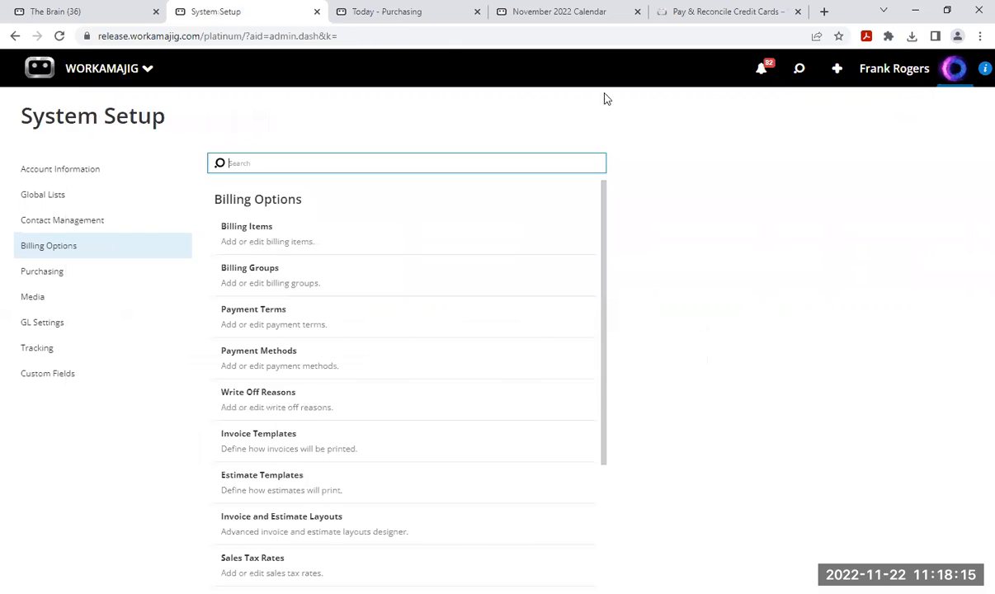
View the Billing Groups setup and its search field, and return to the Billing Options.
{"action": "left_click", "coordinate": [266, 279]}
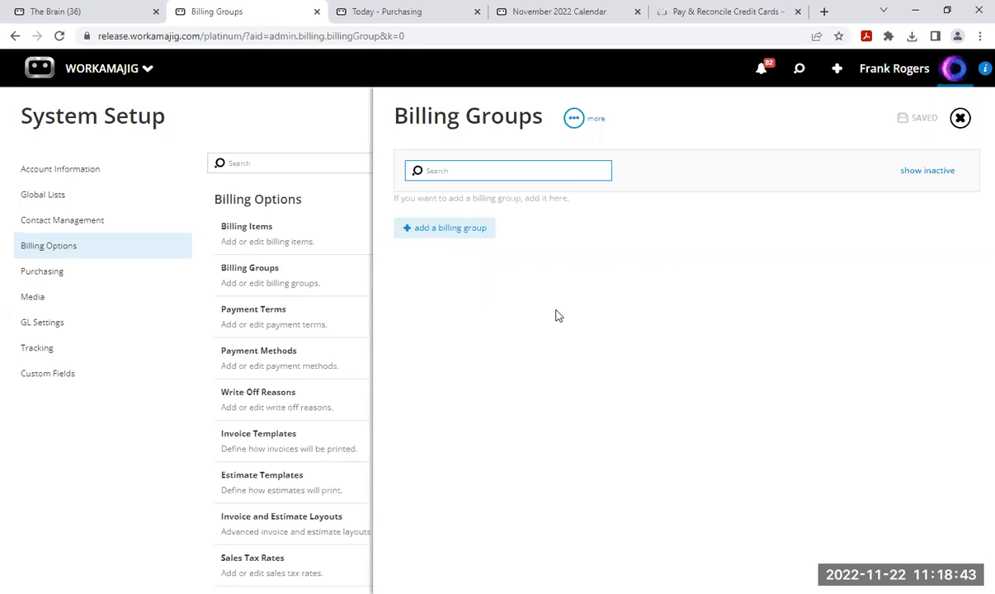
{"action": "left_click", "coordinate": [467, 170]}
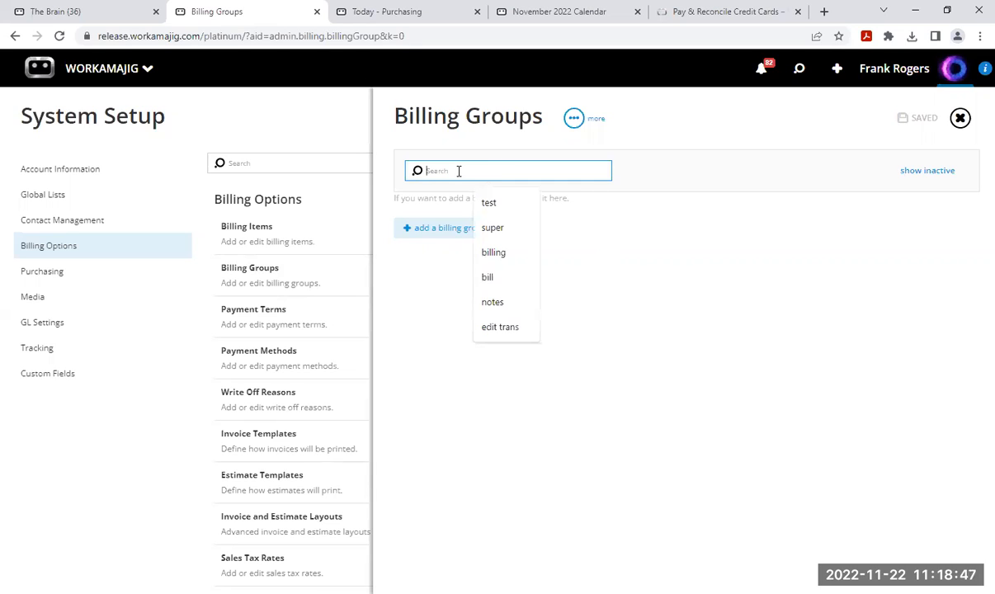
{"action": "left_click", "coordinate": [676, 262]}
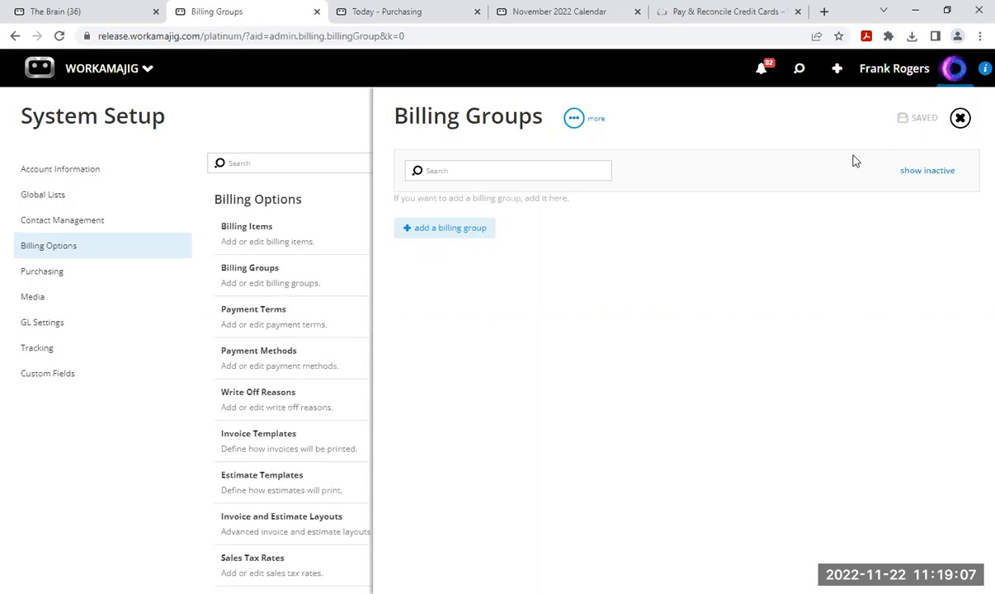
{"action": "left_click", "coordinate": [960, 118]}
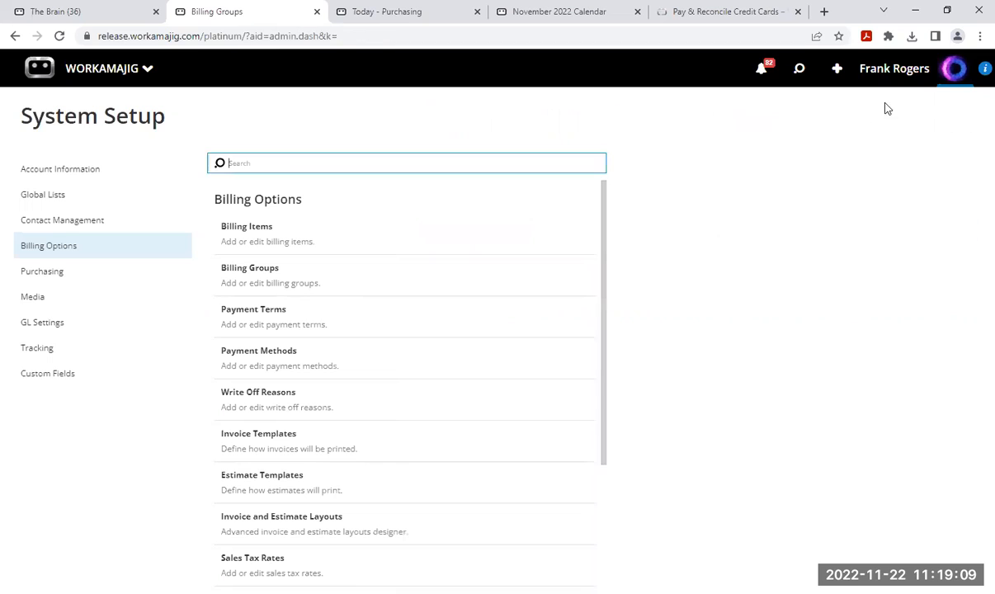
Review the Payment Terms, Payment Methods and Write Off Reasons lists one after another, closing each list.
{"action": "left_click", "coordinate": [300, 320]}
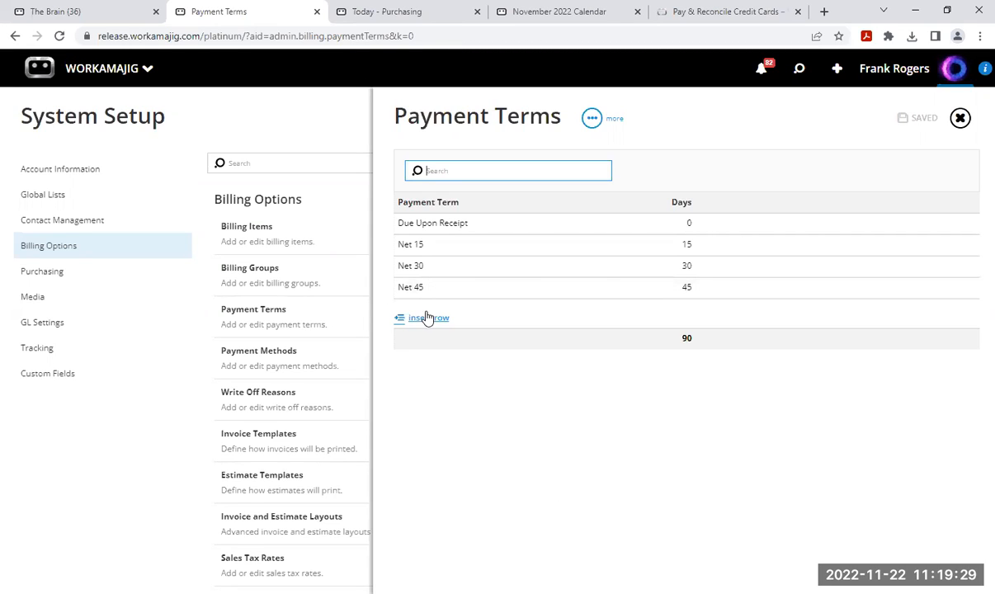
{"action": "left_click", "coordinate": [961, 119]}
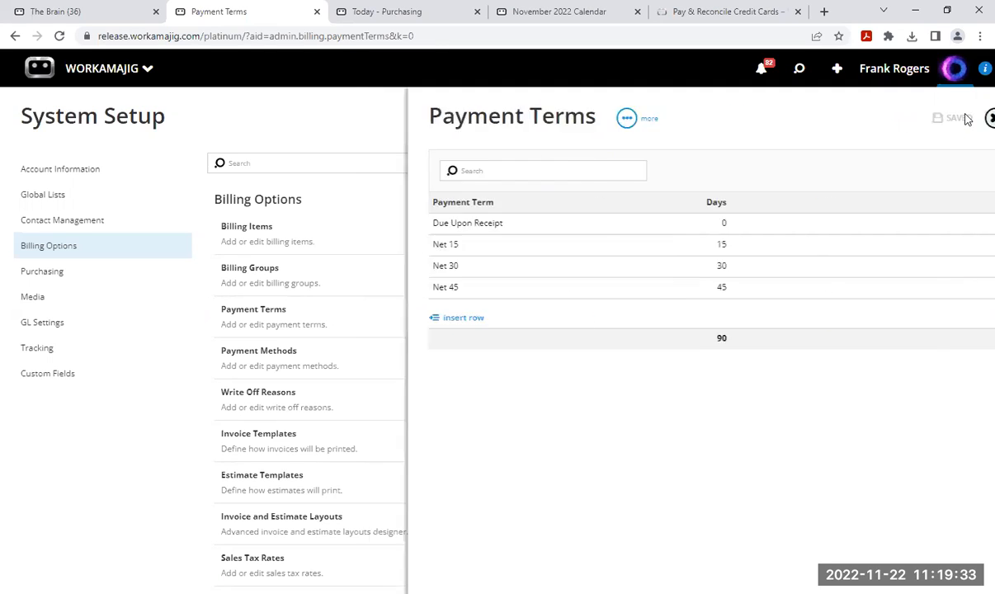
{"action": "left_click", "coordinate": [300, 357]}
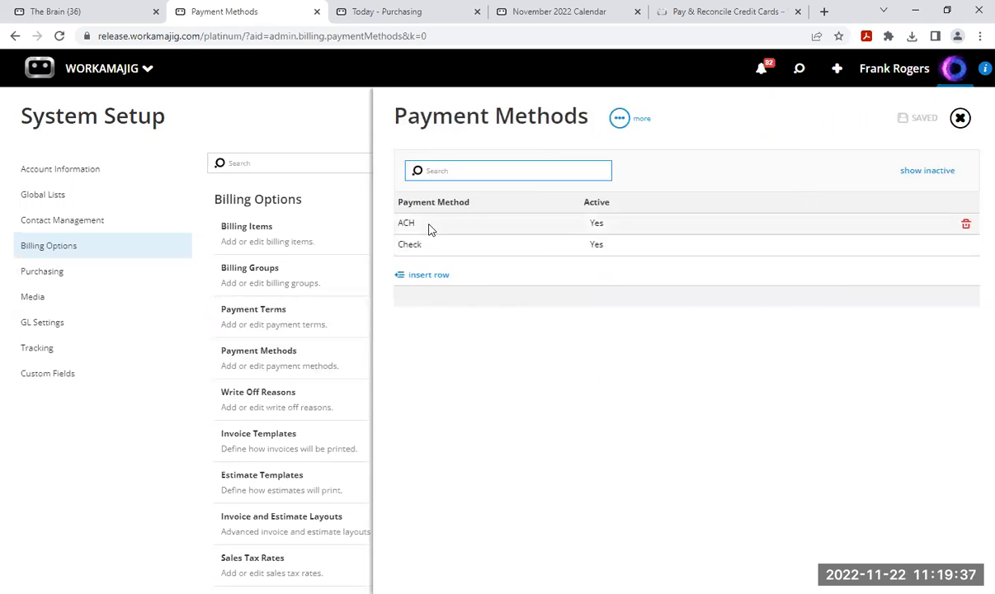
{"action": "left_click", "coordinate": [961, 119]}
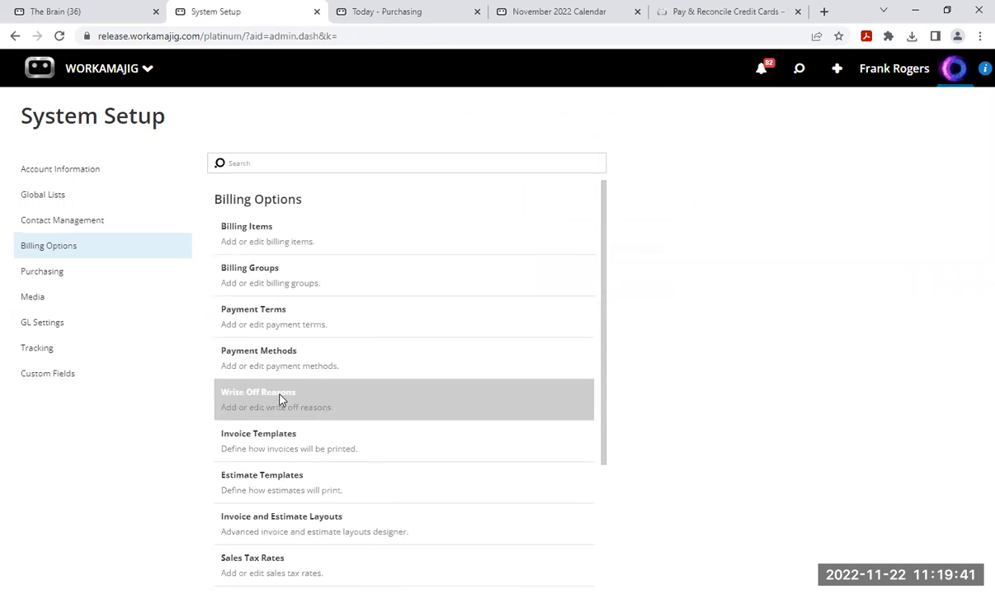
{"action": "left_click", "coordinate": [281, 400]}
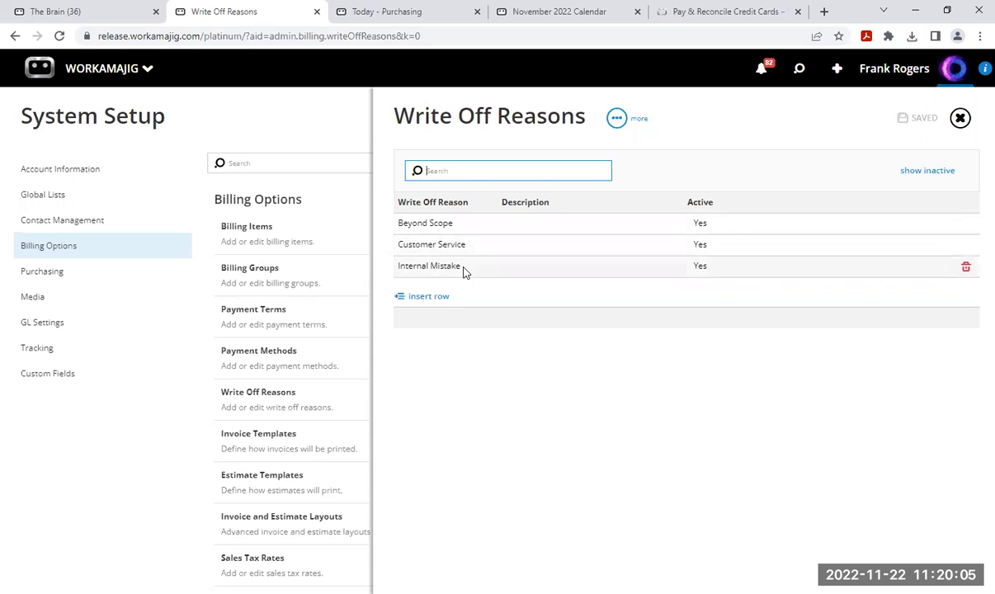
{"action": "left_click", "coordinate": [959, 119]}
Create and save a new invoice template named "Practice Layout" with the default options.
{"action": "scroll", "coordinate": [321, 422], "scroll_direction": "down", "scroll_amount": 2}
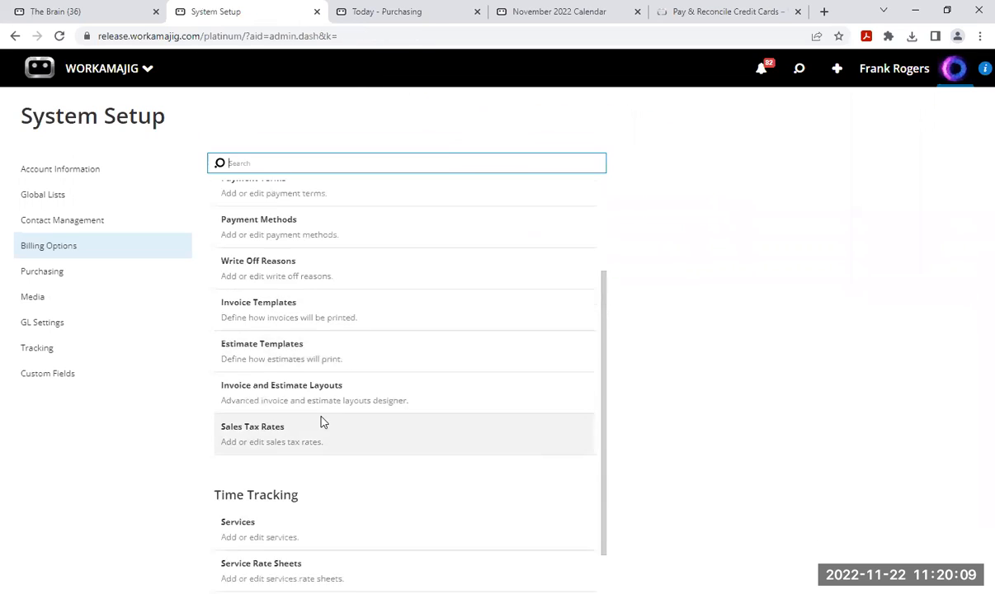
{"action": "left_click", "coordinate": [273, 312]}
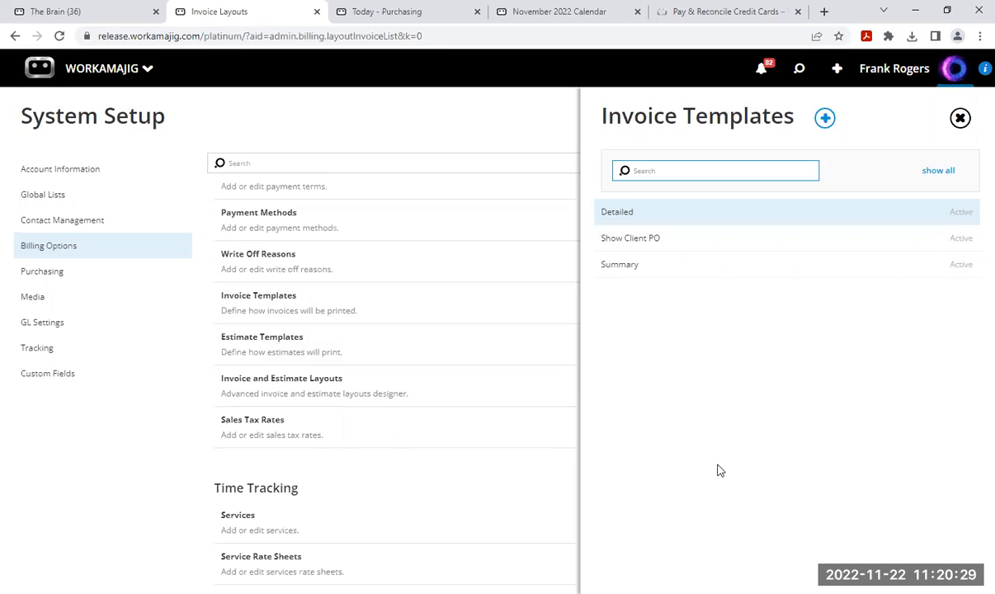
{"action": "left_click", "coordinate": [825, 124]}
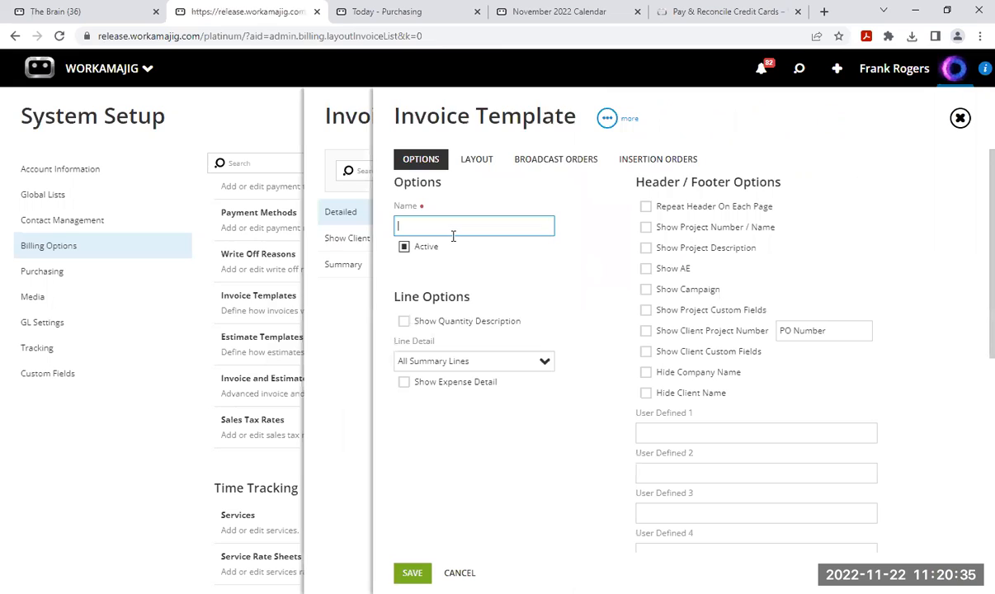
{"action": "type", "text": "Practice Layout"}
{"action": "left_click", "coordinate": [493, 259]}
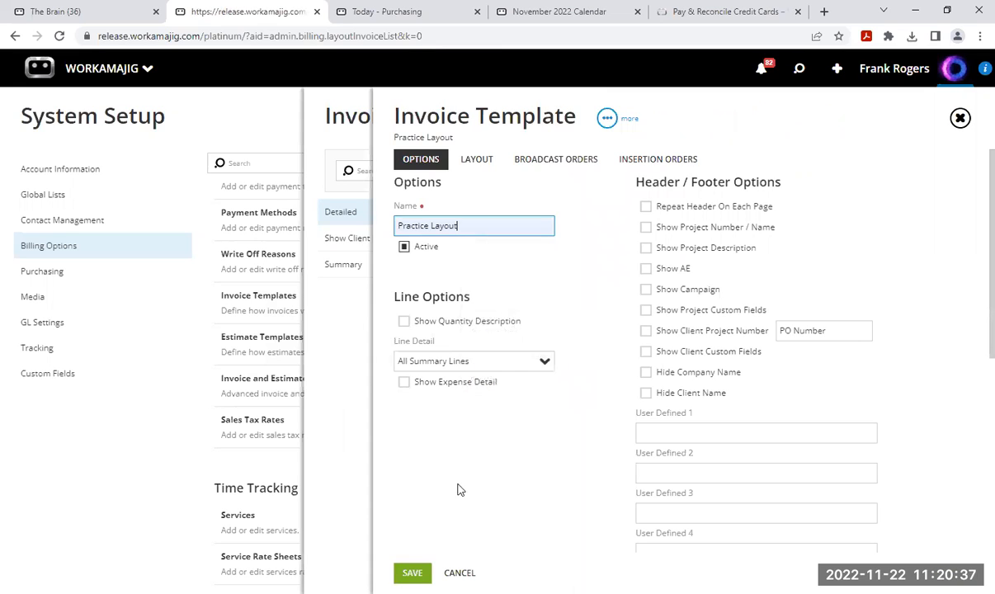
{"action": "left_click", "coordinate": [413, 573]}
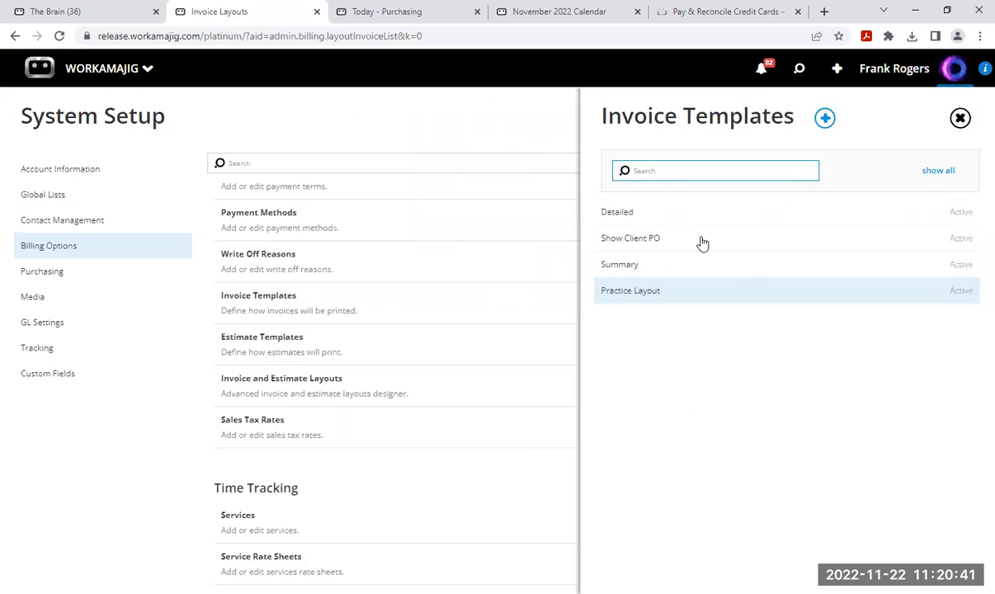
Compare the options of the Detailed, Summary and Practice Layout invoice templates without changing them, and return to the Billing Options.
{"action": "left_click", "coordinate": [625, 221]}
{"action": "scroll", "coordinate": [516, 462], "scroll_direction": "down", "scroll_amount": 5}
{"action": "scroll", "coordinate": [500, 481], "scroll_direction": "up", "scroll_amount": 10}
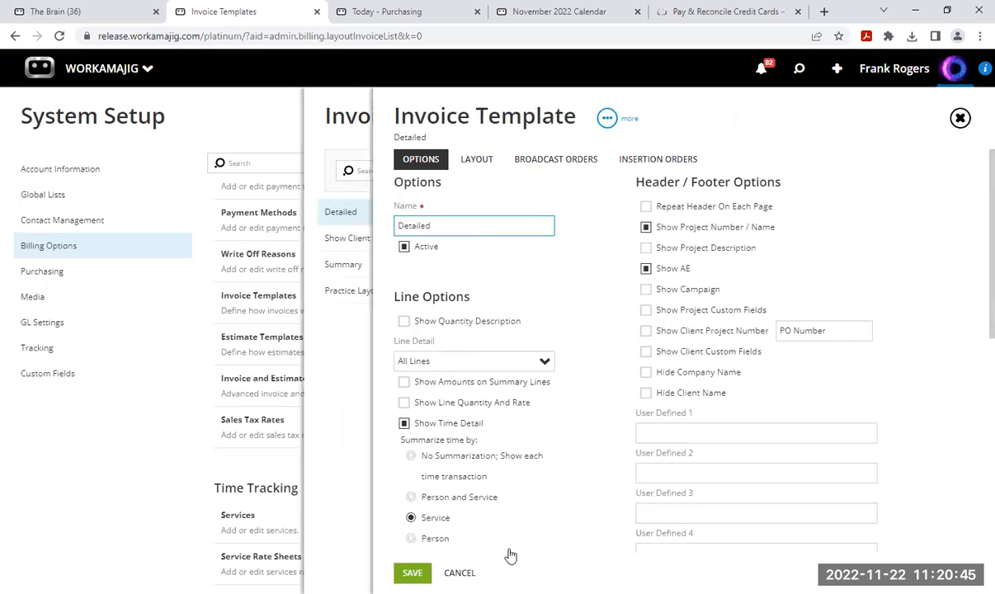
{"action": "left_click", "coordinate": [459, 573]}
{"action": "left_click", "coordinate": [619, 265]}
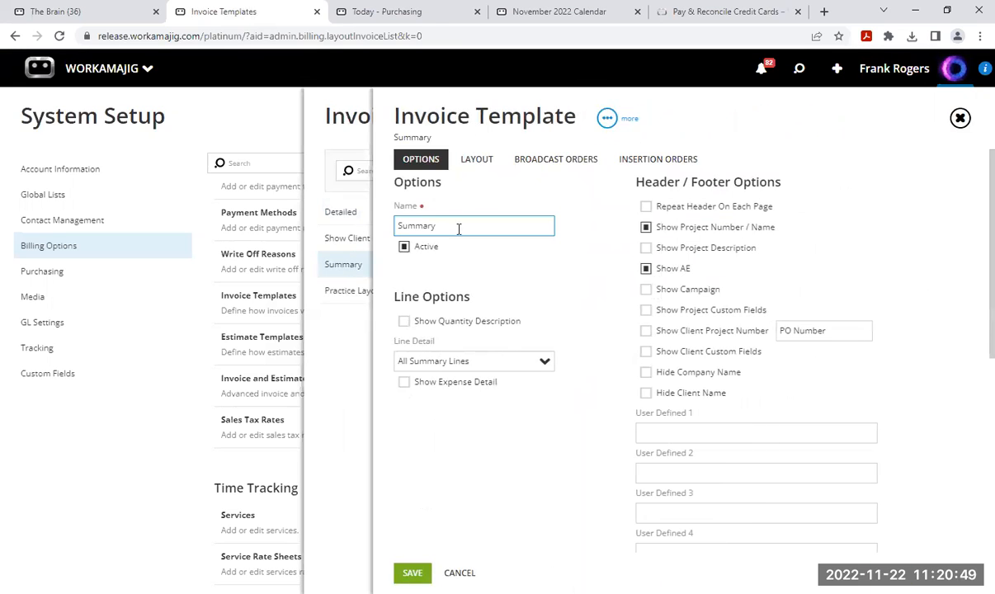
{"action": "left_click", "coordinate": [463, 570]}
{"action": "left_click", "coordinate": [633, 291]}
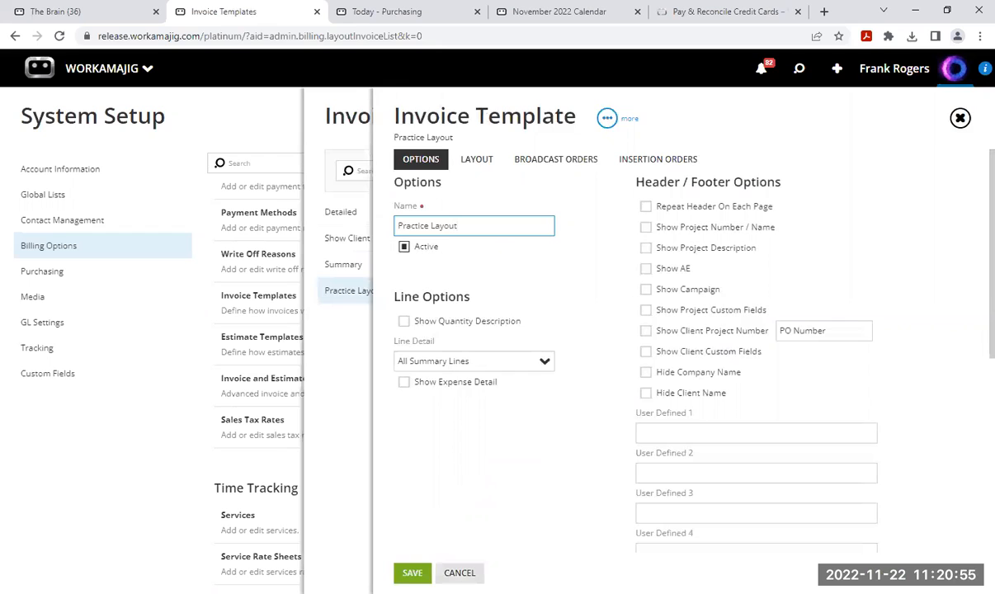
{"action": "left_click", "coordinate": [460, 572]}
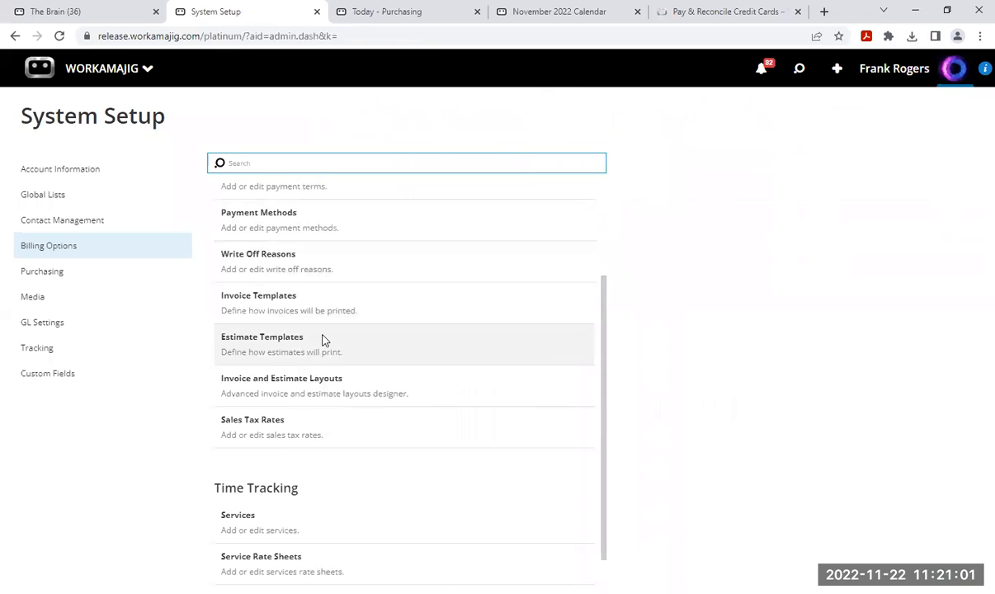
Examine the Multi-Prj/ Detailed (Billing Item & Item) design among the invoice and estimate layouts, and return to the Billing Options.
{"action": "scroll", "coordinate": [338, 341], "scroll_direction": "down", "scroll_amount": 1}
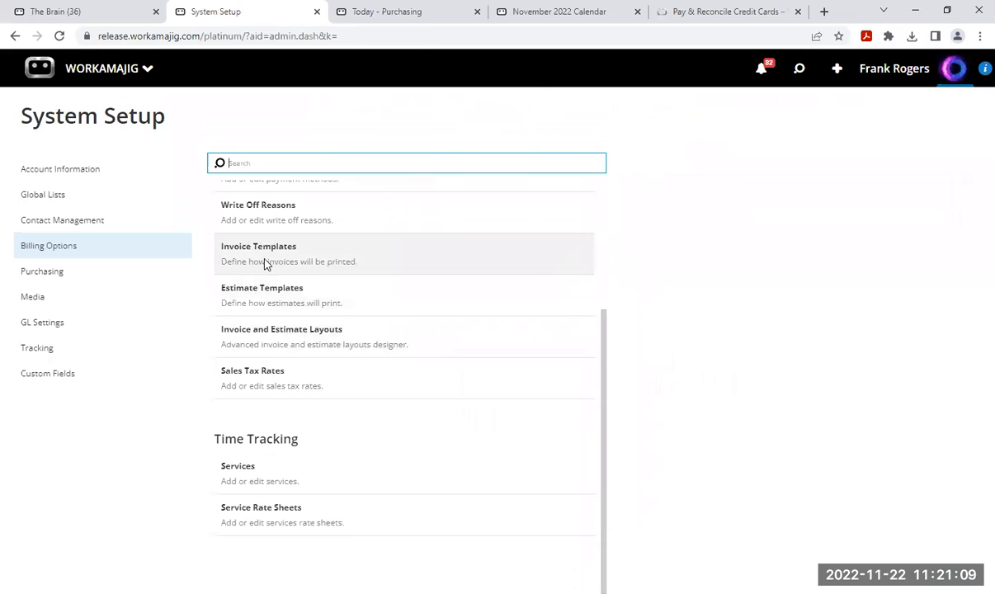
{"action": "left_click", "coordinate": [284, 338]}
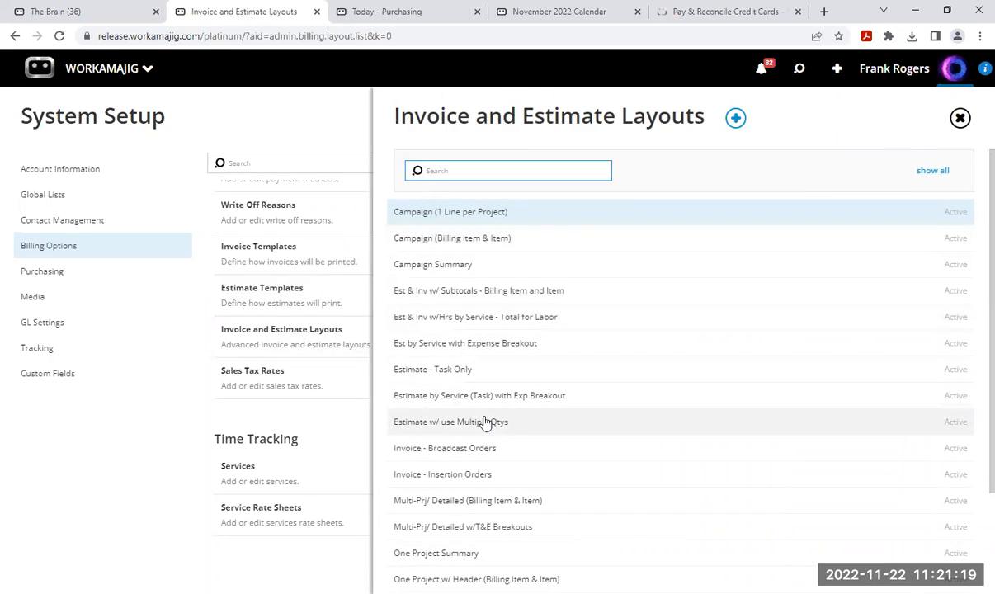
{"action": "left_click", "coordinate": [468, 507]}
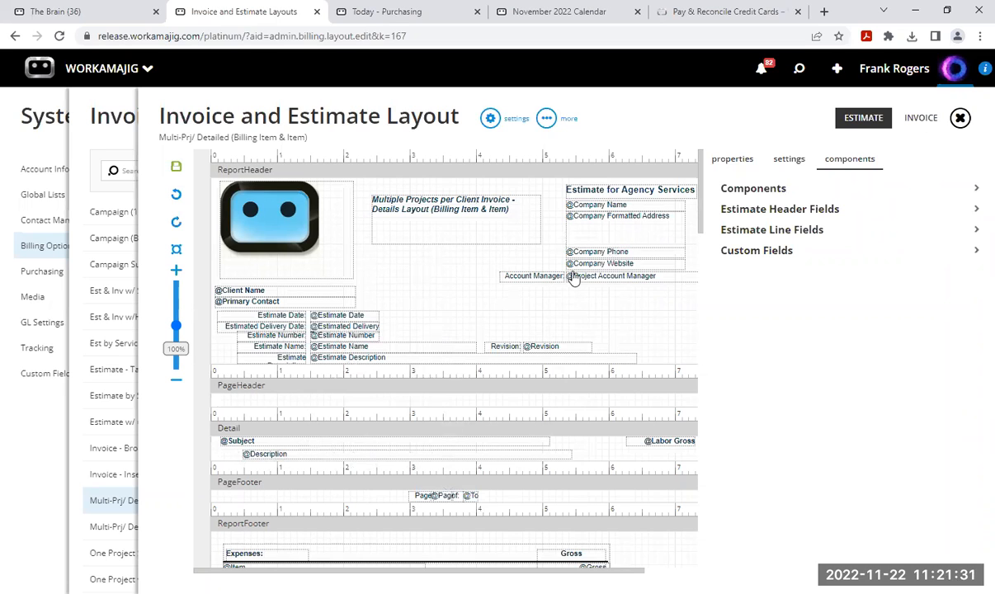
{"action": "left_click", "coordinate": [959, 118]}
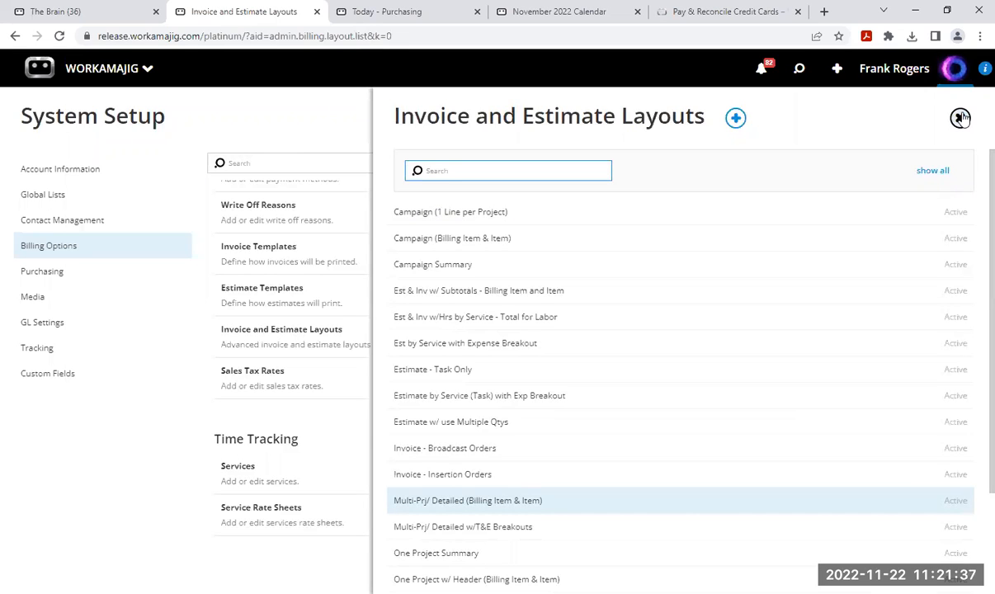
{"action": "left_click", "coordinate": [959, 119]}
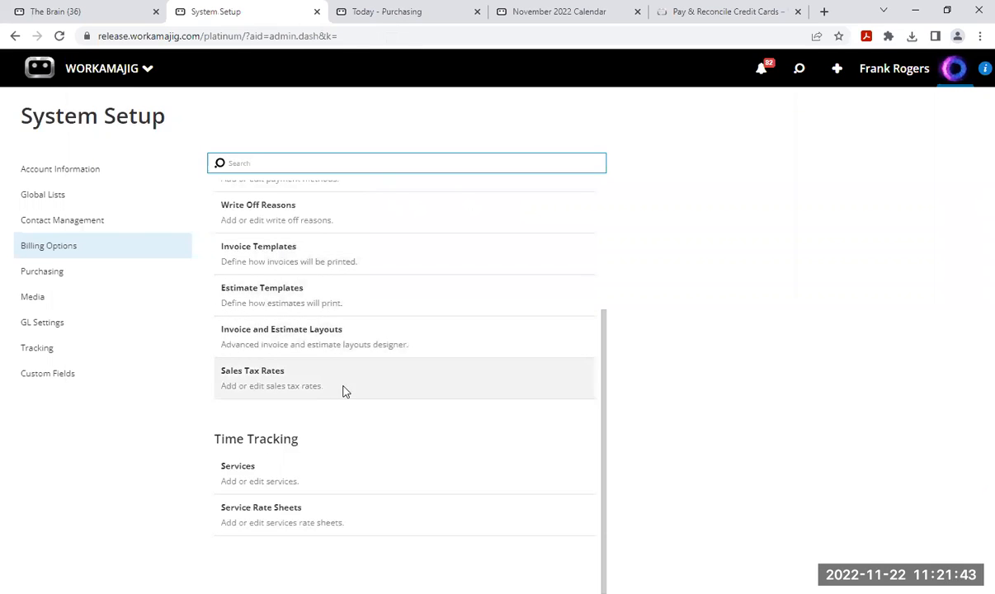
Review the Sales Tax Rates list and return to the Billing Options.
{"action": "scroll", "coordinate": [360, 385], "scroll_direction": "up", "scroll_amount": 3}
{"action": "scroll", "coordinate": [360, 386], "scroll_direction": "down", "scroll_amount": 3}
{"action": "left_click", "coordinate": [280, 382]}
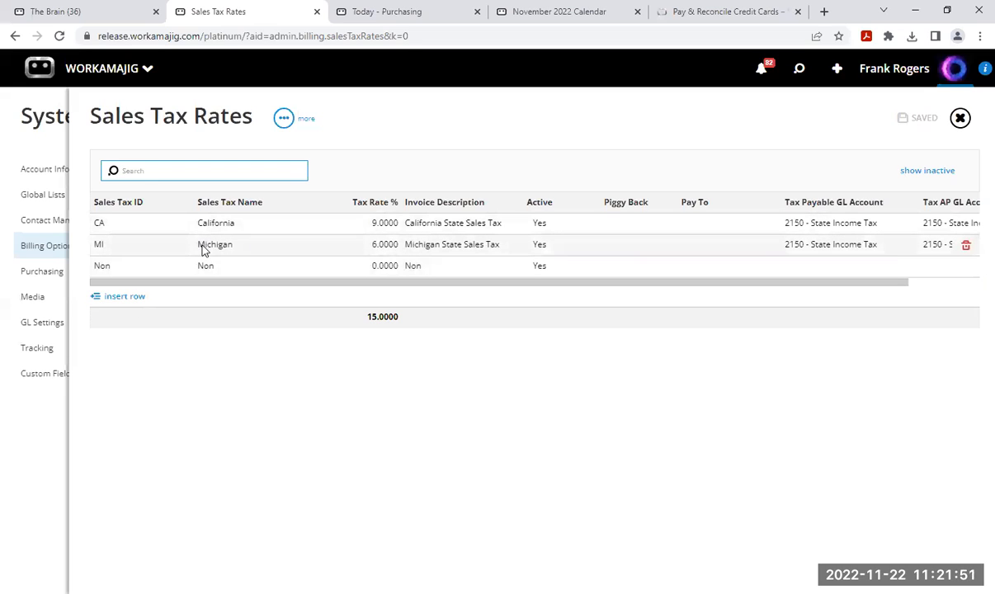
{"action": "left_click", "coordinate": [960, 119]}
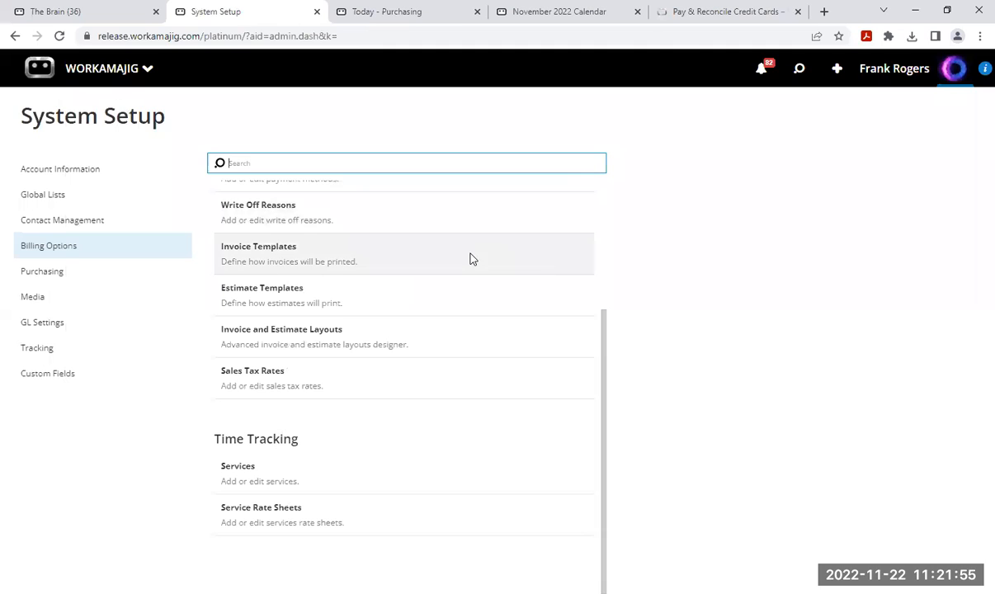
{"action": "left_click", "coordinate": [471, 83]}
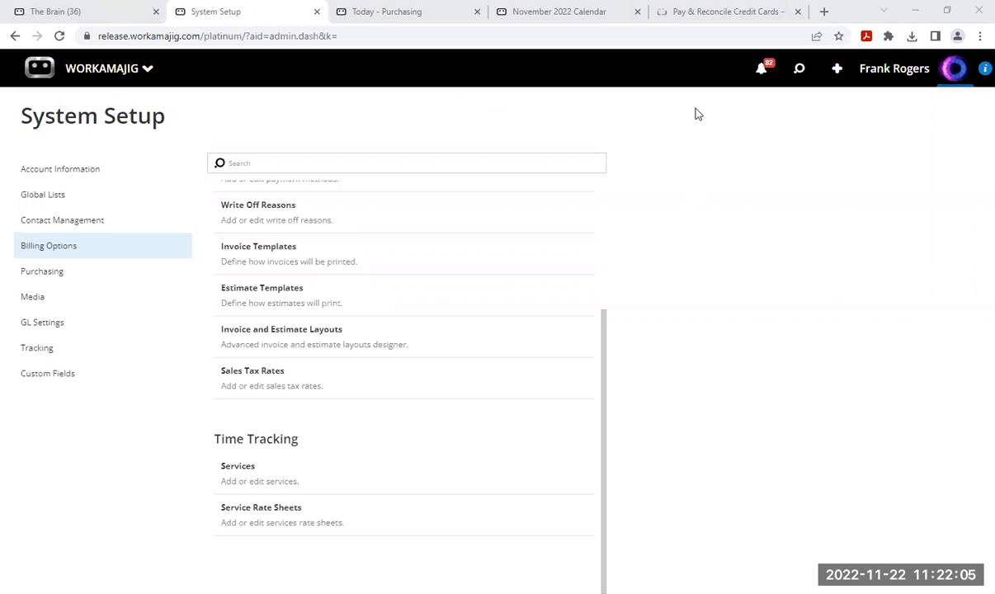
Check the department choices available for the AcctMgmt service in the Services list, and close the list without changes.
{"action": "left_click", "coordinate": [268, 473]}
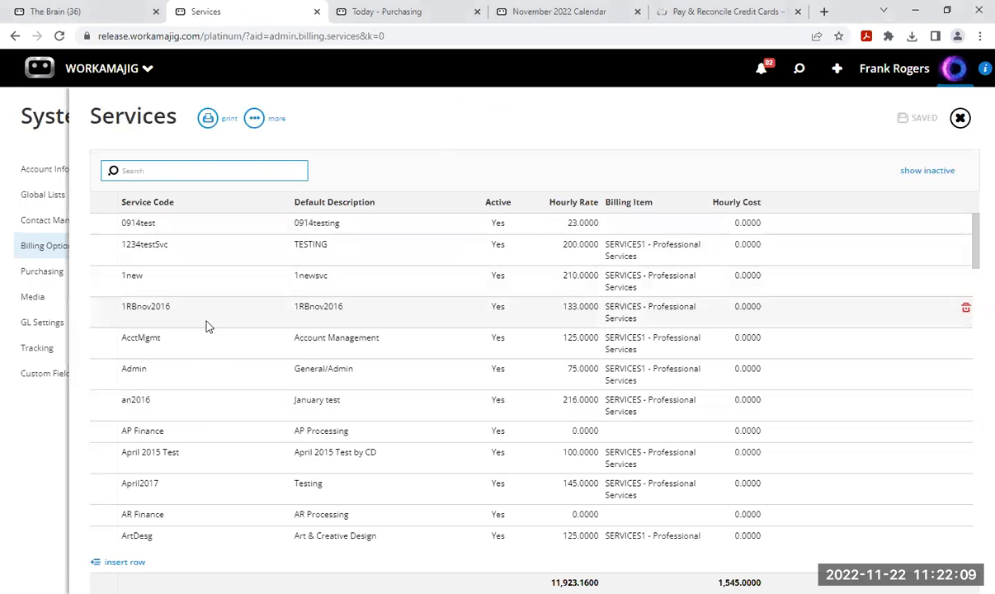
{"action": "left_click", "coordinate": [206, 351]}
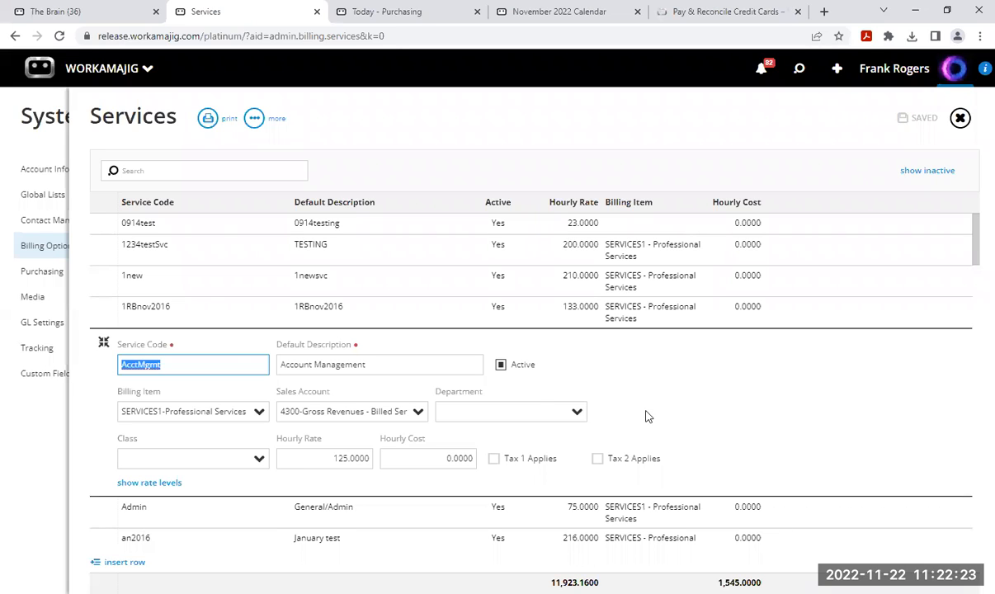
{"action": "left_click", "coordinate": [580, 411]}
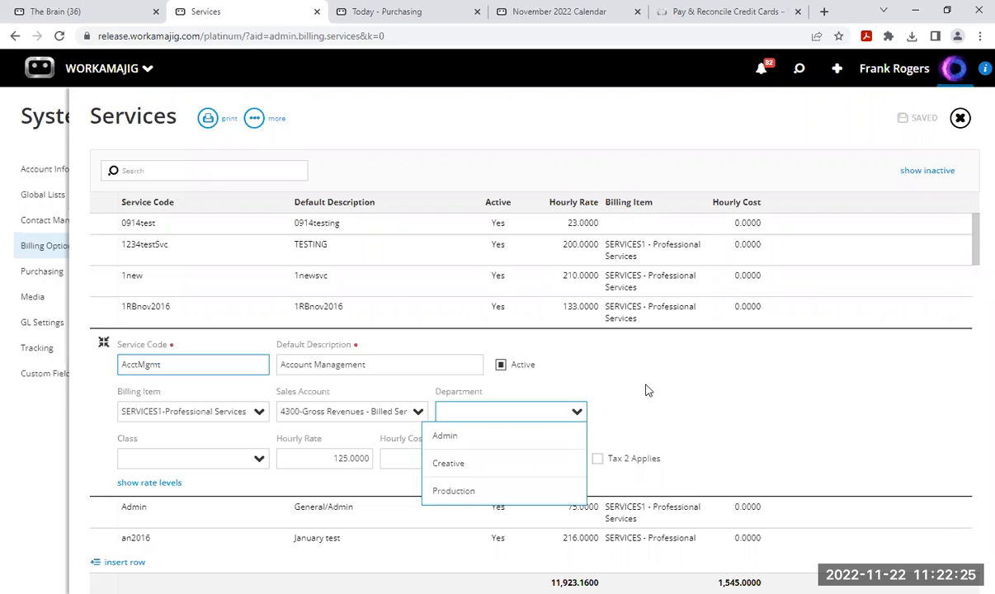
{"action": "left_click", "coordinate": [613, 415]}
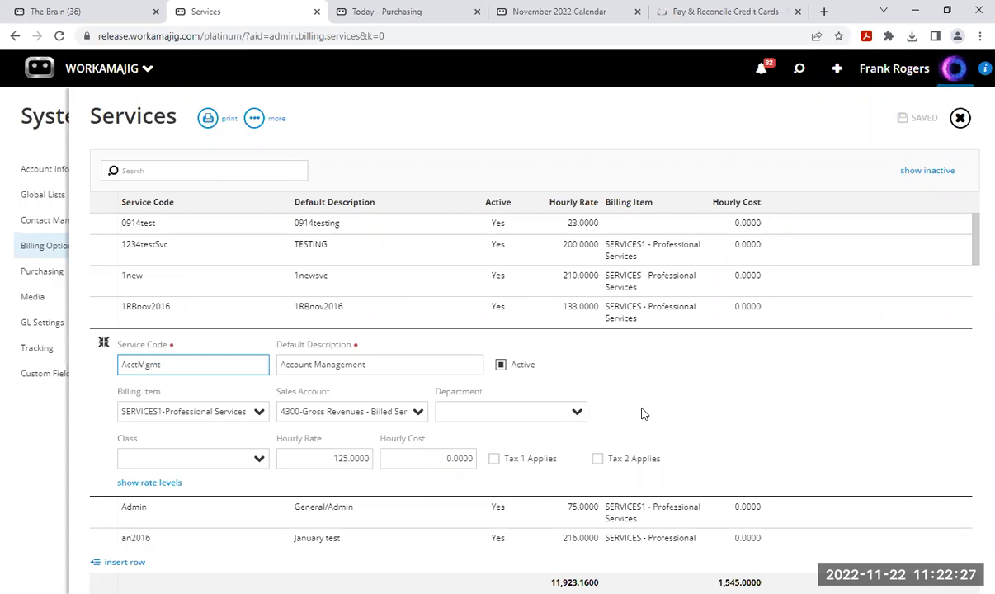
{"action": "left_click", "coordinate": [959, 121]}
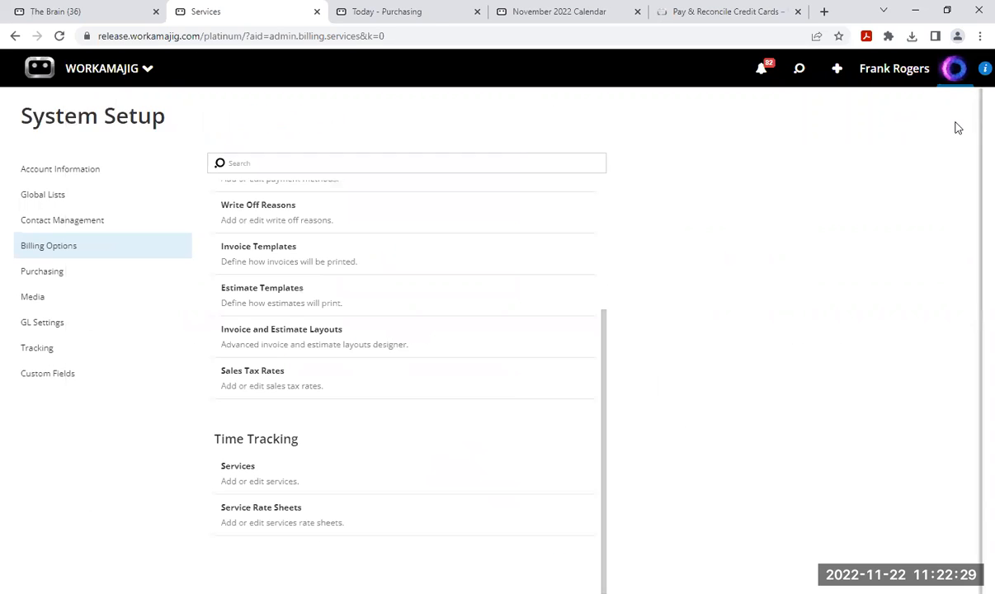
Search all records for OFMB and open the OFMB-0159 Billing T&M Test Project 1 project.
{"action": "scroll", "coordinate": [451, 362], "scroll_direction": "up", "scroll_amount": 3}
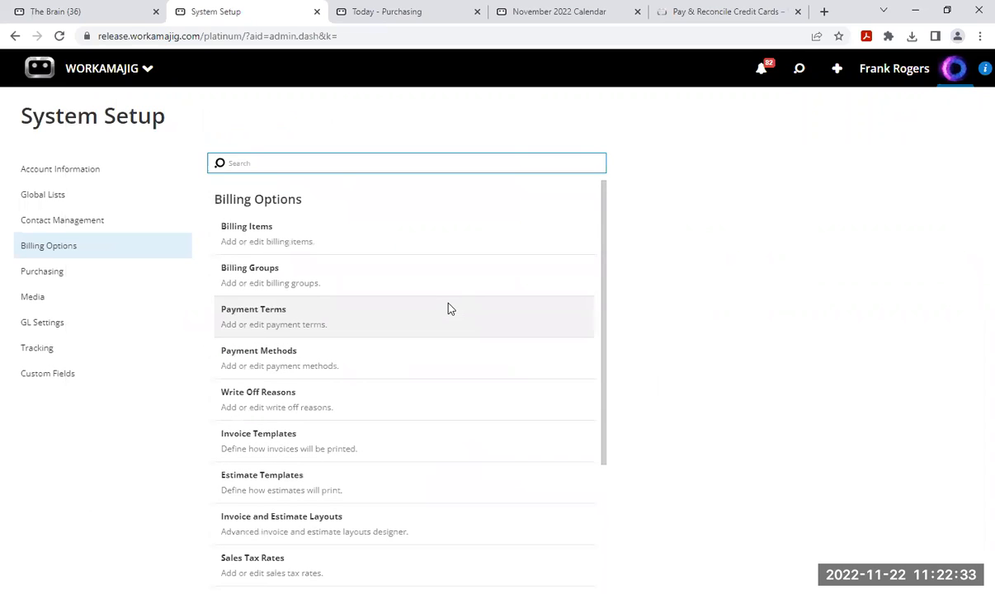
{"action": "left_click", "coordinate": [799, 70]}
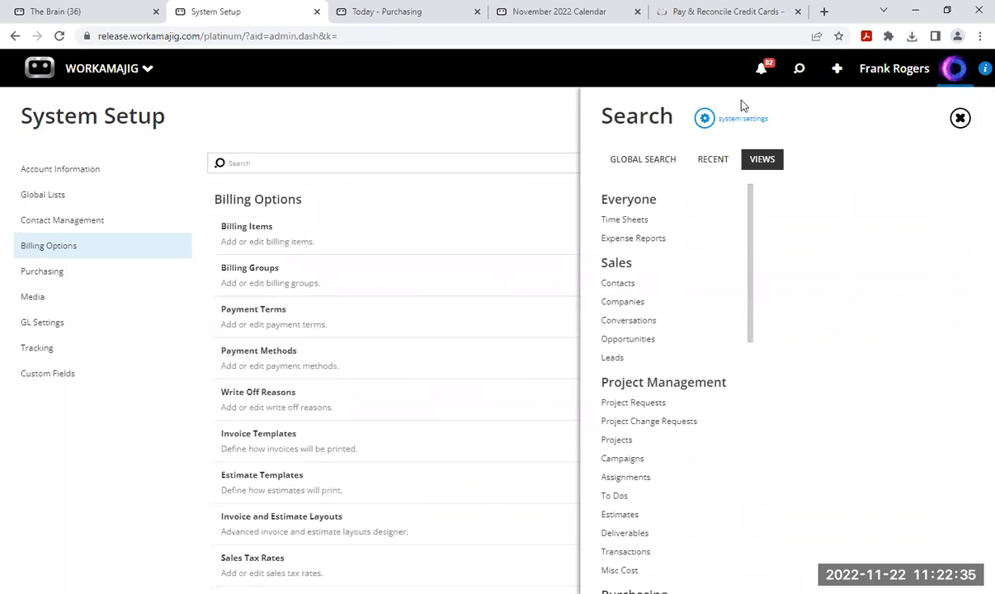
{"action": "left_click", "coordinate": [646, 165]}
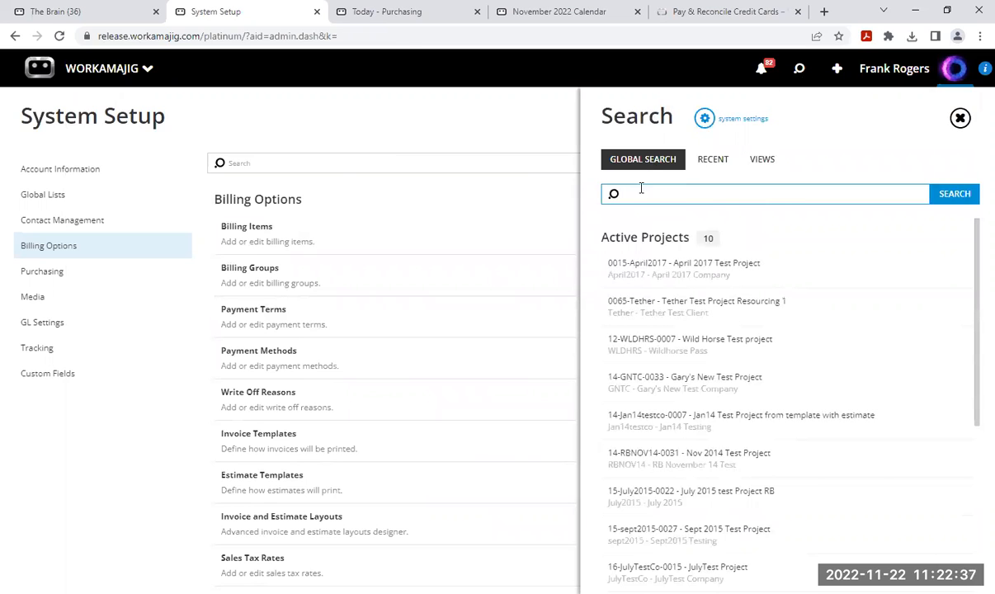
{"action": "right_click", "coordinate": [642, 196]}
{"action": "left_click", "coordinate": [643, 283]}
{"action": "left_click", "coordinate": [955, 198]}
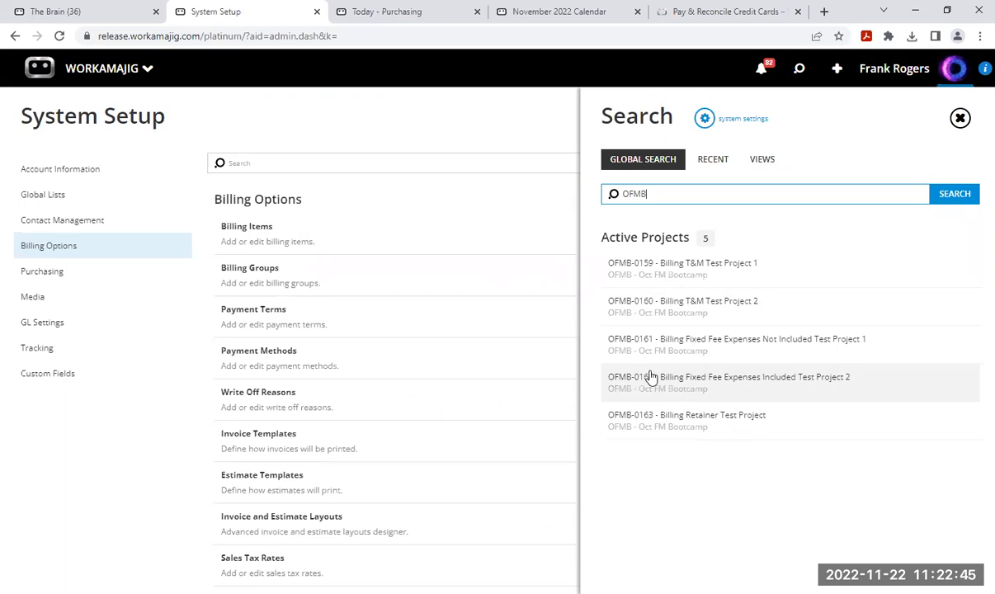
{"action": "left_click", "coordinate": [672, 281]}
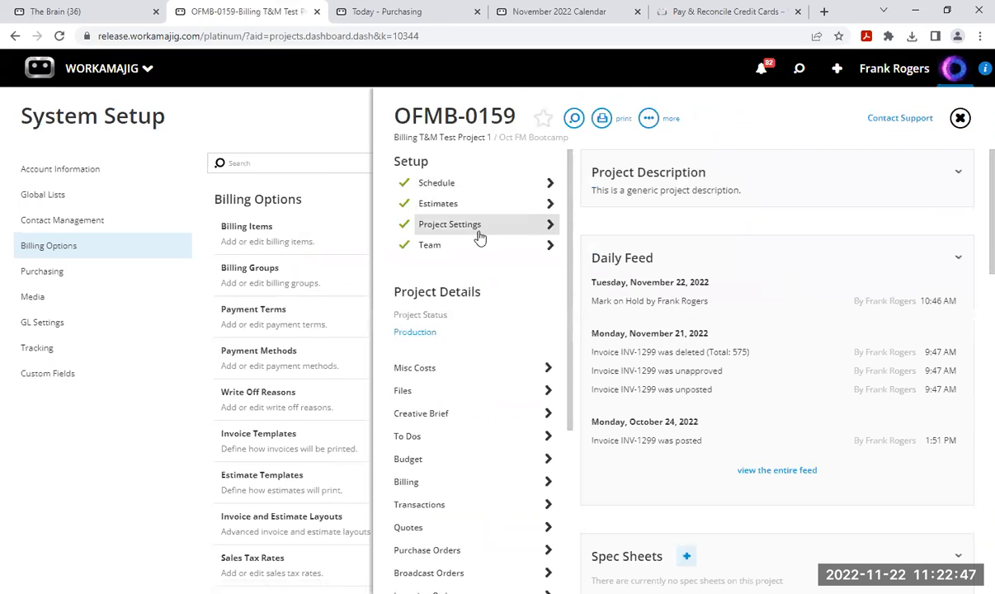
Open the project's settings and go from there to the record of its client, Oct FM Bootcamp.
{"action": "left_click", "coordinate": [473, 224]}
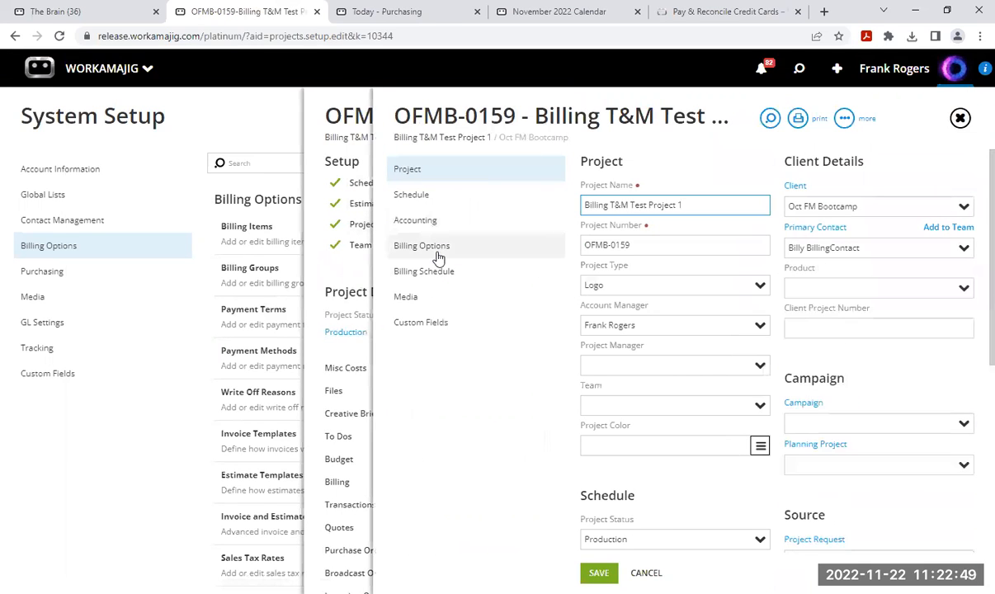
{"action": "left_click", "coordinate": [438, 248]}
{"action": "left_click", "coordinate": [421, 169]}
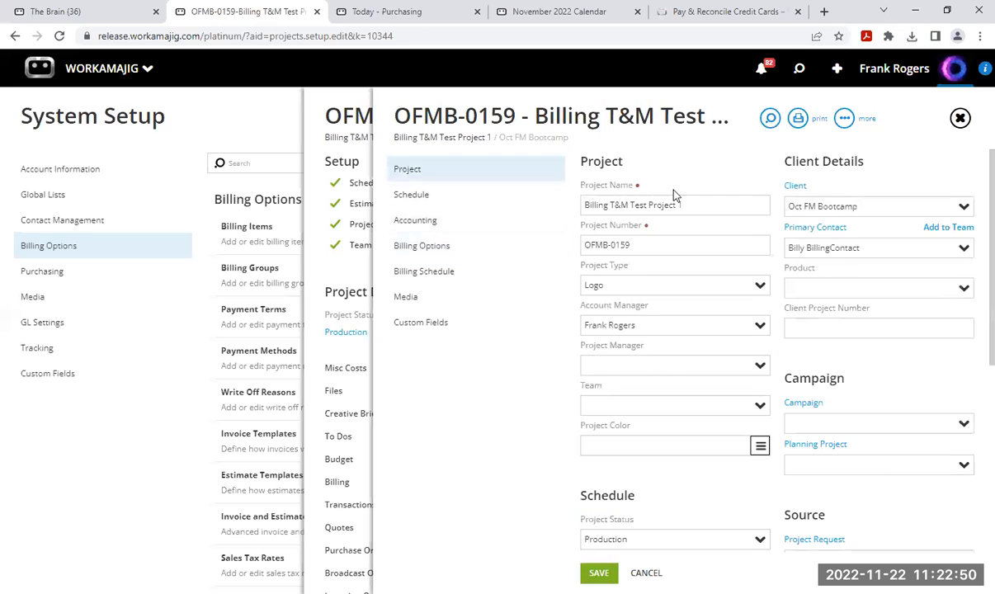
{"action": "left_click", "coordinate": [793, 187]}
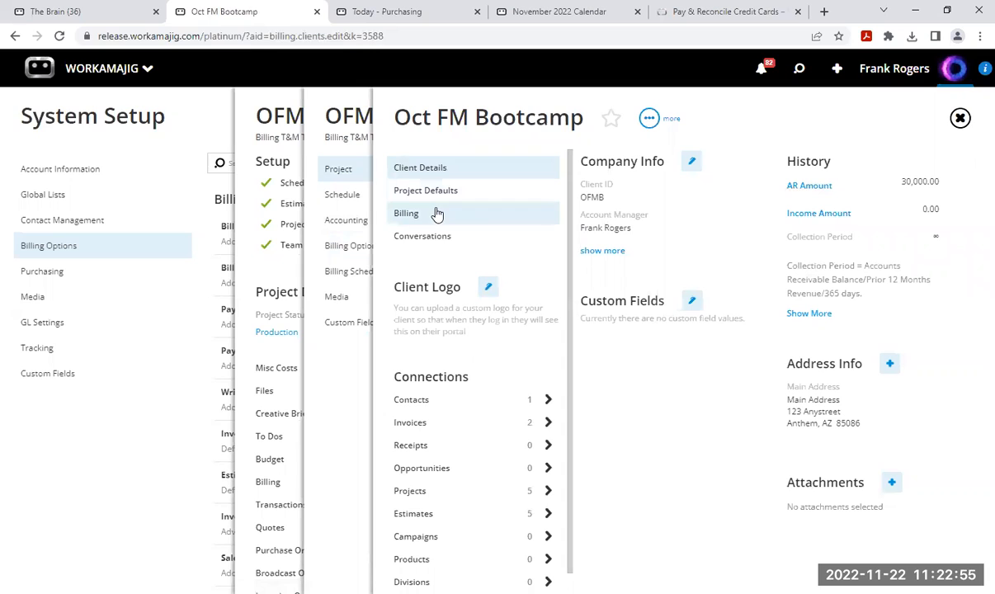
Show the billing section of the Oct FM Bootcamp client and open its defaults for editing.
{"action": "scroll", "coordinate": [456, 429], "scroll_direction": "down", "scroll_amount": 1}
{"action": "scroll", "coordinate": [510, 281], "scroll_direction": "up", "scroll_amount": 1}
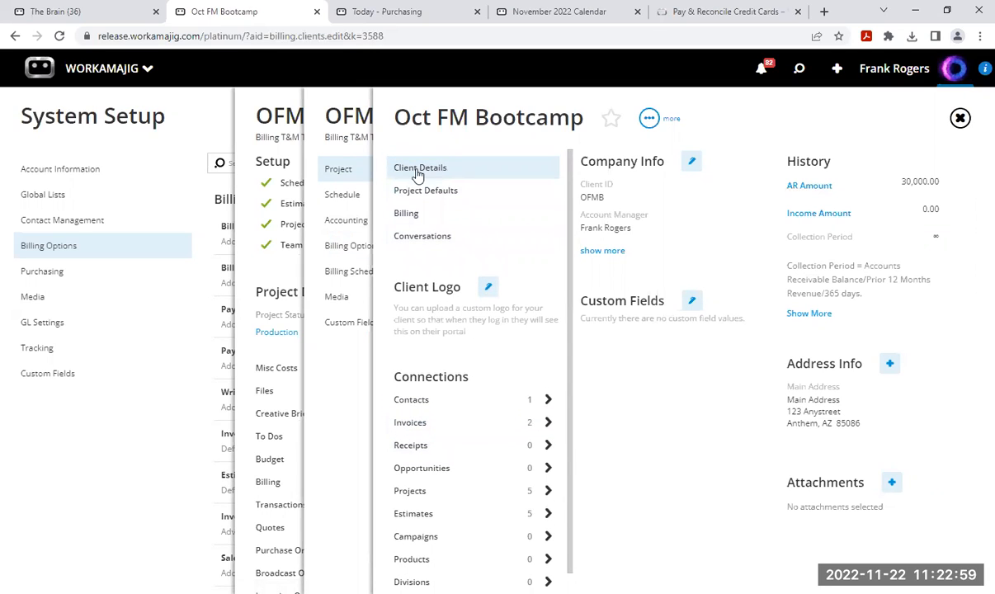
{"action": "scroll", "coordinate": [484, 414], "scroll_direction": "down", "scroll_amount": 1}
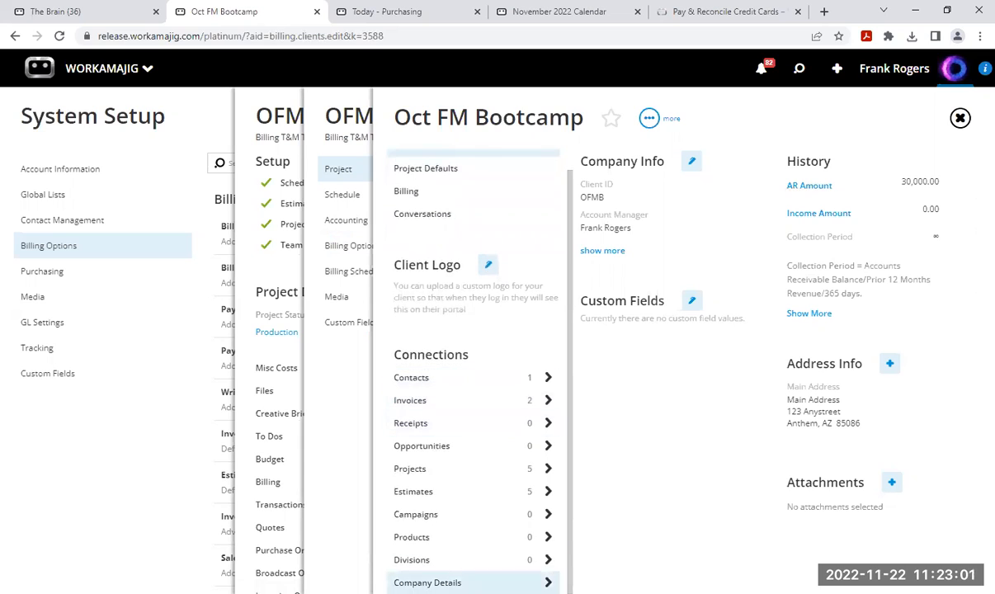
{"action": "scroll", "coordinate": [495, 388], "scroll_direction": "up", "scroll_amount": 1}
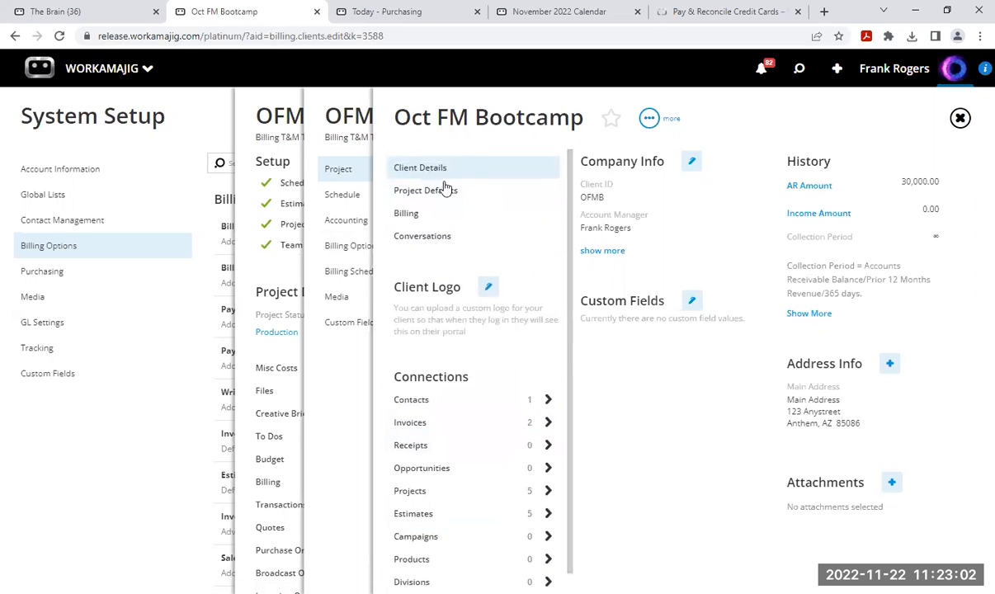
{"action": "left_click", "coordinate": [410, 217]}
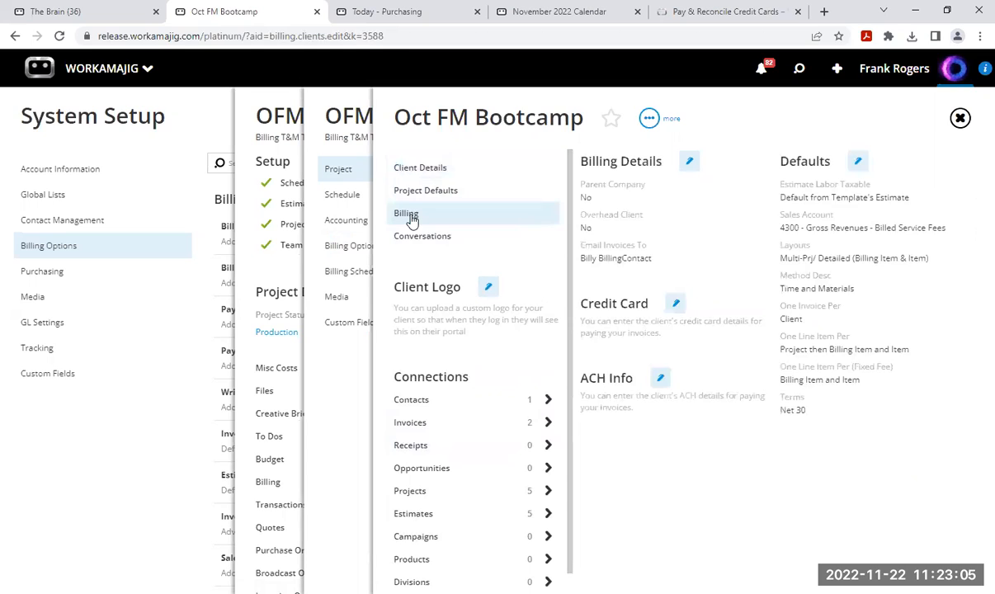
{"action": "left_click", "coordinate": [860, 163]}
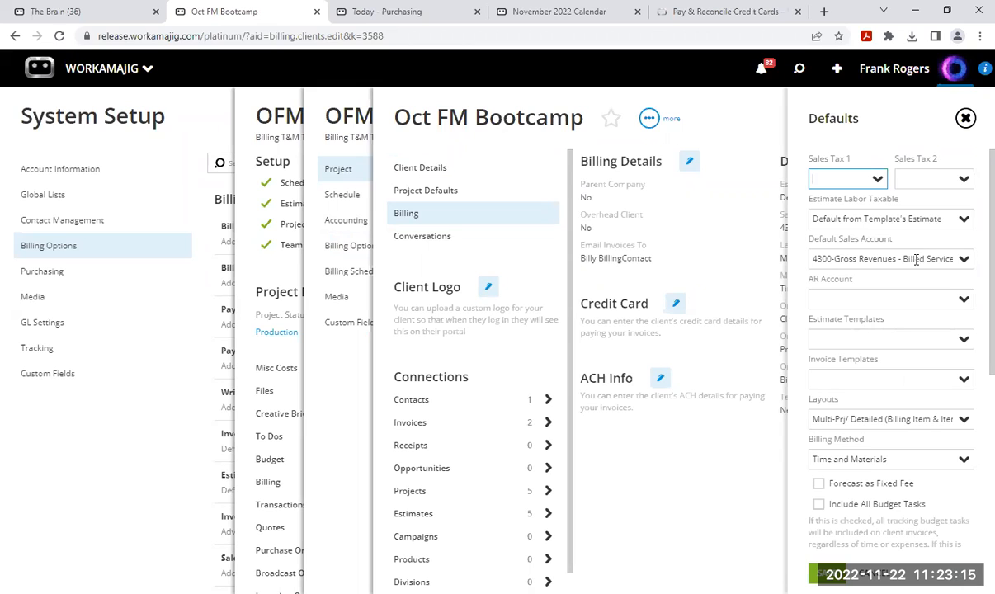
Check the choices available for Sales Tax 1 in the client's defaults without selecting one.
{"action": "left_click", "coordinate": [877, 181]}
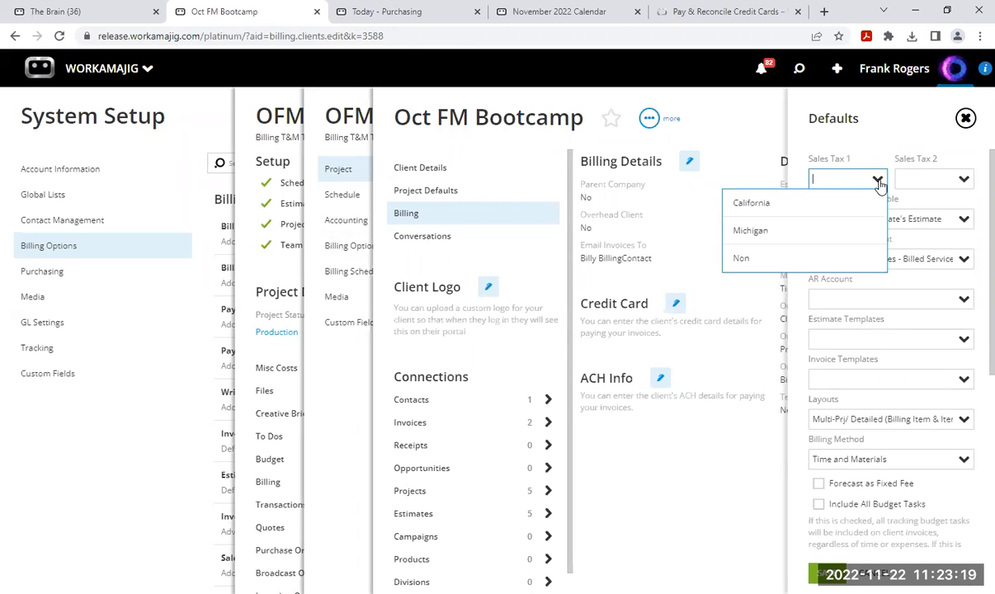
{"action": "left_click", "coordinate": [879, 184]}
{"action": "left_click", "coordinate": [888, 115]}
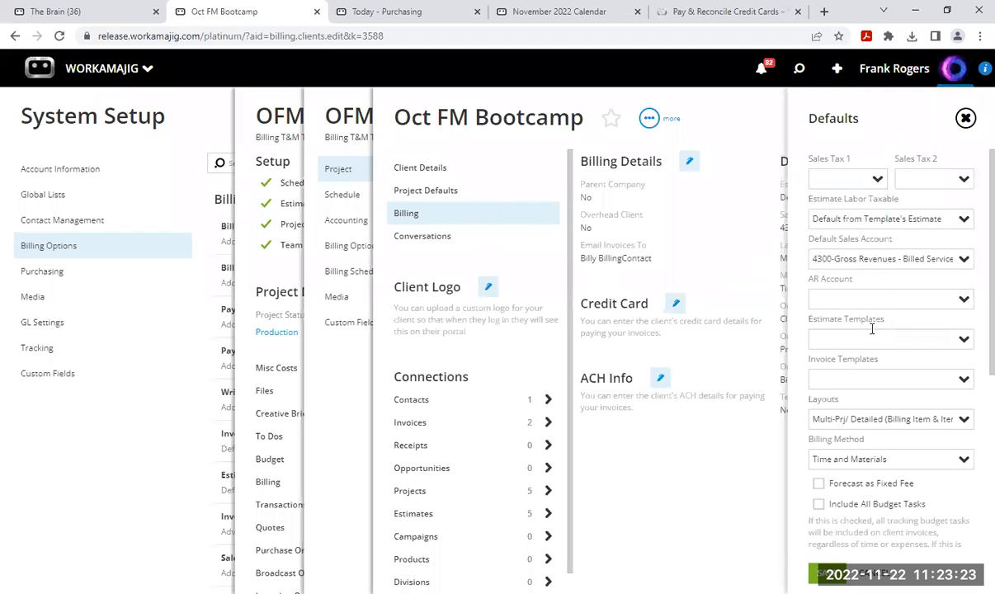
Clear the client's default layout and set its default invoice template to Summary.
{"action": "scroll", "coordinate": [881, 330], "scroll_direction": "down", "scroll_amount": 2}
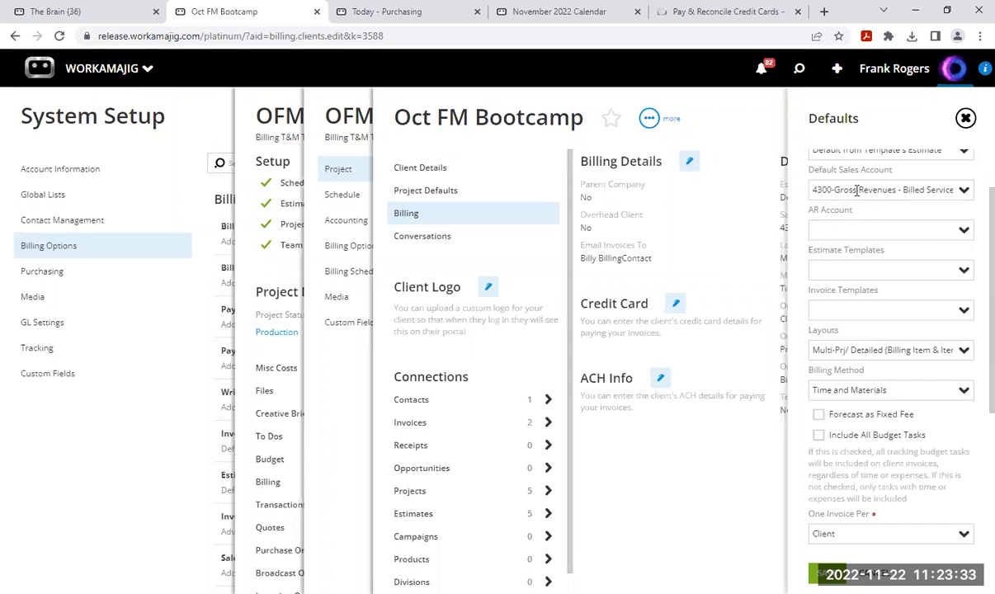
{"action": "scroll", "coordinate": [863, 272], "scroll_direction": "down", "scroll_amount": 1}
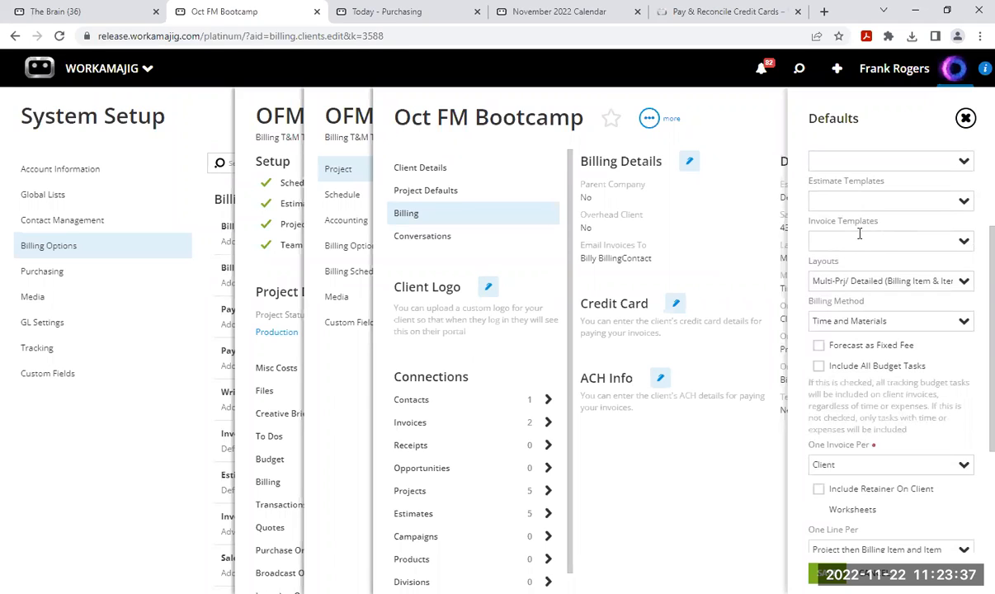
{"action": "left_click", "coordinate": [866, 281]}
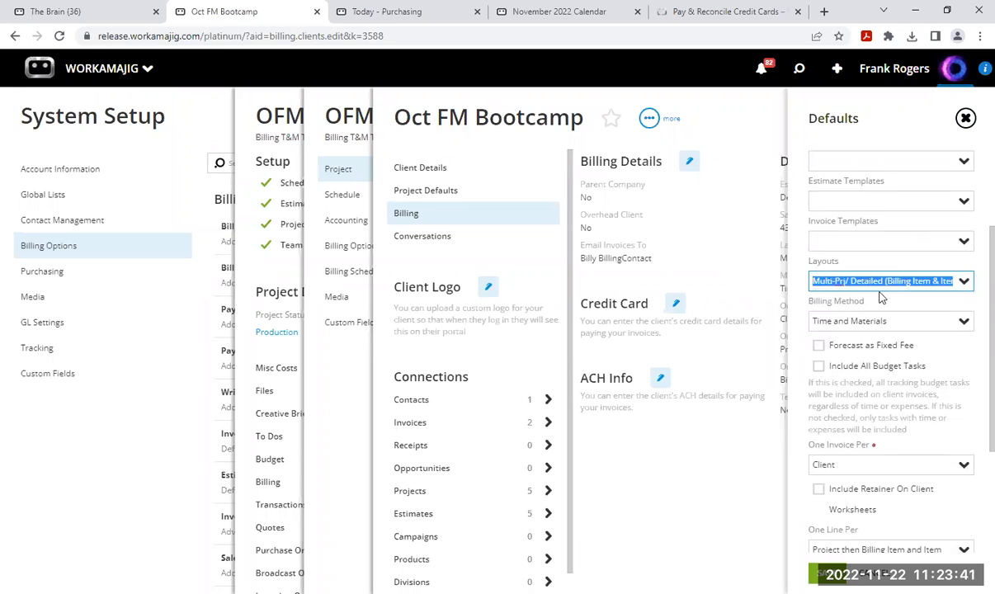
{"action": "key", "text": "BackSpace"}
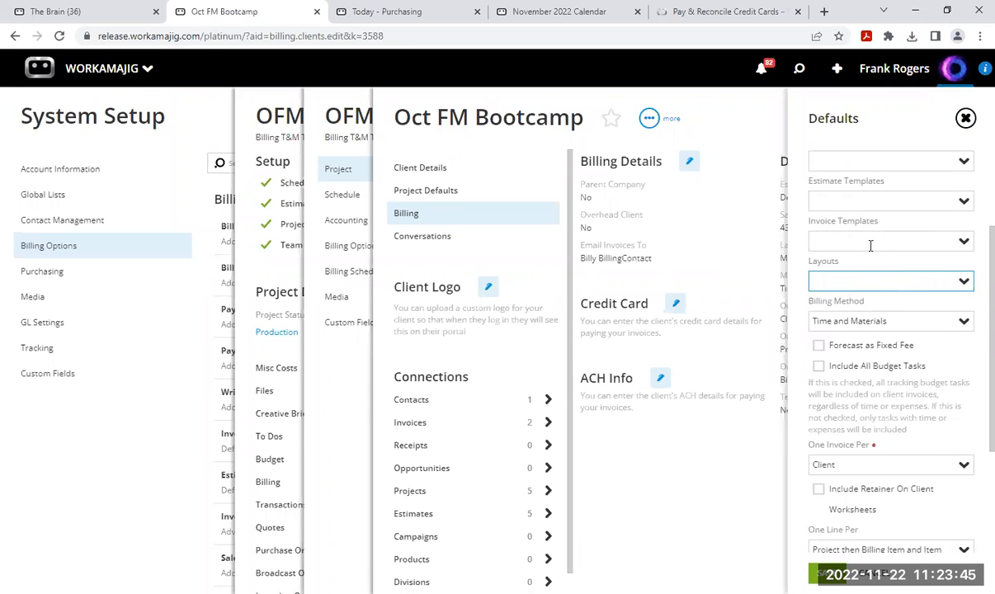
{"action": "left_click", "coordinate": [961, 241]}
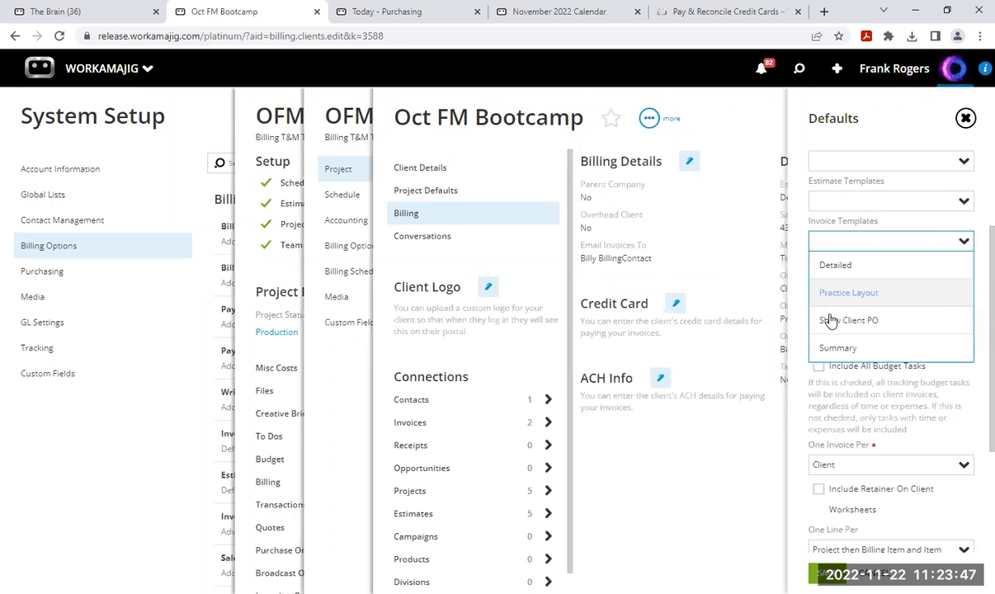
{"action": "left_click", "coordinate": [825, 348]}
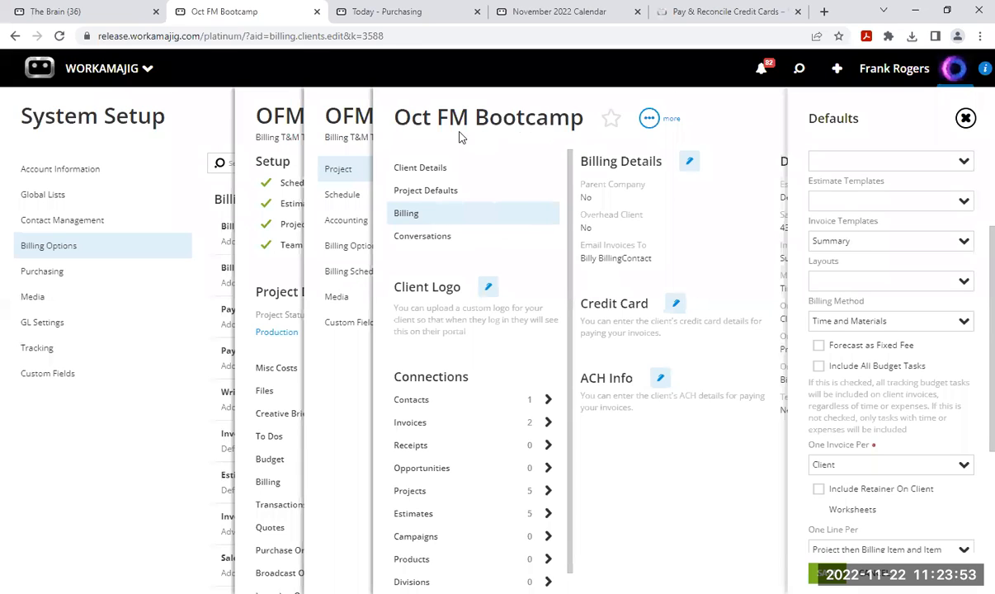
Check the choices available for the client's default Billing Method without changing the selection.
{"action": "scroll", "coordinate": [882, 379], "scroll_direction": "down", "scroll_amount": 1}
{"action": "scroll", "coordinate": [883, 379], "scroll_direction": "up", "scroll_amount": 1}
{"action": "left_click", "coordinate": [962, 322]}
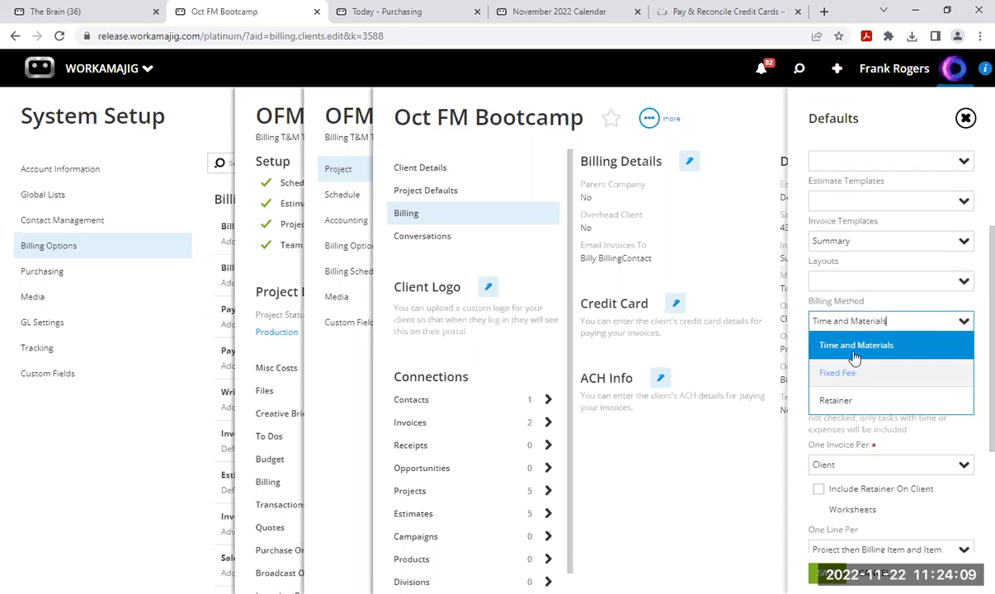
{"action": "left_click", "coordinate": [794, 204]}
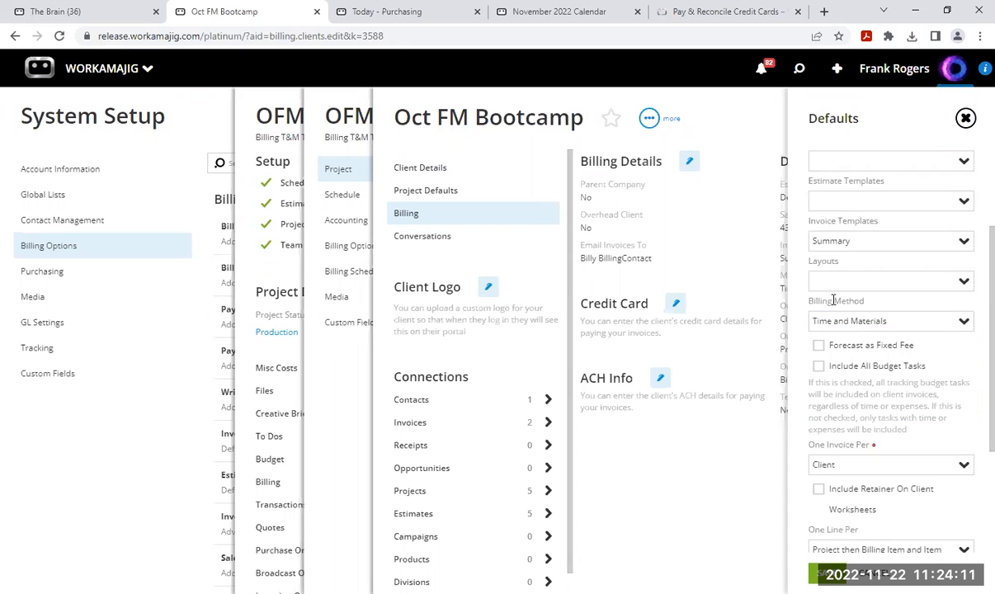
{"action": "left_click", "coordinate": [960, 321]}
{"action": "left_click", "coordinate": [960, 322]}
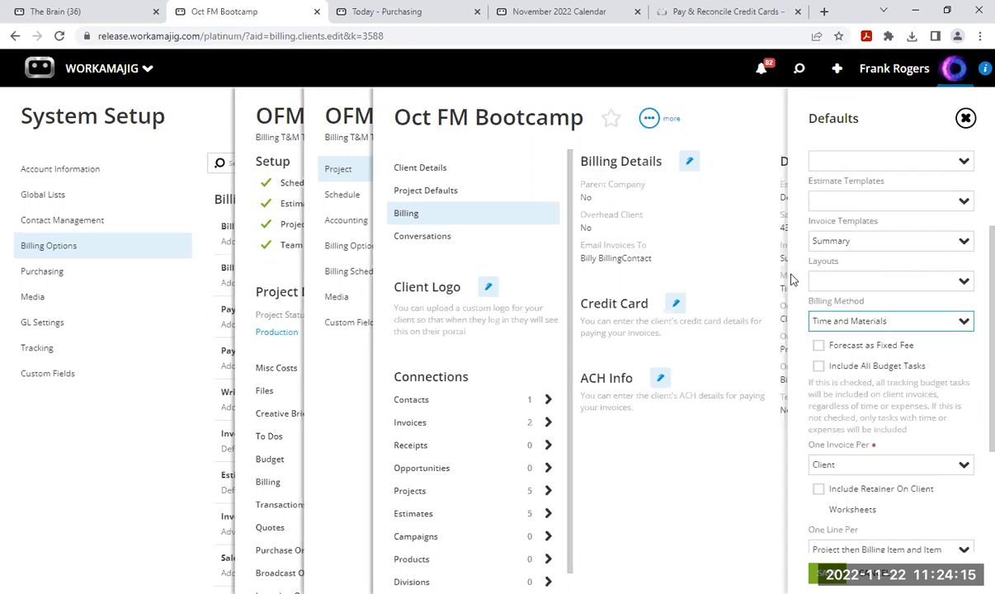
Try Project as One Invoice Per, and restore Client with One Line Per set to Project then Billing Item and Item.
{"action": "scroll", "coordinate": [845, 398], "scroll_direction": "down", "scroll_amount": 2}
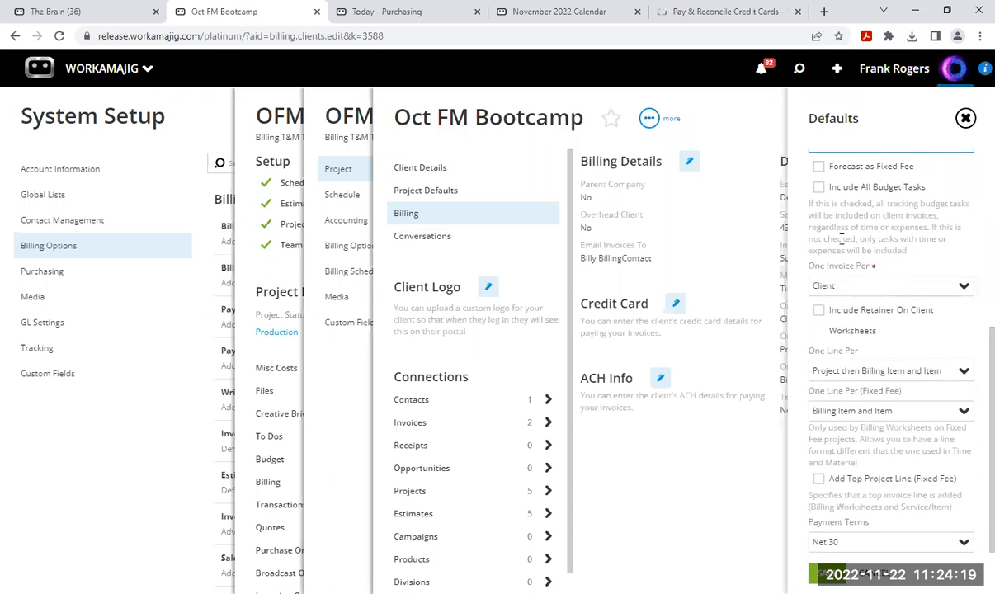
{"action": "left_click", "coordinate": [963, 287]}
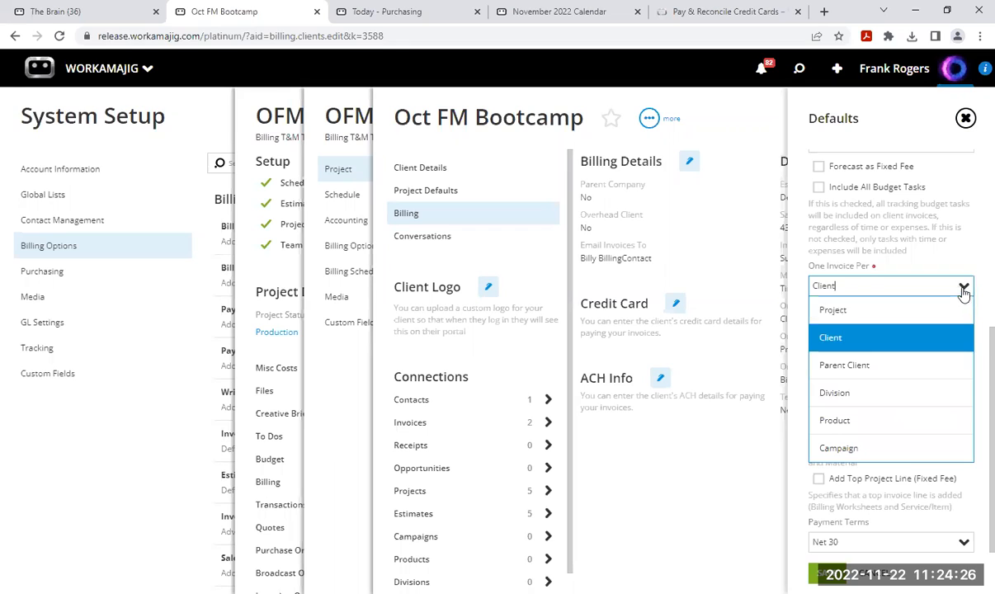
{"action": "left_click", "coordinate": [837, 311]}
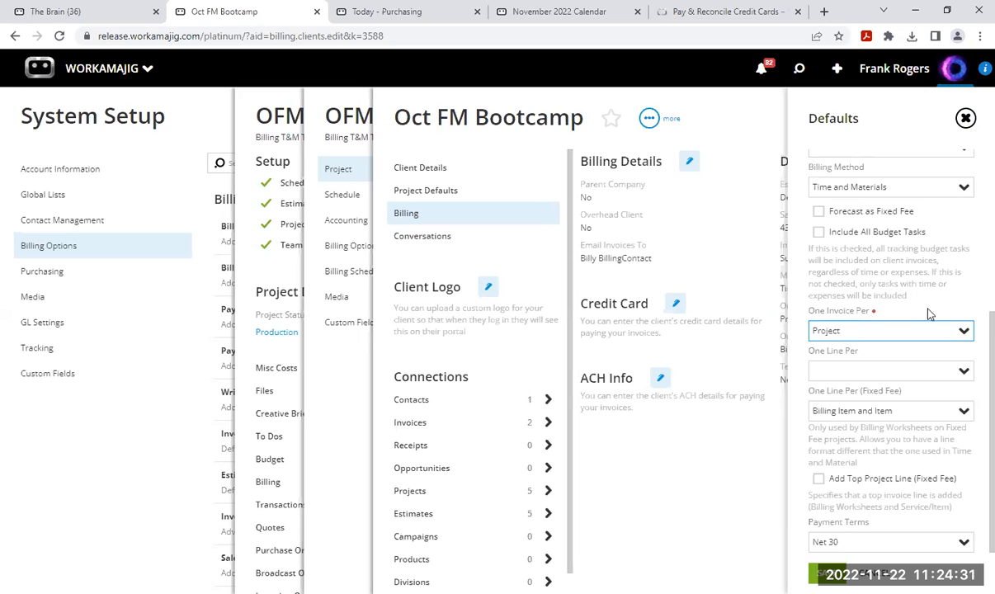
{"action": "left_click", "coordinate": [962, 330]}
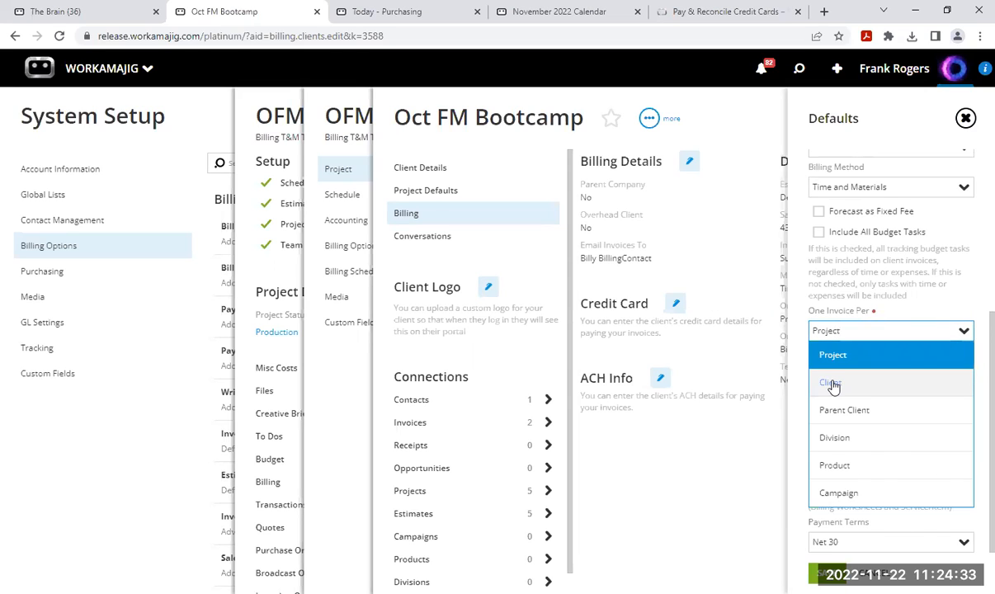
{"action": "left_click", "coordinate": [831, 383]}
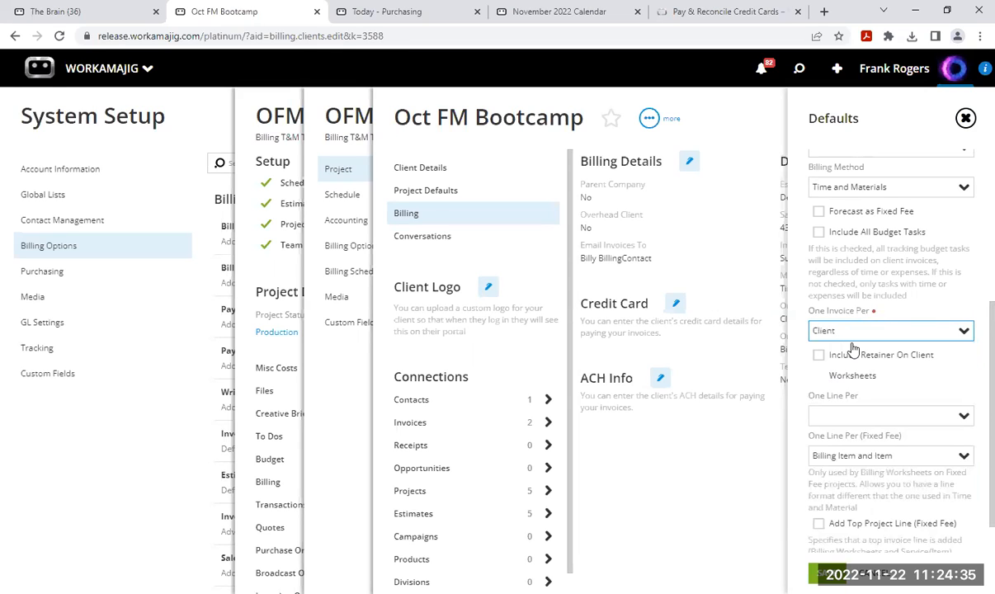
{"action": "scroll", "coordinate": [858, 396], "scroll_direction": "down", "scroll_amount": 1}
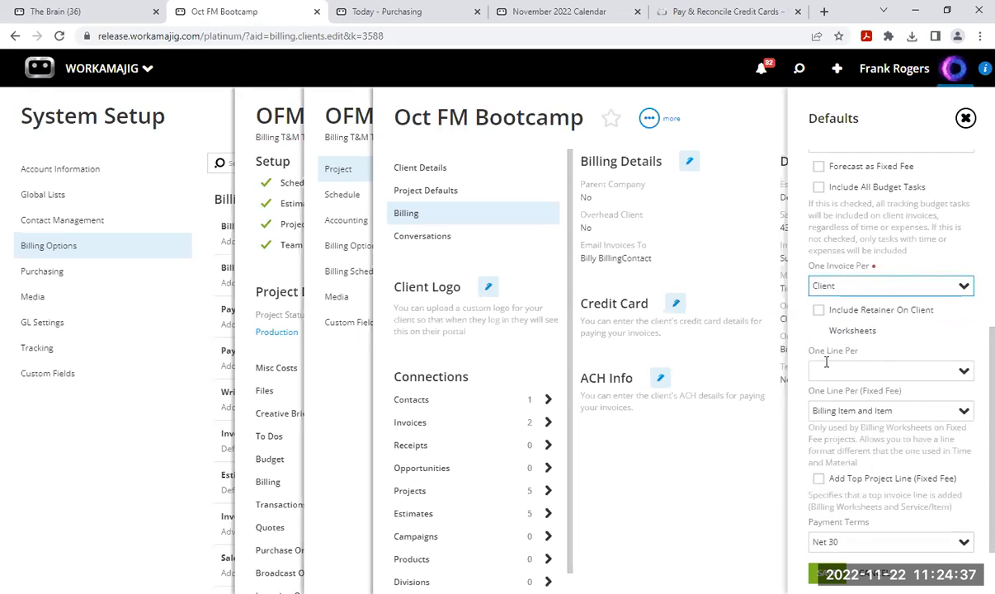
{"action": "left_click", "coordinate": [963, 372]}
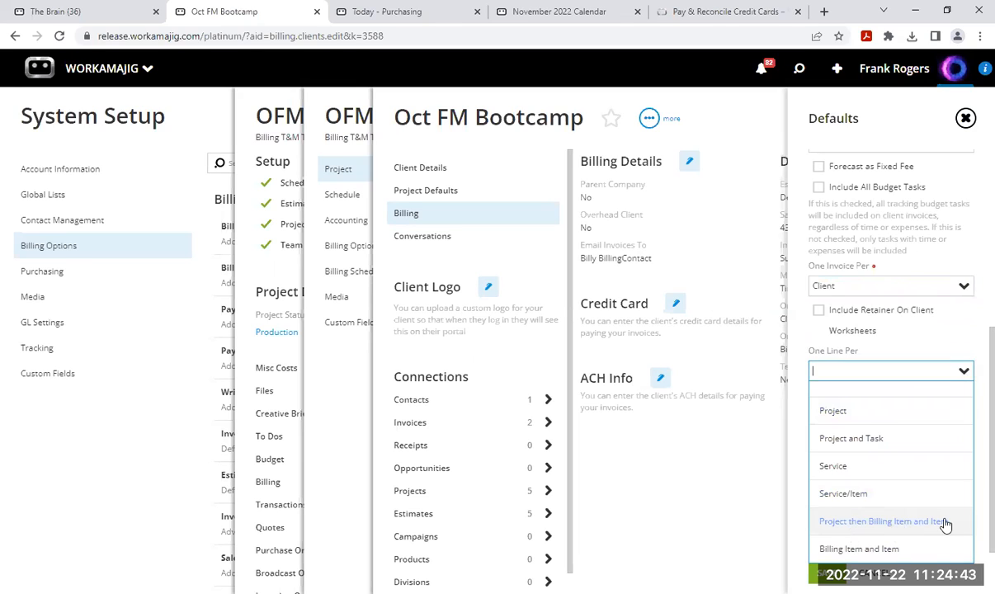
{"action": "left_click", "coordinate": [852, 521]}
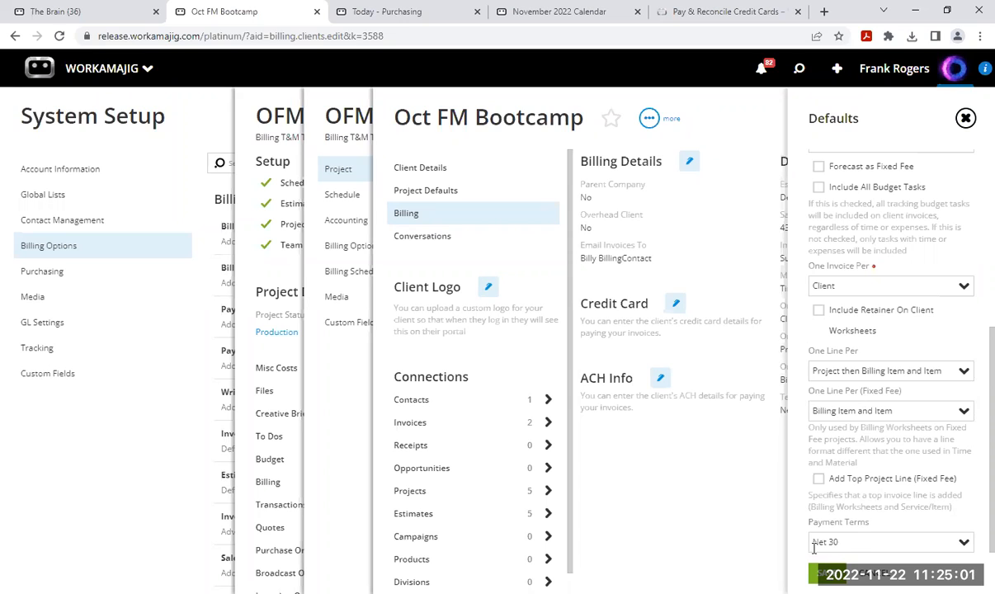
Save the client's billing defaults with Net 30 payment terms and return to the Billing Options in System Setup.
{"action": "left_click", "coordinate": [962, 542]}
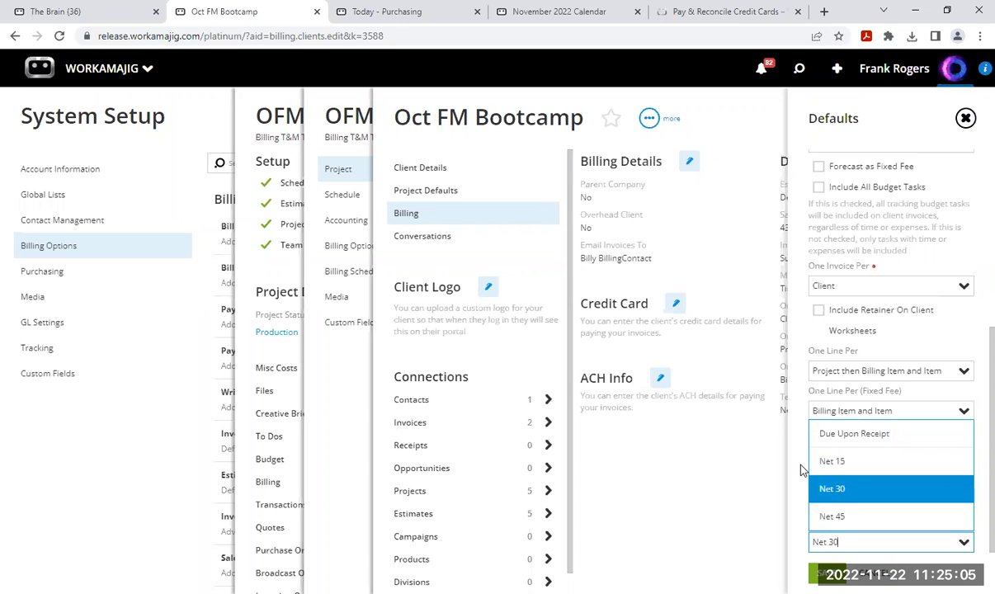
{"action": "left_click", "coordinate": [802, 467]}
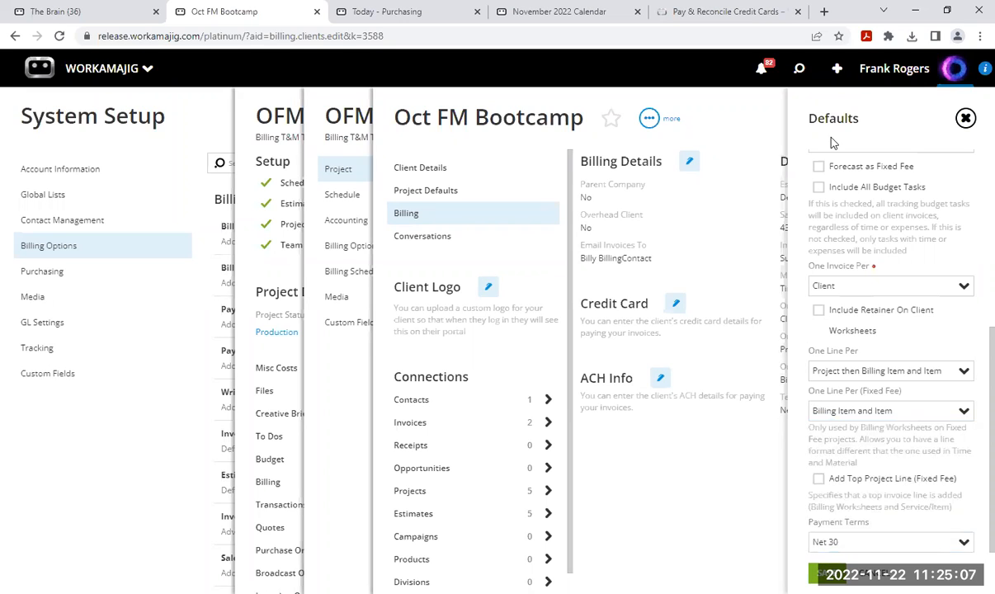
{"action": "left_click", "coordinate": [827, 573]}
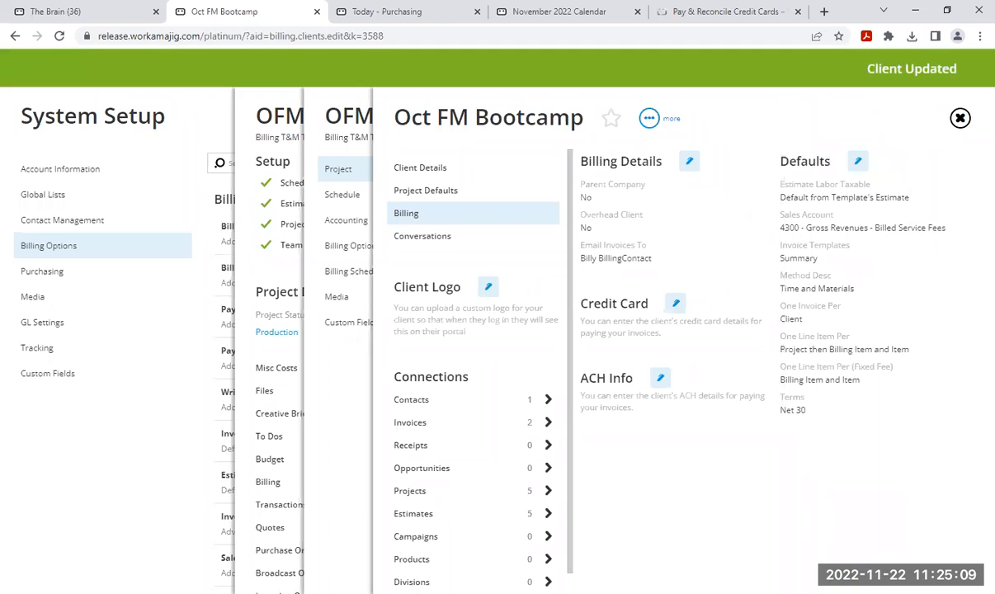
{"action": "left_click", "coordinate": [960, 118]}
{"action": "left_click", "coordinate": [960, 118]}
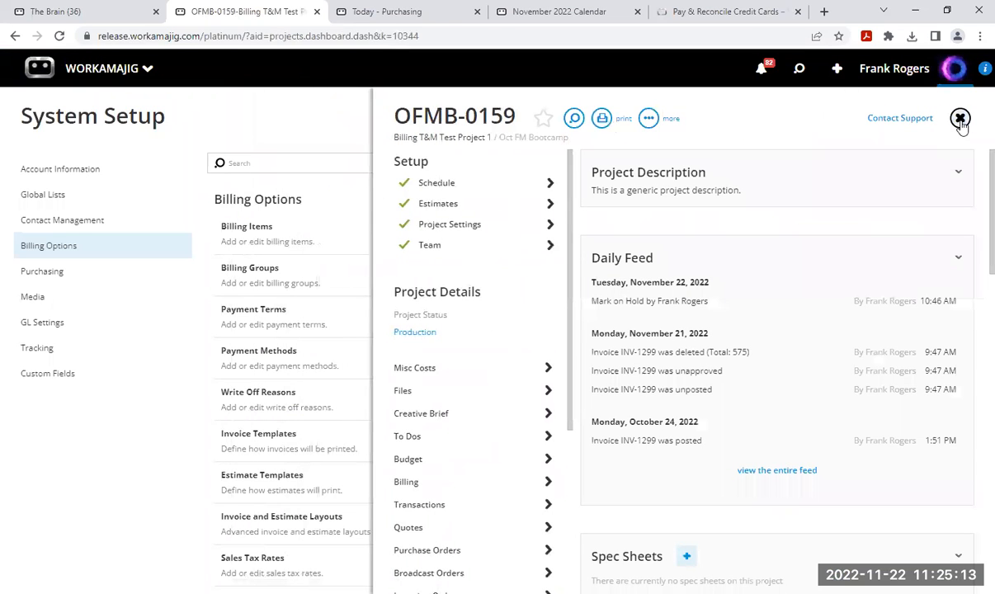
{"action": "left_click", "coordinate": [960, 119]}
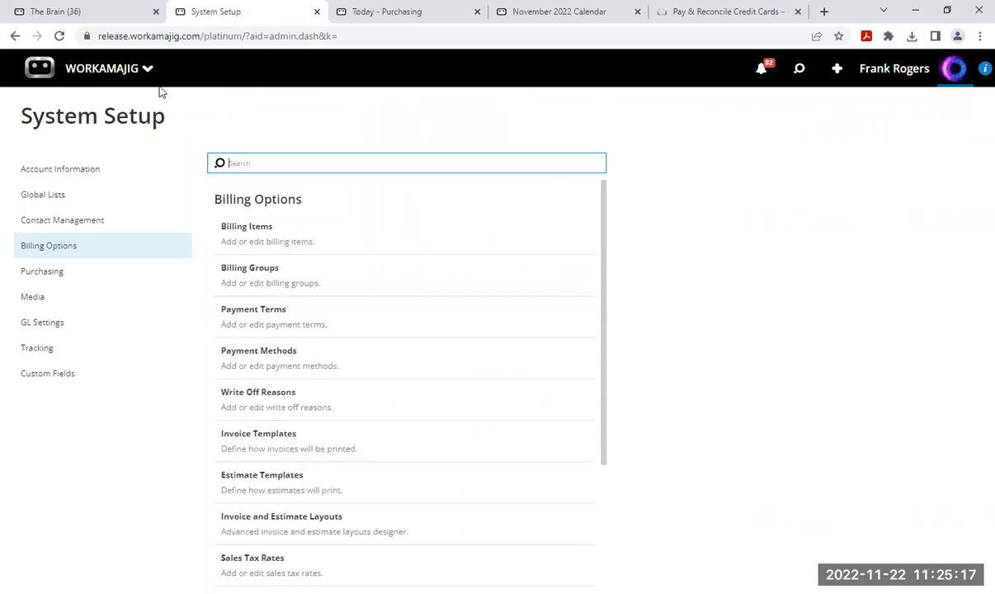
Open the Today - Billing page from the billing apps.
{"action": "left_click", "coordinate": [89, 72]}
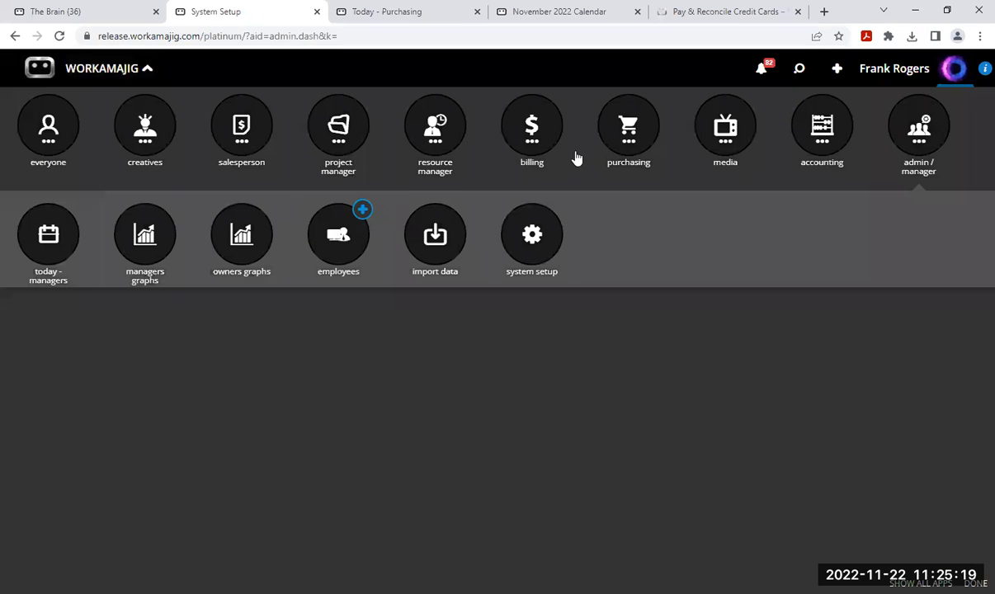
{"action": "left_click", "coordinate": [532, 139]}
{"action": "left_click", "coordinate": [48, 235]}
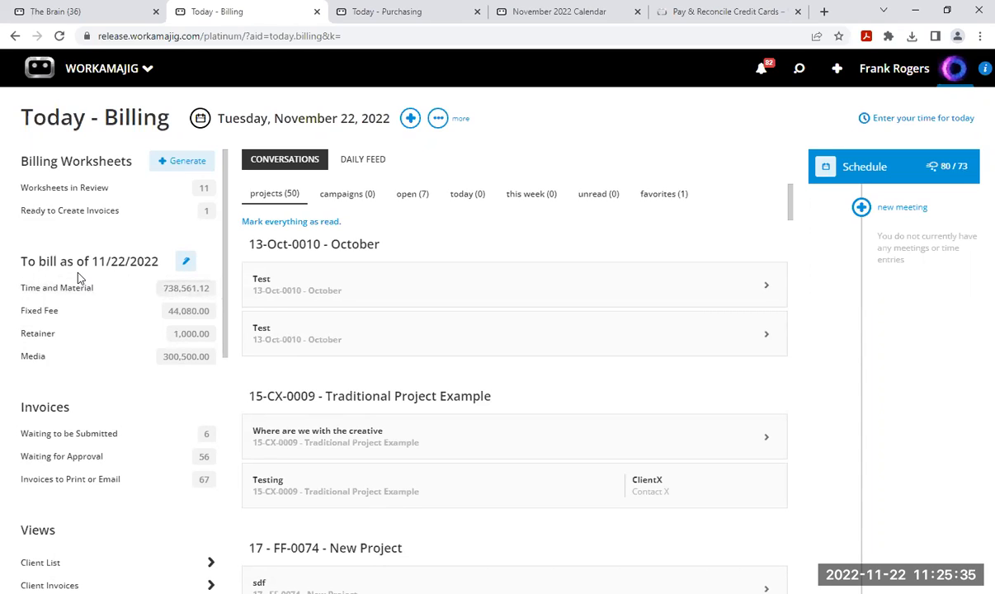
{"action": "left_click", "coordinate": [185, 261]}
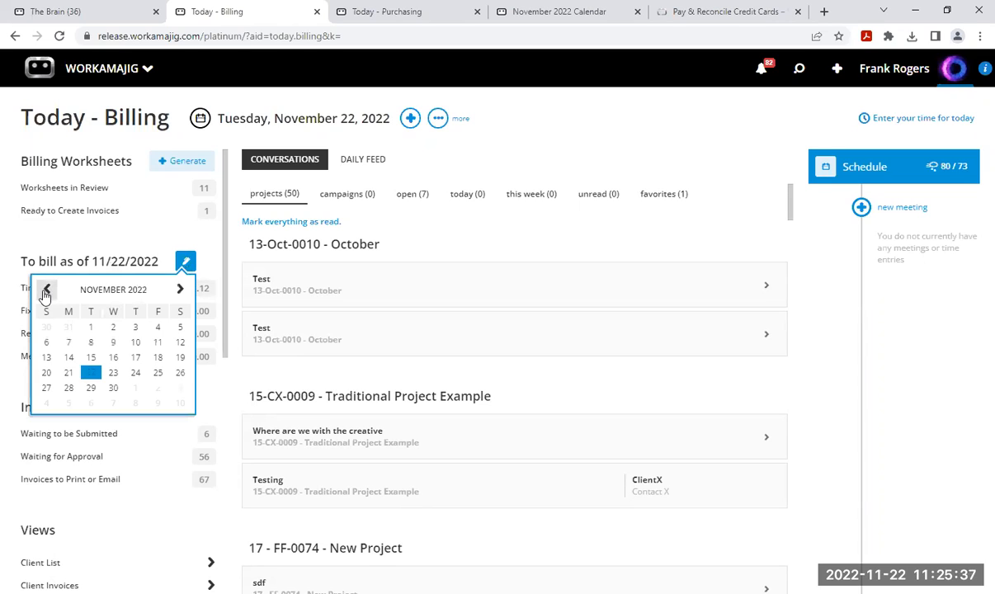
{"action": "left_click", "coordinate": [46, 291]}
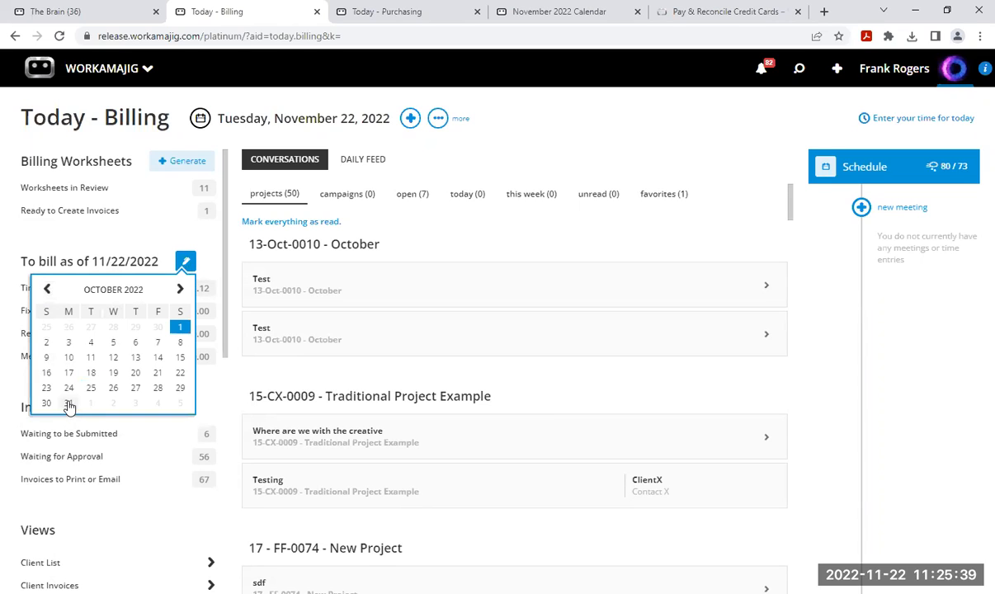
{"action": "left_click", "coordinate": [104, 224]}
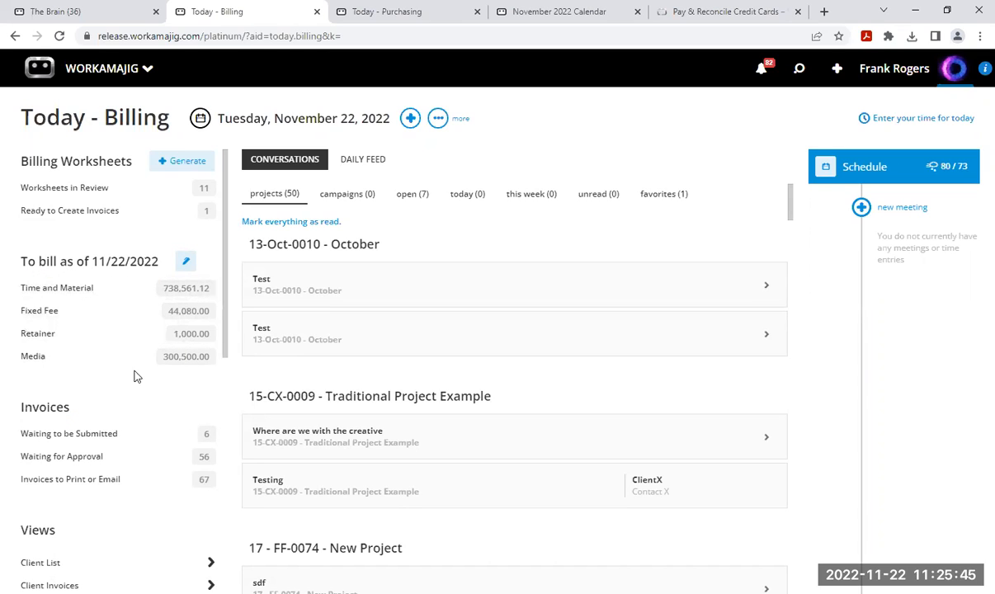
Open the time and material mass billing list and filter it to the client OFMB-Oct FM Bootcamp.
{"action": "left_click", "coordinate": [75, 292]}
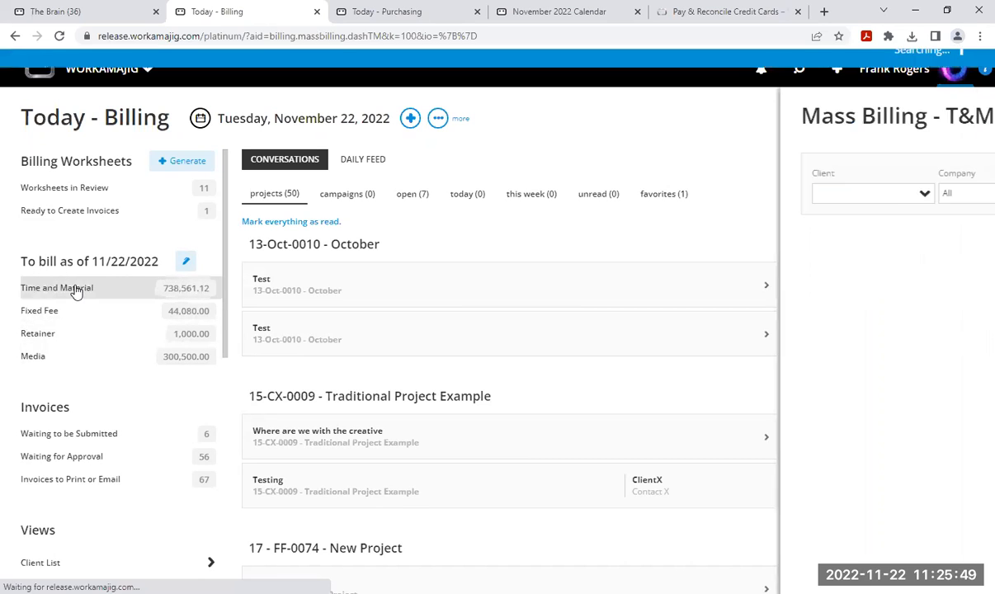
{"action": "left_click", "coordinate": [140, 193]}
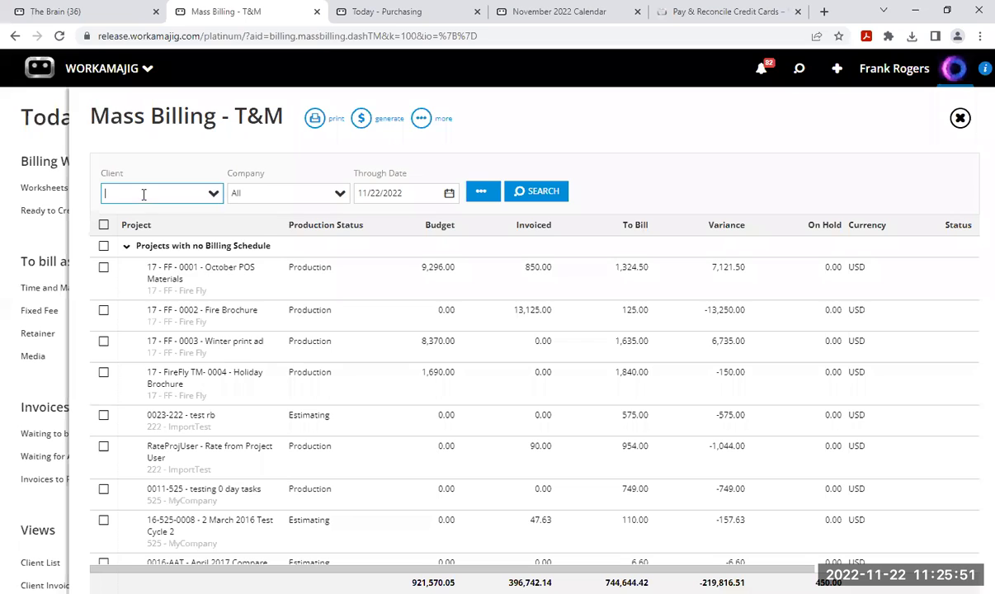
{"action": "right_click", "coordinate": [142, 197]}
{"action": "left_click", "coordinate": [178, 305]}
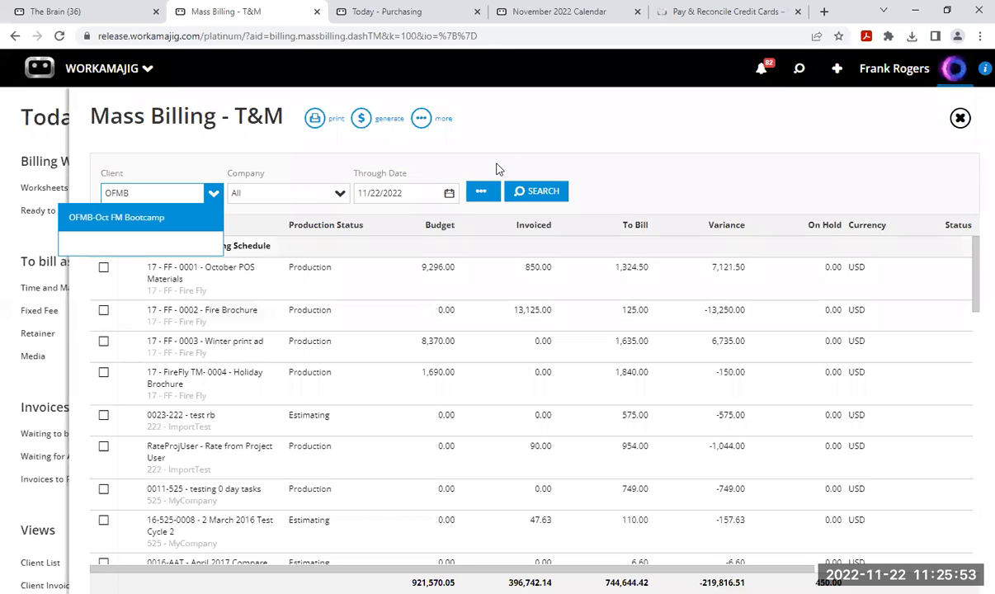
{"action": "left_click", "coordinate": [138, 219]}
{"action": "left_click", "coordinate": [533, 192]}
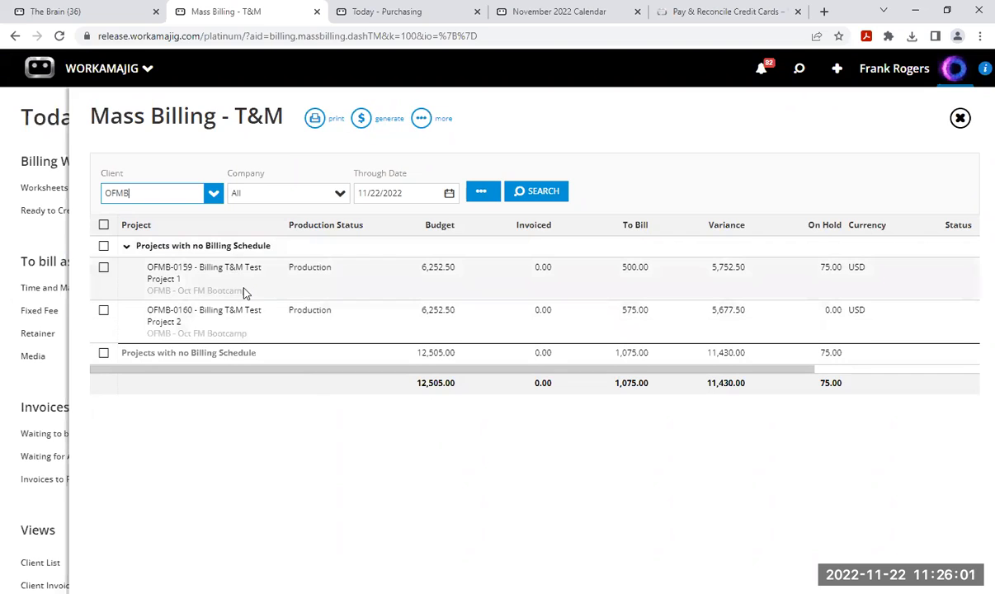
Select projects OFMB-0159 and OFMB-0160 for mass billing, clear both selections and close the mass billing list.
{"action": "left_click", "coordinate": [103, 267]}
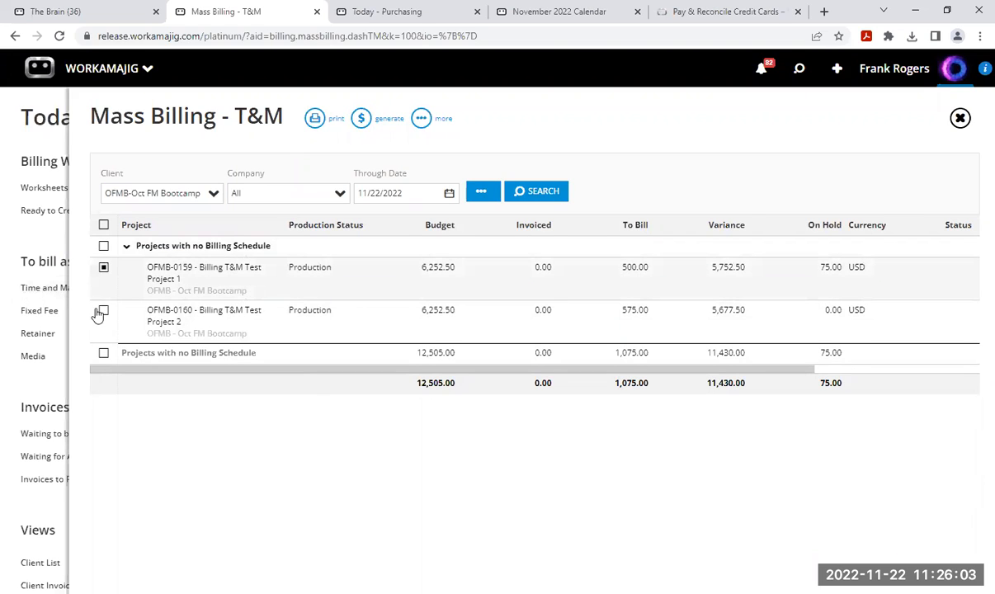
{"action": "left_click", "coordinate": [104, 310]}
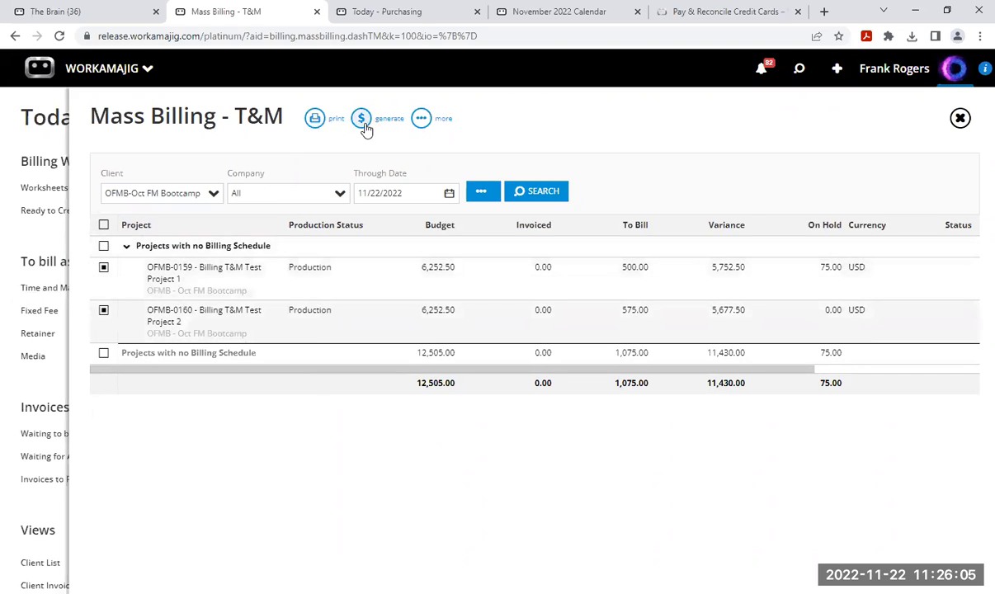
{"action": "left_click", "coordinate": [103, 267]}
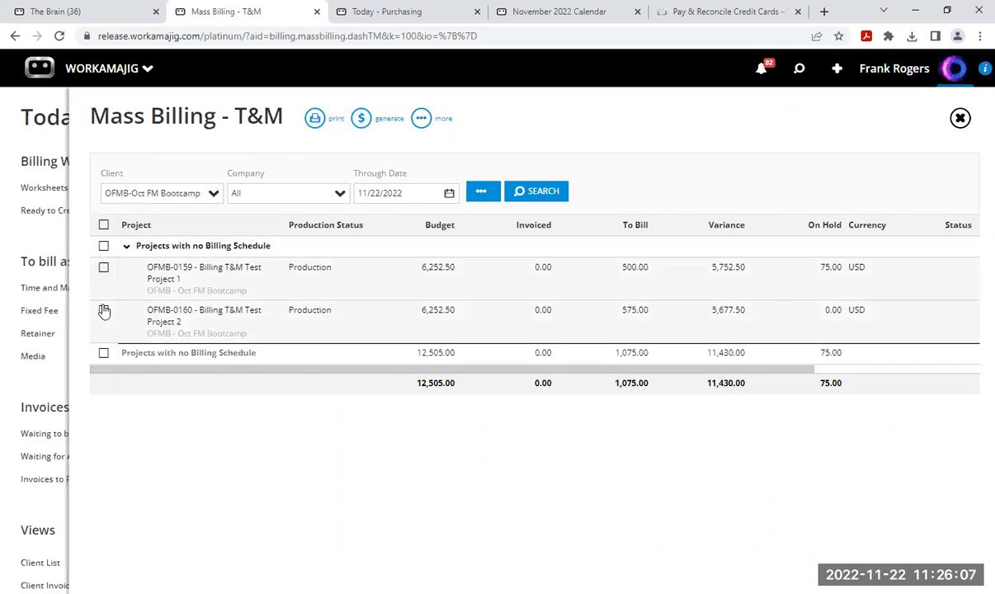
{"action": "left_click", "coordinate": [103, 311]}
{"action": "left_click", "coordinate": [959, 122]}
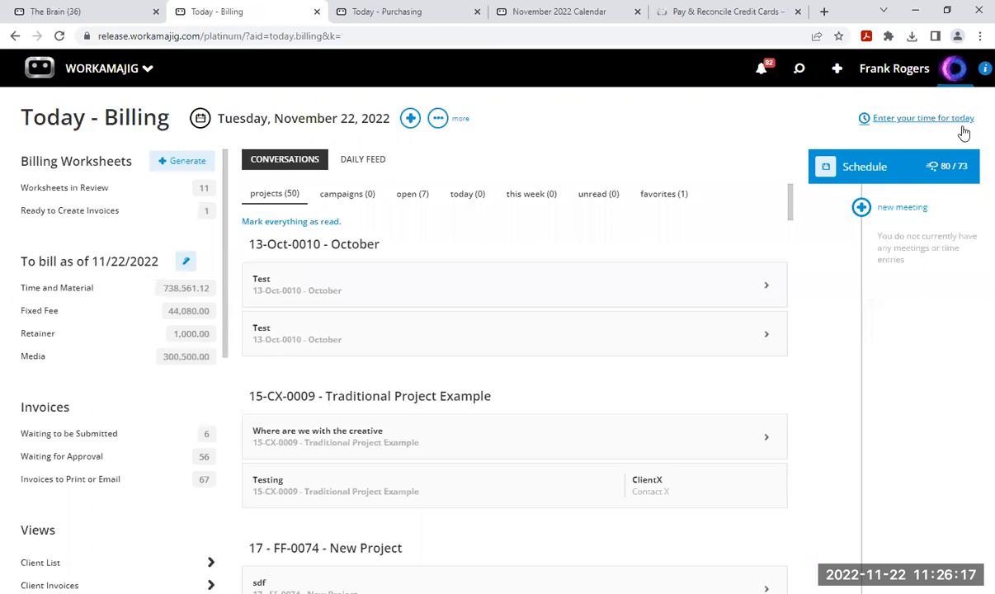
Search the projects list for "boot" and open the billing page of project OFMB-0159 - Billing T&M Test Project 1.
{"action": "left_click", "coordinate": [92, 74]}
{"action": "left_click", "coordinate": [340, 150]}
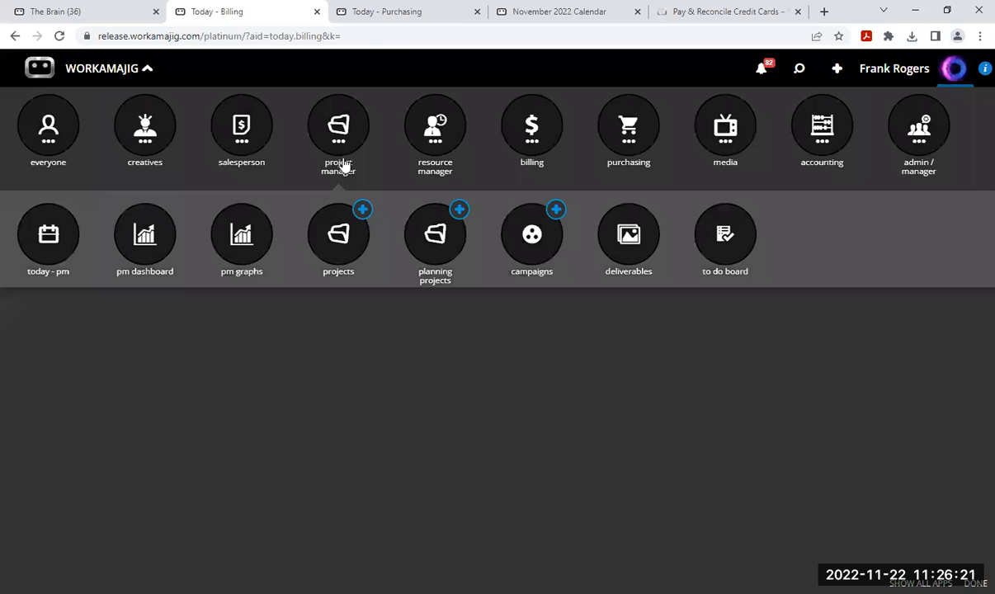
{"action": "left_click", "coordinate": [347, 247]}
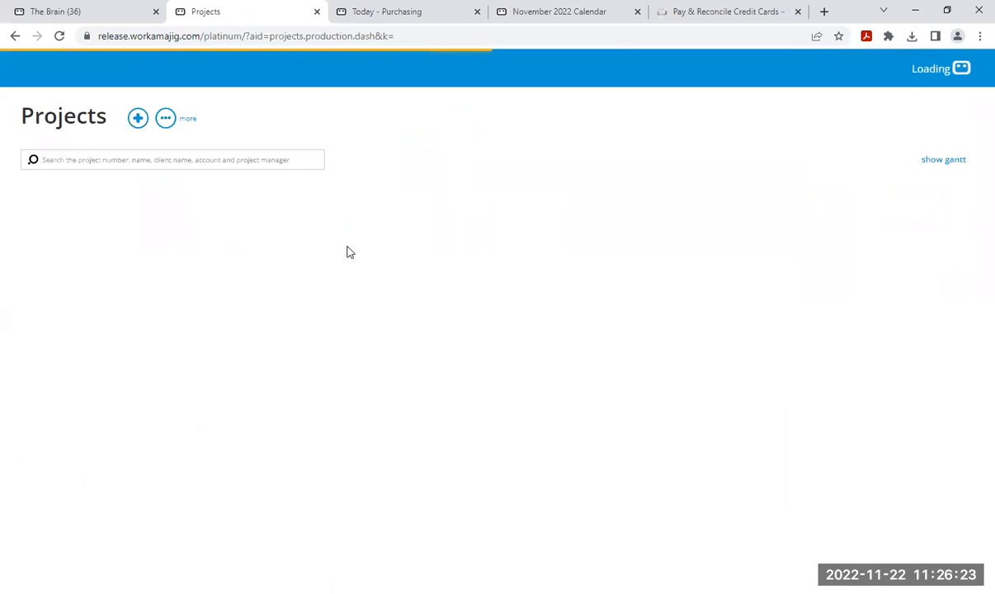
{"action": "left_click", "coordinate": [210, 160]}
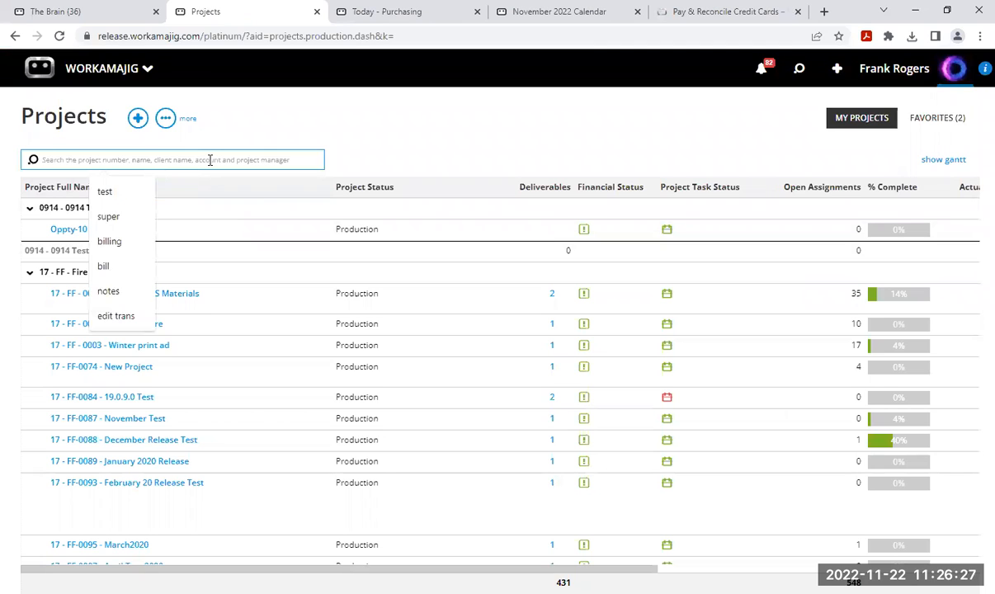
{"action": "type", "text": "boot"}
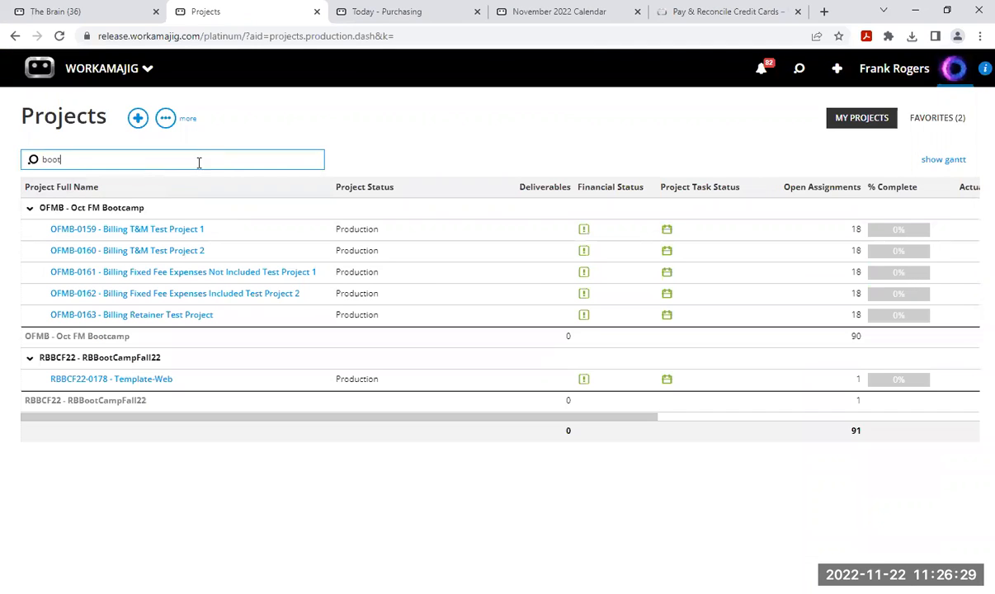
{"action": "left_click", "coordinate": [165, 234]}
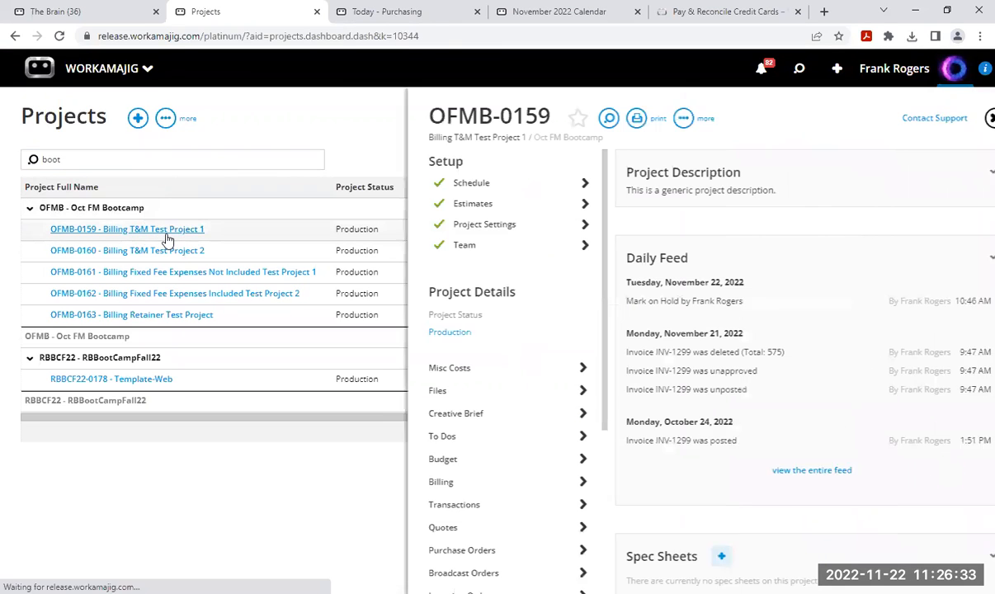
{"action": "left_click", "coordinate": [438, 489]}
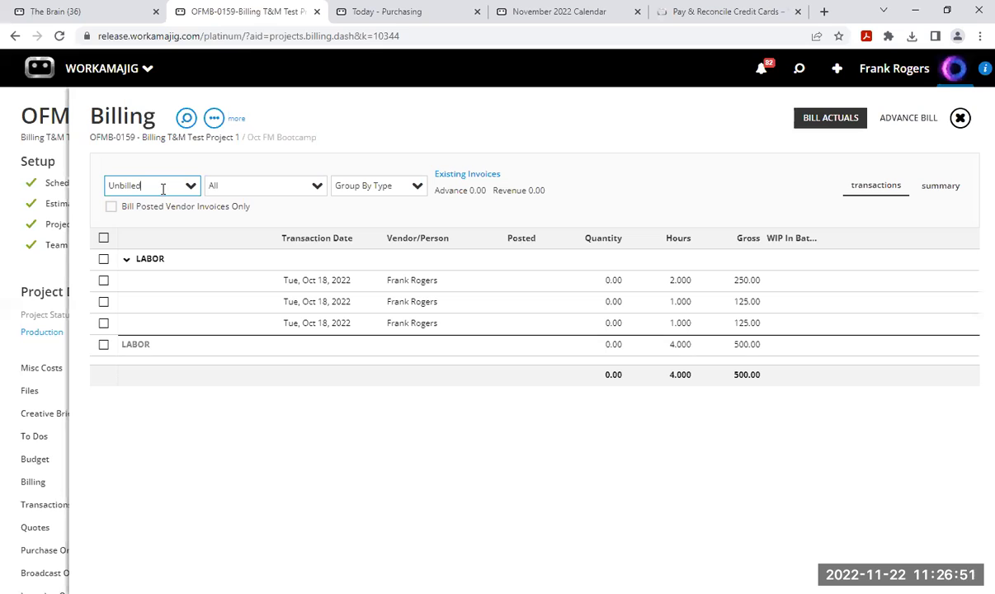
Filter the project's billing transactions by Unapproved and by Billed to review each group.
{"action": "left_click", "coordinate": [193, 187]}
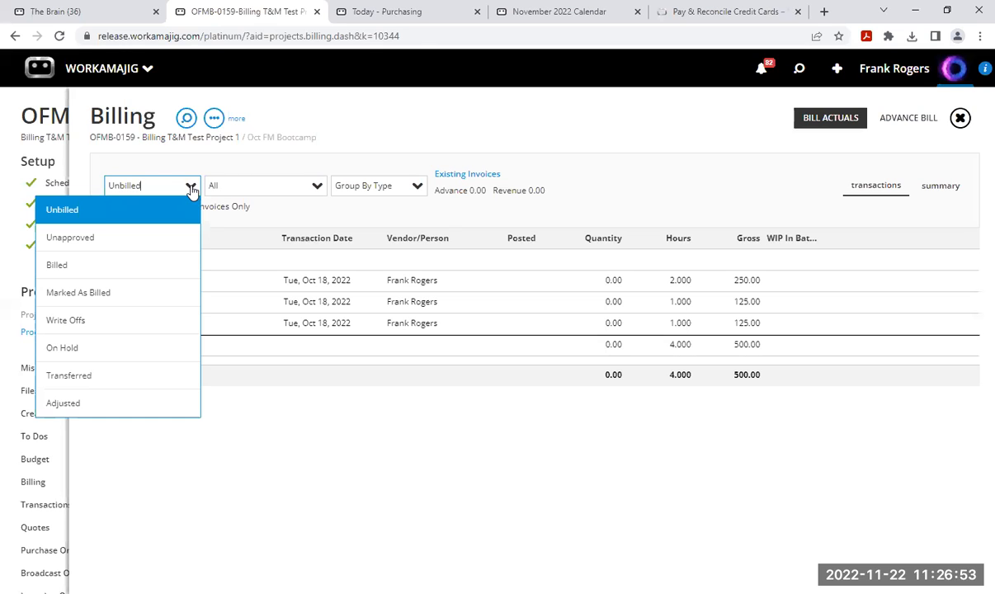
{"action": "left_click", "coordinate": [98, 237]}
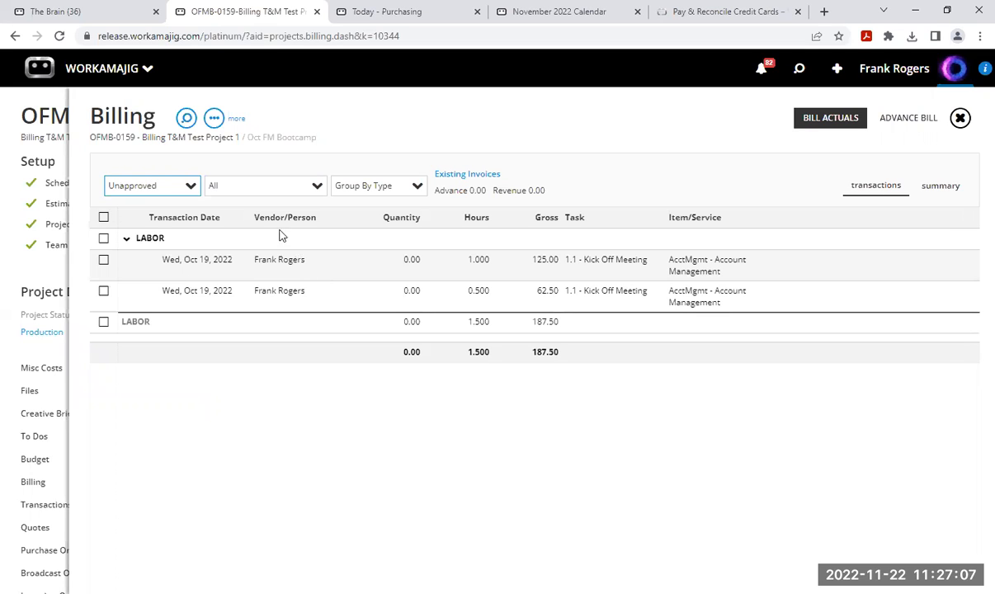
{"action": "left_click", "coordinate": [189, 188]}
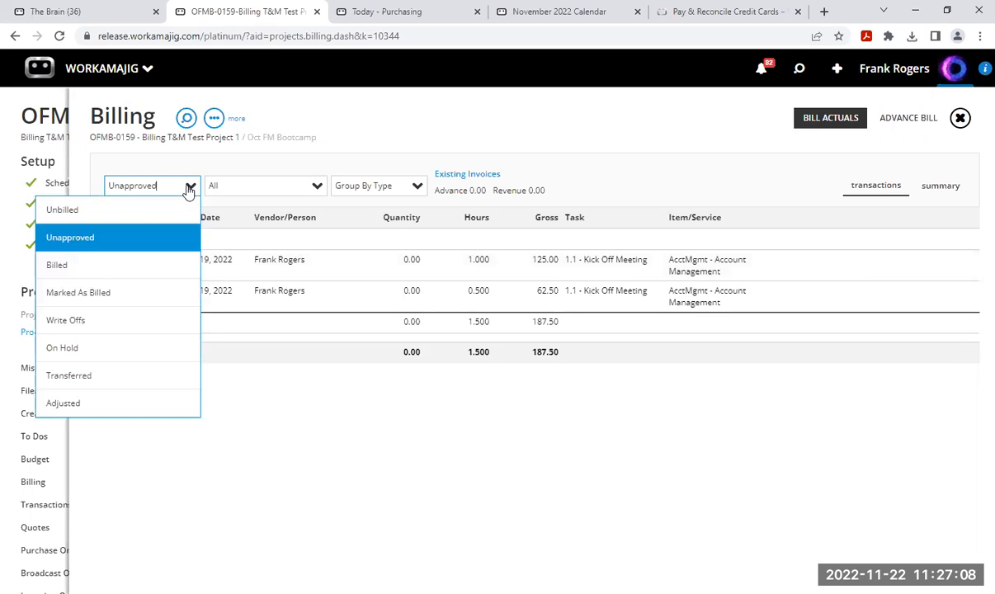
{"action": "left_click", "coordinate": [63, 267]}
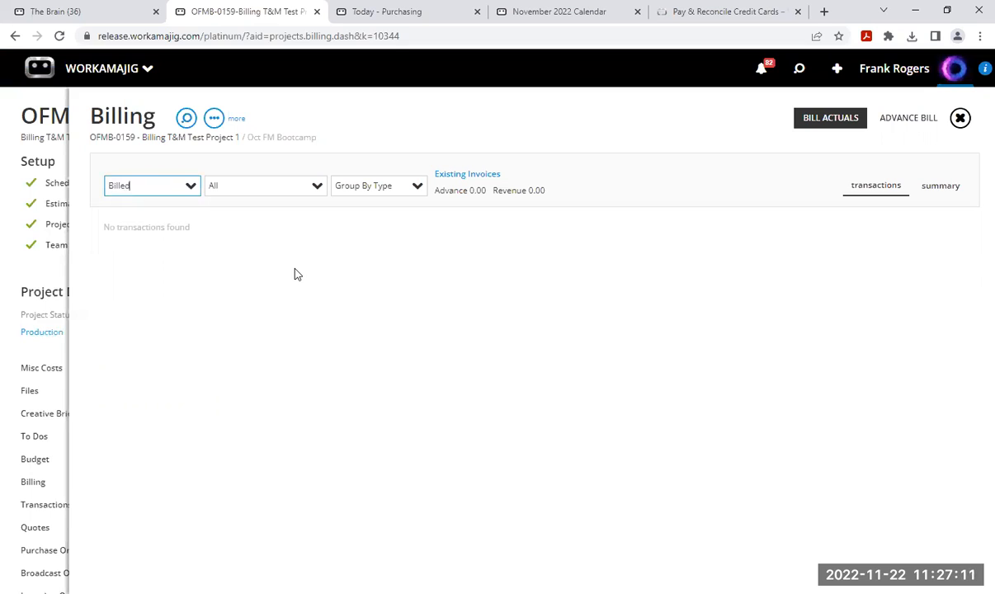
Review the Marked As Billed transactions, selecting and deselecting the photocopies cost to see its options, and switch the filter to Write Offs.
{"action": "left_click", "coordinate": [190, 192]}
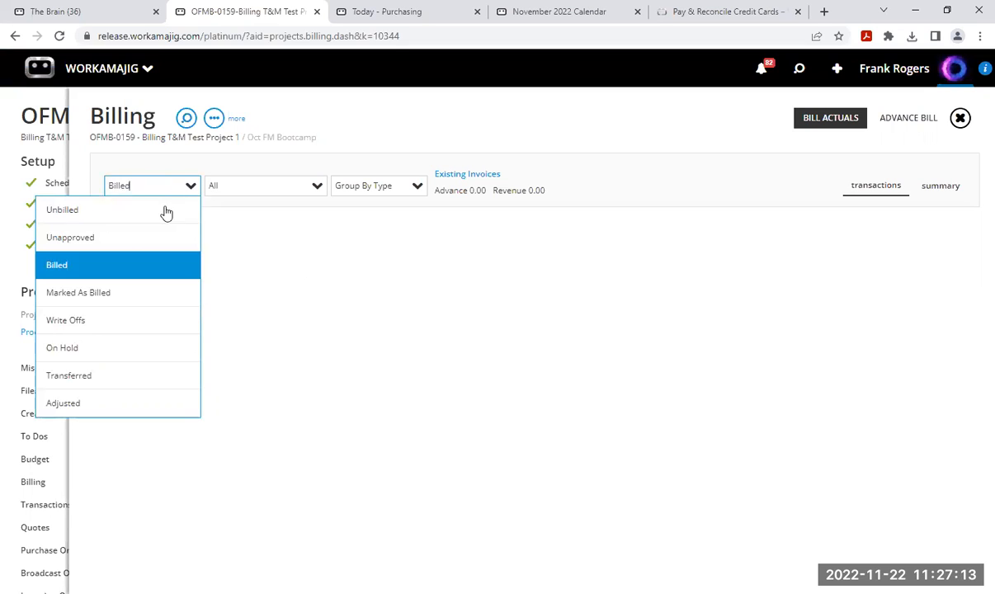
{"action": "left_click", "coordinate": [108, 299]}
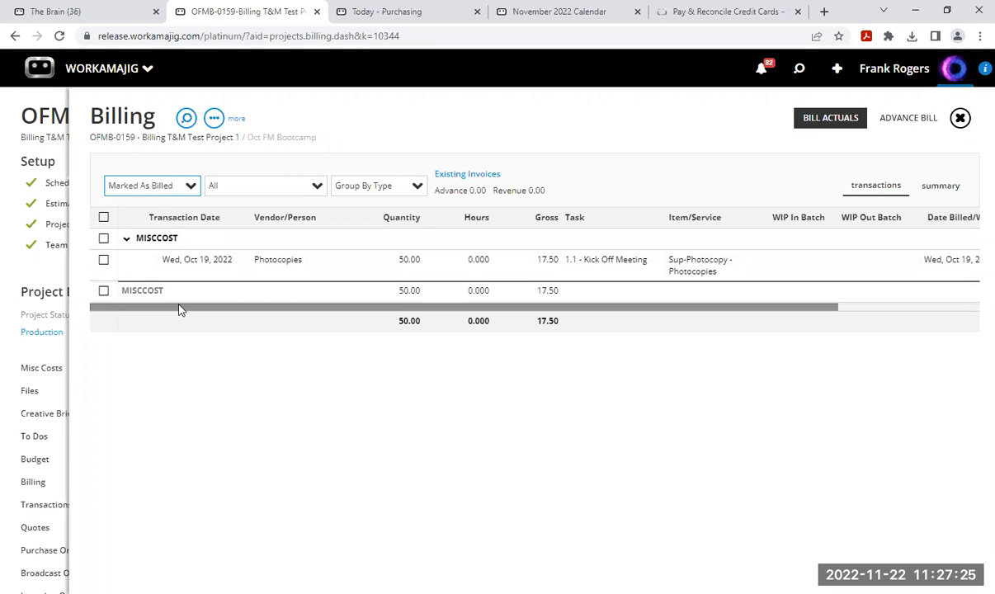
{"action": "left_click", "coordinate": [103, 259]}
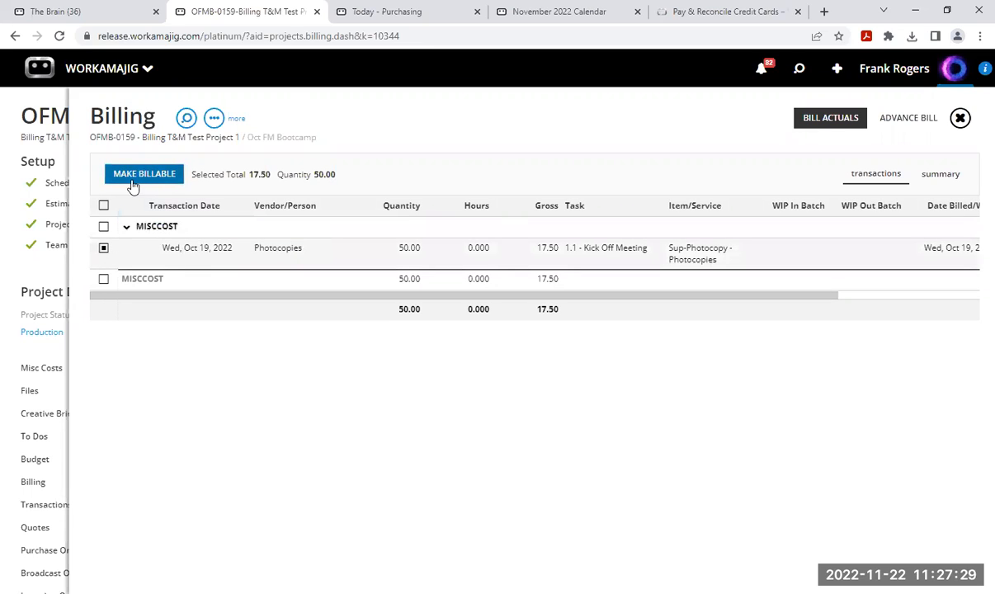
{"action": "left_click", "coordinate": [103, 248]}
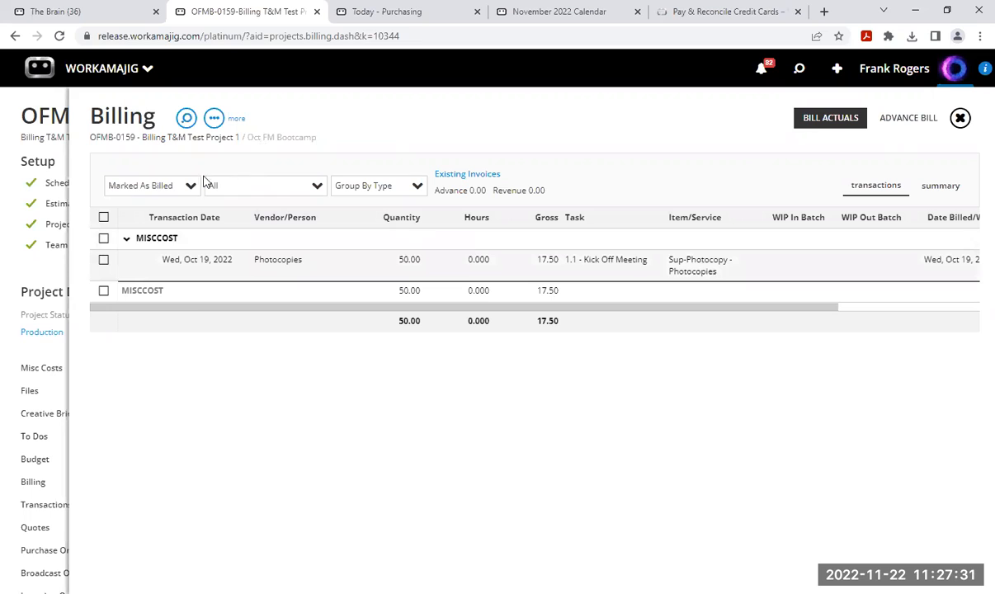
{"action": "left_click", "coordinate": [190, 186]}
{"action": "left_click", "coordinate": [77, 325]}
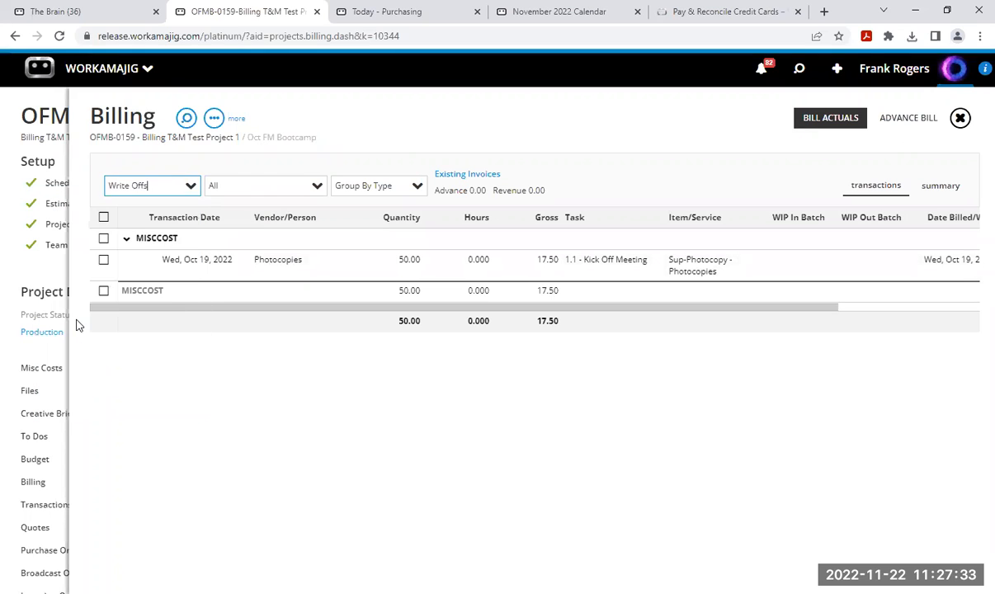
Filter the transactions by On Hold and undo the hold on the printing order PO-1046.
{"action": "left_click", "coordinate": [193, 187]}
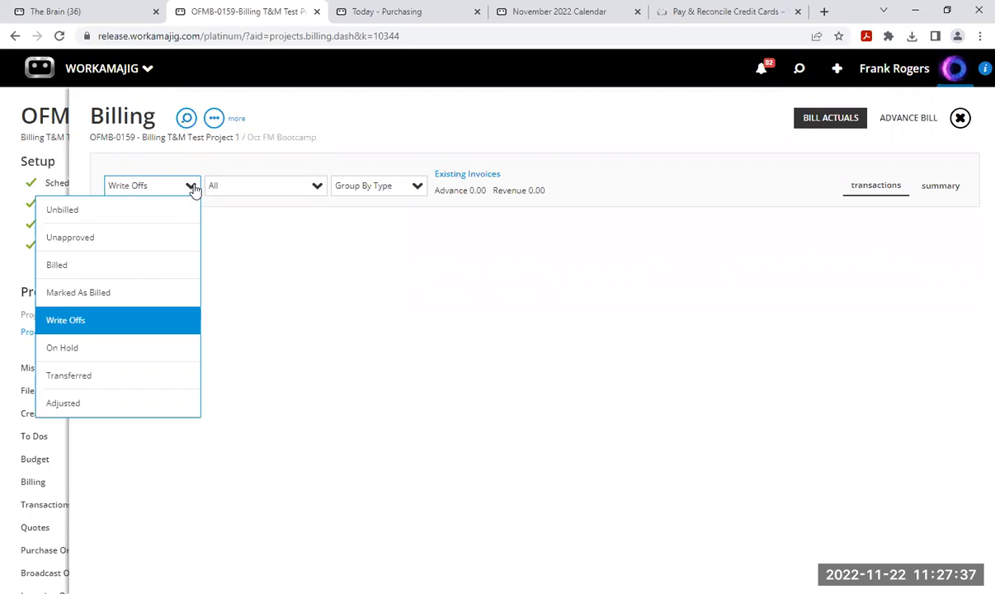
{"action": "left_click", "coordinate": [73, 350]}
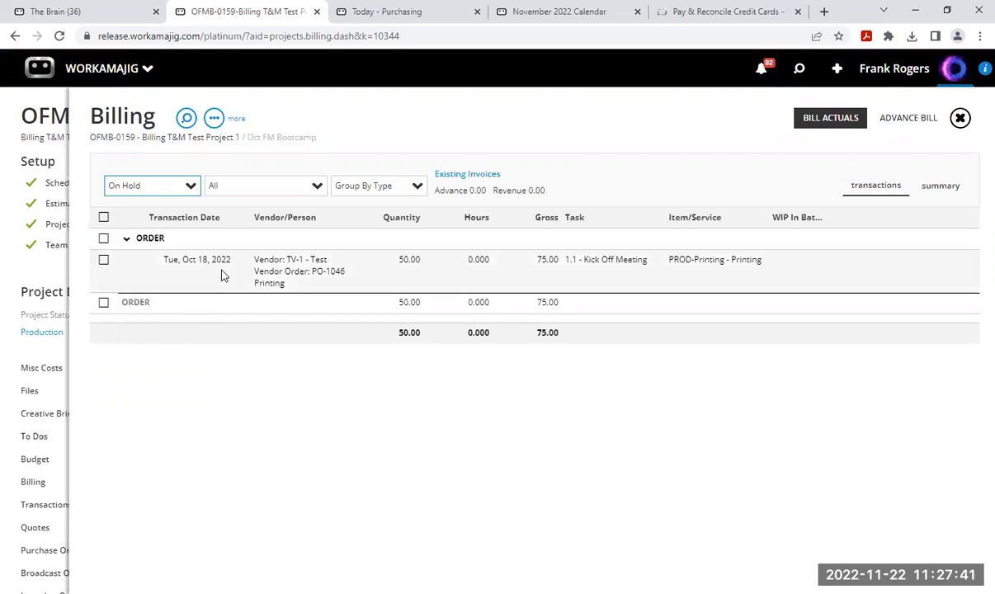
{"action": "left_click", "coordinate": [103, 260]}
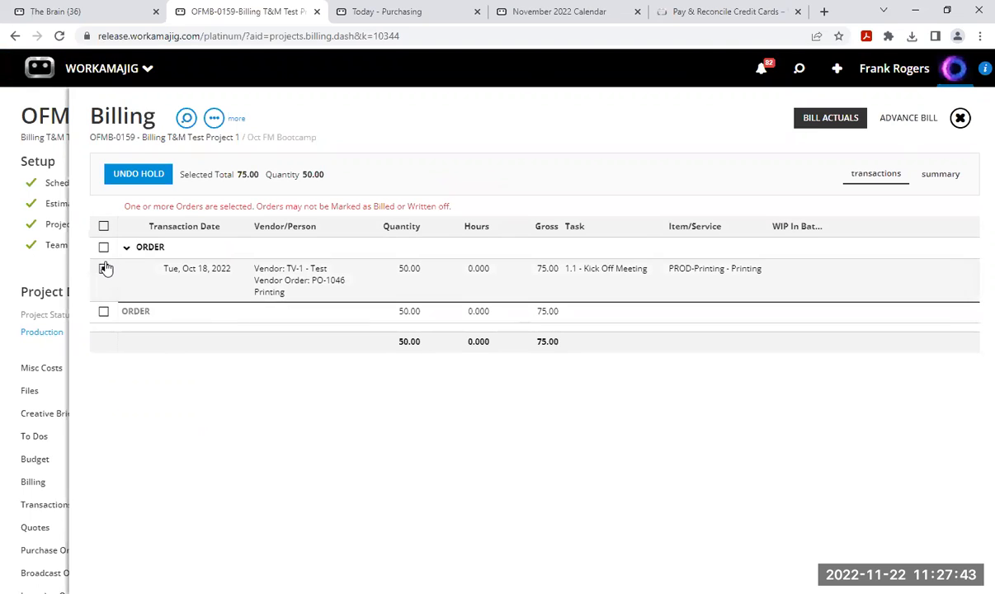
{"action": "left_click", "coordinate": [139, 178]}
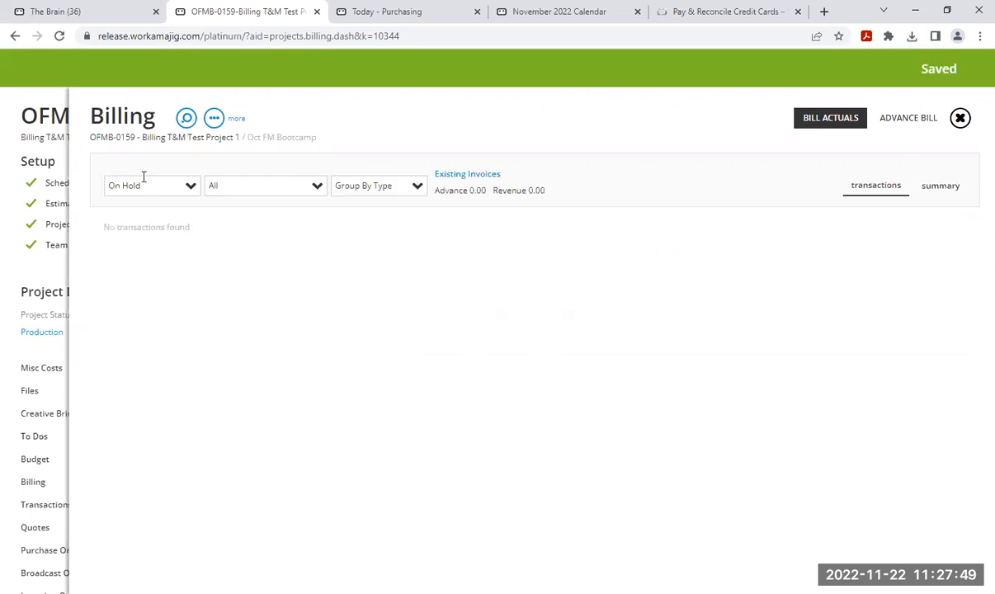
Filter the billing transactions by Transferred and by Adjusted to review each group, and return the filter to Unbilled.
{"action": "left_click", "coordinate": [191, 186]}
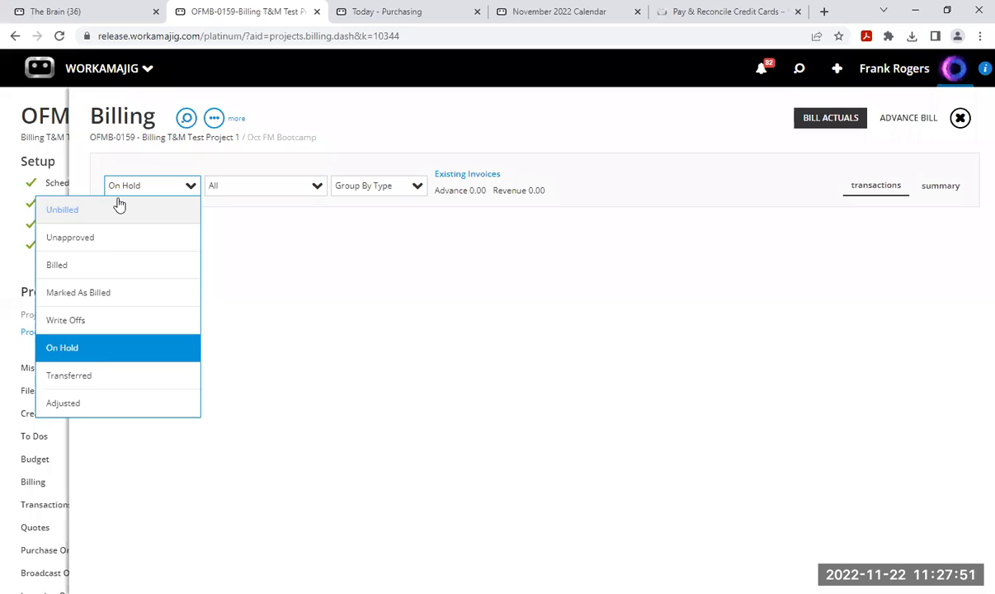
{"action": "left_click", "coordinate": [92, 383]}
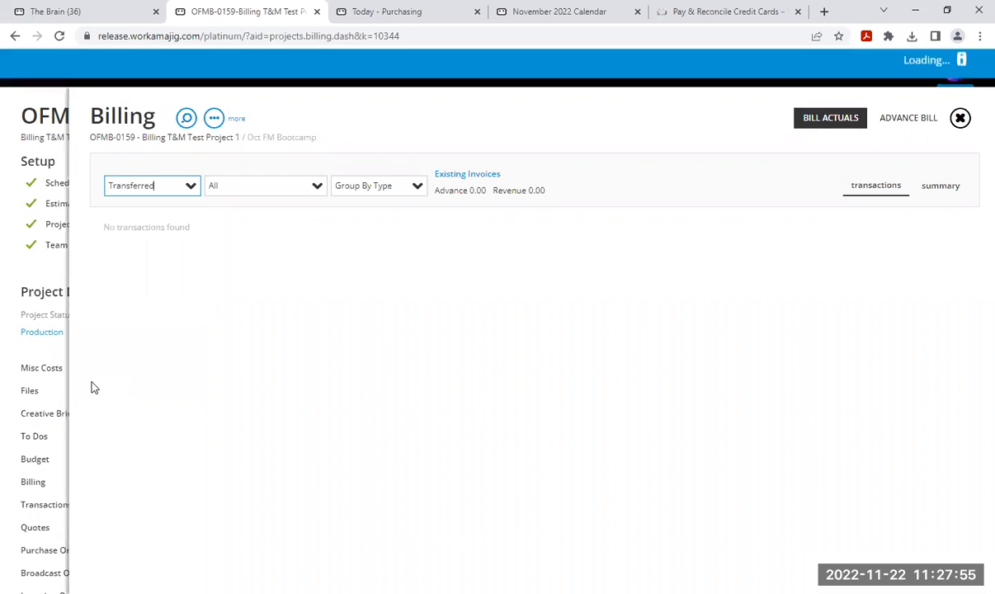
{"action": "left_click", "coordinate": [189, 192]}
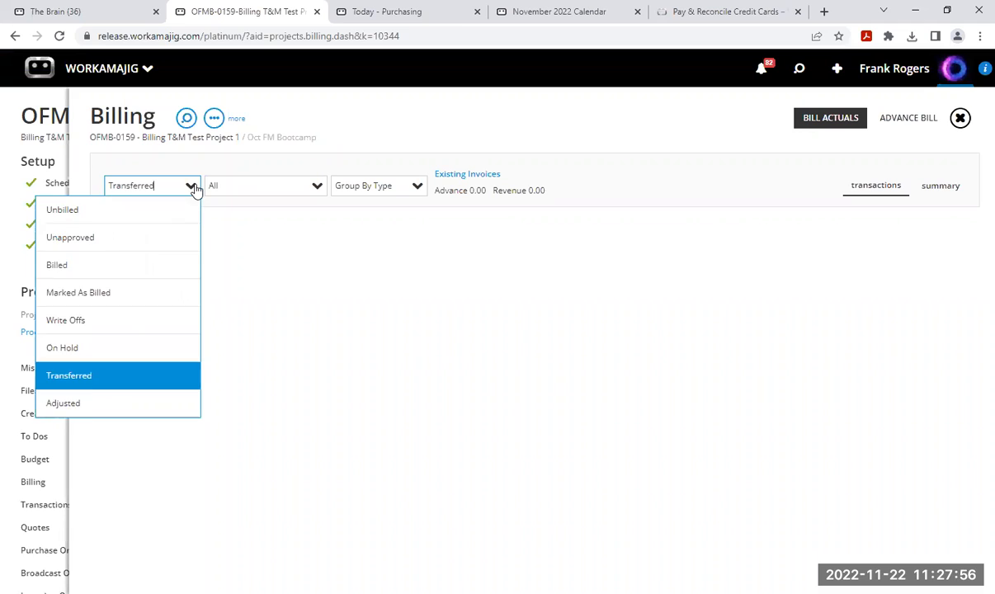
{"action": "left_click", "coordinate": [91, 405]}
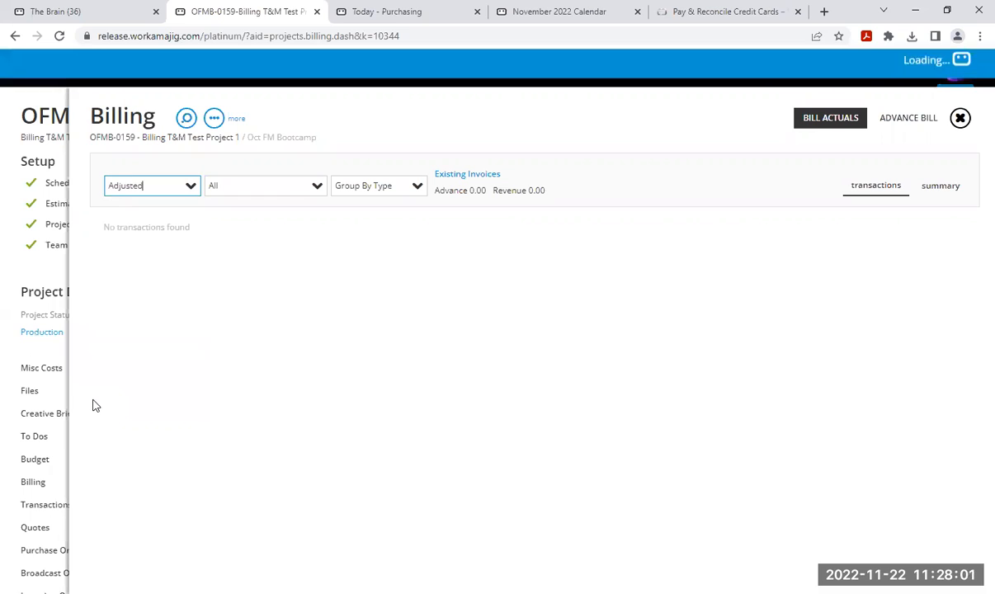
{"action": "left_click", "coordinate": [191, 190]}
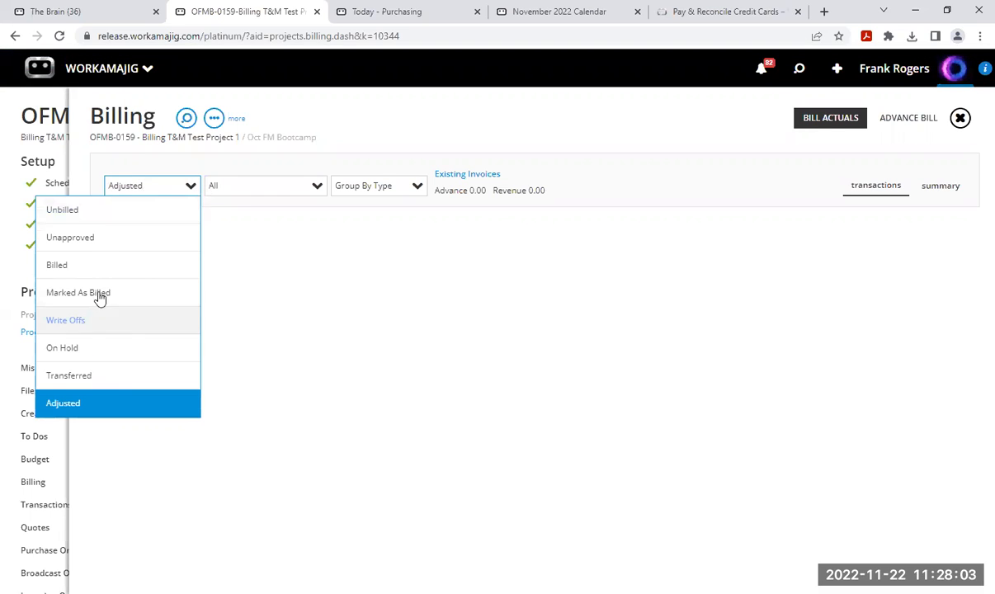
{"action": "left_click", "coordinate": [71, 212]}
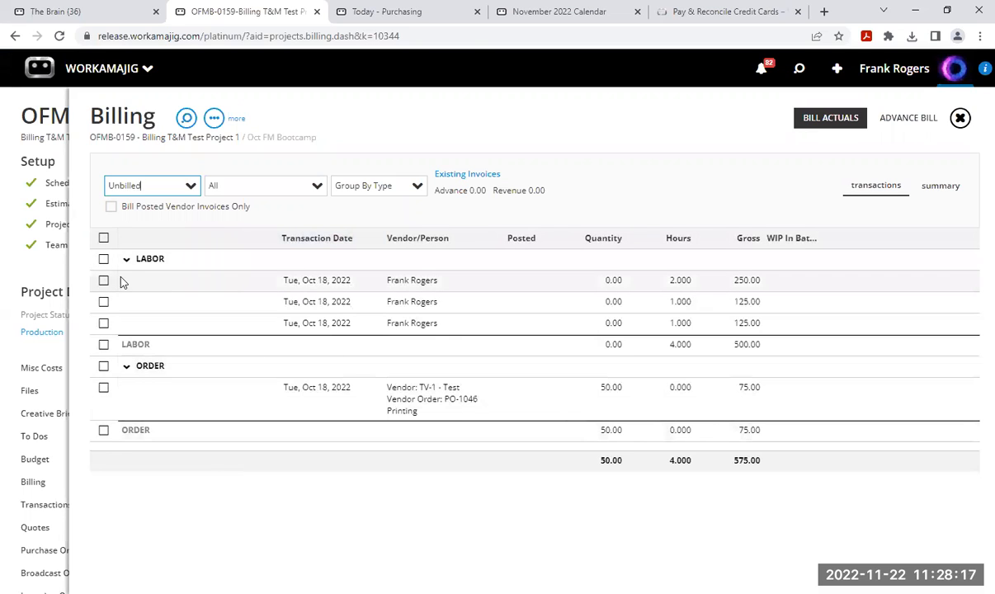
Review the actions available for all unbilled transactions selected together, and for the printing order selected alone.
{"action": "left_click", "coordinate": [104, 239]}
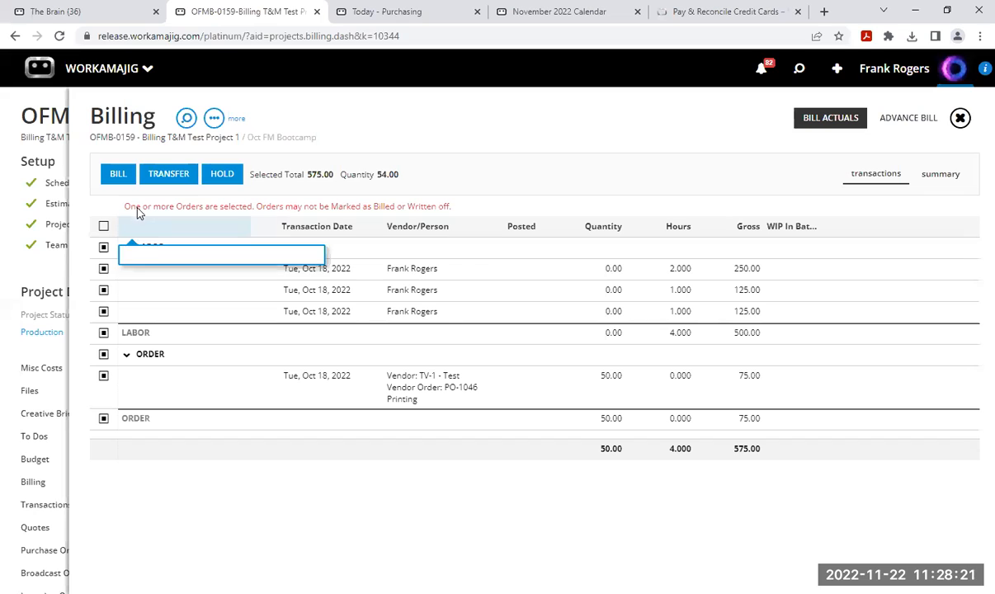
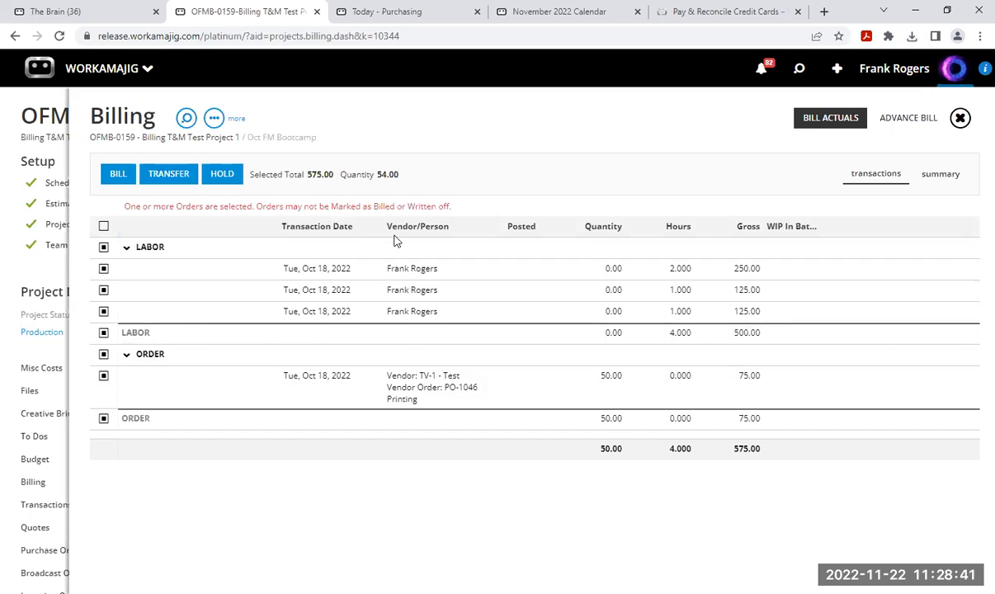
{"action": "left_click", "coordinate": [103, 225]}
{"action": "left_click", "coordinate": [104, 388]}
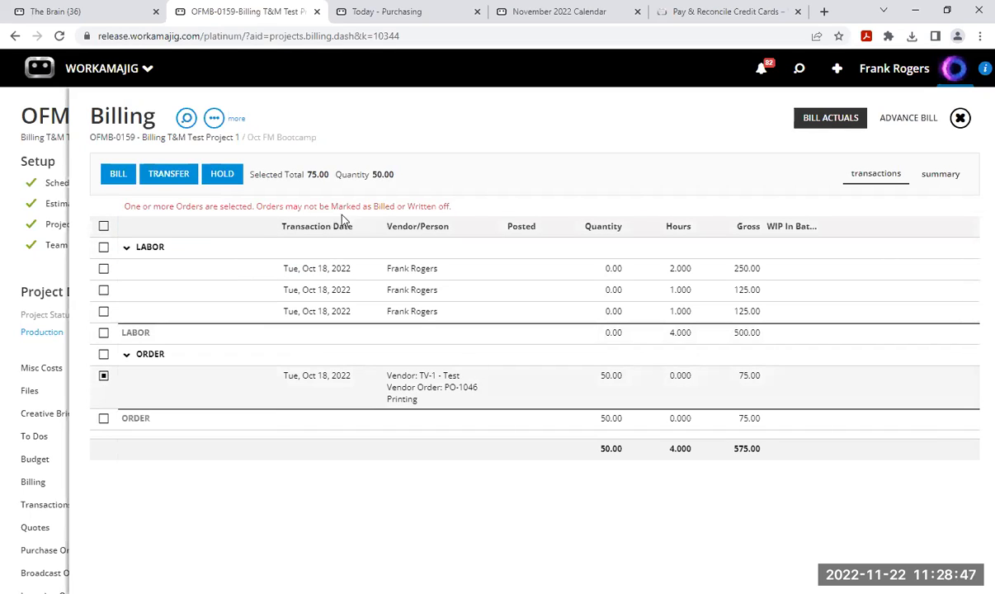
{"action": "left_click", "coordinate": [104, 377]}
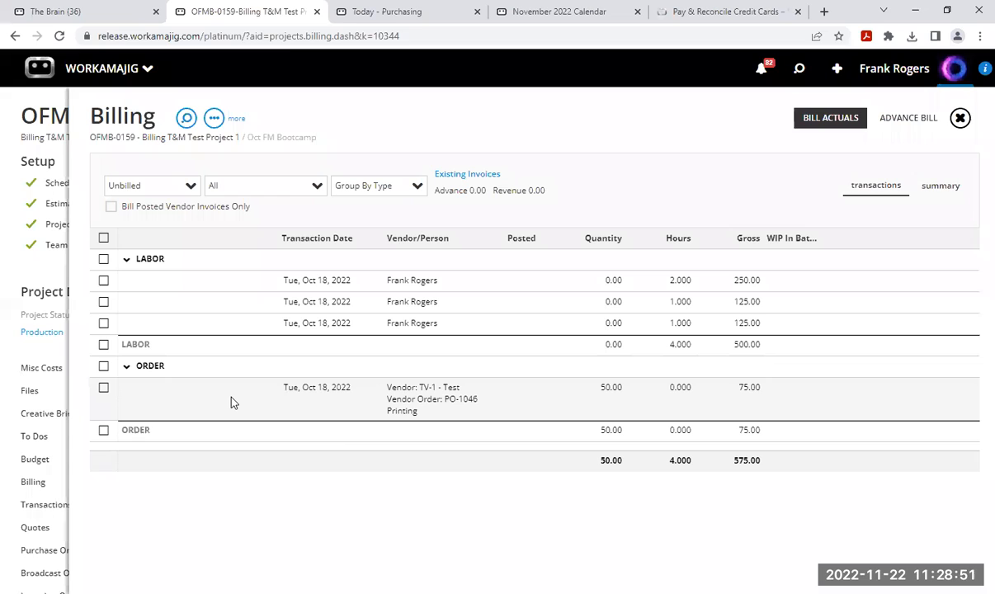
{"action": "left_click", "coordinate": [103, 387]}
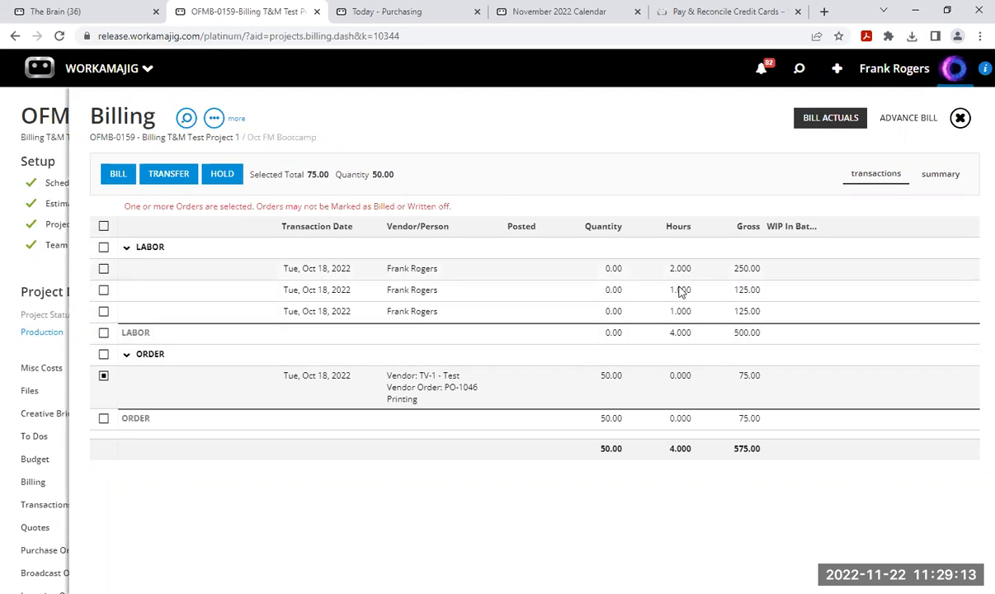
Open the 2-hour Account Management labor entry, check its rate and gross amount, and split off 1 hour as a separate entry.
{"action": "left_click", "coordinate": [361, 273]}
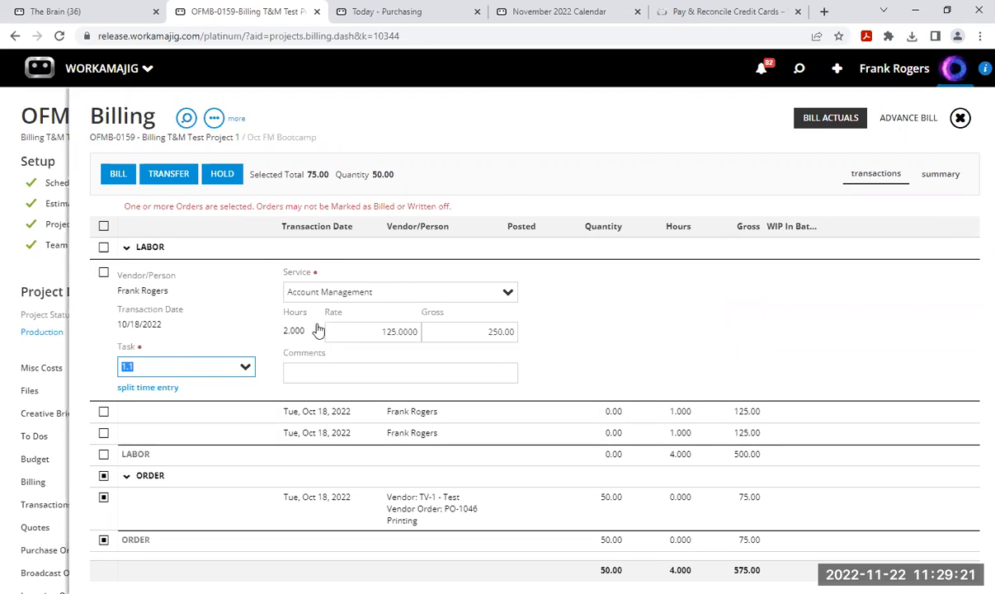
{"action": "left_click", "coordinate": [393, 333]}
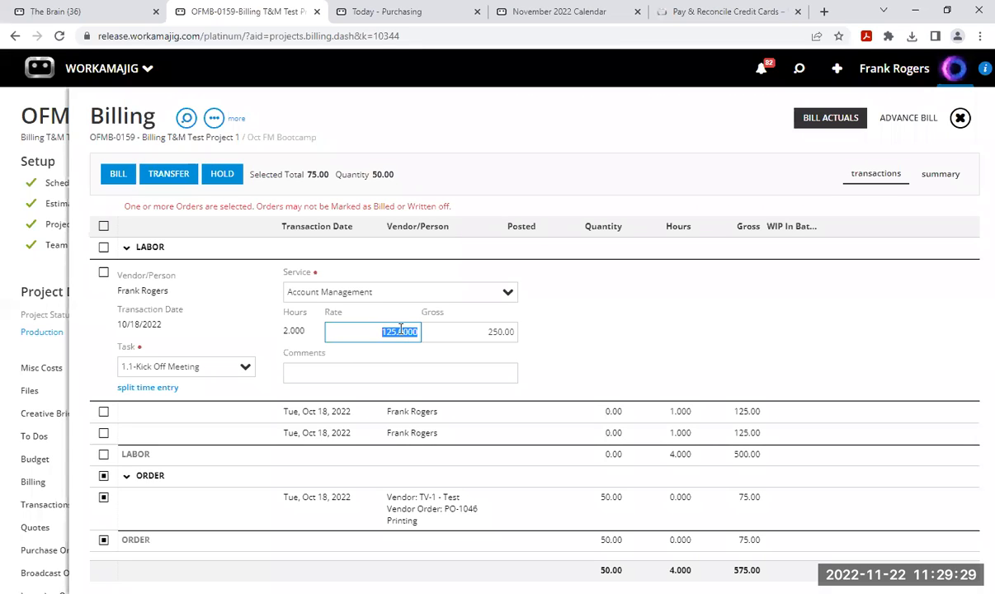
{"action": "left_click", "coordinate": [501, 330]}
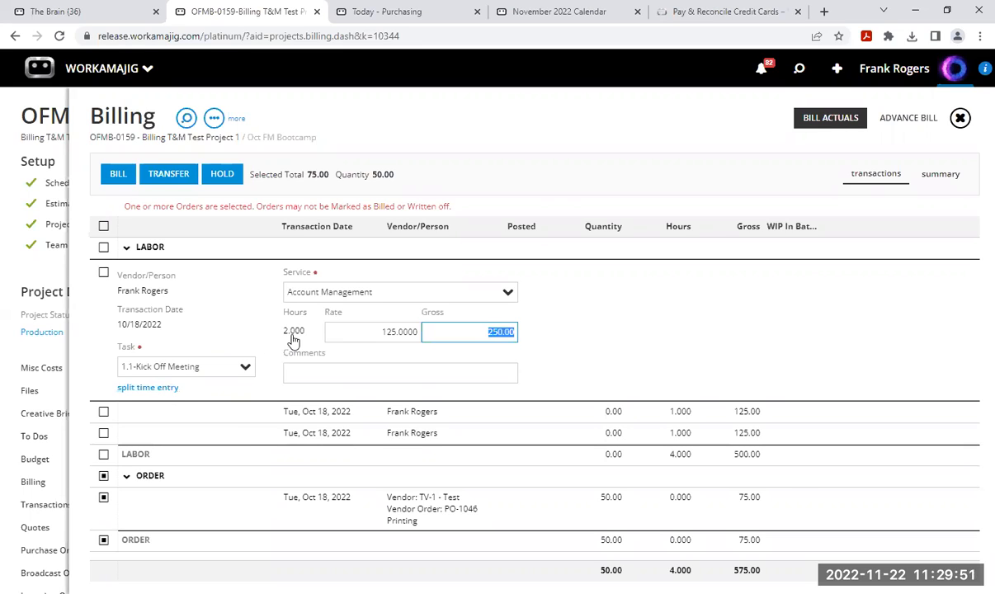
{"action": "left_click", "coordinate": [153, 389]}
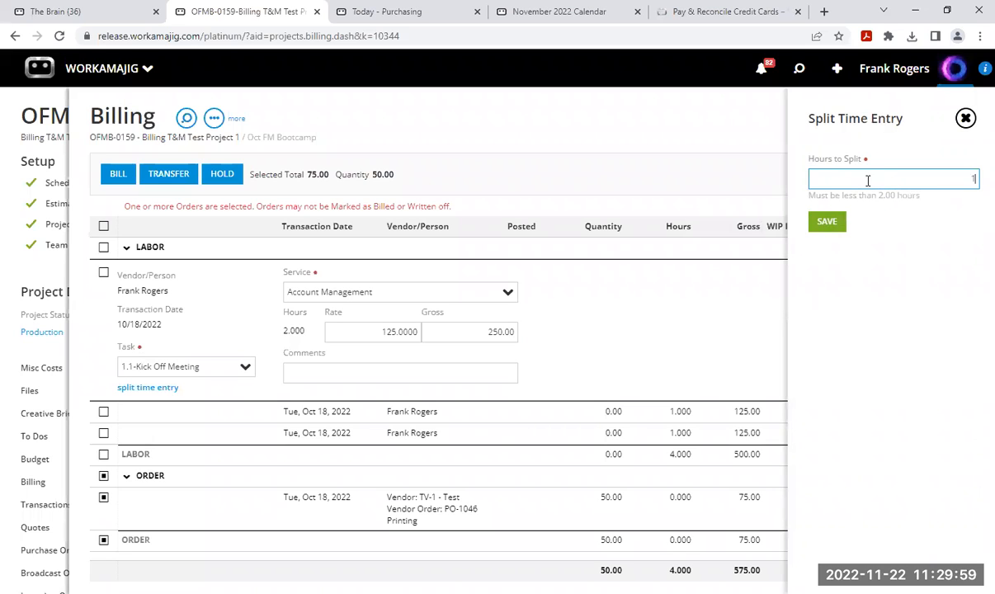
{"action": "type", "text": "1"}
{"action": "left_click", "coordinate": [826, 222]}
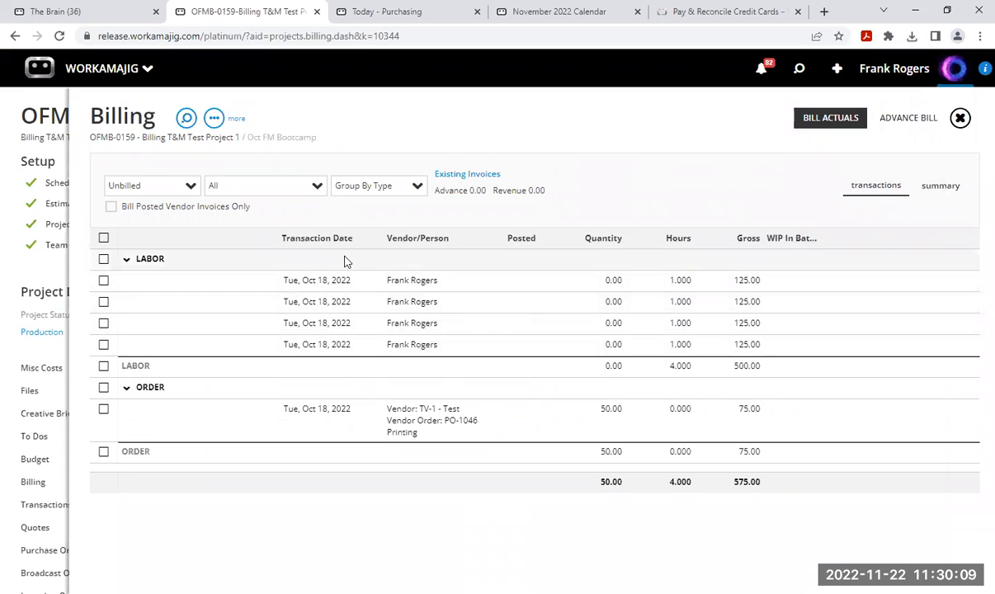
Write off the first one-hour labor entry with the reason Internal Mistake.
{"action": "left_click", "coordinate": [104, 281]}
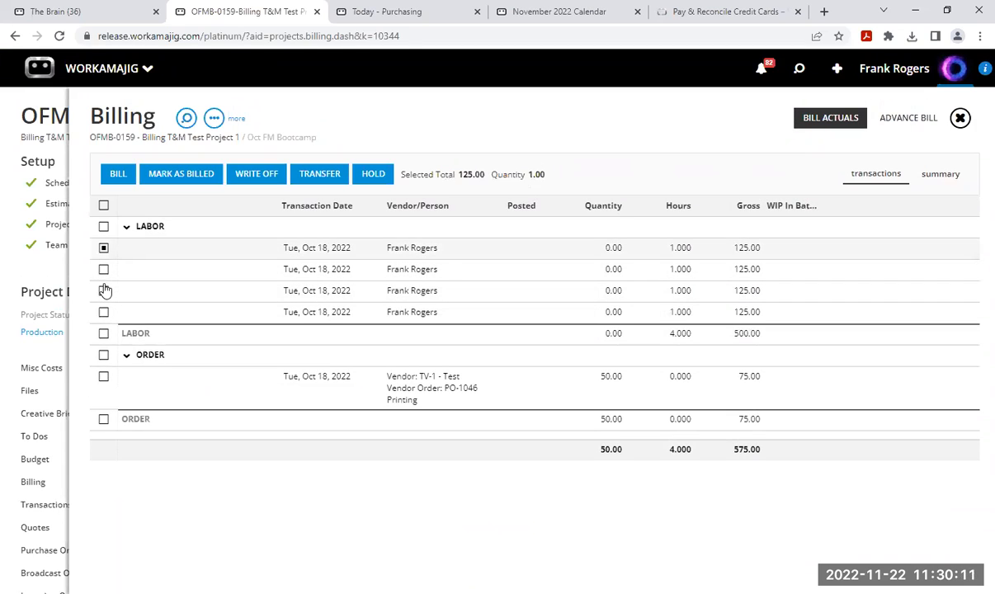
{"action": "left_click", "coordinate": [256, 174]}
{"action": "left_click", "coordinate": [912, 177]}
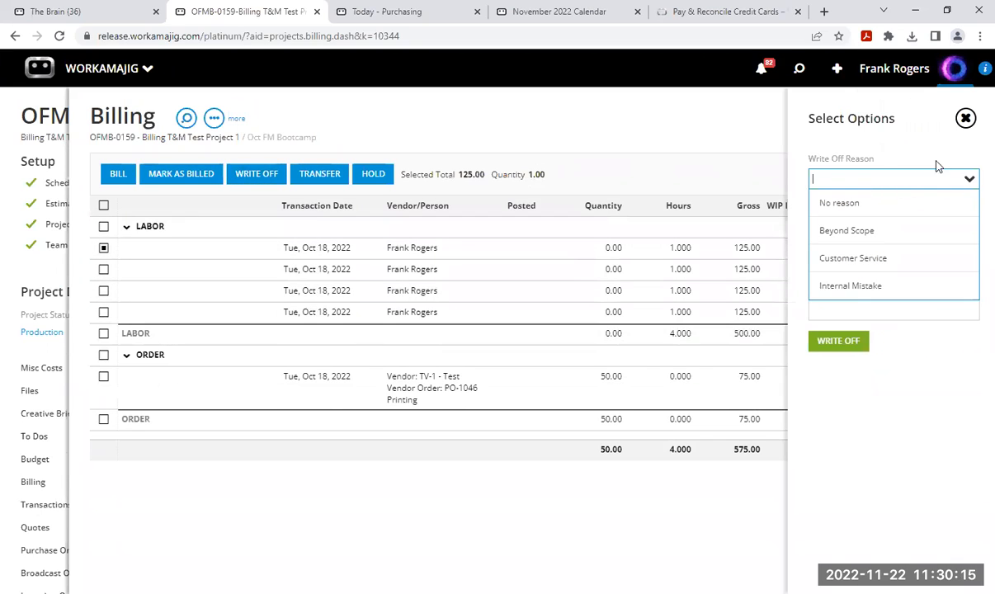
{"action": "left_click", "coordinate": [850, 286]}
{"action": "left_click", "coordinate": [839, 341]}
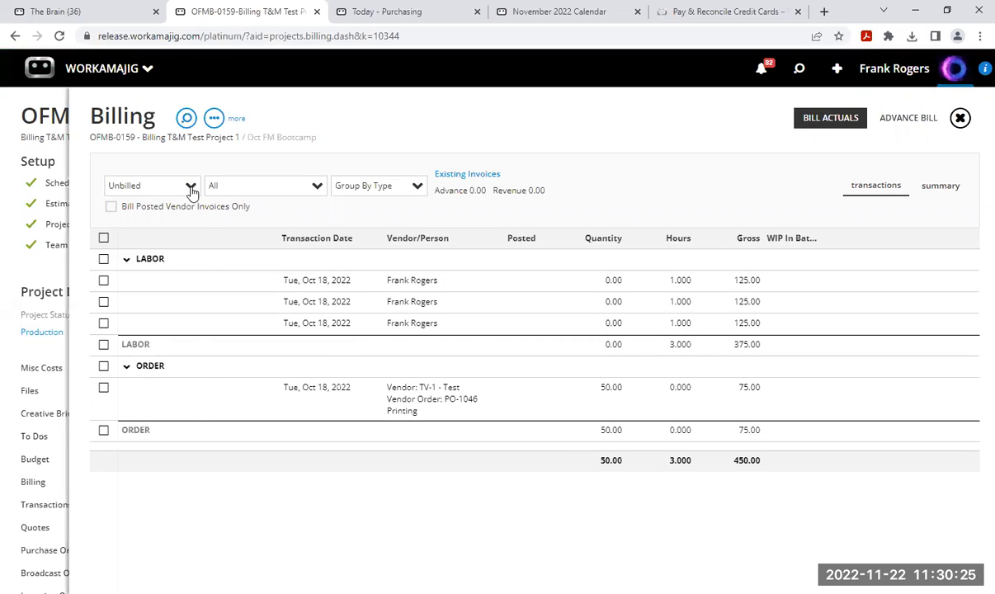
Filter the transactions by Write Offs, check the undo option for the written-off labor entry, and return the filter to Unbilled.
{"action": "left_click", "coordinate": [192, 191]}
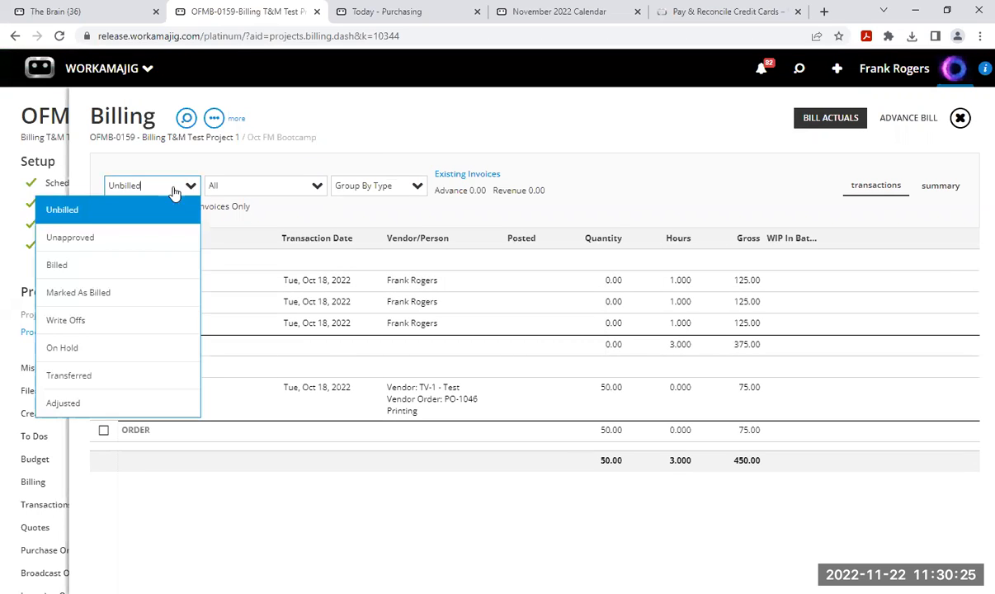
{"action": "left_click", "coordinate": [89, 327]}
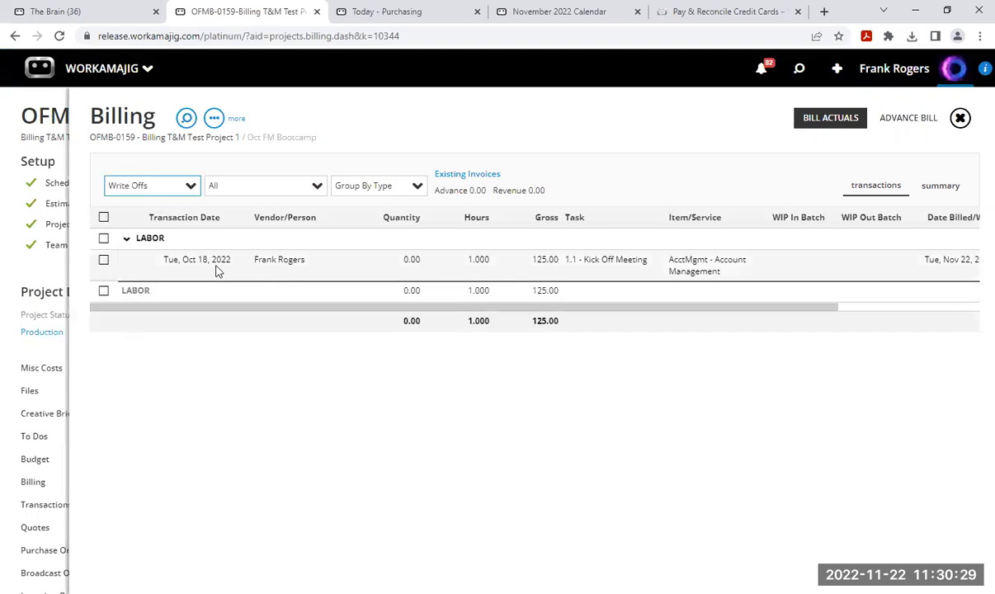
{"action": "left_click", "coordinate": [103, 260]}
{"action": "left_click", "coordinate": [110, 175]}
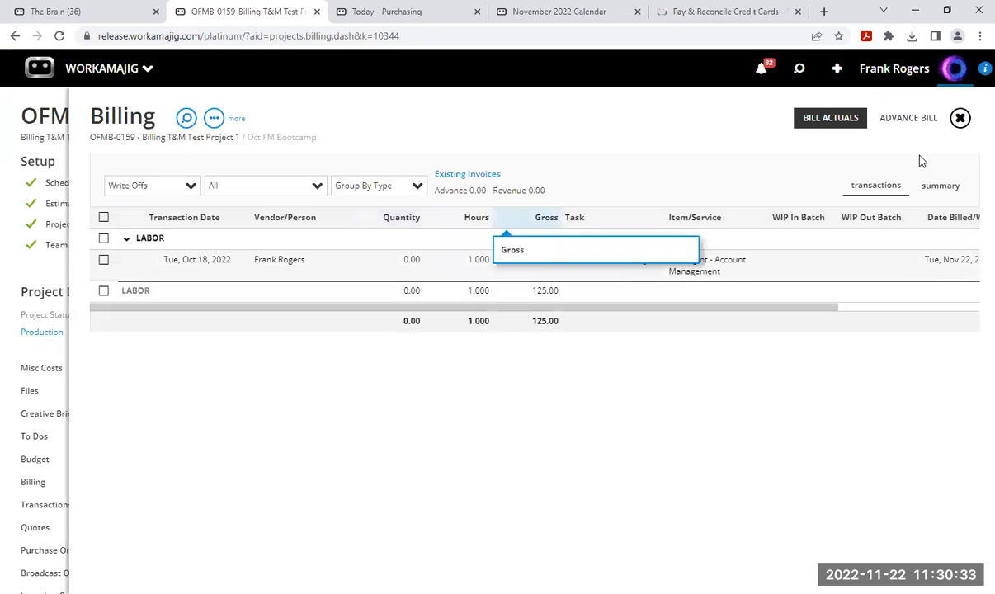
{"action": "left_click", "coordinate": [182, 180]}
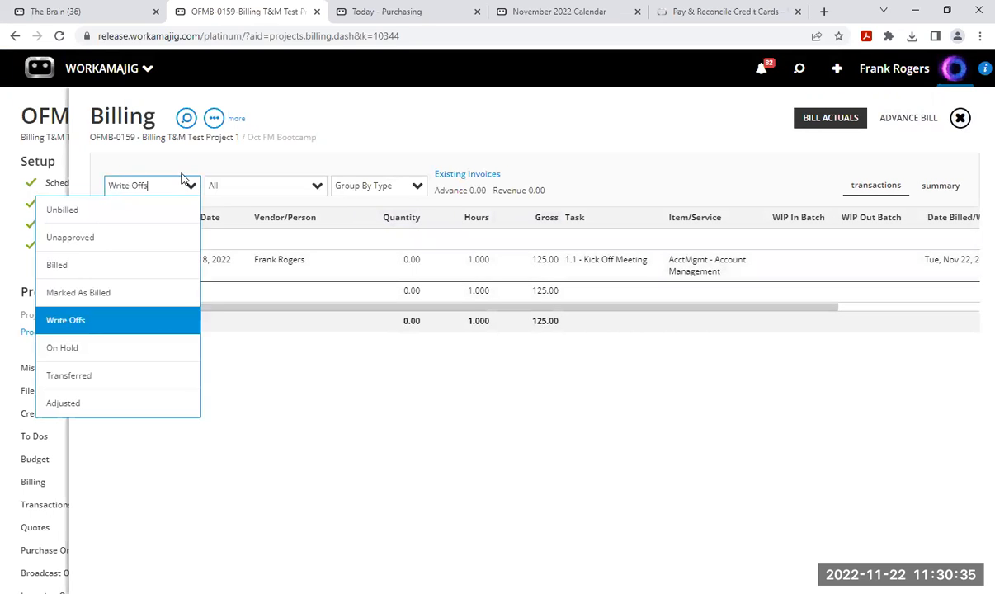
{"action": "left_click", "coordinate": [93, 213]}
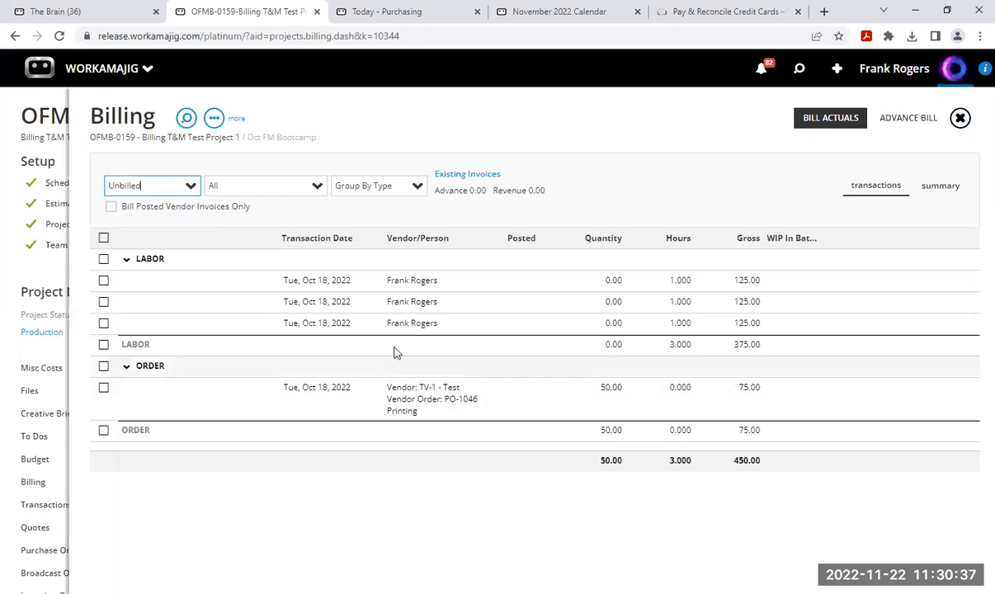
Create one invoice for the three labor entries and the printing order, using One Per Billing Item and Item and a 450.00 total.
{"action": "left_click", "coordinate": [103, 280]}
{"action": "left_click", "coordinate": [104, 270]}
{"action": "left_click", "coordinate": [104, 290]}
{"action": "left_click", "coordinate": [104, 356]}
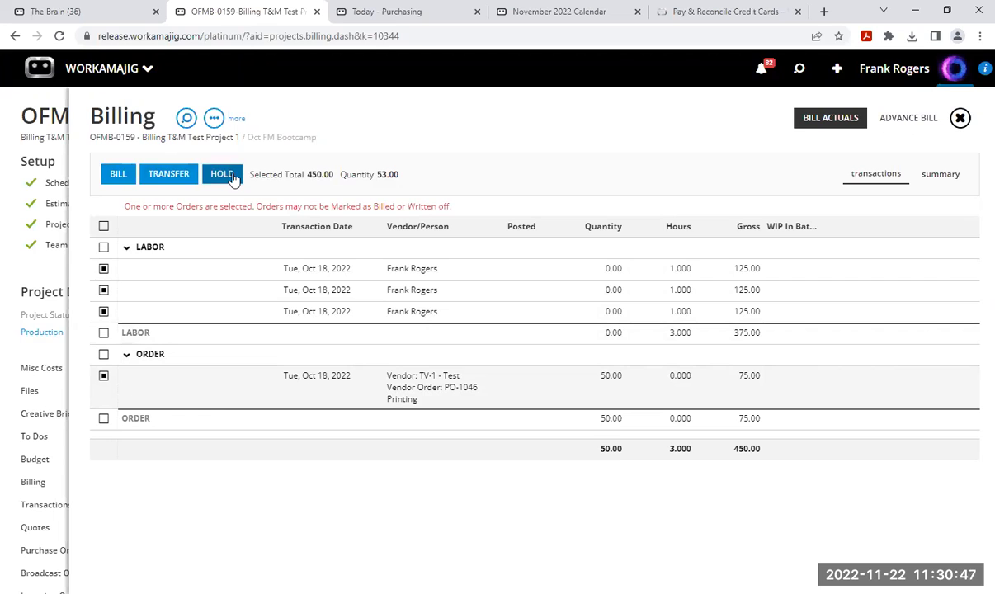
{"action": "left_click", "coordinate": [118, 176]}
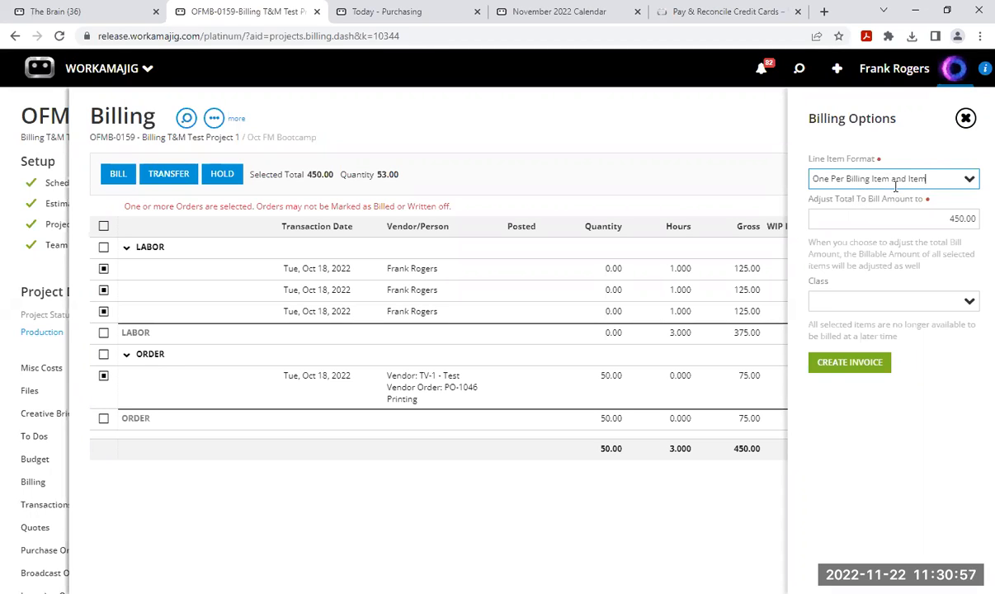
{"action": "double_click", "coordinate": [960, 219]}
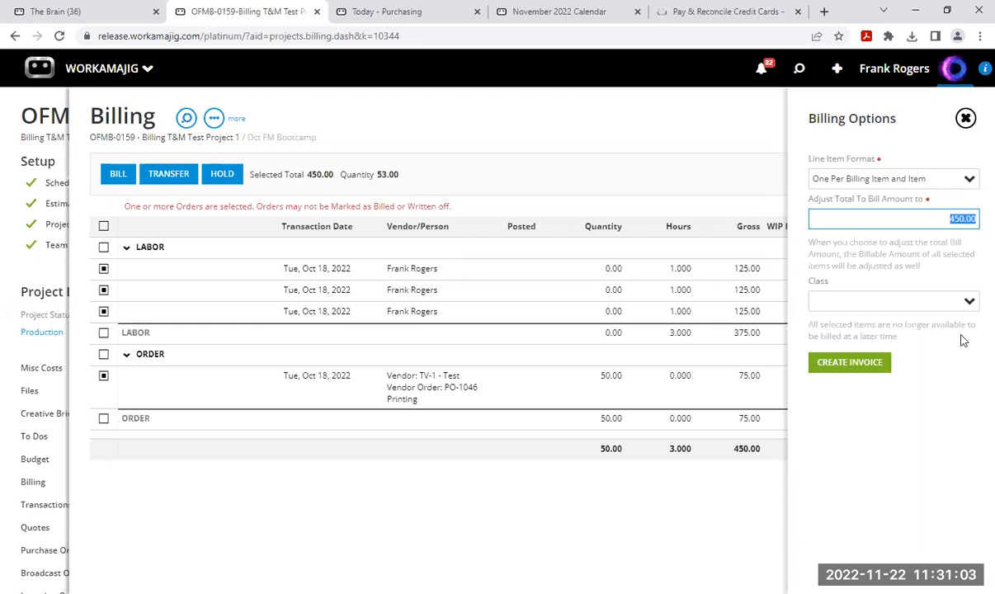
{"action": "left_click", "coordinate": [960, 220]}
{"action": "left_click", "coordinate": [955, 219]}
{"action": "left_click", "coordinate": [857, 367]}
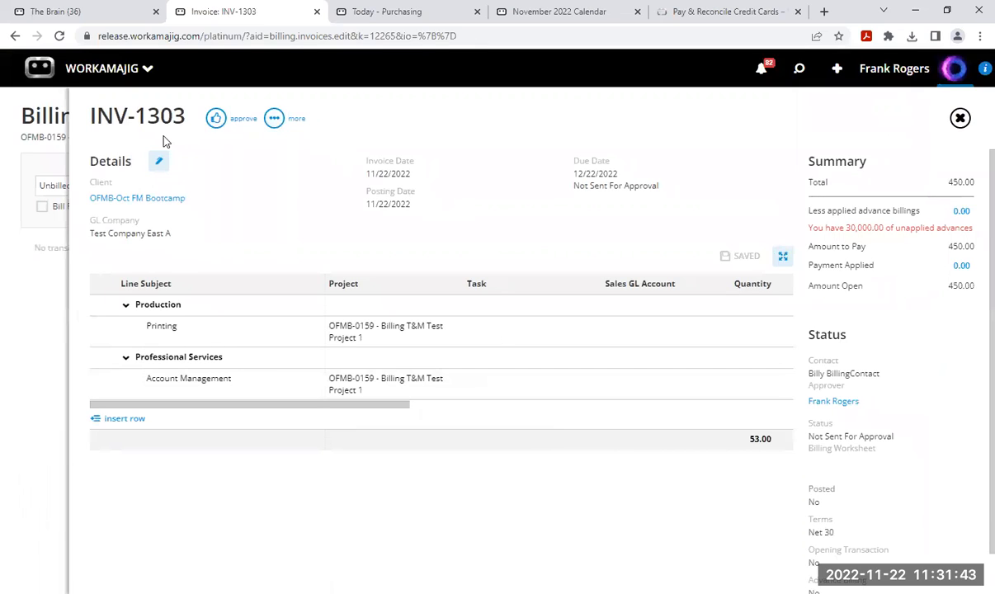
Approve the new invoice with an approval comment and post it.
{"action": "left_click", "coordinate": [217, 124]}
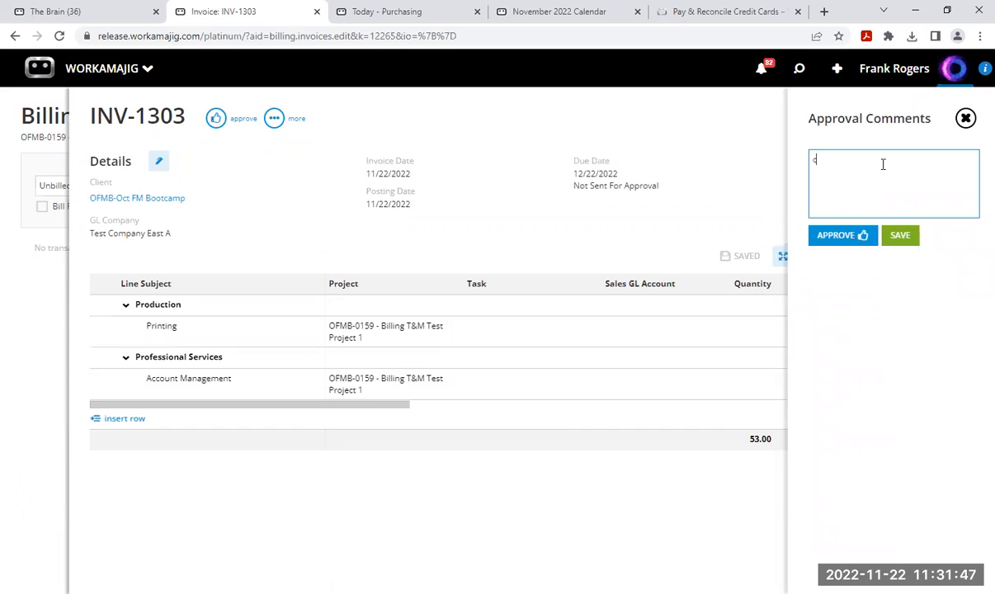
{"action": "left_click", "coordinate": [848, 235]}
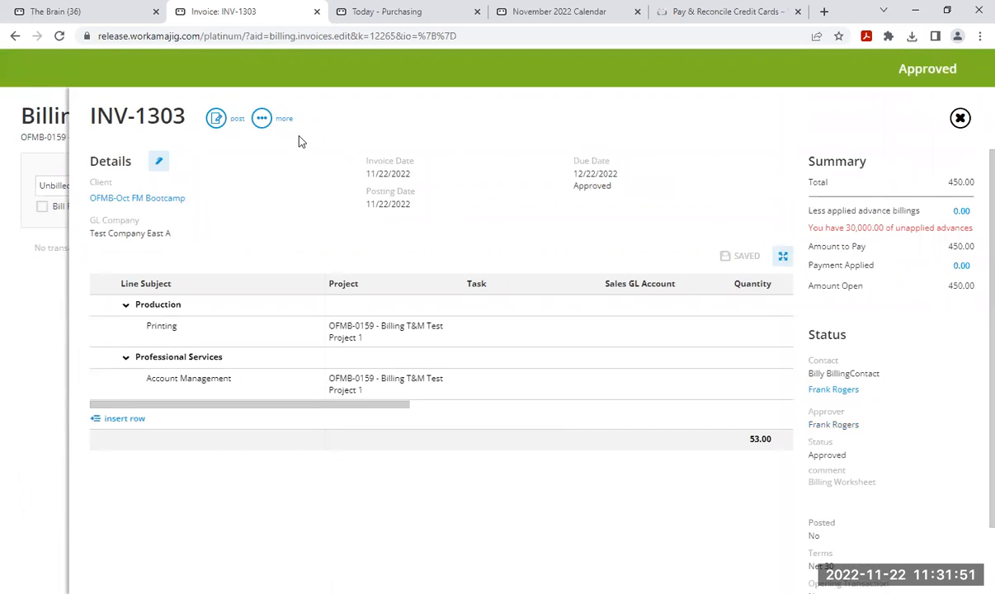
{"action": "left_click", "coordinate": [215, 118]}
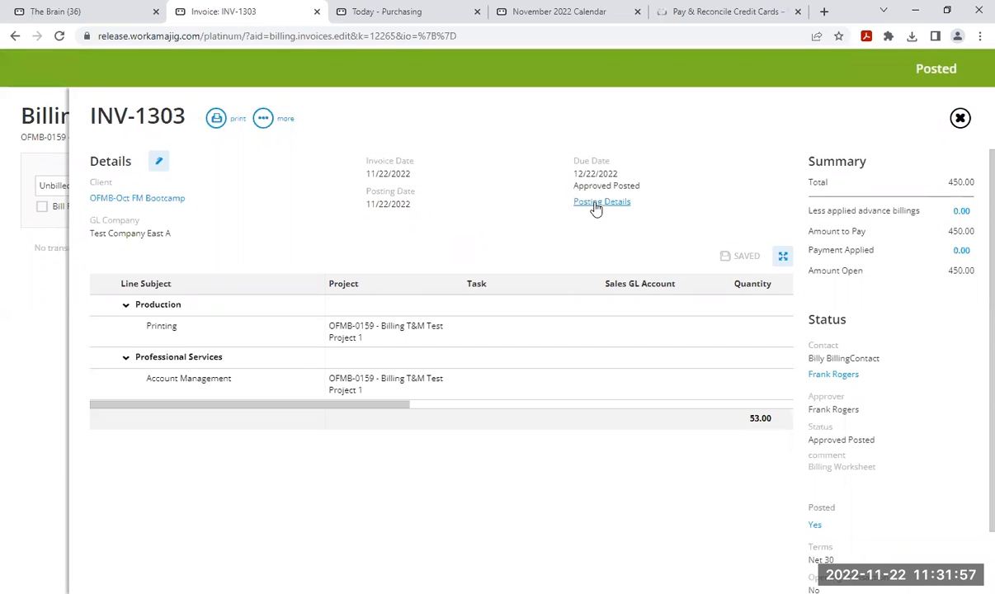
Review the invoice's accrual posting details, close them, and unpost the invoice.
{"action": "left_click", "coordinate": [595, 207]}
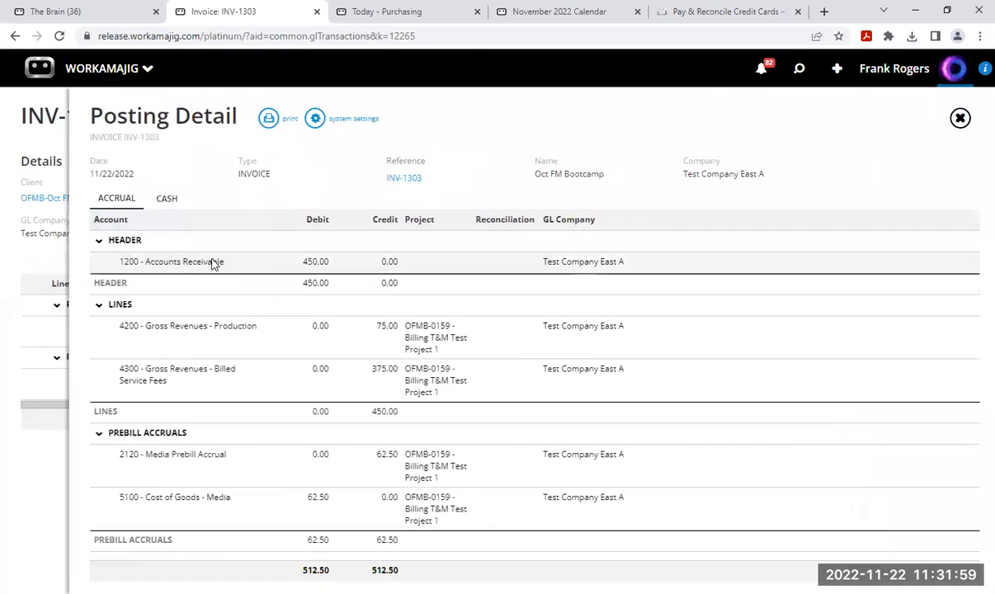
{"action": "left_click", "coordinate": [266, 263]}
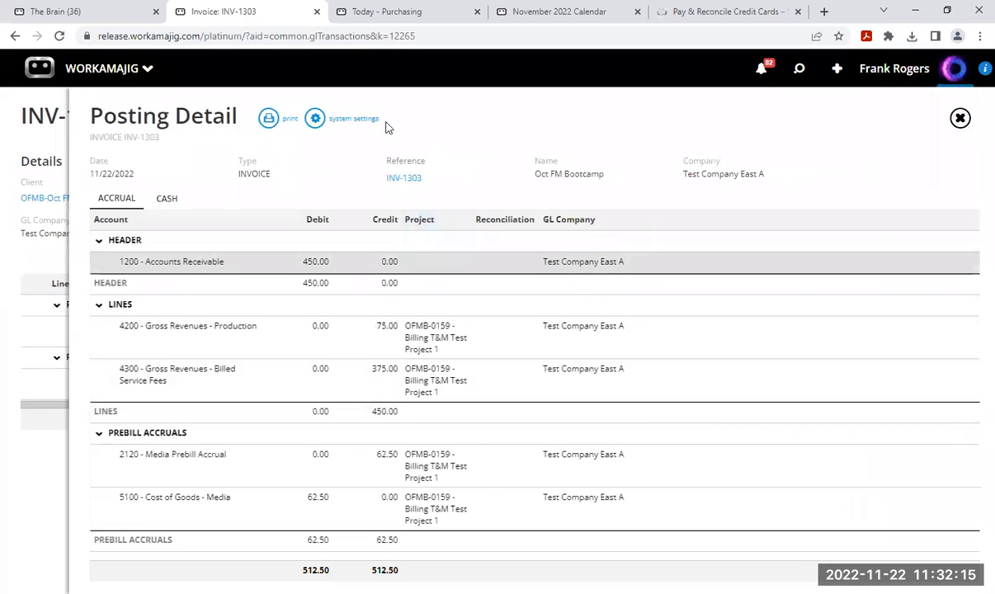
{"action": "left_click", "coordinate": [961, 120]}
{"action": "left_click", "coordinate": [262, 118]}
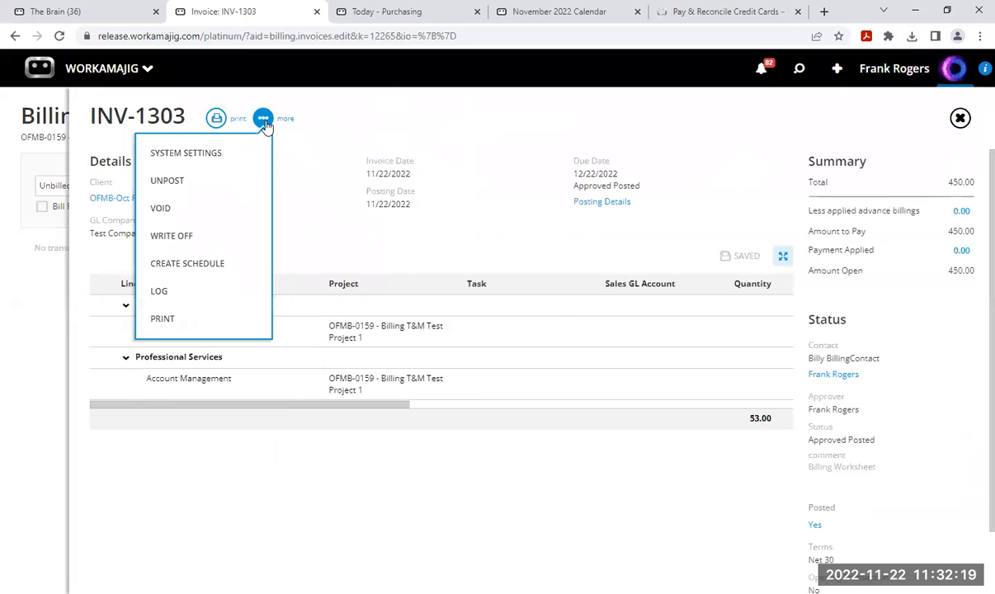
{"action": "left_click", "coordinate": [185, 179]}
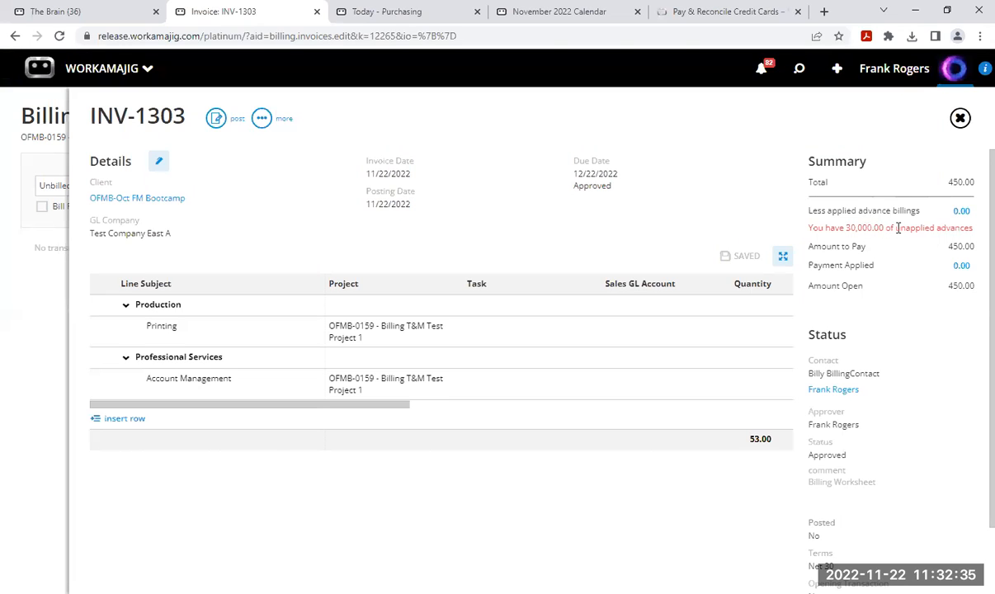
Apply advance billing invoice INV-1302 to INV-1303 and post INV-1303 again.
{"action": "left_click", "coordinate": [961, 213]}
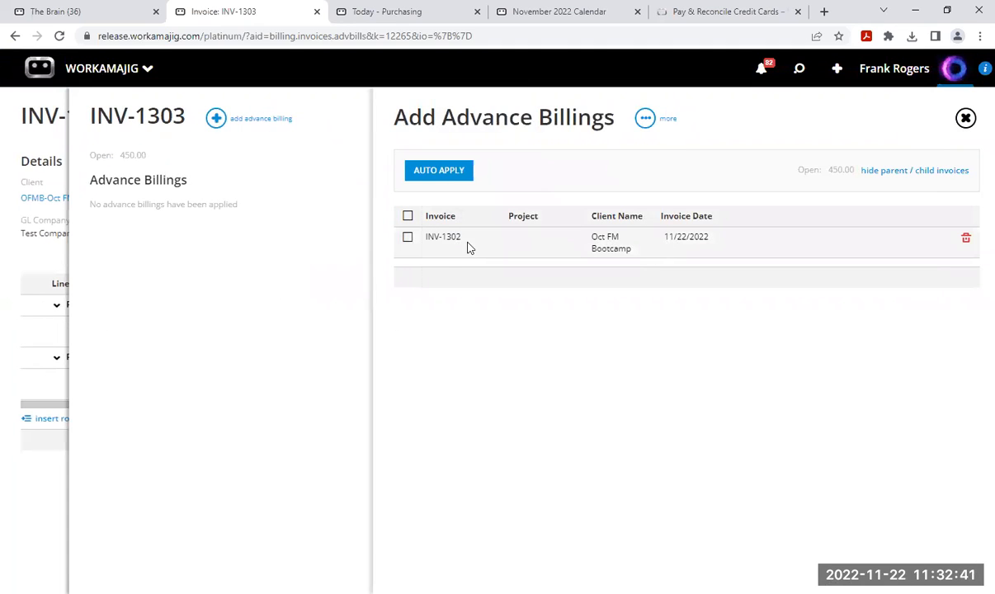
{"action": "left_click", "coordinate": [408, 238]}
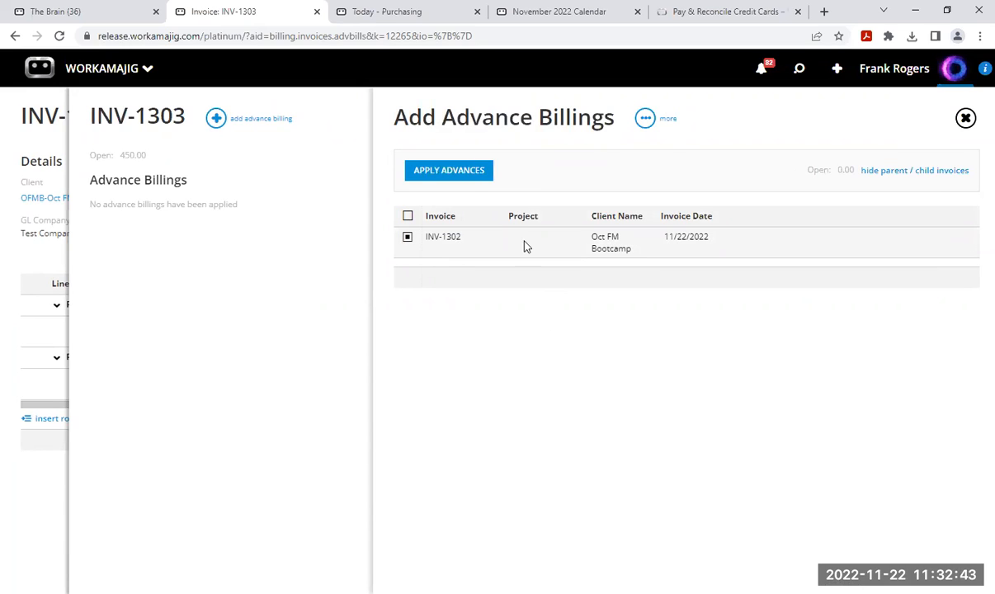
{"action": "left_click", "coordinate": [453, 181]}
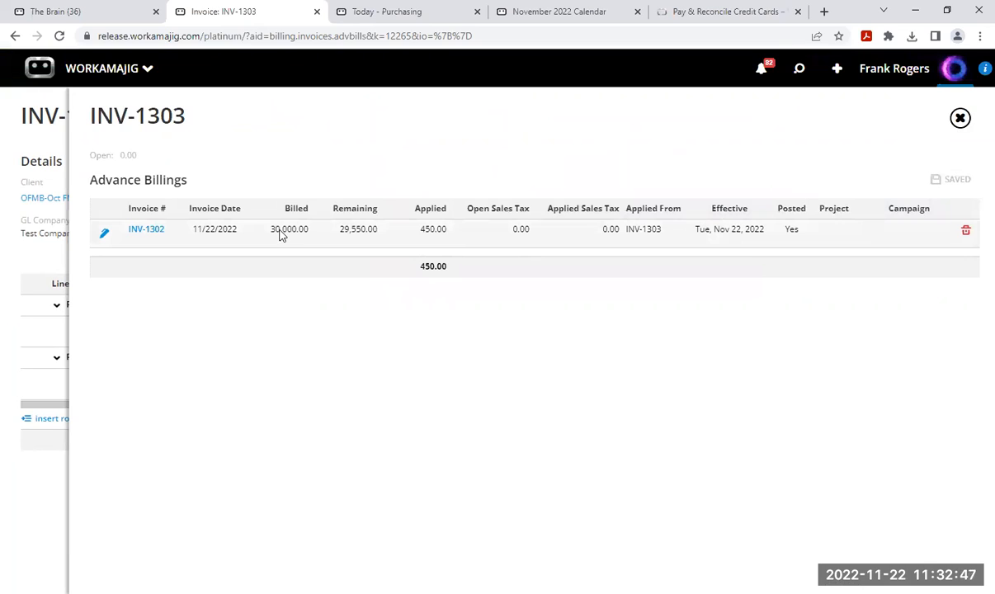
{"action": "left_click", "coordinate": [960, 119]}
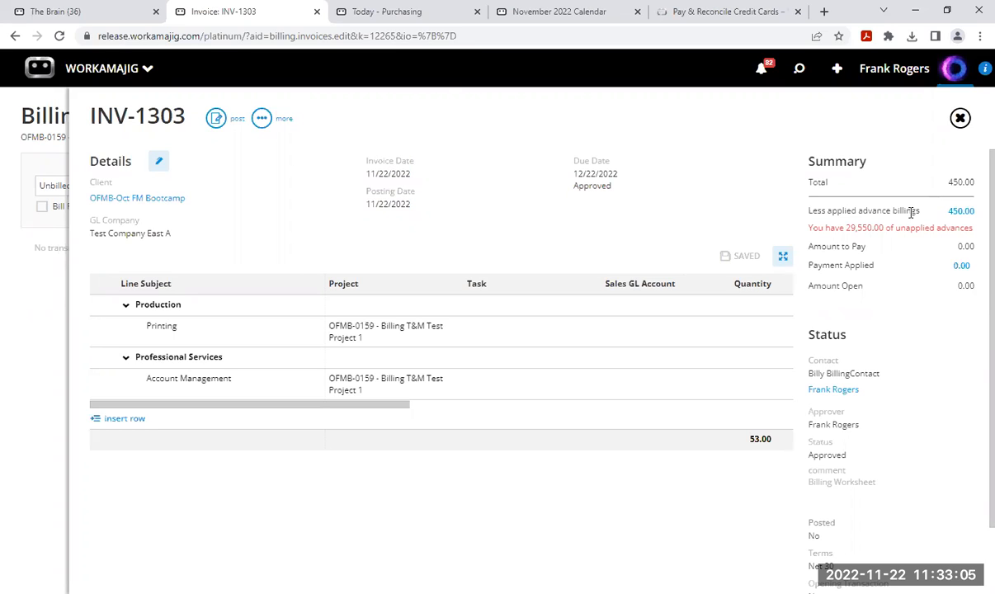
{"action": "left_click", "coordinate": [217, 128]}
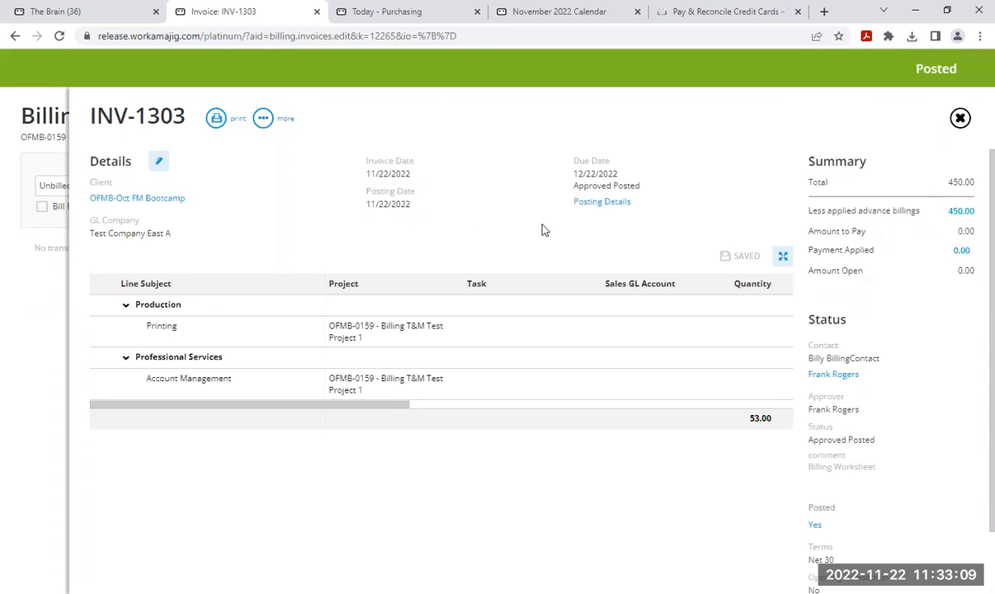
Review the accrual posting details of INV-1303, close the invoice and project, and return to the projects list.
{"action": "left_click", "coordinate": [606, 203]}
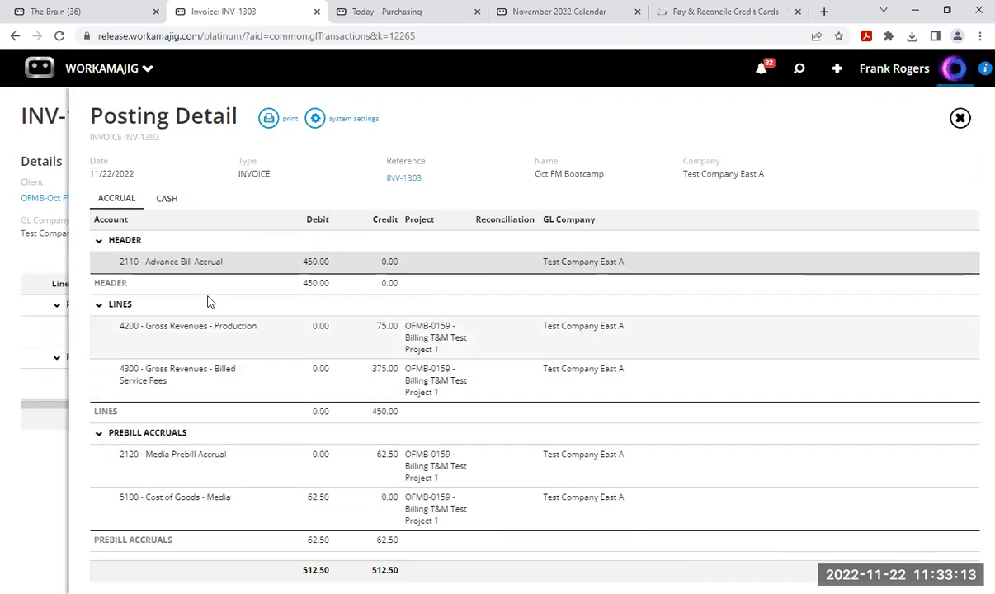
{"action": "left_click", "coordinate": [314, 268]}
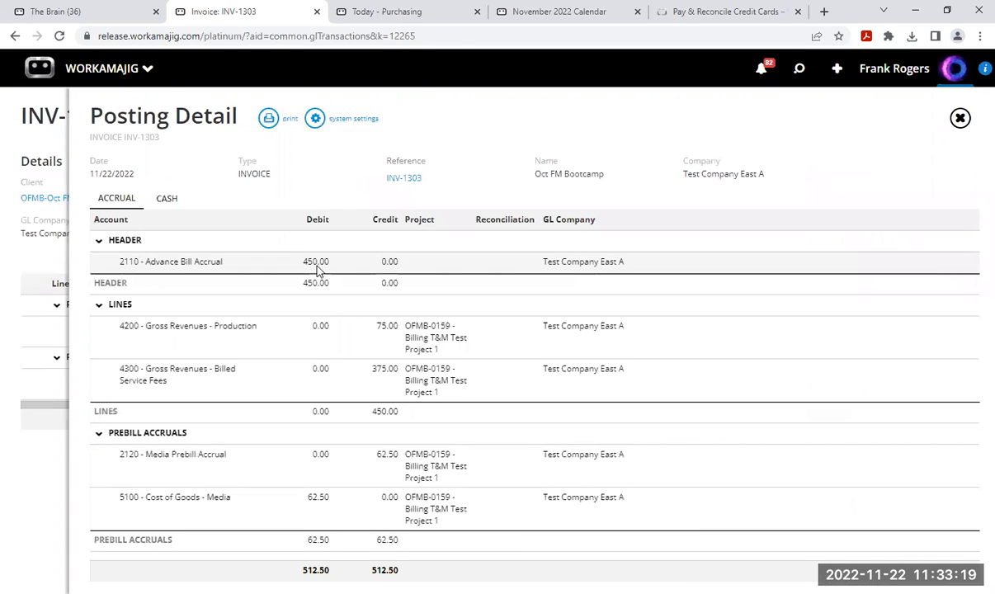
{"action": "left_click", "coordinate": [960, 118]}
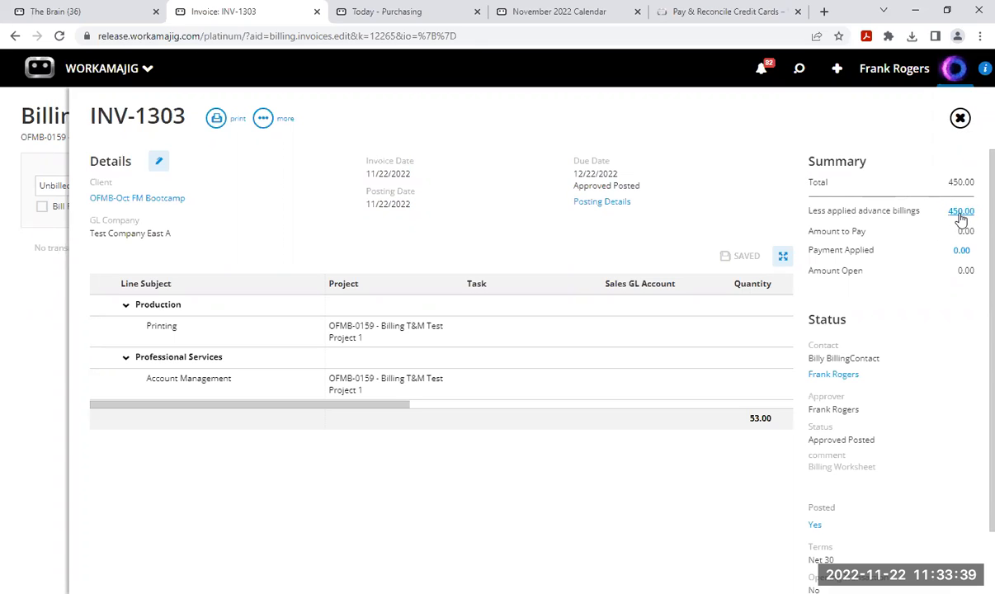
{"action": "left_click", "coordinate": [960, 118]}
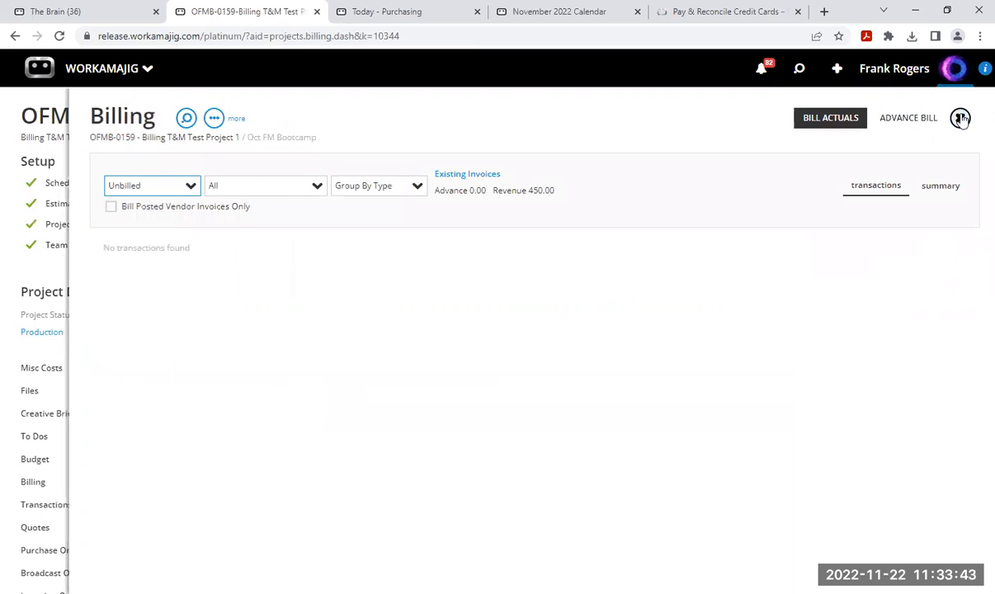
{"action": "left_click", "coordinate": [959, 118]}
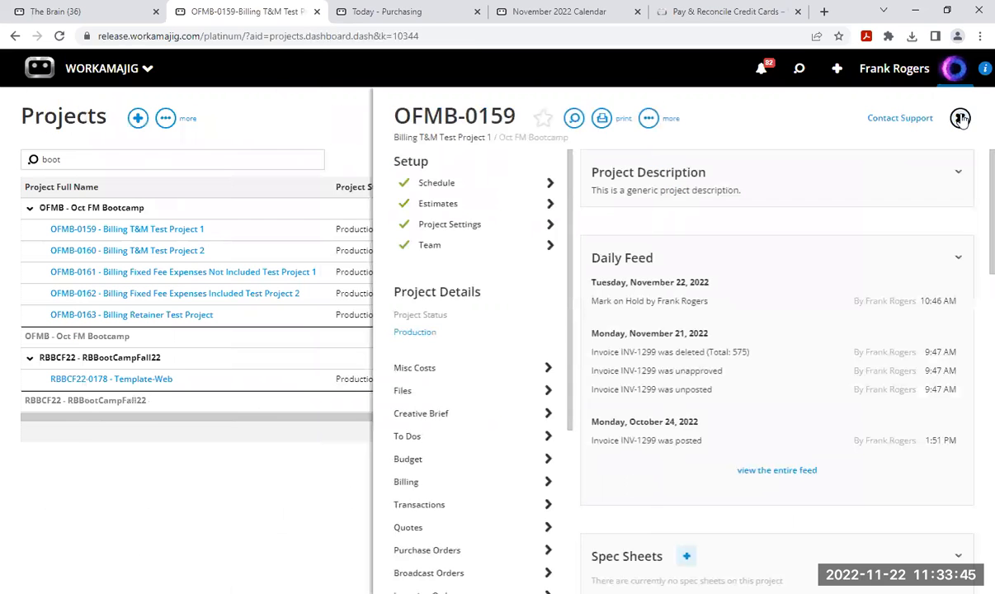
{"action": "left_click", "coordinate": [959, 118]}
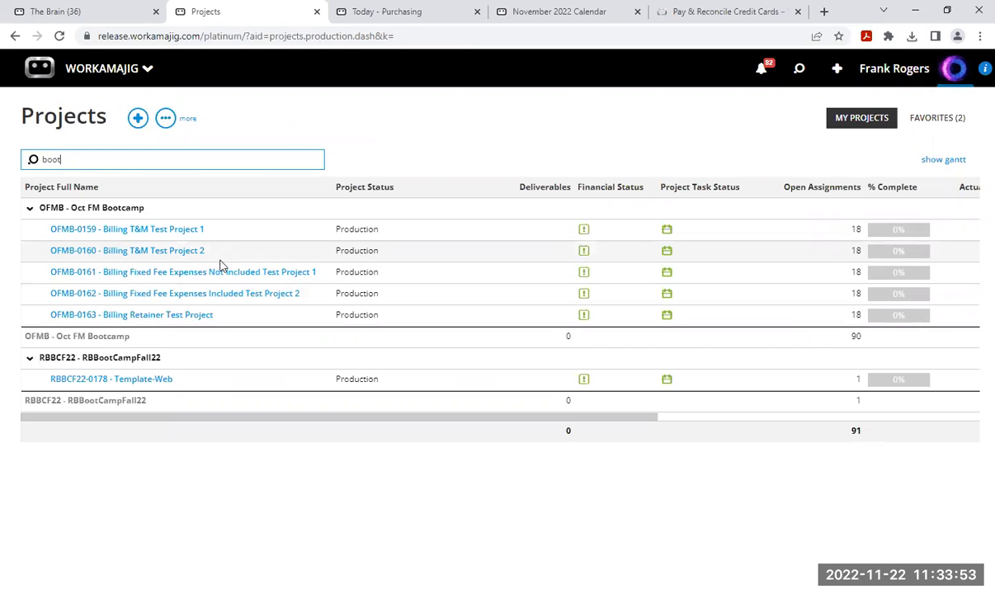
Open the Time and Material mass billing from the billing Today page and search it for client OFMB.
{"action": "left_click", "coordinate": [88, 70]}
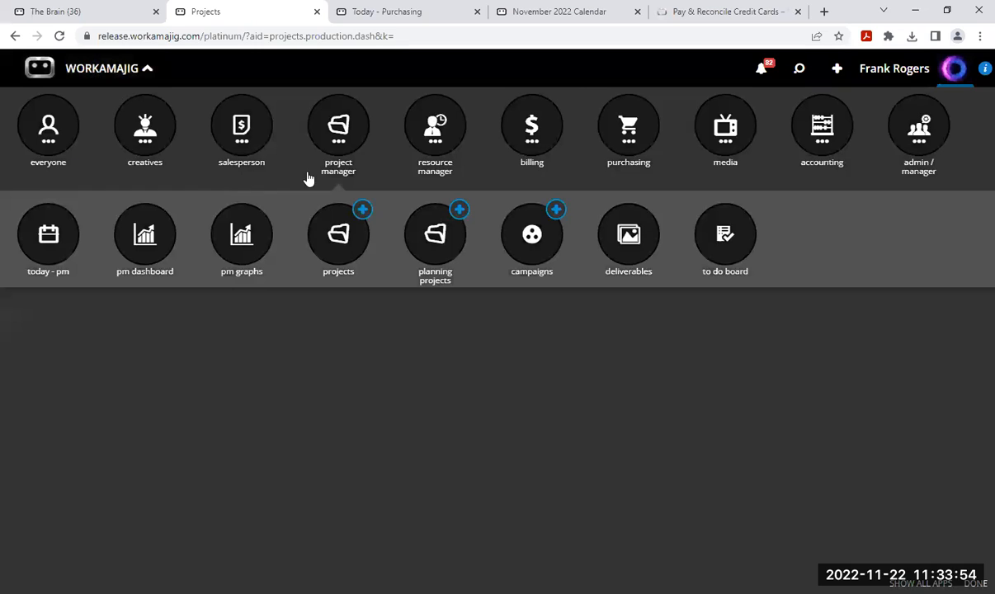
{"action": "left_click", "coordinate": [416, 136]}
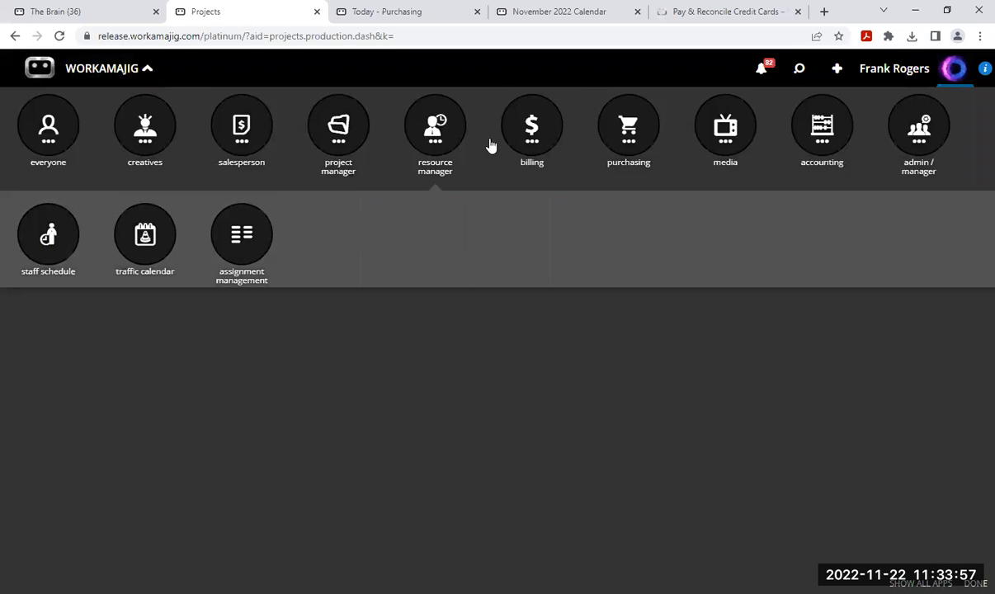
{"action": "left_click", "coordinate": [538, 153]}
{"action": "left_click", "coordinate": [47, 238]}
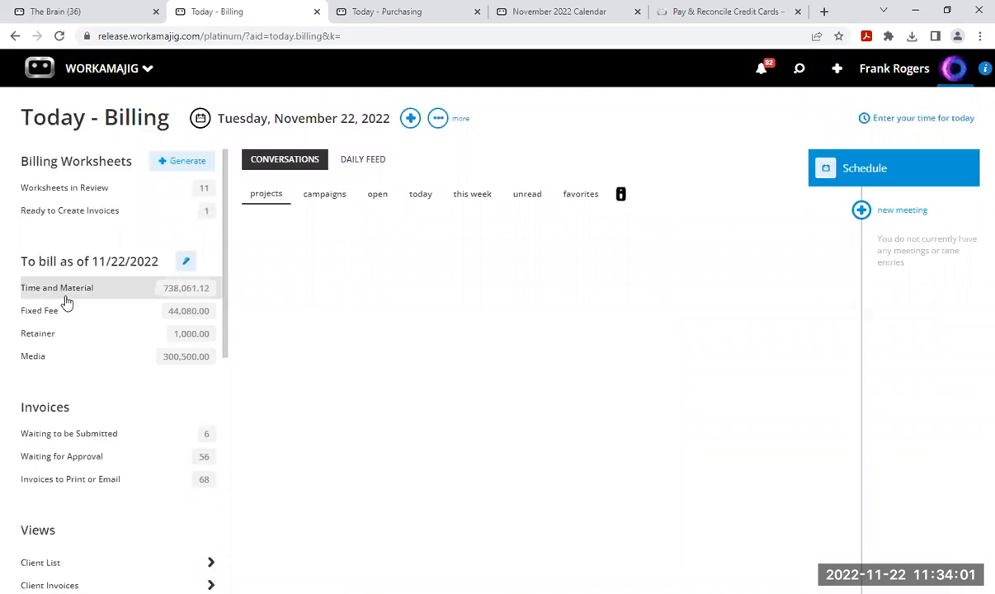
{"action": "left_click", "coordinate": [83, 293]}
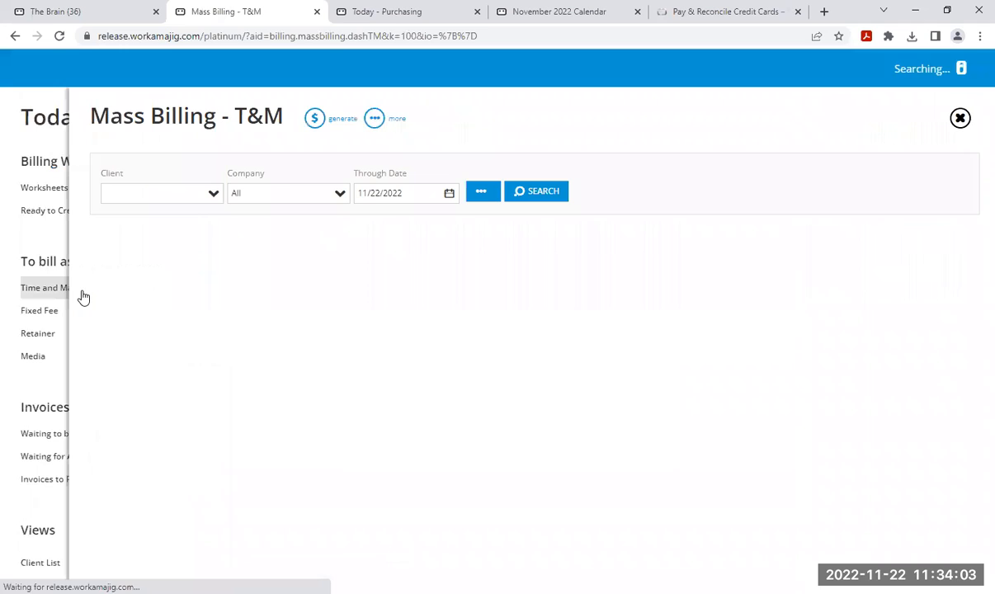
{"action": "right_click", "coordinate": [147, 195]}
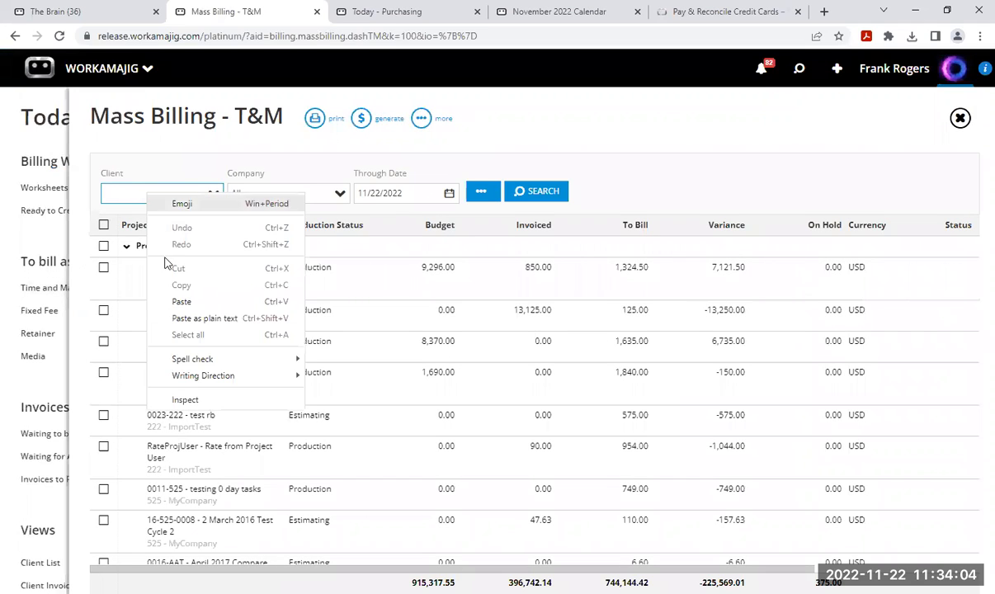
{"action": "left_click", "coordinate": [182, 301]}
{"action": "left_click", "coordinate": [538, 192]}
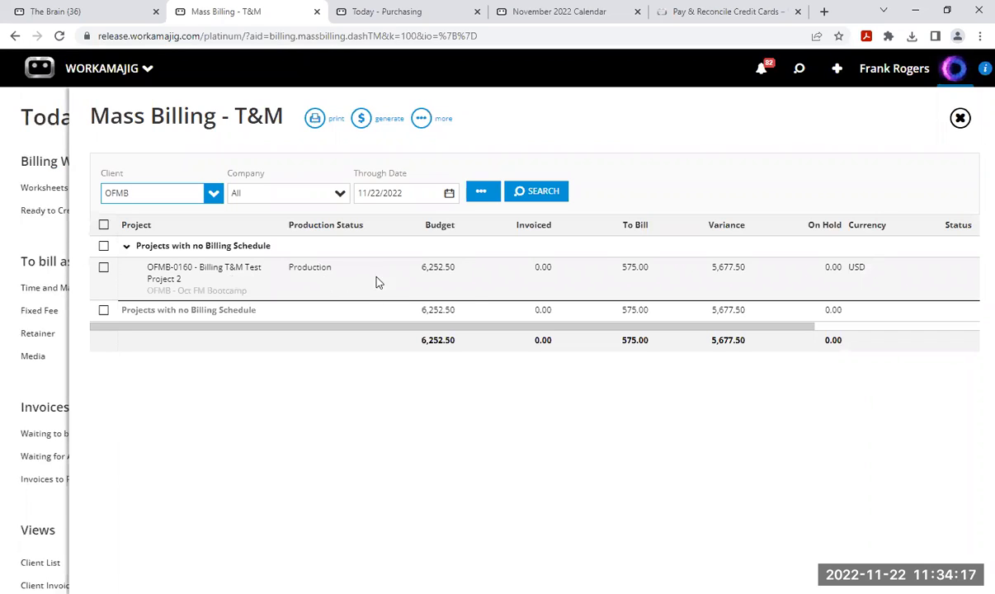
Open the billing transactions of OFMB-0160 - Billing T&M Test Project 2 and look over the labor entry's details.
{"action": "left_click", "coordinate": [492, 283]}
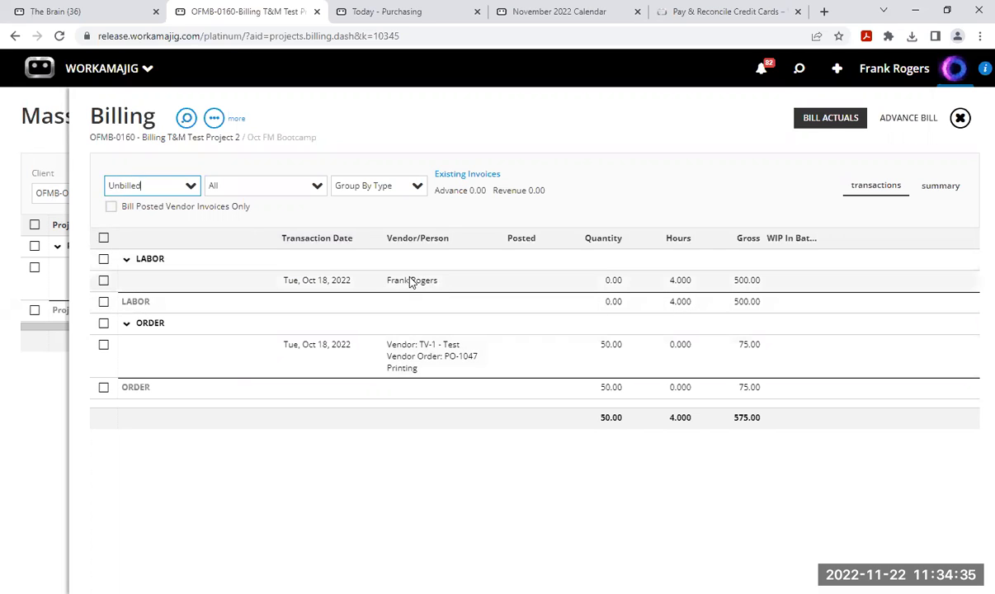
{"action": "left_click", "coordinate": [359, 283]}
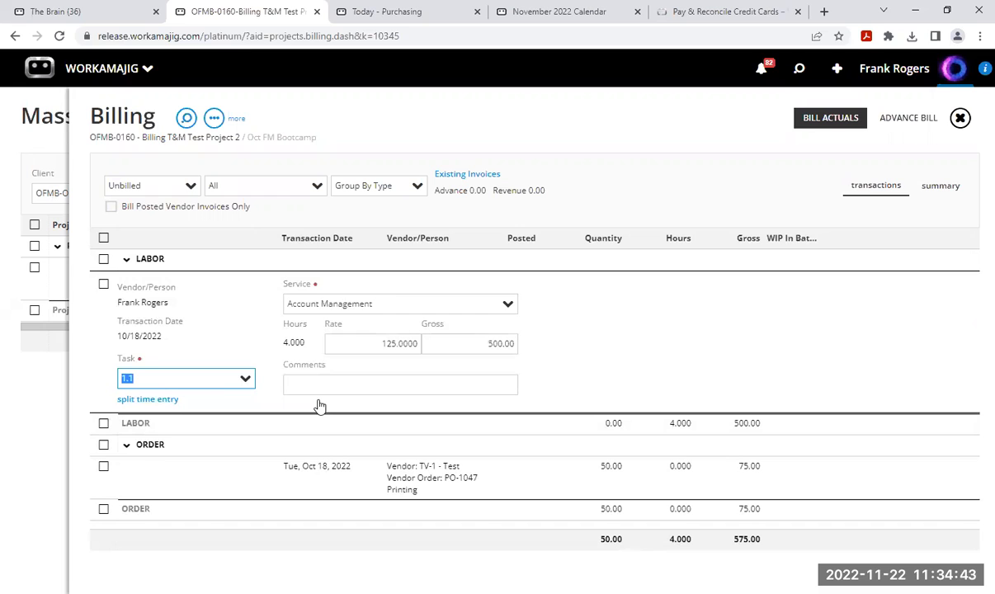
{"action": "left_click", "coordinate": [532, 127]}
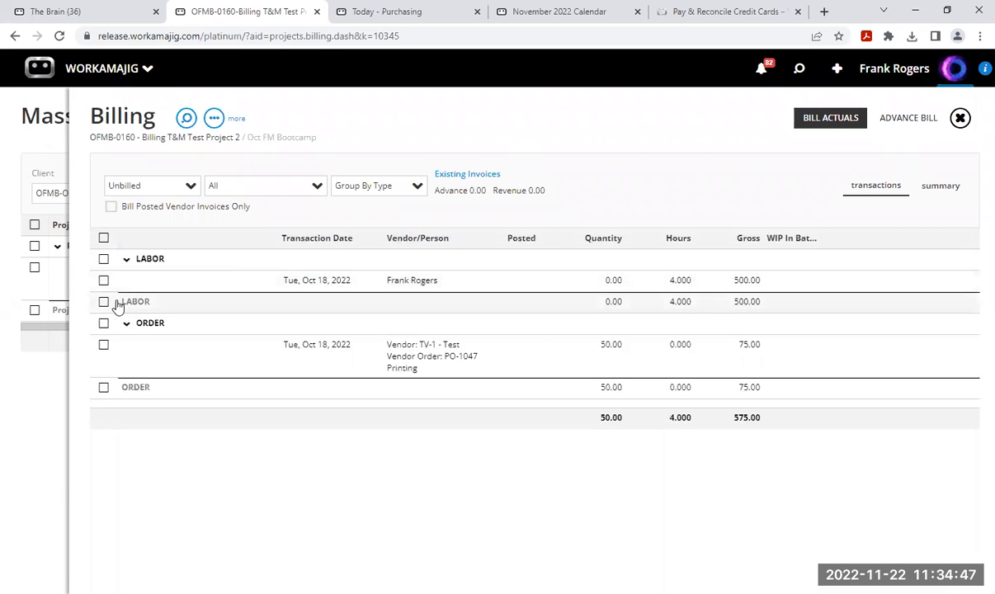
Create an invoice for the project's labor entry and printing order, using One Per Billing Item and Item and a 575.00 total.
{"action": "left_click", "coordinate": [104, 346]}
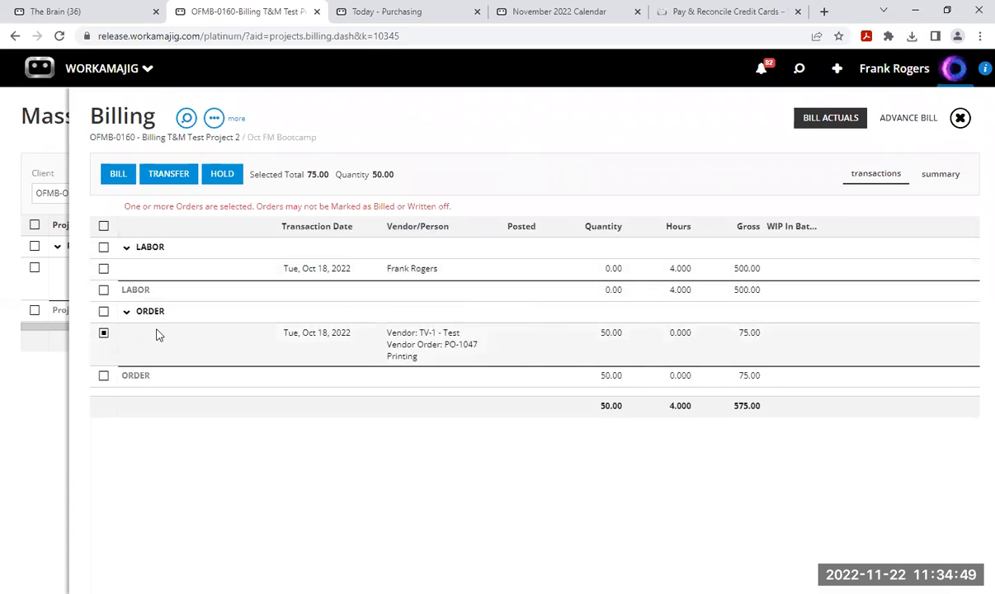
{"action": "left_click", "coordinate": [104, 270]}
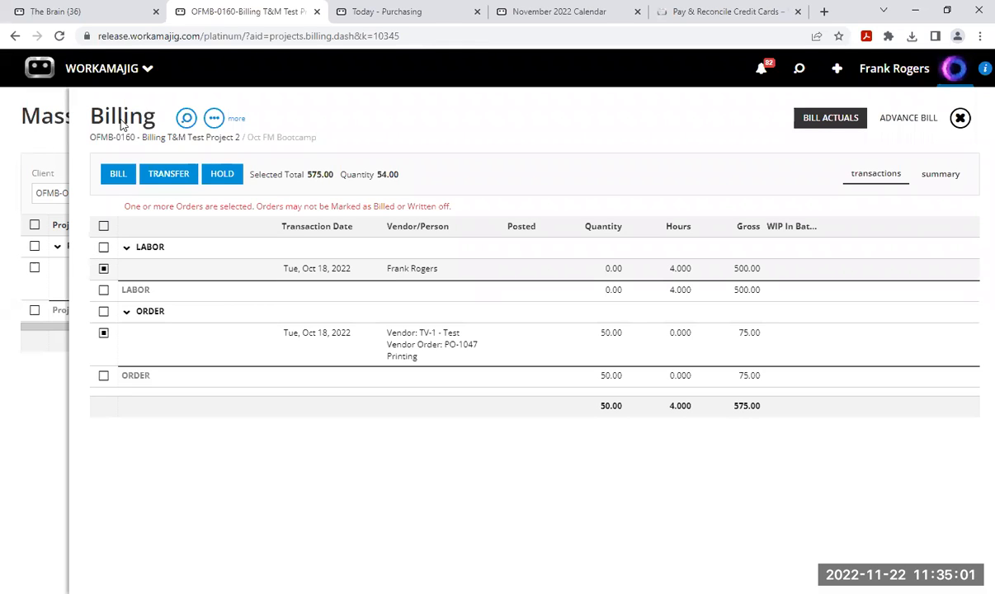
{"action": "left_click", "coordinate": [116, 178]}
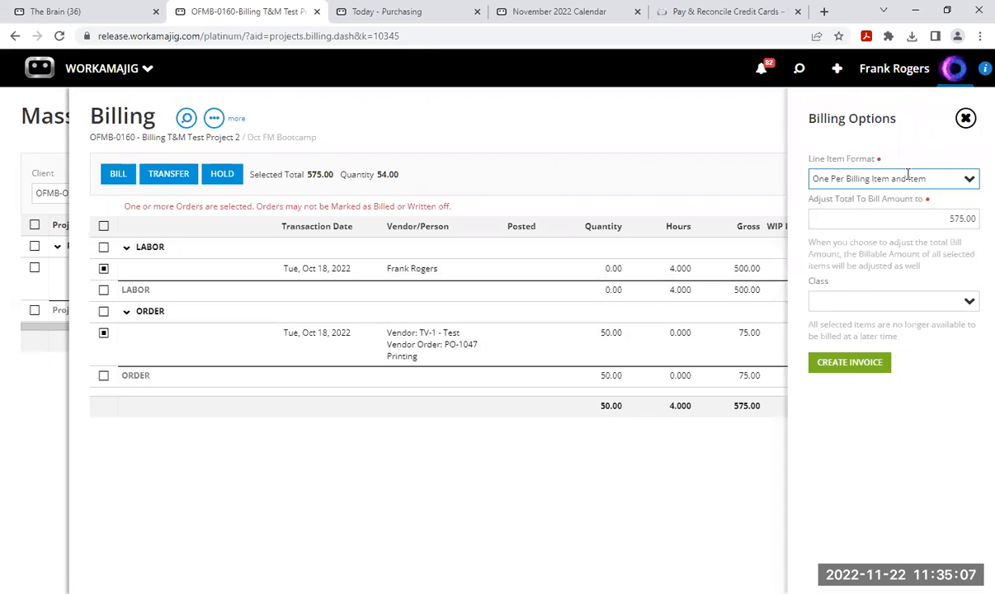
{"action": "left_click", "coordinate": [961, 216]}
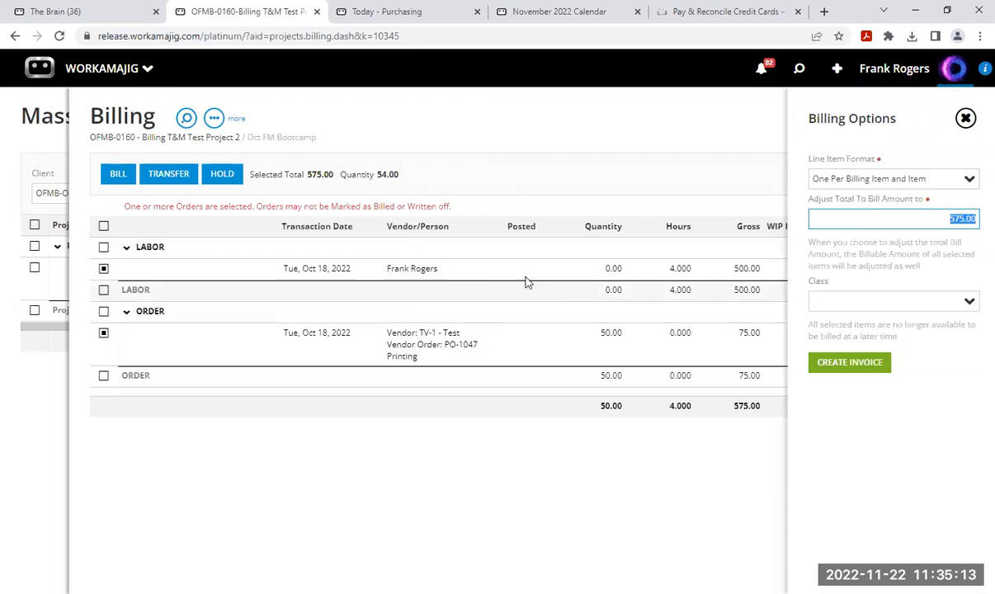
{"action": "left_click", "coordinate": [961, 218]}
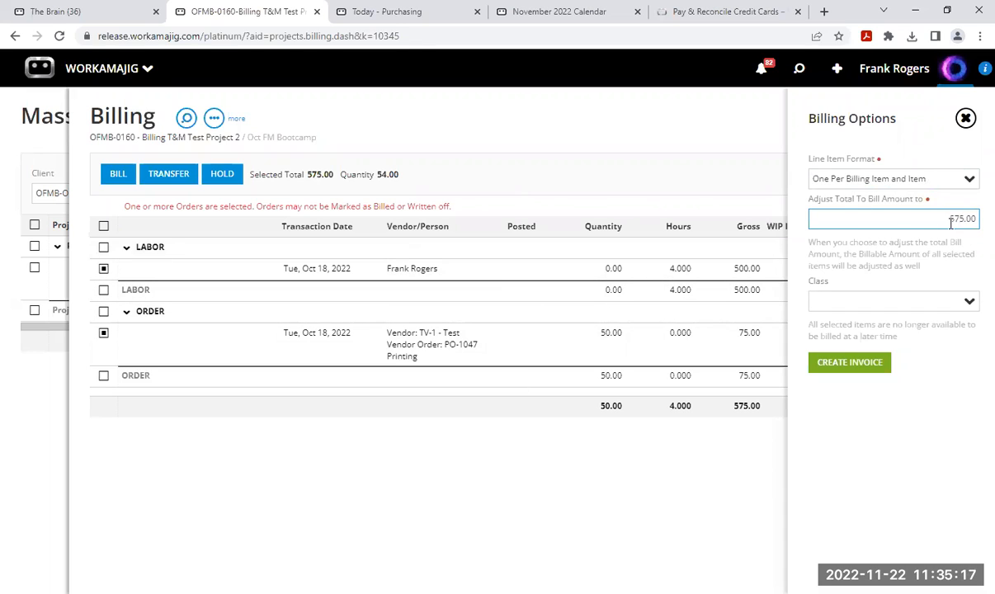
{"action": "left_click", "coordinate": [850, 364]}
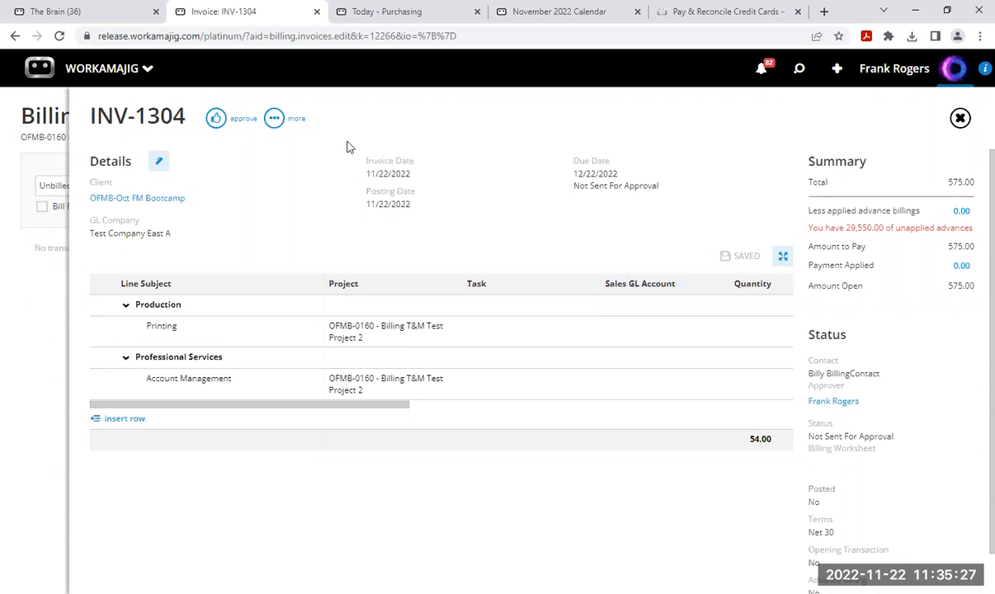
Approve invoice INV-1304 with the approval comment "comment" and post it.
{"action": "left_click", "coordinate": [221, 121]}
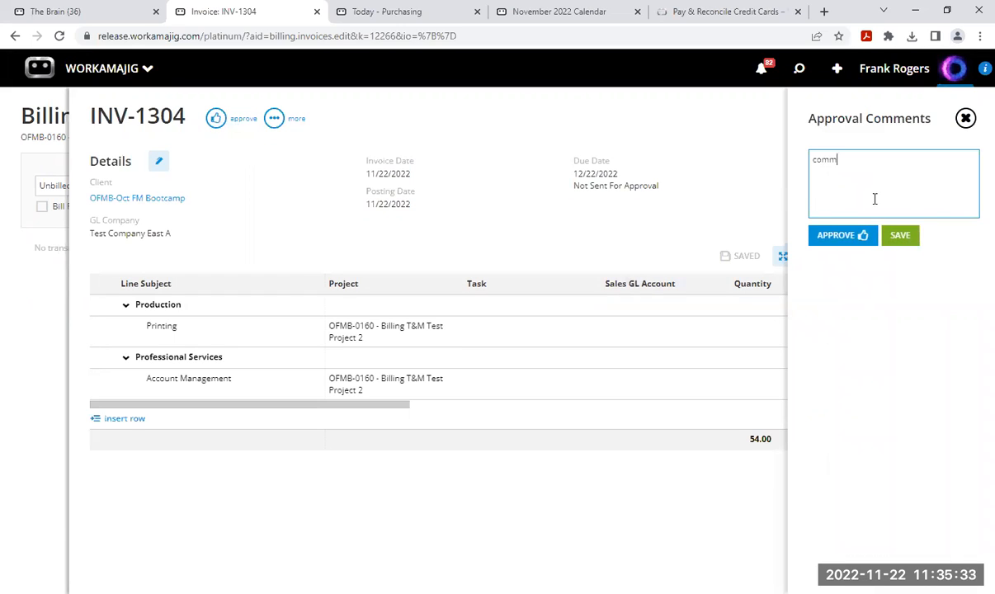
{"action": "left_click", "coordinate": [827, 235]}
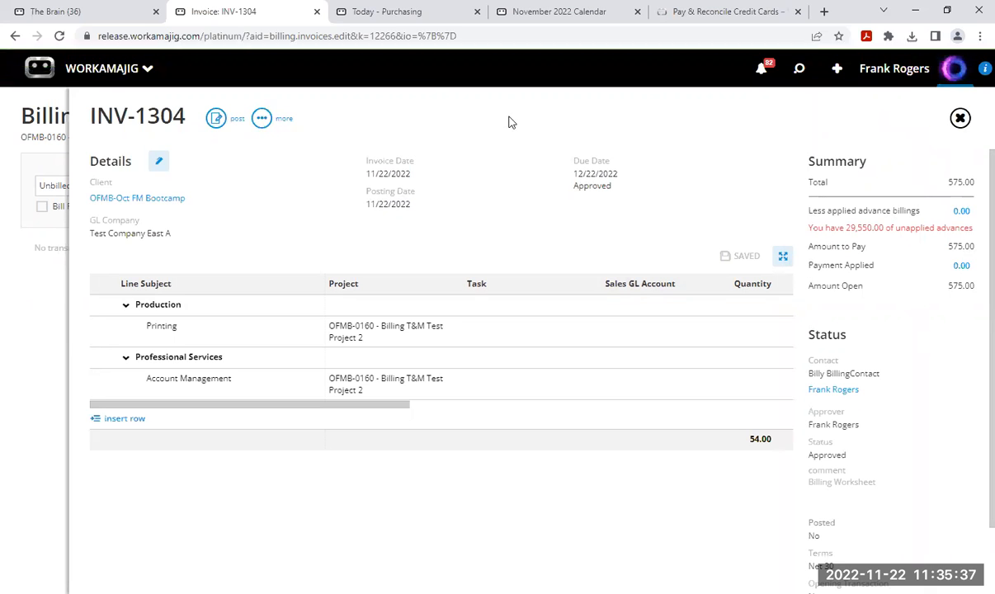
{"action": "left_click", "coordinate": [219, 123]}
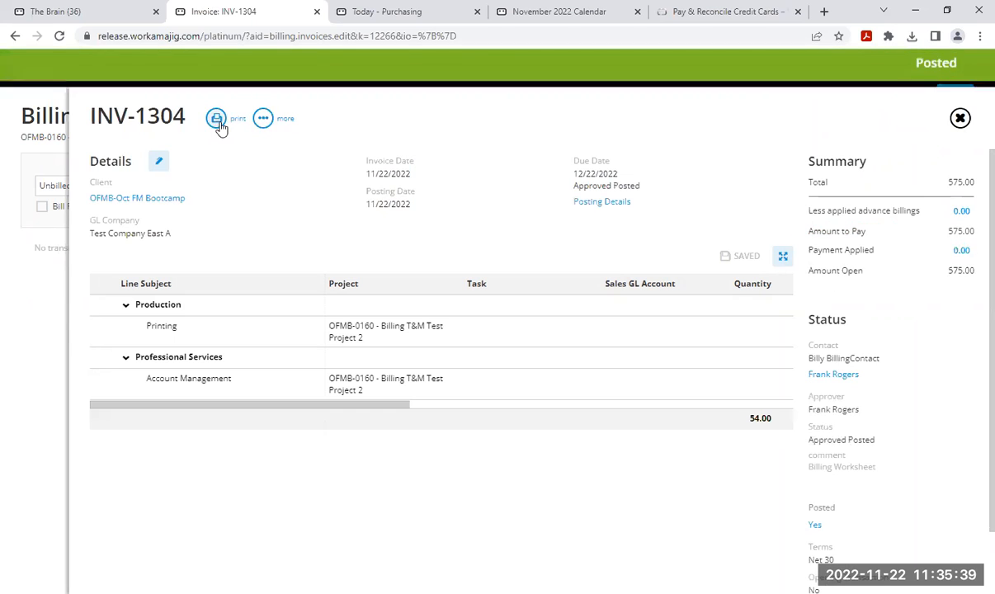
Review the accrual posting details of INV-1304, close them, and unpost the invoice.
{"action": "left_click", "coordinate": [625, 210]}
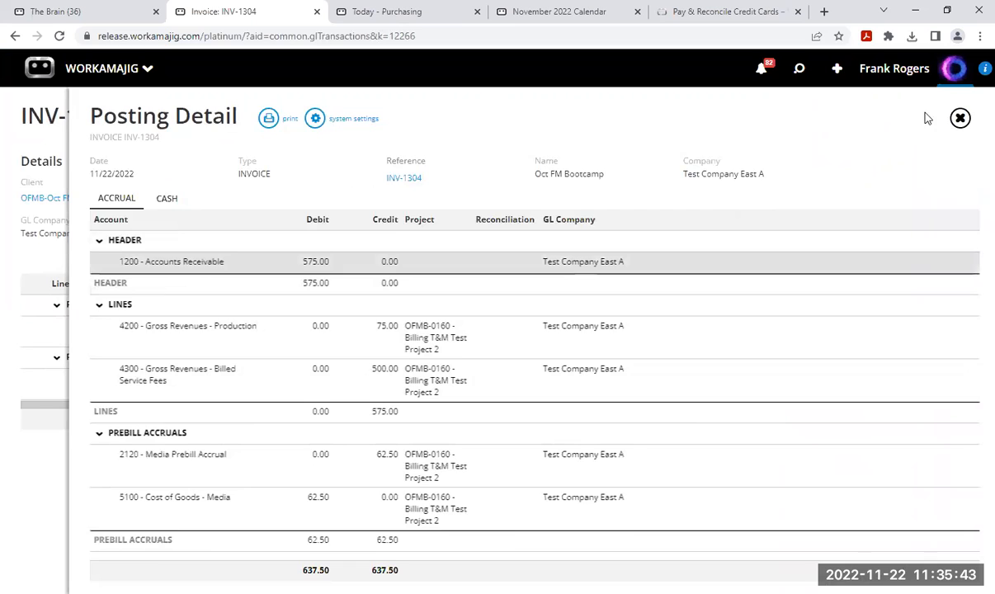
{"action": "left_click", "coordinate": [960, 117]}
{"action": "left_click", "coordinate": [260, 121]}
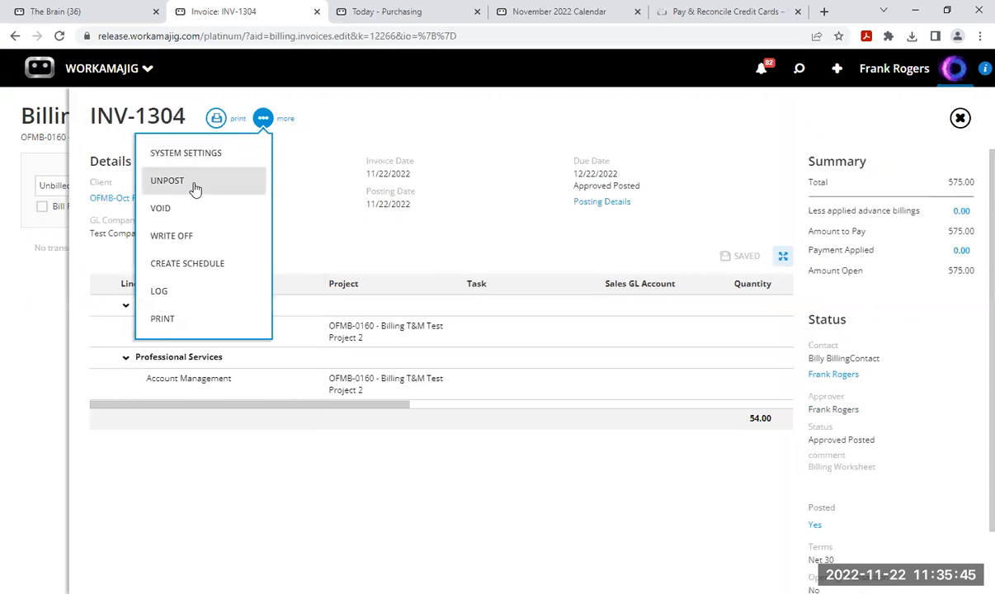
{"action": "left_click", "coordinate": [198, 183]}
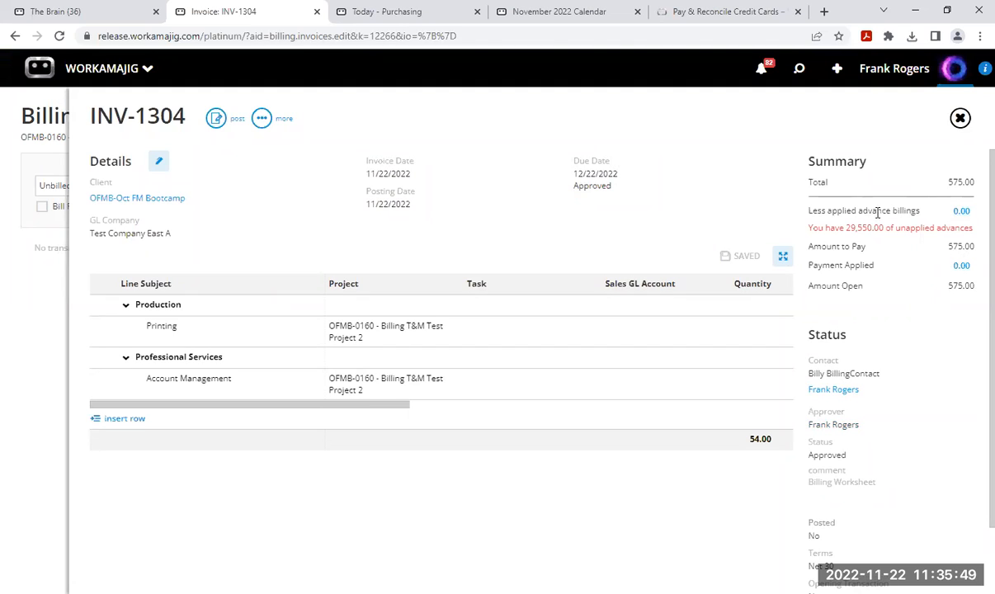
Apply advance billing invoice INV-1302 to INV-1304 and post INV-1304 again.
{"action": "left_click", "coordinate": [962, 213]}
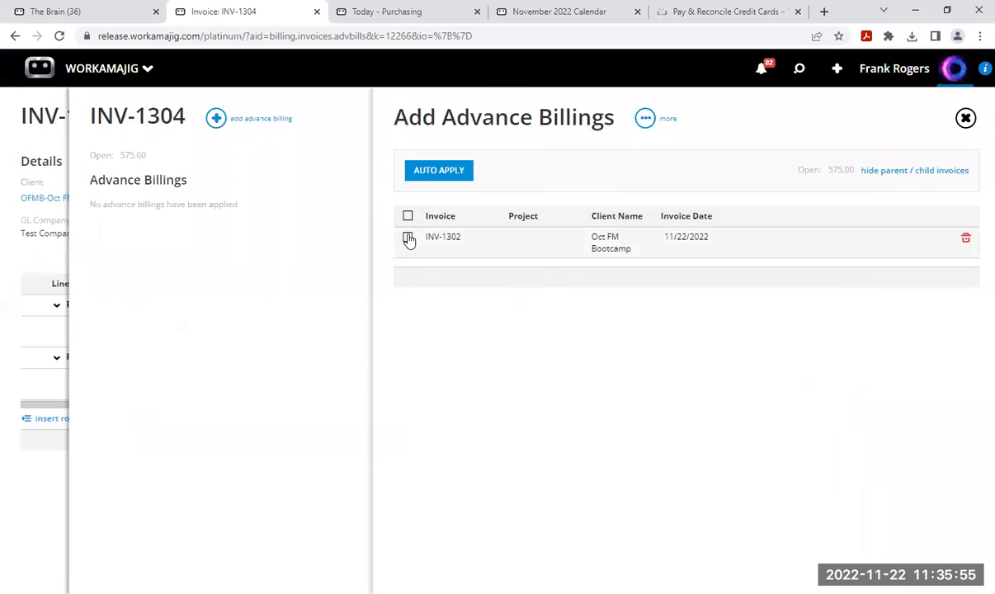
{"action": "left_click", "coordinate": [409, 238]}
{"action": "left_click", "coordinate": [455, 171]}
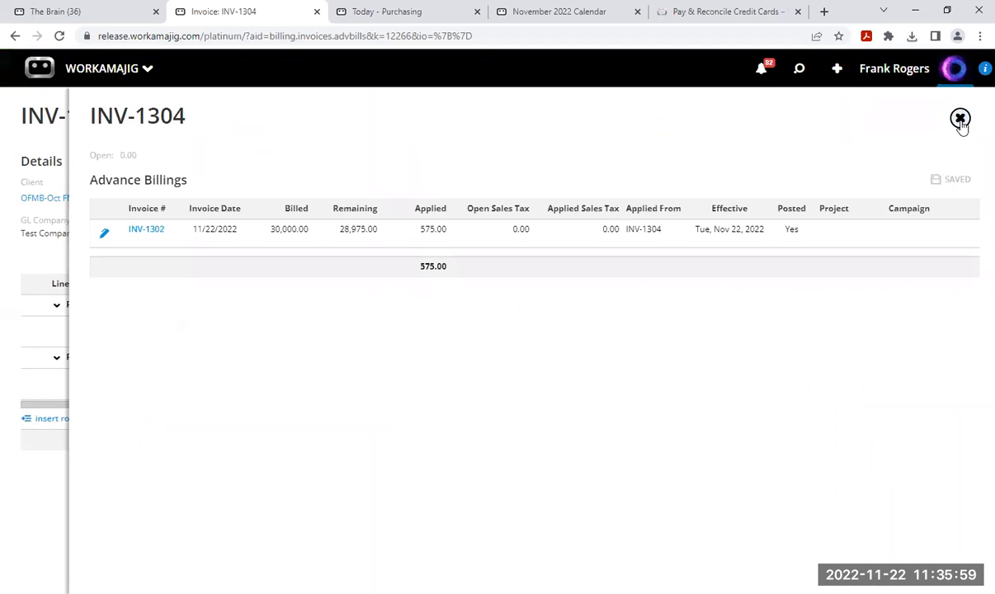
{"action": "left_click", "coordinate": [960, 120]}
{"action": "left_click", "coordinate": [217, 121]}
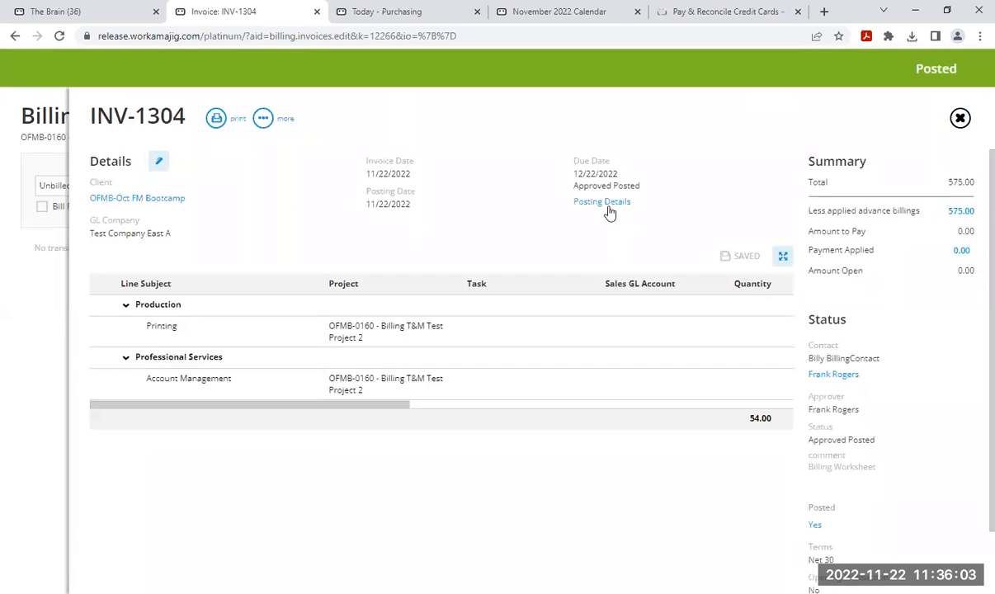
Review the accrual posting details of INV-1304, and close the invoice, project billing and time and material mass billing.
{"action": "left_click", "coordinate": [606, 207]}
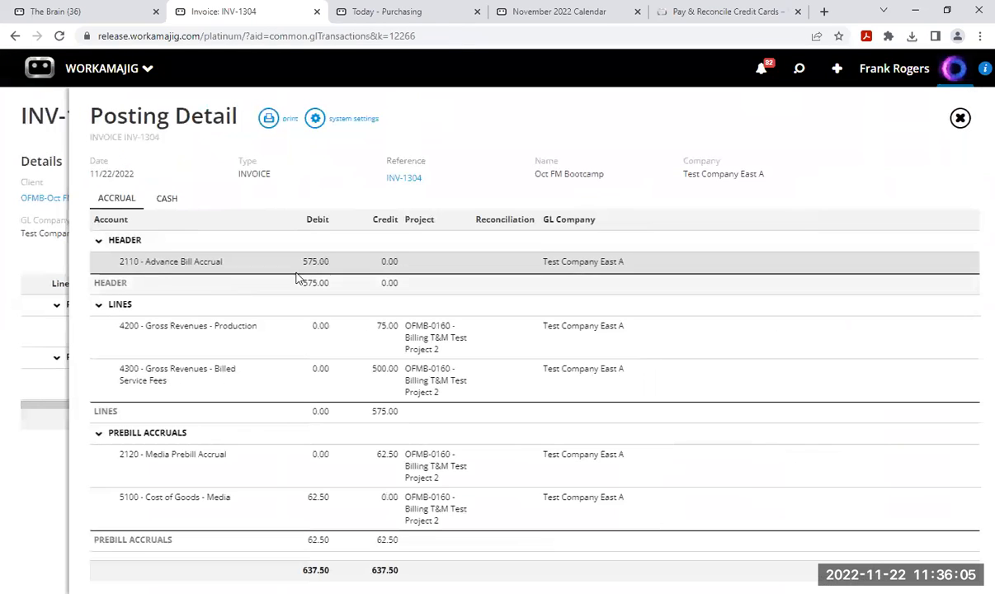
{"action": "left_click", "coordinate": [959, 120]}
{"action": "left_click", "coordinate": [959, 120]}
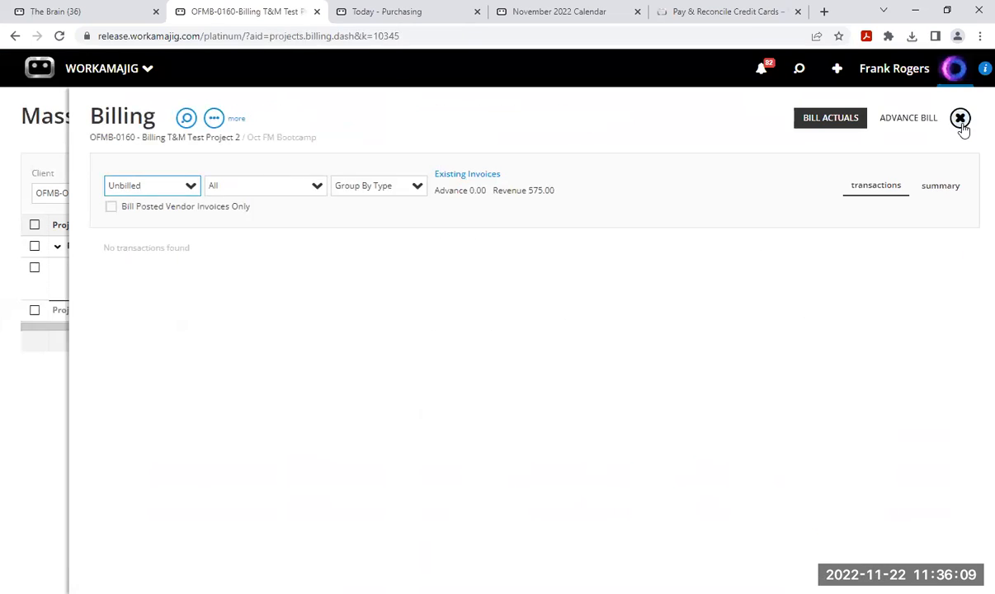
{"action": "left_click", "coordinate": [960, 118]}
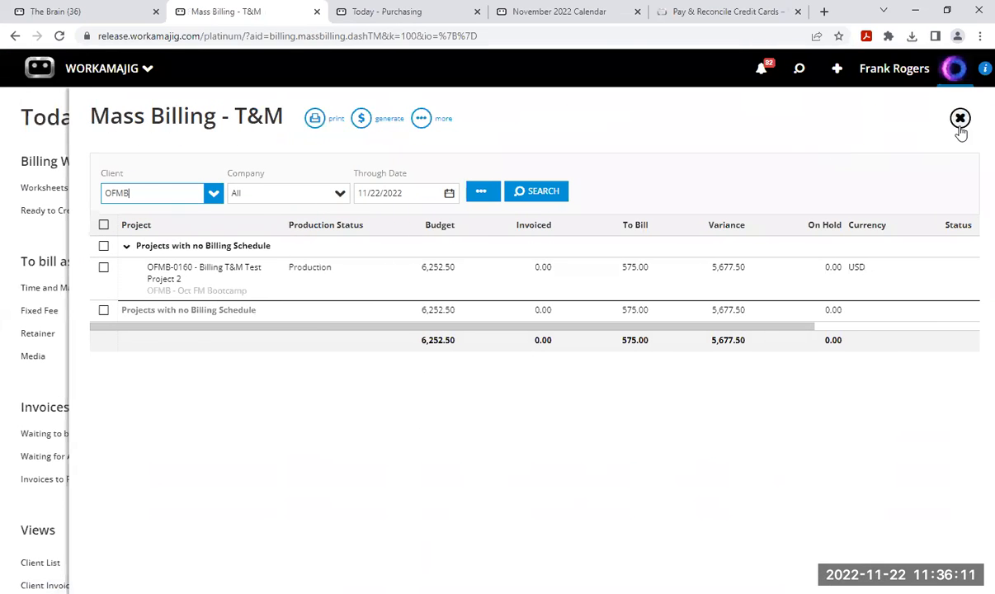
{"action": "left_click", "coordinate": [959, 119]}
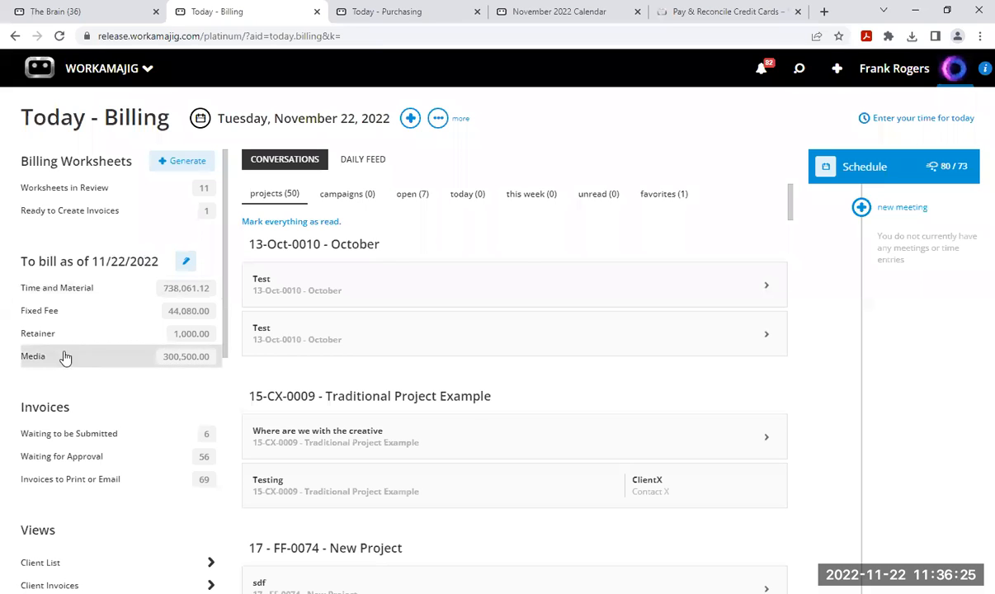
Open the fixed fee mass billing and search for the projects of client OFMB.
{"action": "left_click", "coordinate": [69, 314]}
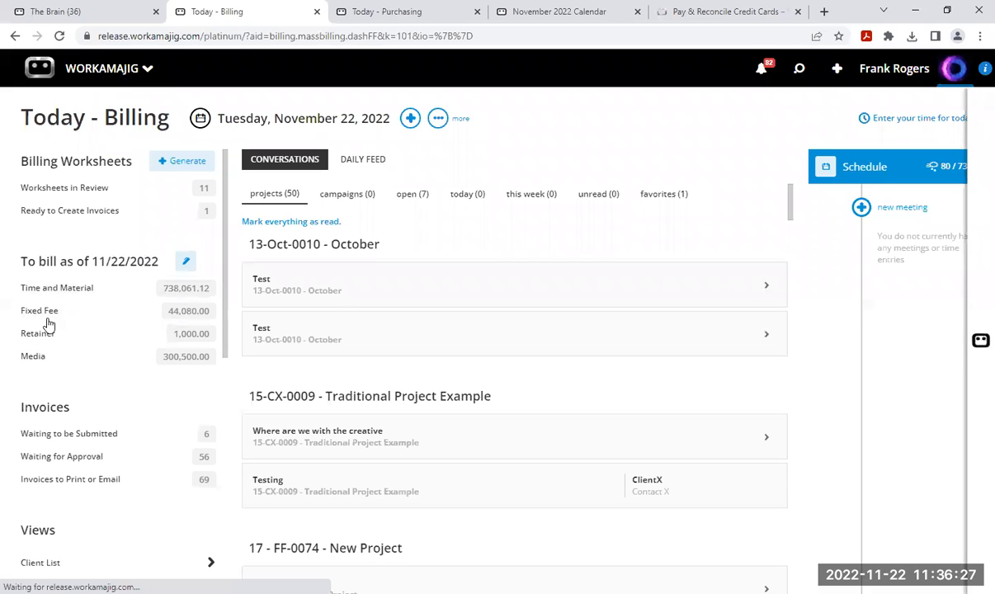
{"action": "left_click", "coordinate": [162, 191]}
{"action": "right_click", "coordinate": [162, 193]}
{"action": "left_click", "coordinate": [198, 300]}
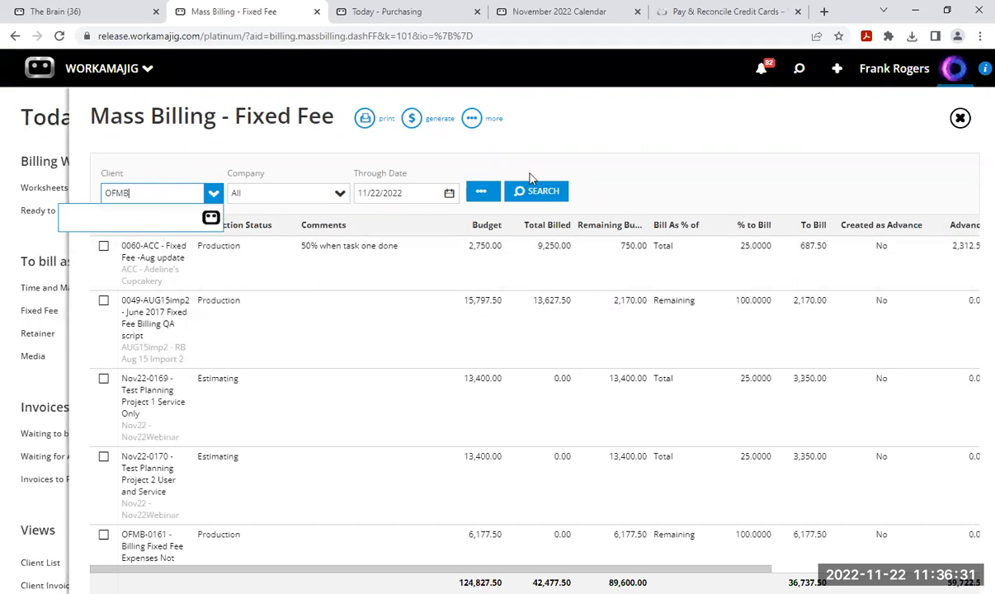
{"action": "left_click", "coordinate": [544, 193]}
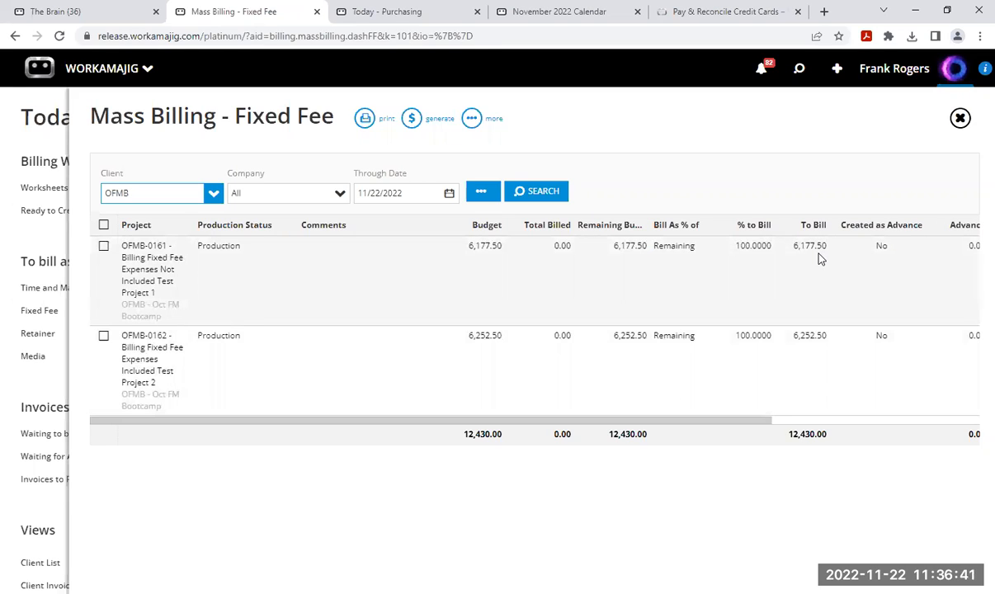
Leave mass billing, search the project list for OFMB, and open OFMB-0161 - Billing Fixed Fee Expenses Not Included Test Project 1.
{"action": "left_click", "coordinate": [960, 120]}
{"action": "left_click", "coordinate": [97, 69]}
{"action": "left_click", "coordinate": [334, 142]}
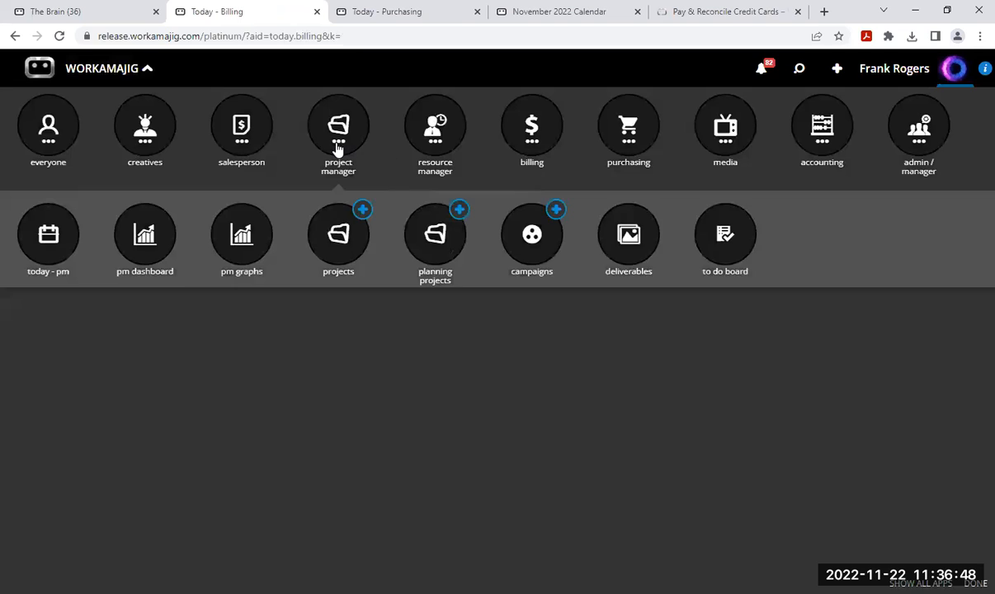
{"action": "left_click", "coordinate": [343, 244]}
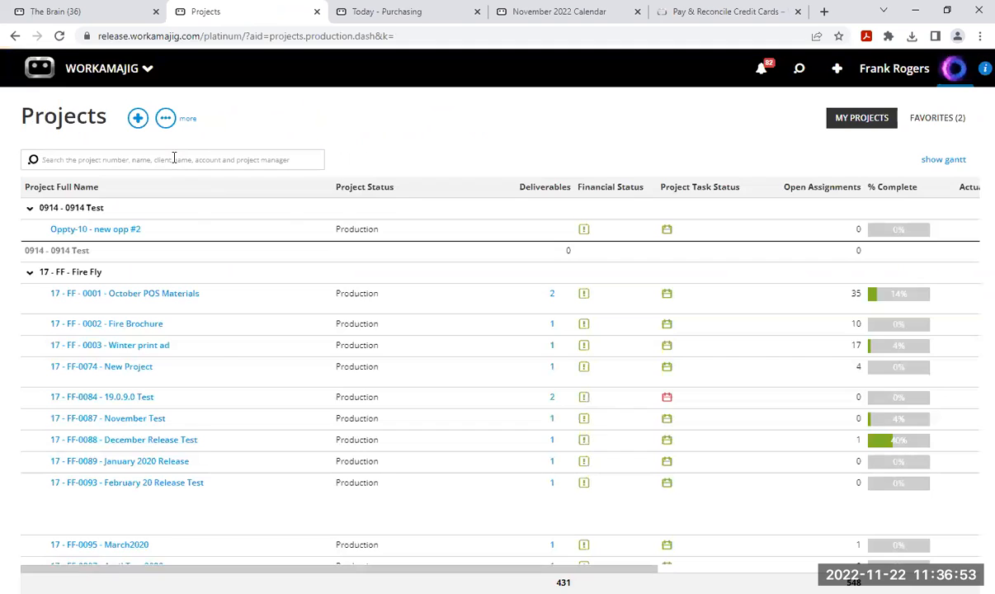
{"action": "right_click", "coordinate": [174, 159]}
{"action": "left_click", "coordinate": [216, 269]}
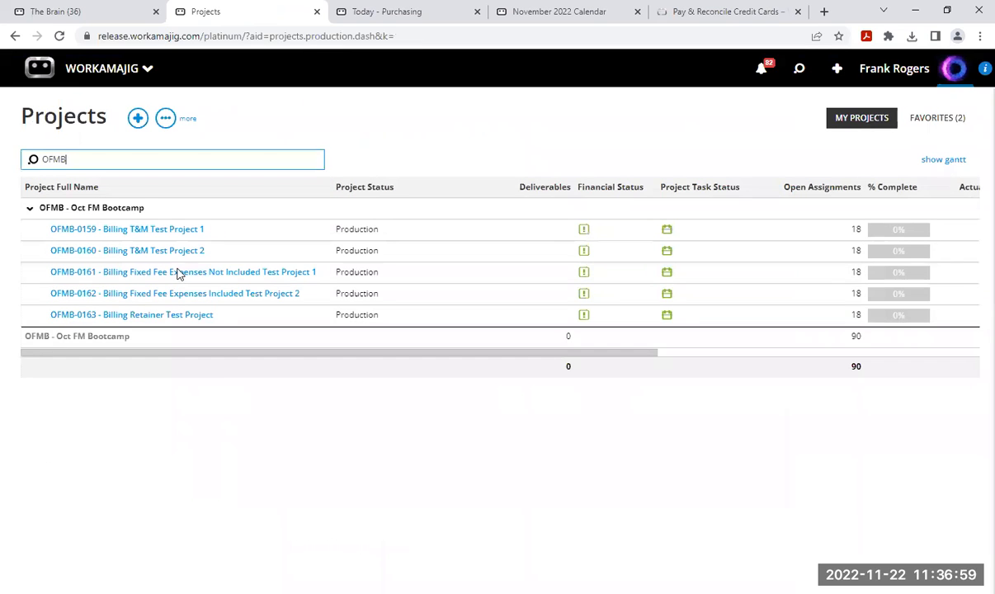
{"action": "left_click", "coordinate": [176, 274]}
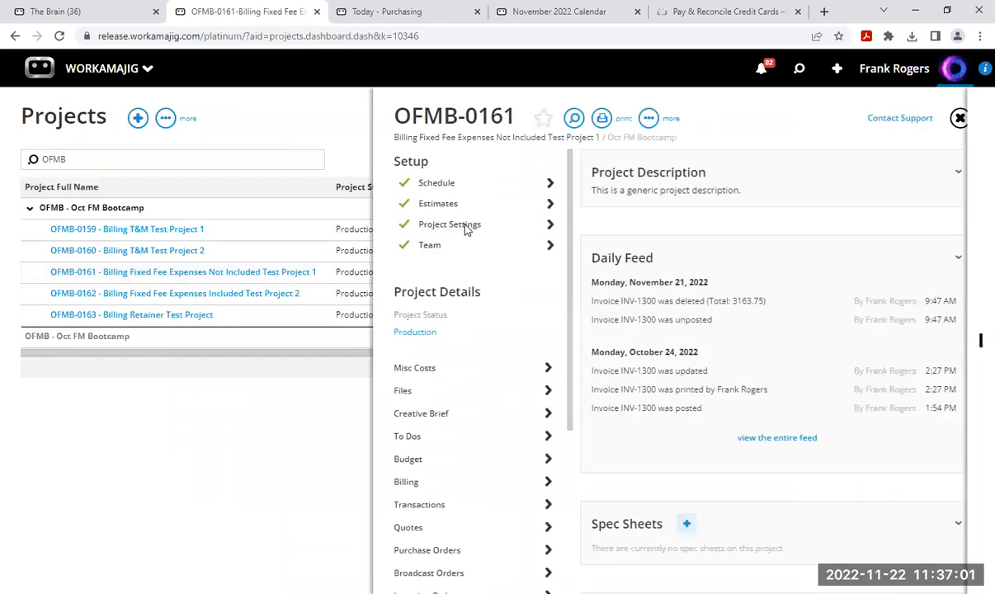
Review the Billing Options in the settings of project OFMB-0161, and close them.
{"action": "left_click", "coordinate": [464, 228]}
{"action": "left_click", "coordinate": [429, 246]}
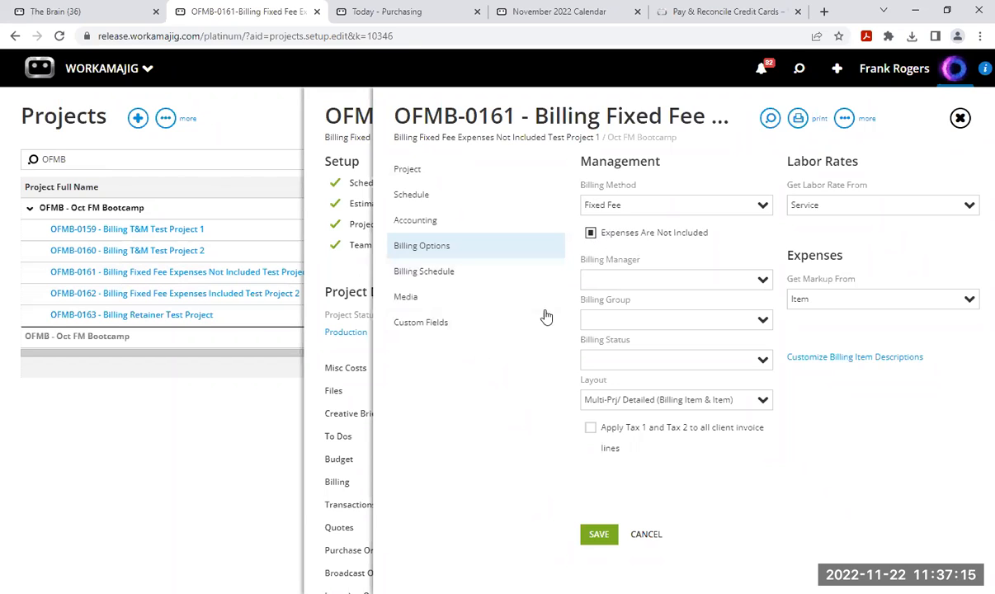
{"action": "left_click", "coordinate": [961, 120]}
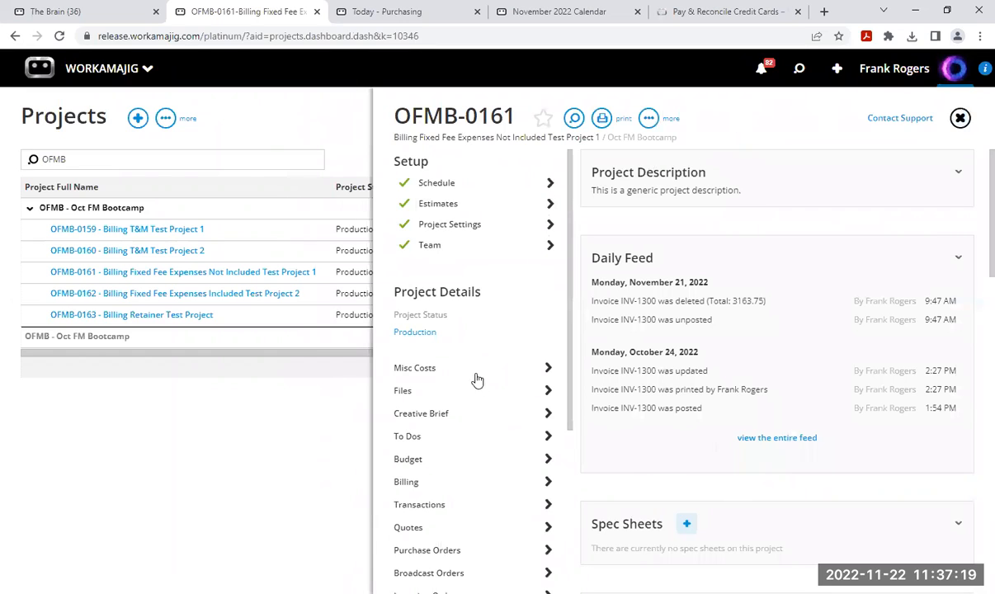
Review the project's unbilled transactions under Bill Actuals, and return to its fixed fee billing.
{"action": "left_click", "coordinate": [449, 490]}
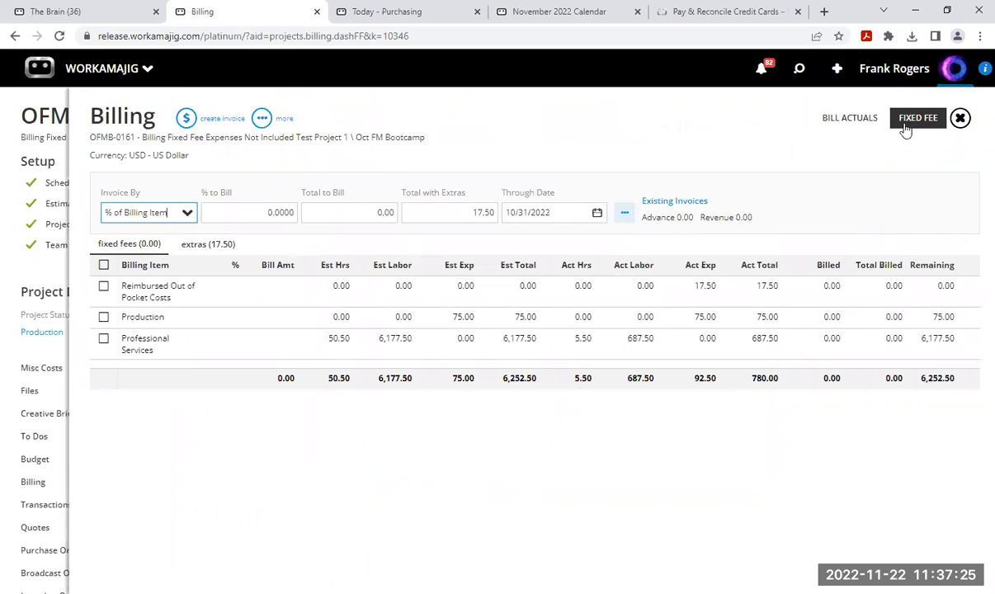
{"action": "left_click", "coordinate": [843, 124]}
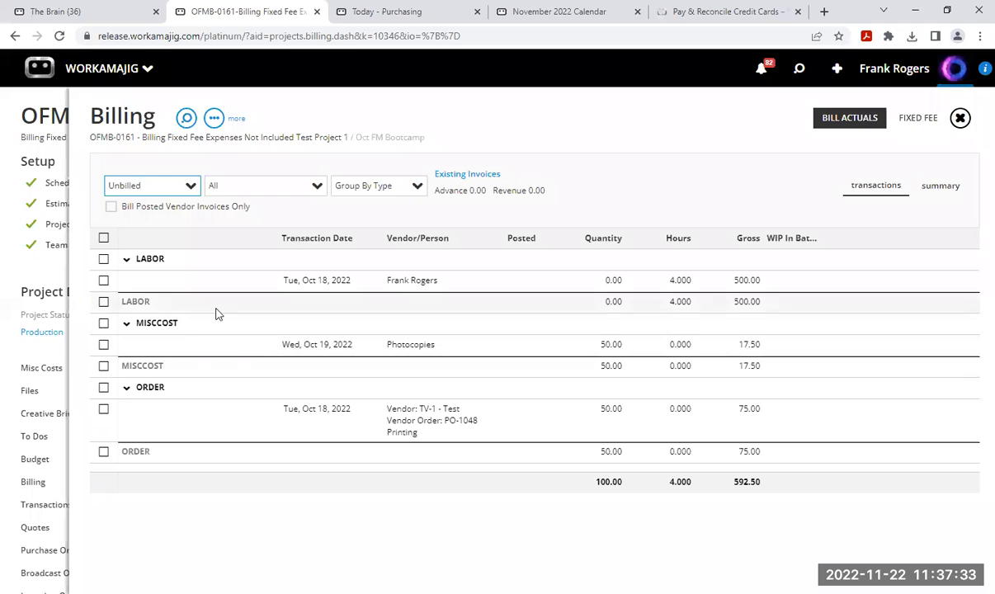
{"action": "left_click", "coordinate": [959, 122]}
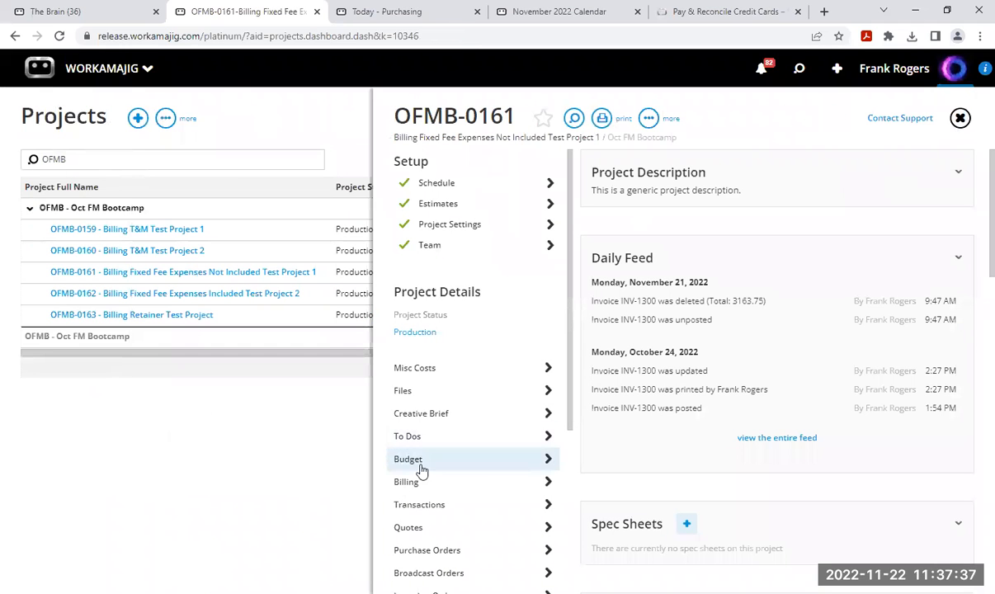
{"action": "left_click", "coordinate": [428, 485]}
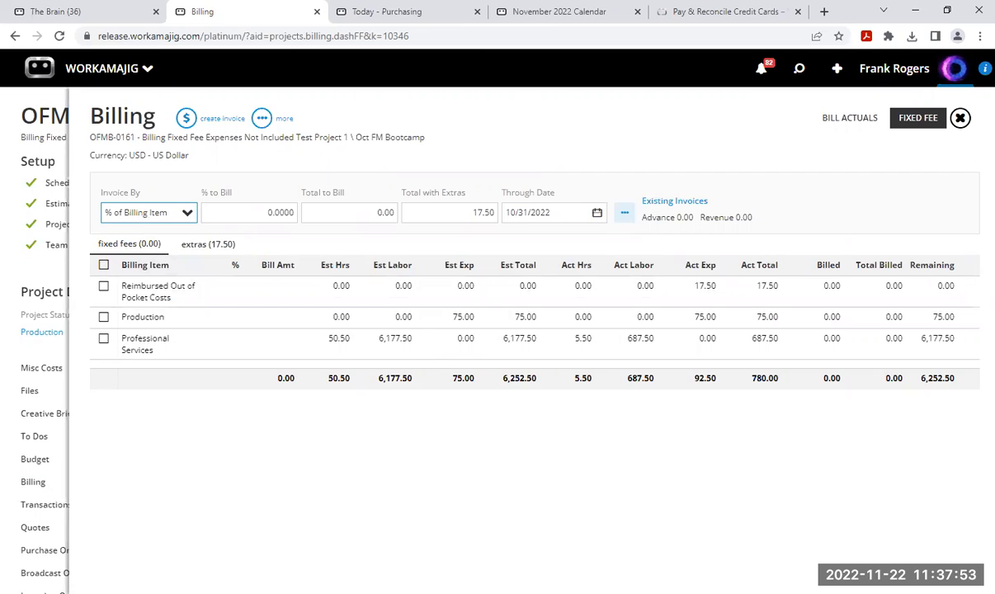
Invoice the fixed fee by One Amount, show the extras, and set the percentage to bill to 50.
{"action": "left_click", "coordinate": [189, 214]}
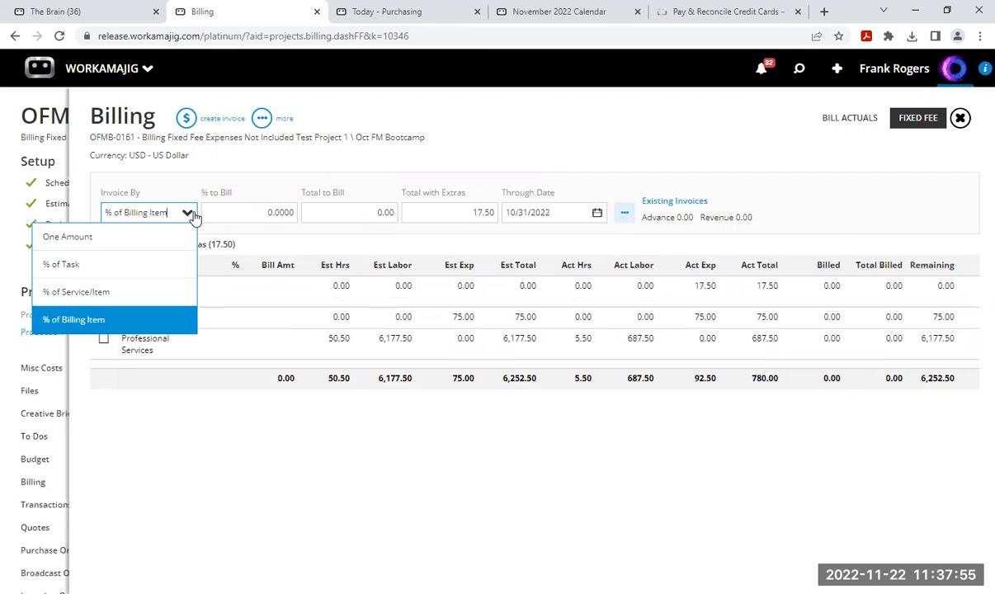
{"action": "left_click", "coordinate": [79, 232]}
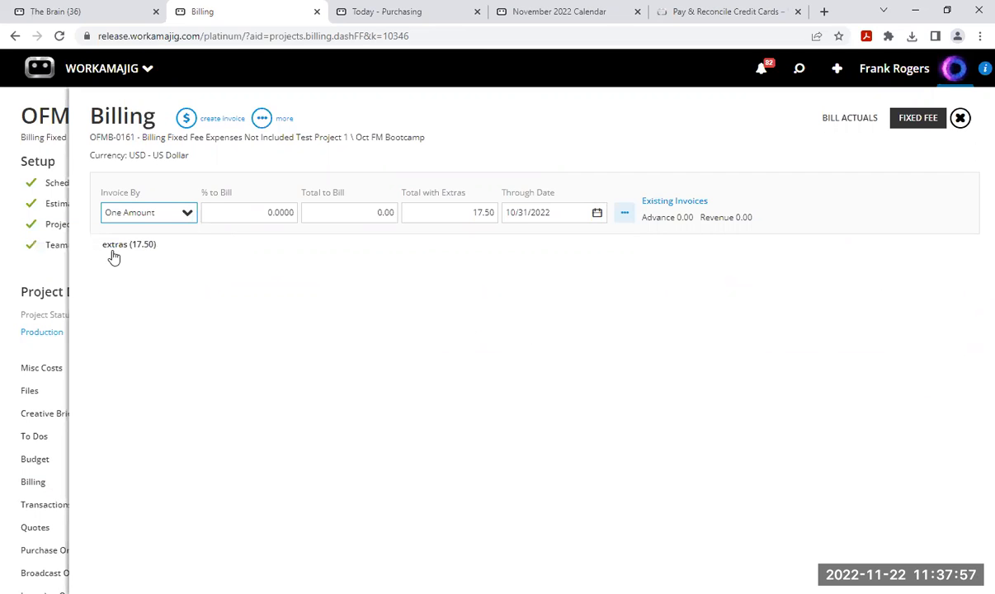
{"action": "left_click", "coordinate": [114, 253]}
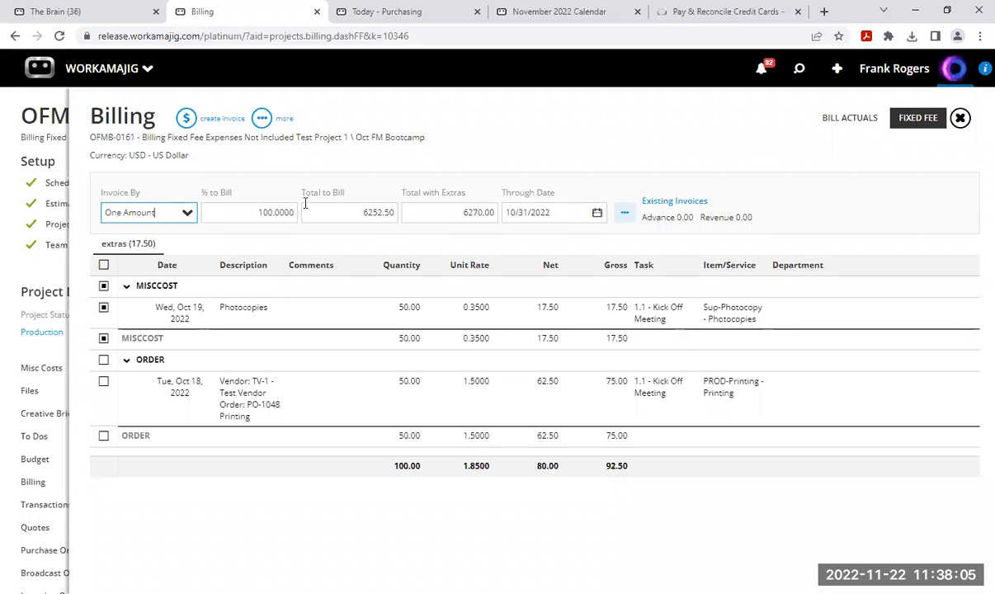
{"action": "left_click", "coordinate": [280, 206]}
{"action": "type", "text": "50"}
{"action": "left_click", "coordinate": [342, 168]}
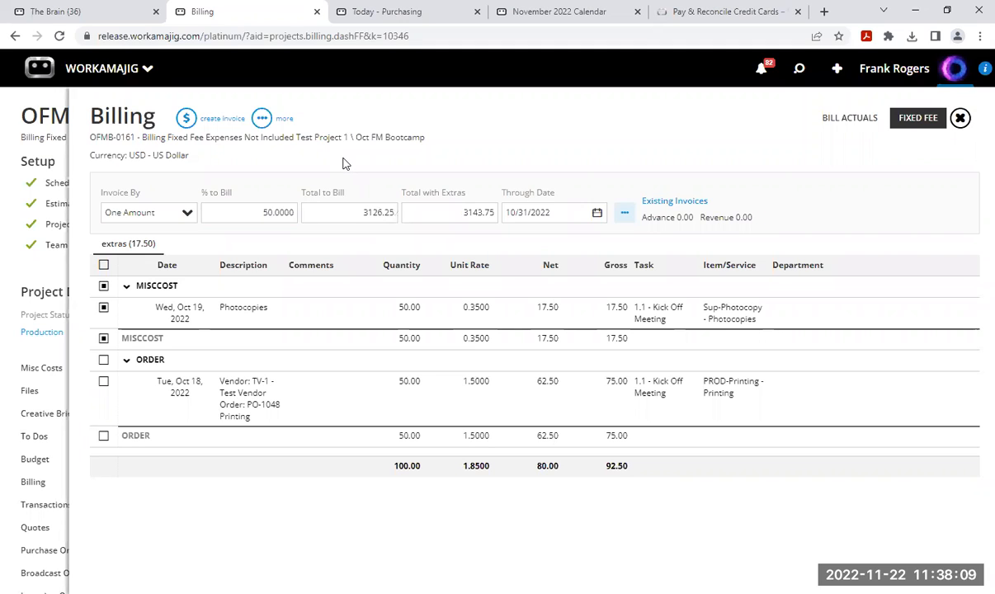
Set the total to bill to 3000.00 and exclude the misc cost from the extras.
{"action": "left_click", "coordinate": [380, 212]}
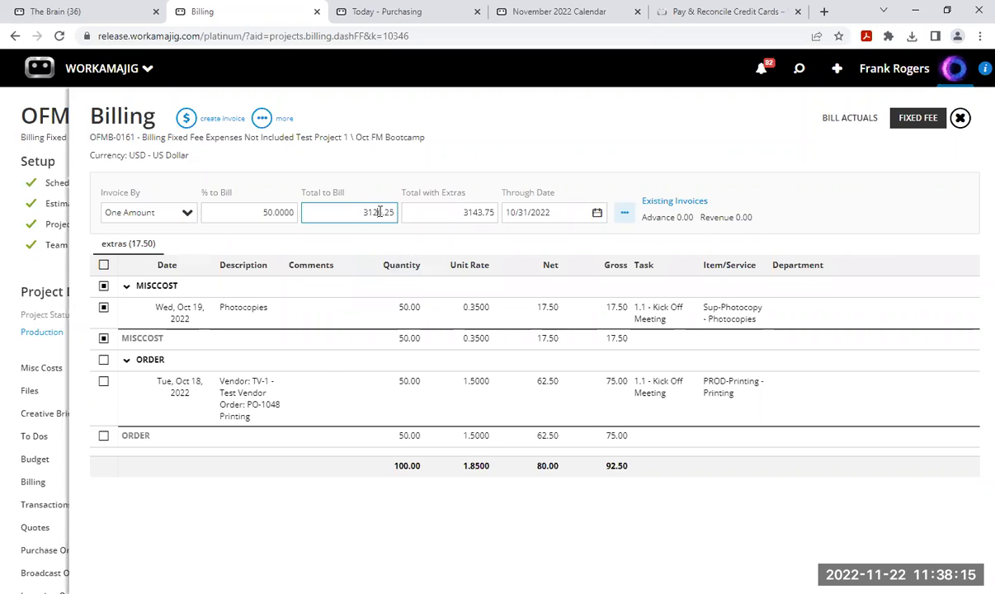
{"action": "type", "text": "300"}
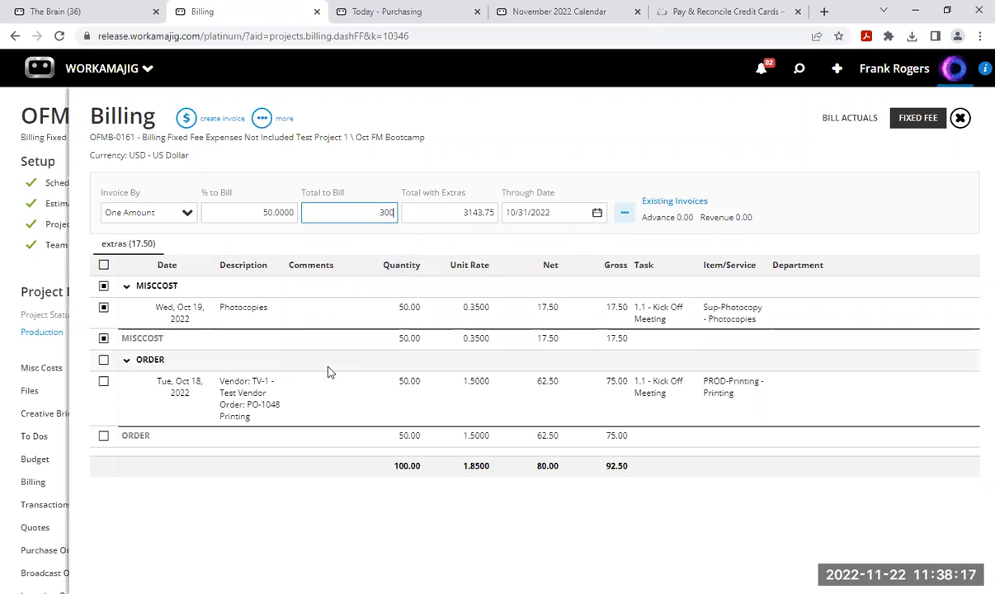
{"action": "type", "text": "0"}
{"action": "left_click", "coordinate": [467, 156]}
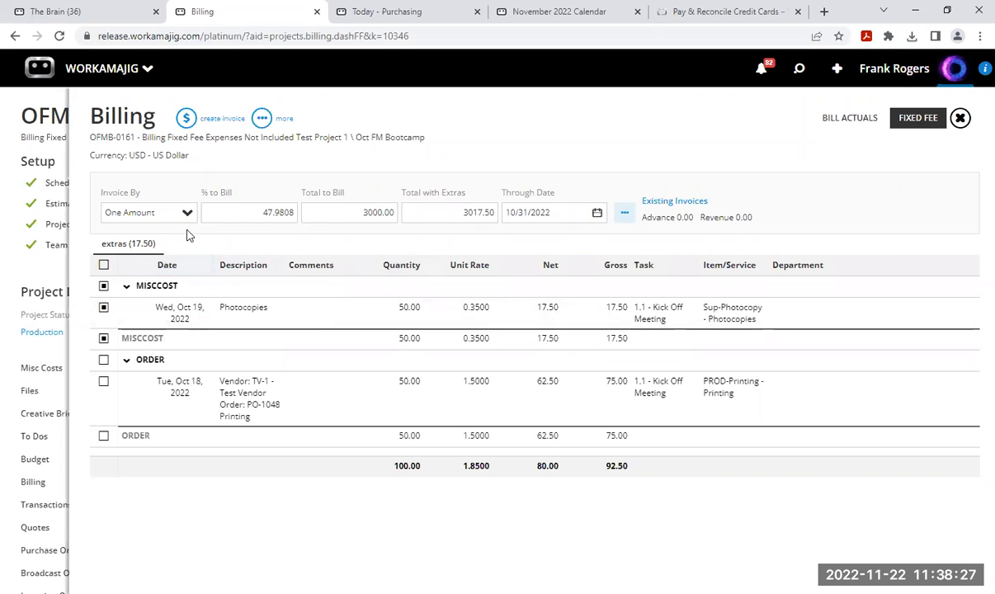
{"action": "left_click", "coordinate": [104, 287]}
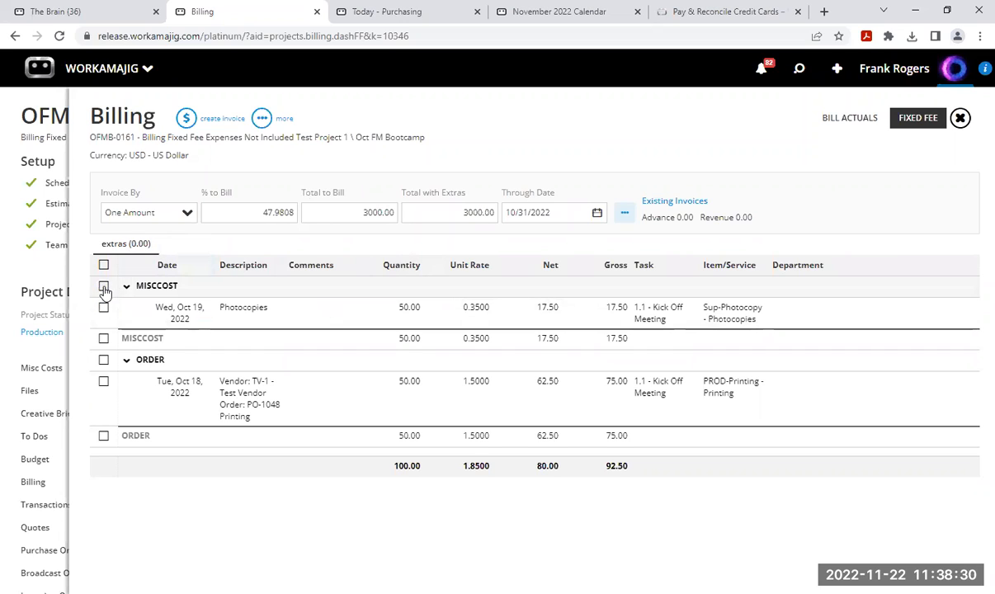
Switch the invoicing basis to % of Service/Item and bill the Printing item at 100%.
{"action": "left_click", "coordinate": [189, 213]}
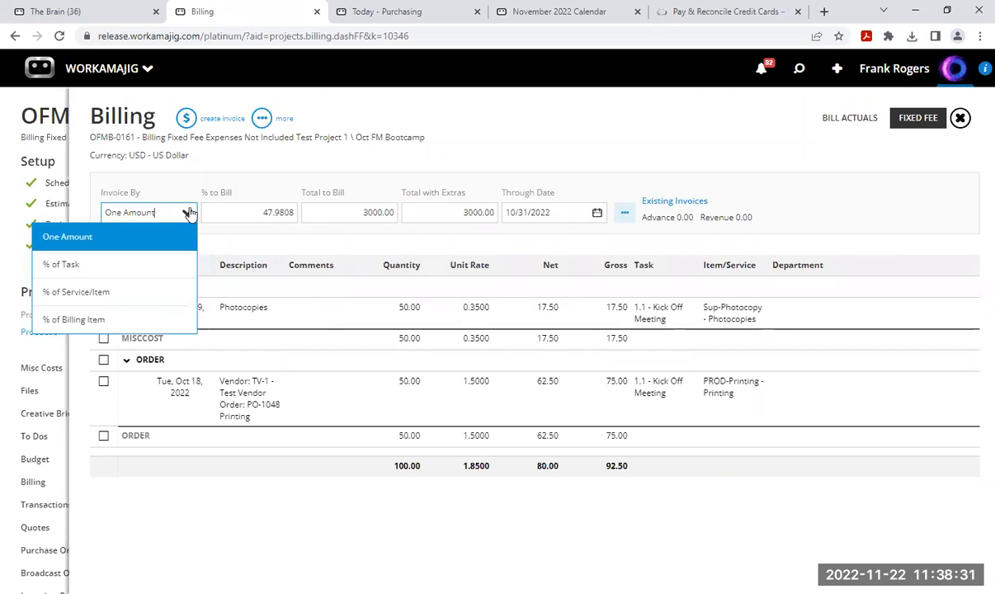
{"action": "left_click", "coordinate": [85, 295]}
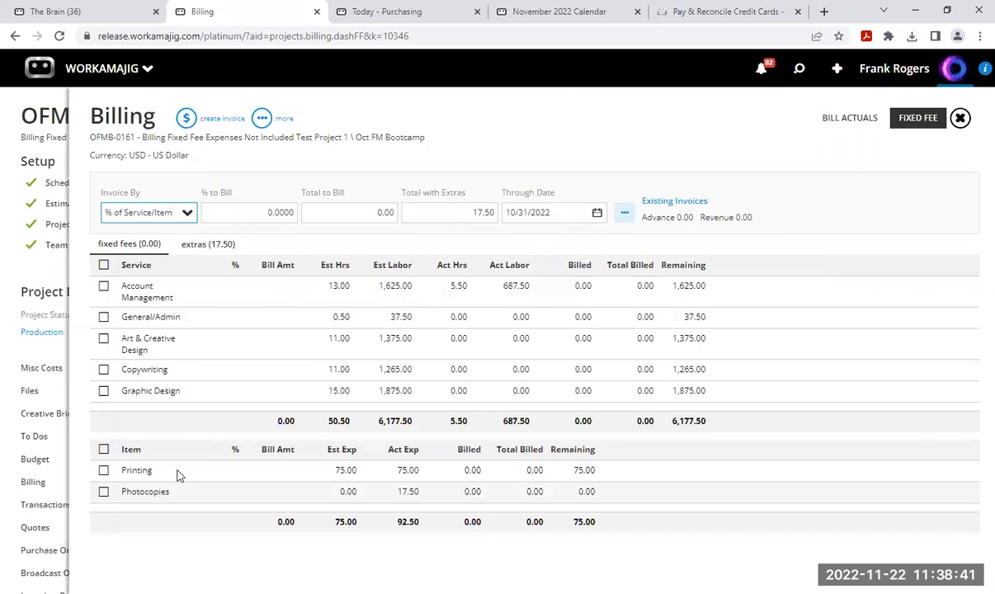
{"action": "left_click", "coordinate": [239, 474]}
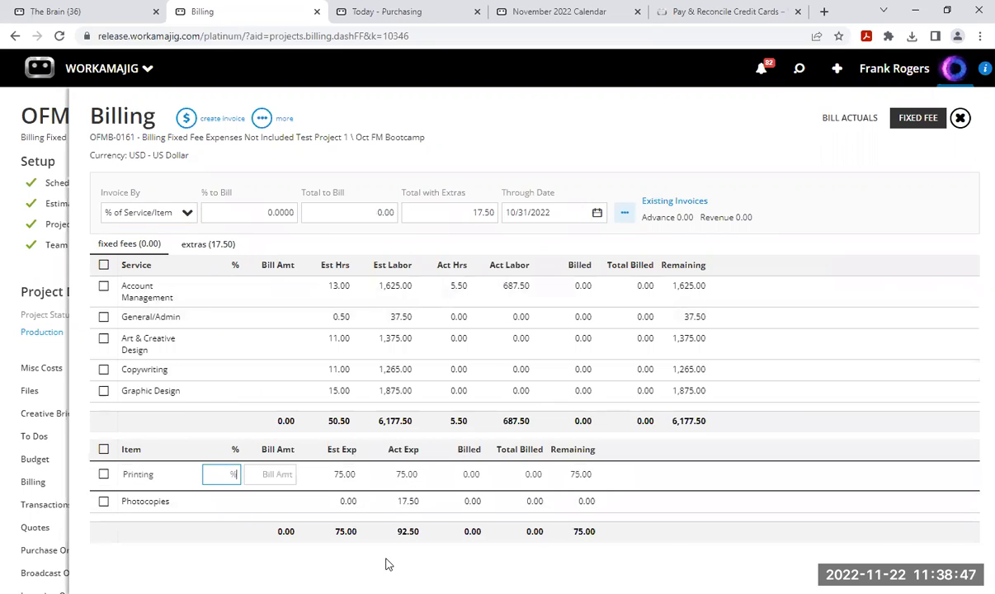
{"action": "left_click", "coordinate": [266, 560]}
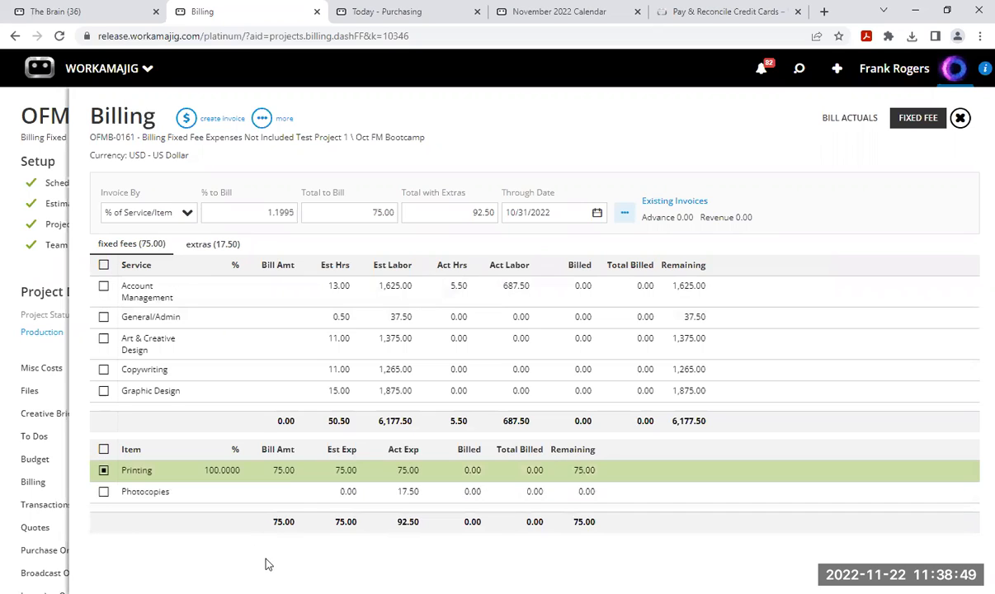
Bill Account Management, General/Admin, Art & Creative Design, Copywriting and Graphic Design at 50% each.
{"action": "left_click", "coordinate": [235, 295]}
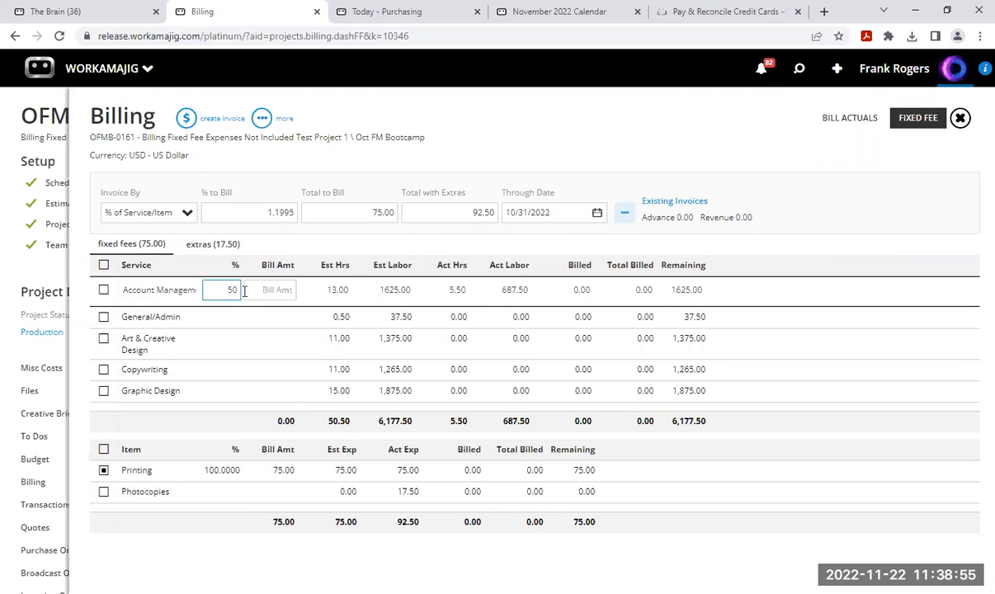
{"action": "left_click", "coordinate": [235, 316]}
{"action": "type", "text": "50"}
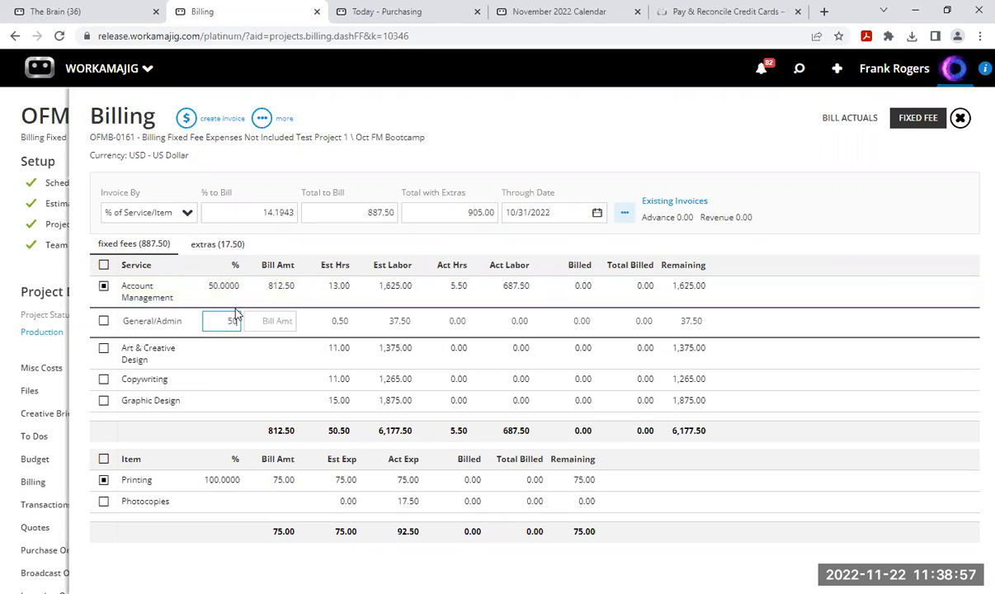
{"action": "left_click", "coordinate": [233, 350]}
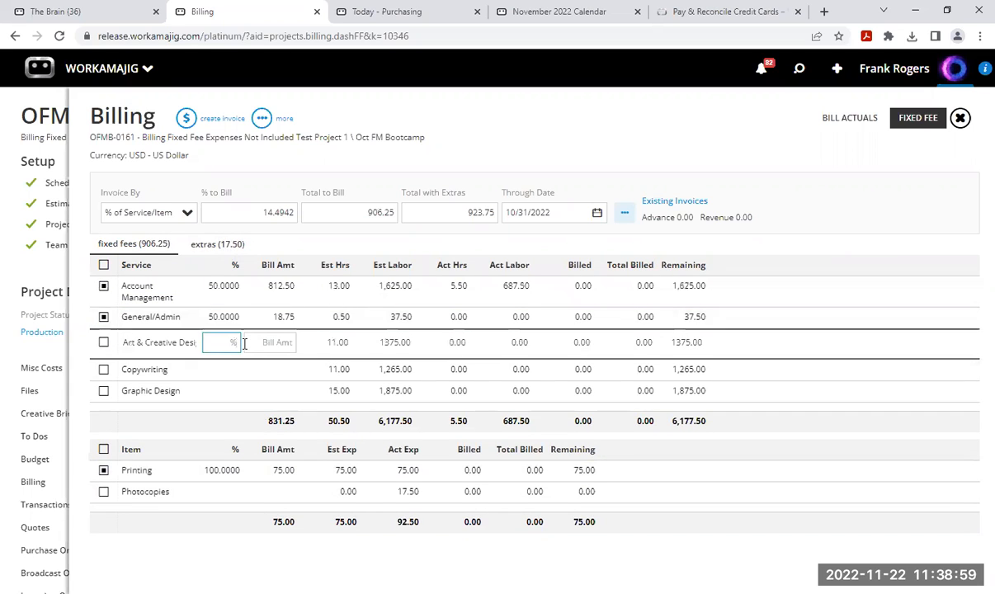
{"action": "left_click", "coordinate": [217, 371]}
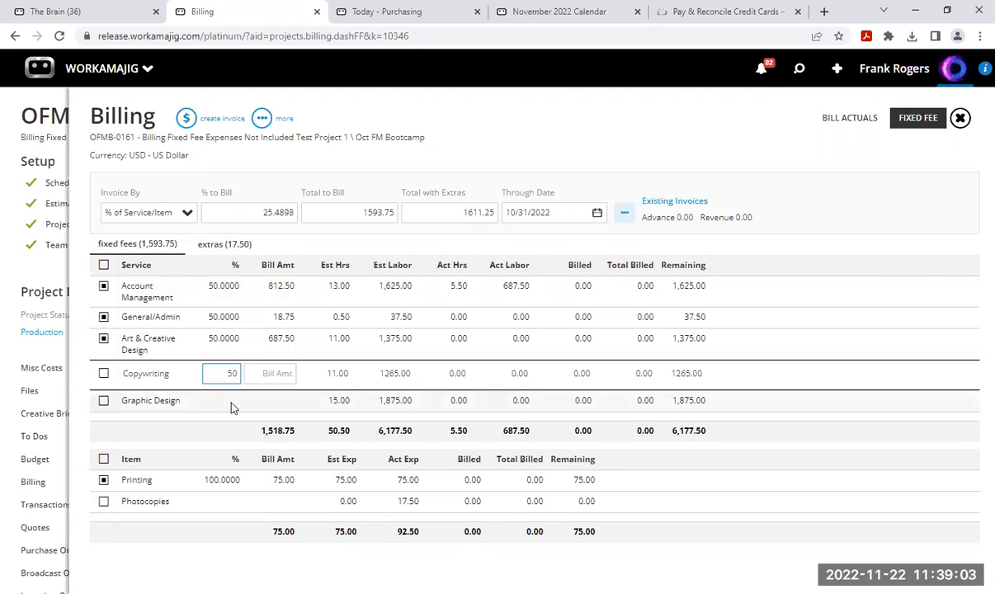
{"action": "left_click", "coordinate": [232, 402]}
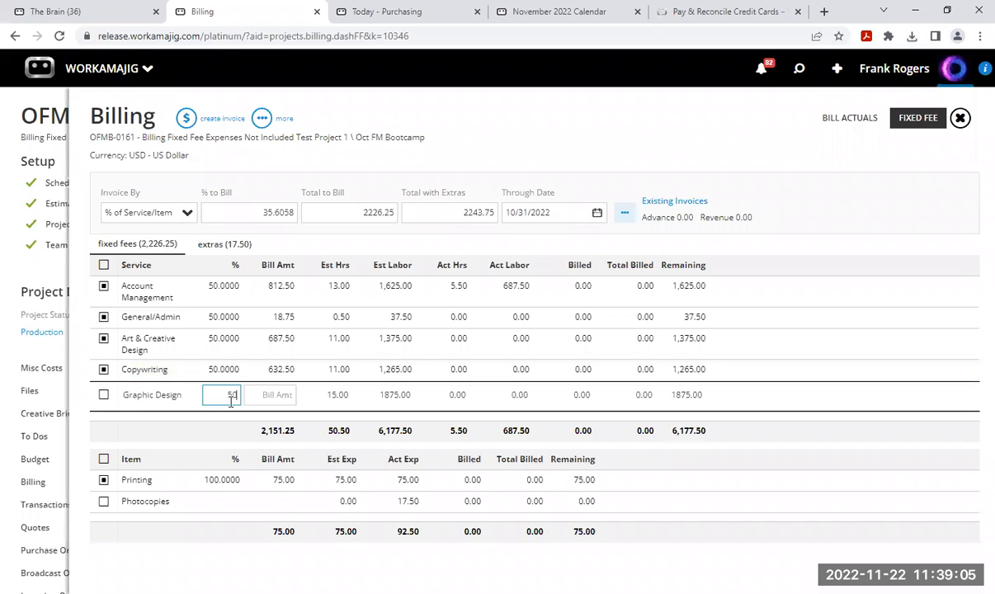
{"action": "left_click", "coordinate": [244, 559]}
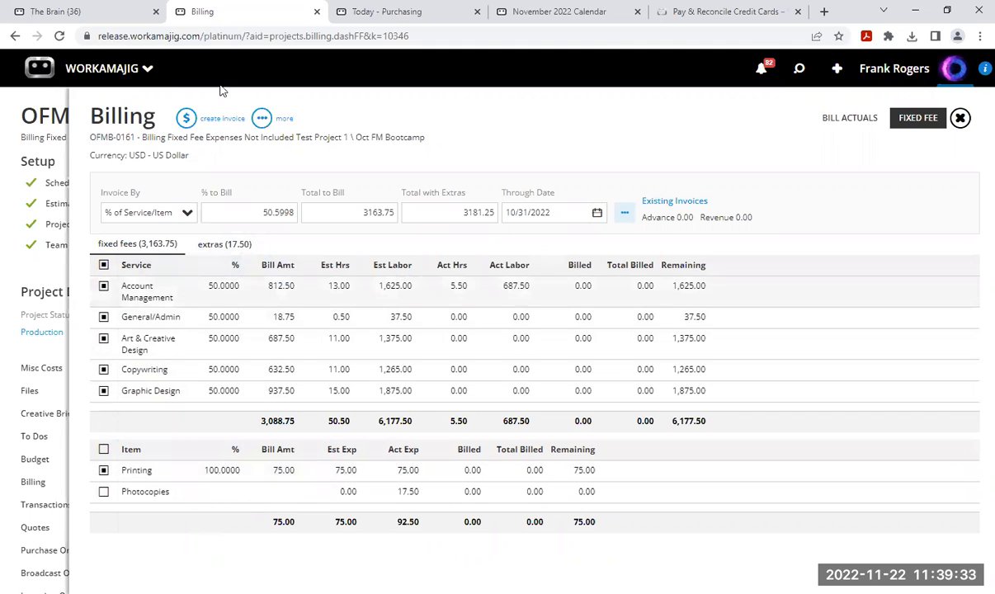
Create a revenue invoice from the project's fixed fee billing and approve it with the comment "comment".
{"action": "left_click", "coordinate": [188, 119]}
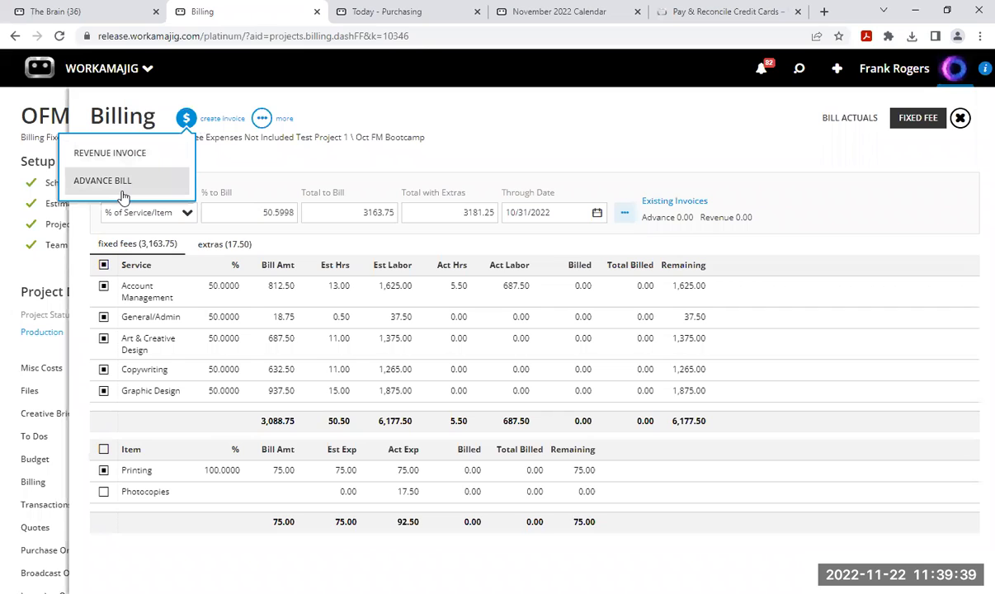
{"action": "left_click", "coordinate": [131, 153]}
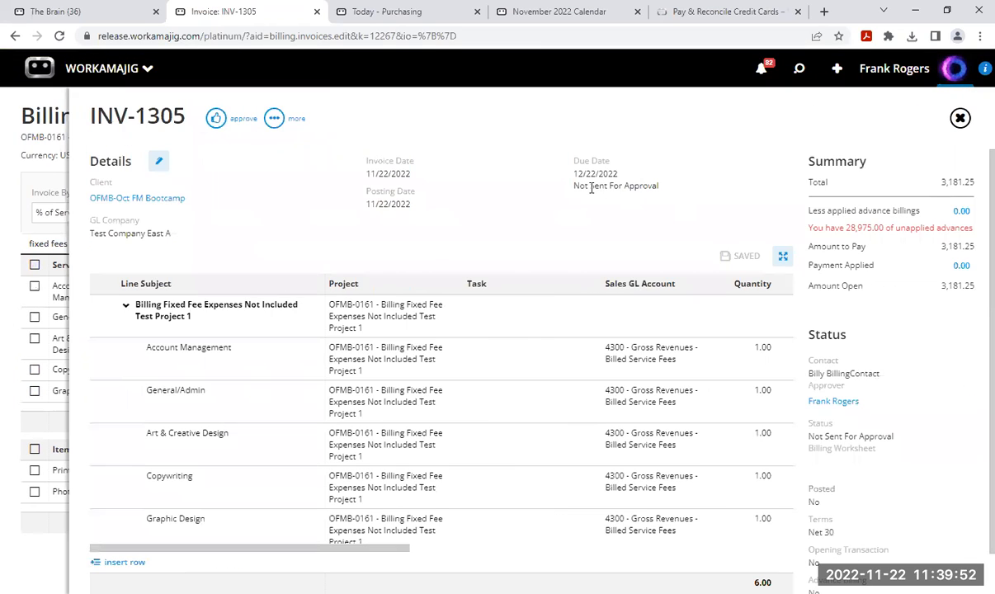
{"action": "left_click", "coordinate": [213, 115]}
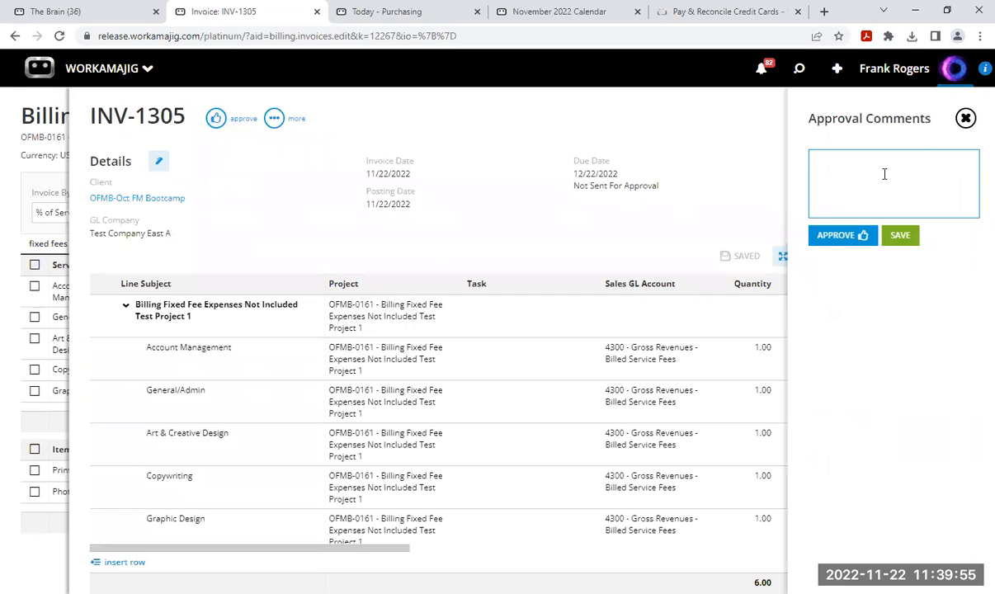
{"action": "type", "text": "comment"}
{"action": "left_click", "coordinate": [813, 235]}
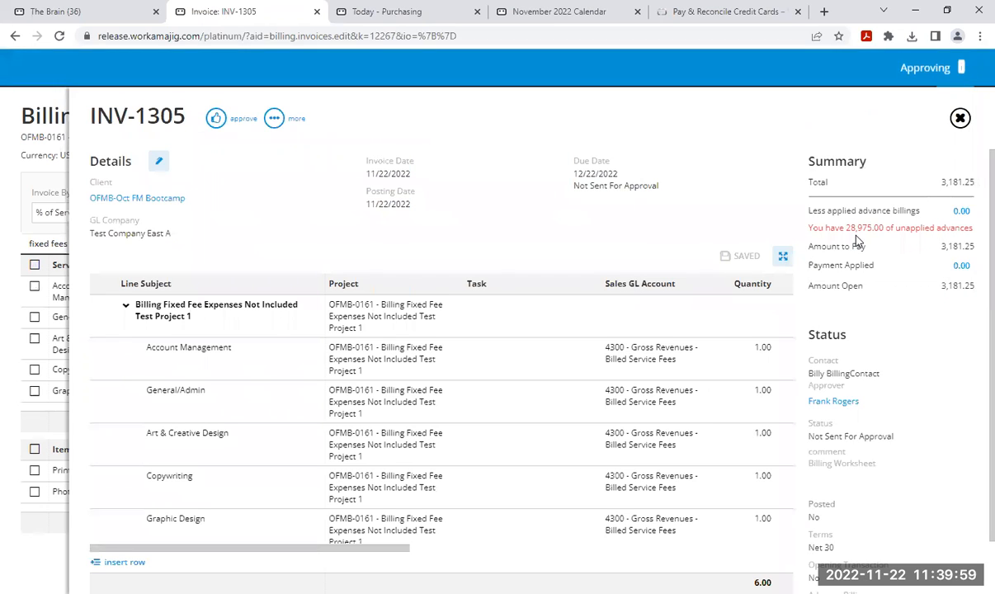
Post the approved invoice and review its accrual posting details.
{"action": "left_click", "coordinate": [221, 122]}
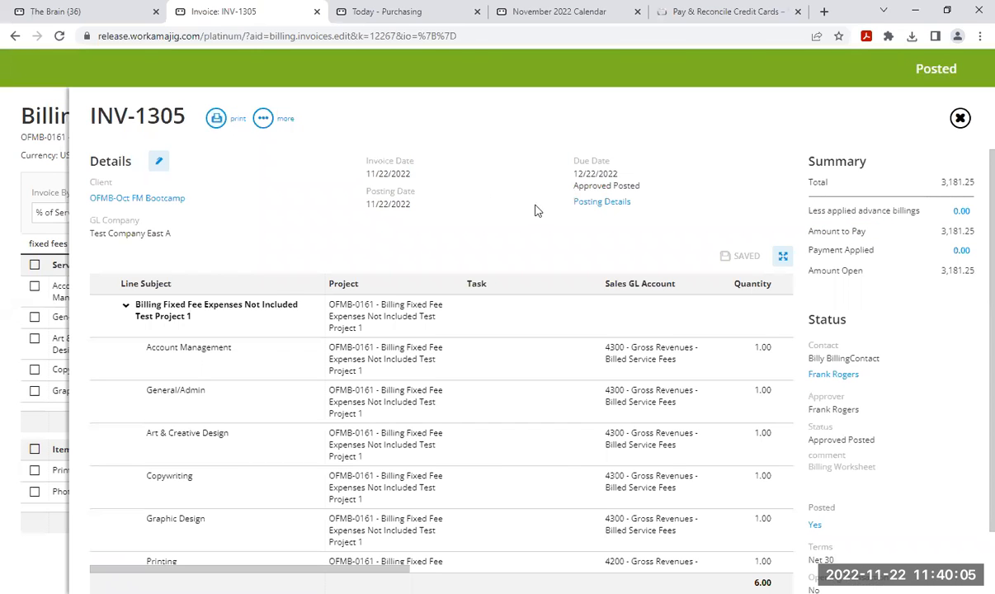
{"action": "left_click", "coordinate": [601, 203]}
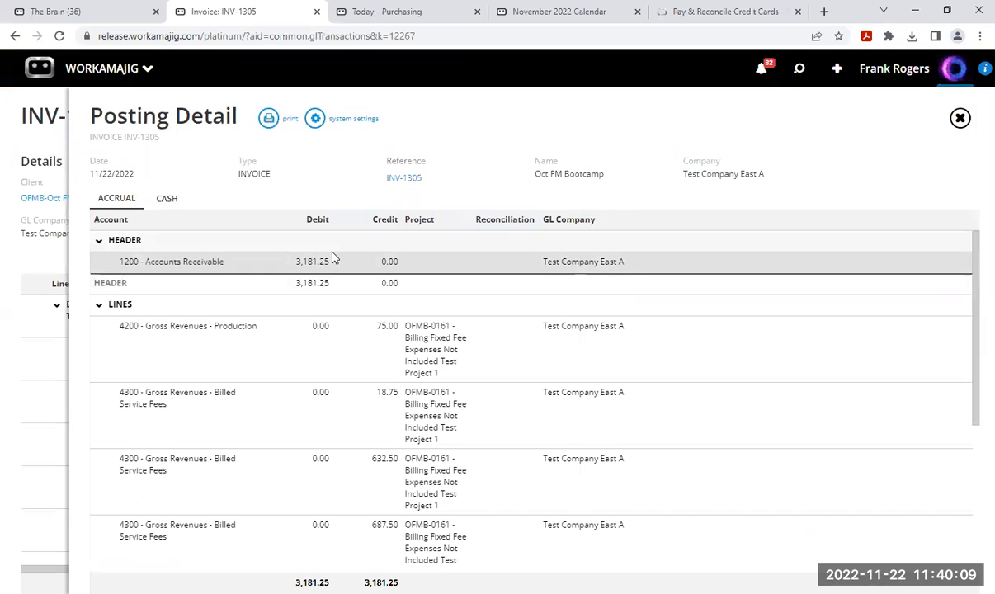
{"action": "left_click", "coordinate": [959, 118]}
Unpost the invoice and apply advance billing INV-1302 to it.
{"action": "left_click", "coordinate": [262, 118]}
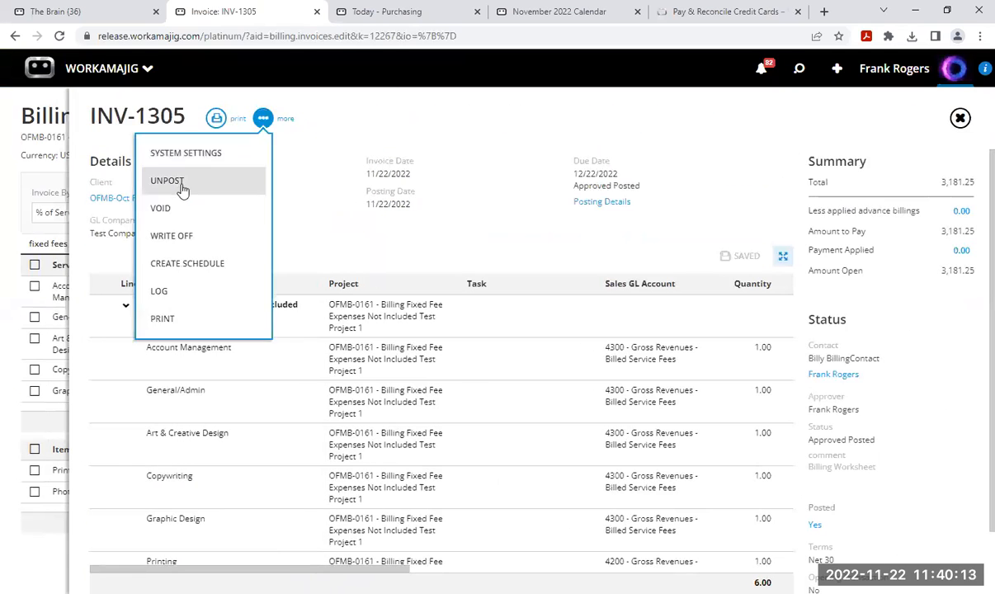
{"action": "left_click", "coordinate": [184, 186]}
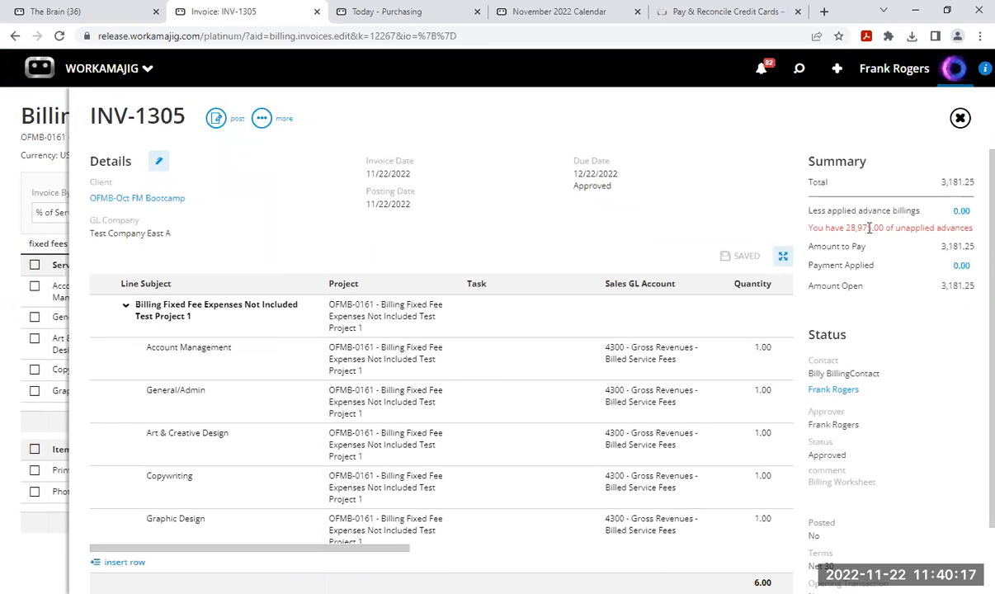
{"action": "left_click", "coordinate": [961, 212]}
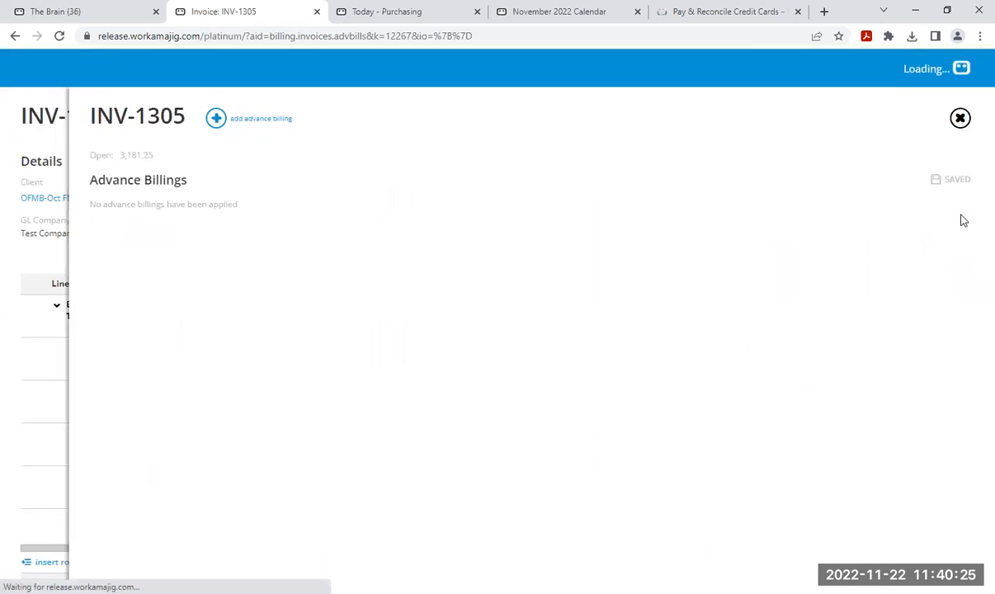
{"action": "left_click", "coordinate": [407, 237]}
{"action": "left_click", "coordinate": [466, 174]}
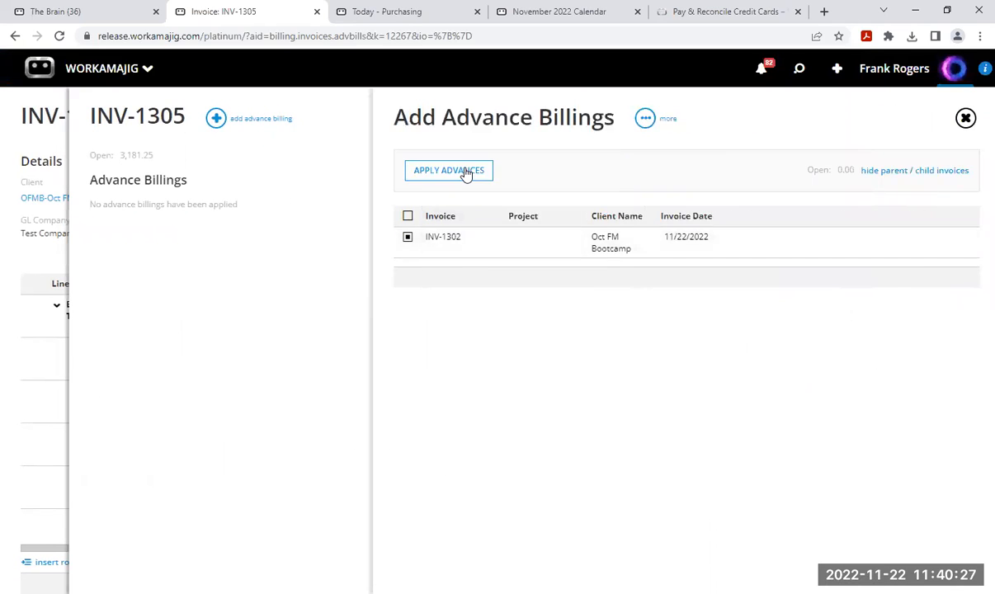
{"action": "left_click", "coordinate": [960, 120]}
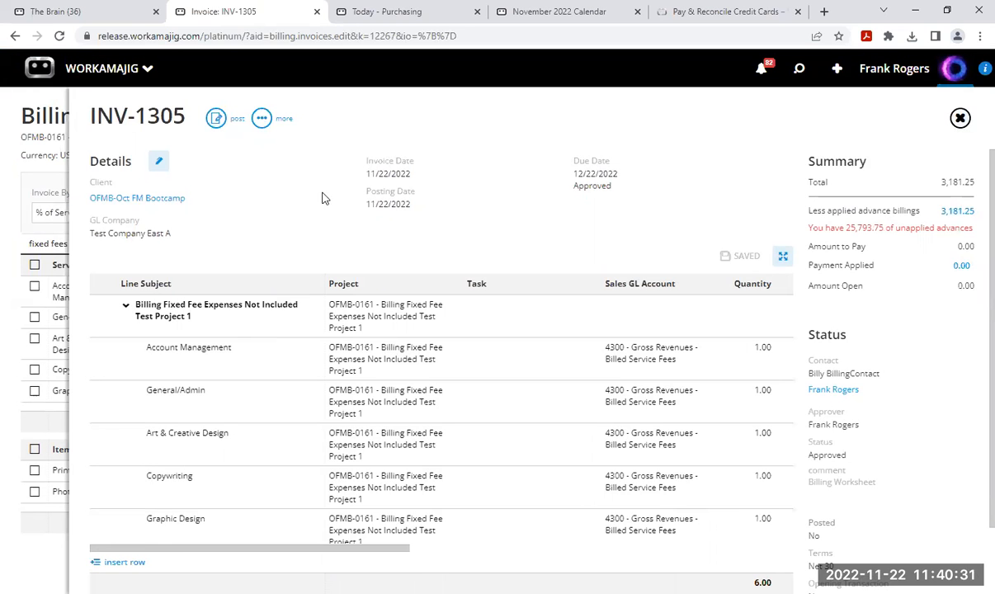
Post the invoice again with the advance applied and examine the account debited in its posting details.
{"action": "left_click", "coordinate": [220, 122]}
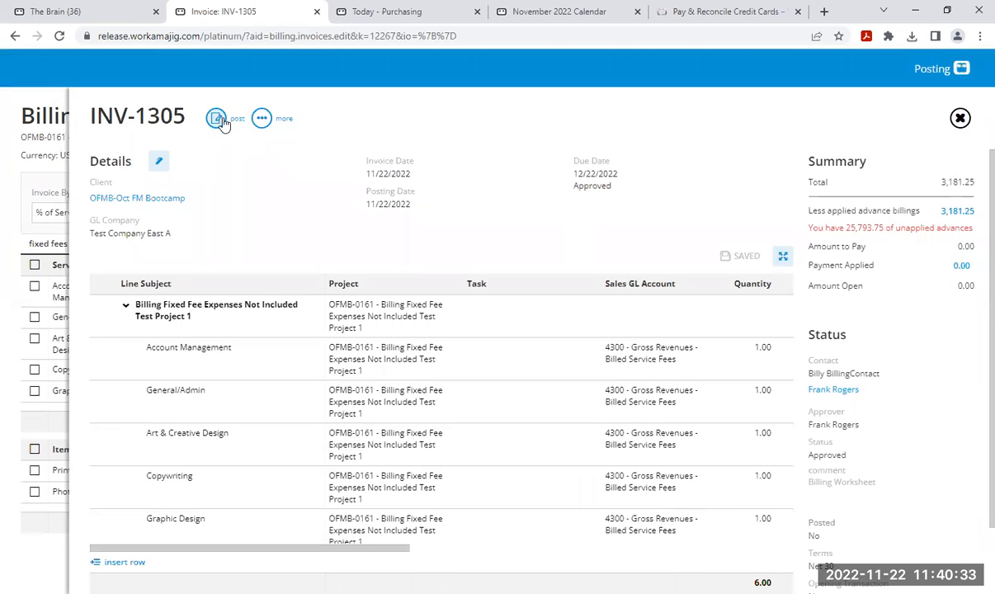
{"action": "left_click", "coordinate": [598, 205]}
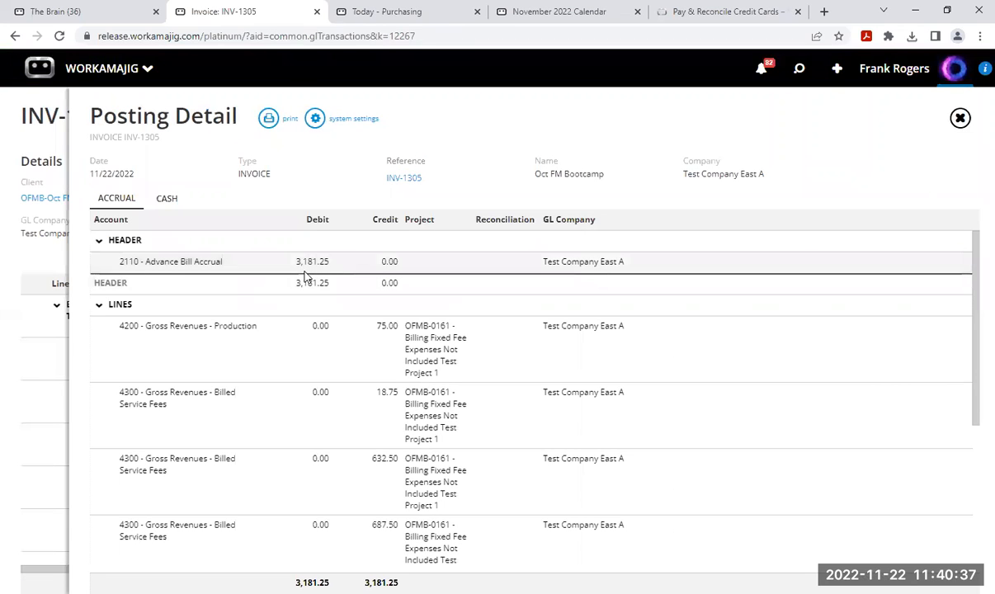
{"action": "left_click", "coordinate": [960, 119]}
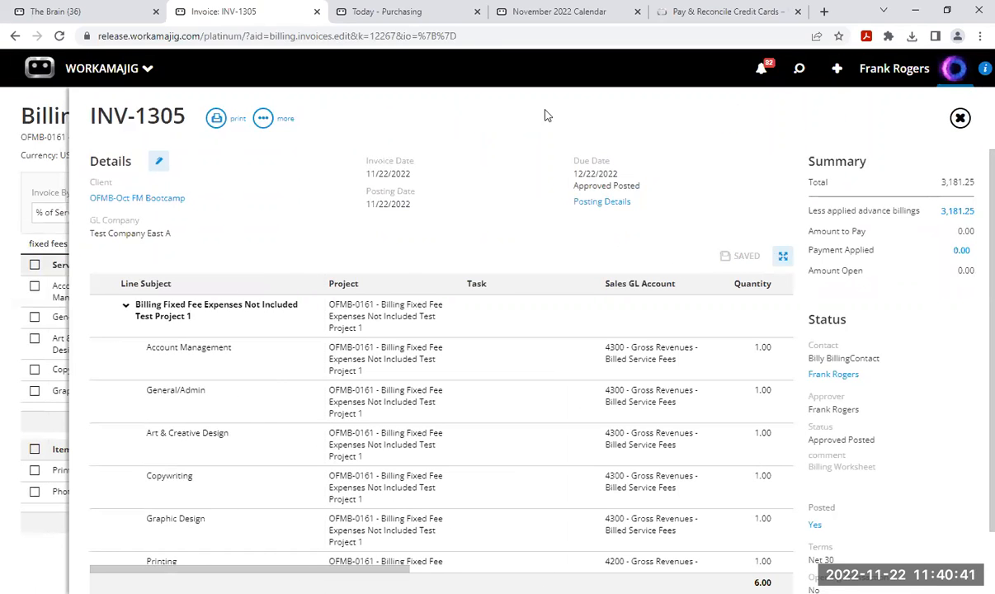
Leave the invoice and project, and open fixed fee mass billing from the Today - Billing page.
{"action": "left_click", "coordinate": [960, 118]}
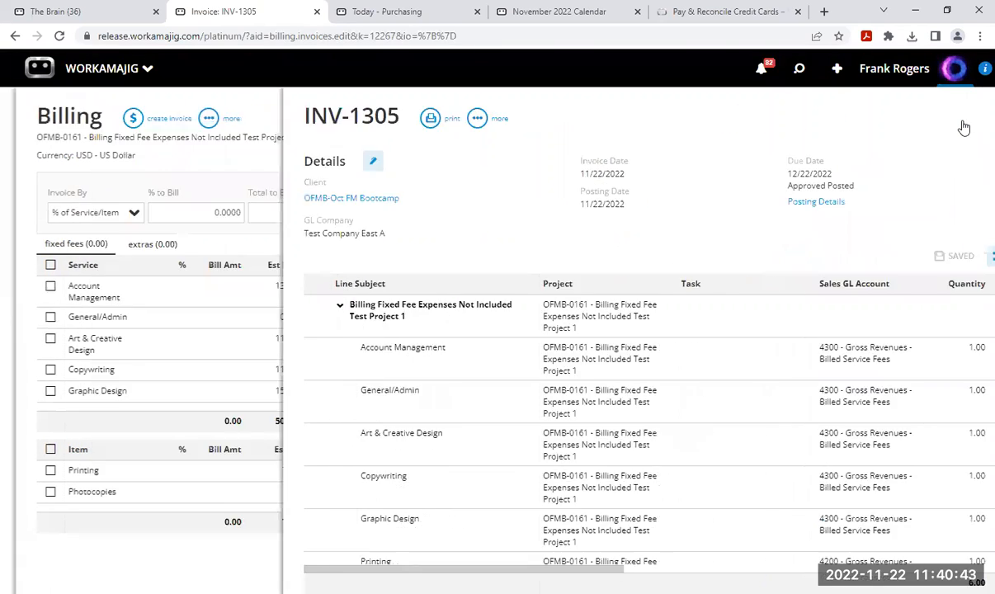
{"action": "left_click", "coordinate": [960, 119]}
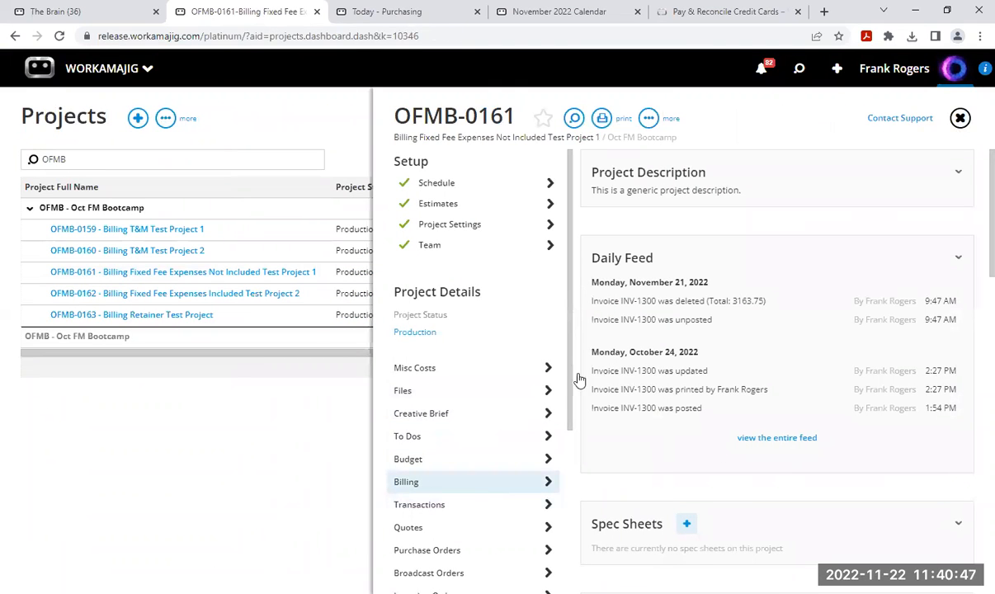
{"action": "left_click", "coordinate": [960, 119]}
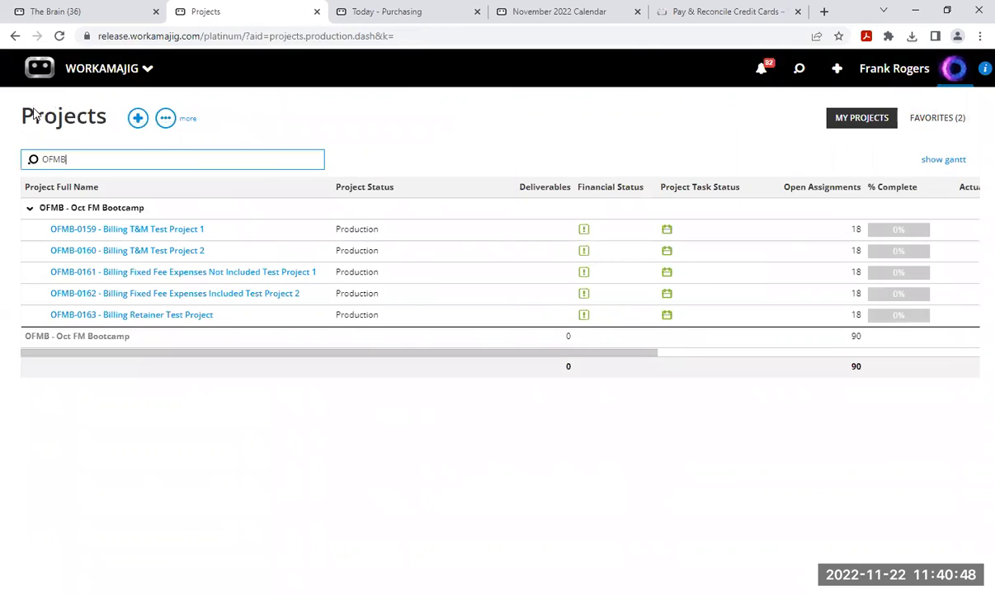
{"action": "left_click", "coordinate": [91, 69]}
{"action": "left_click", "coordinate": [532, 144]}
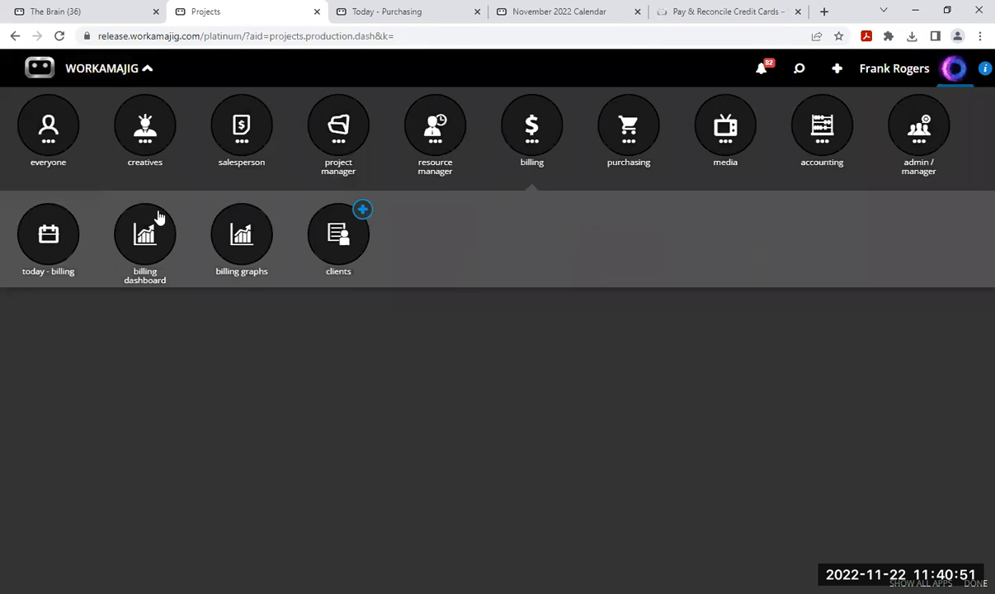
{"action": "left_click", "coordinate": [55, 249]}
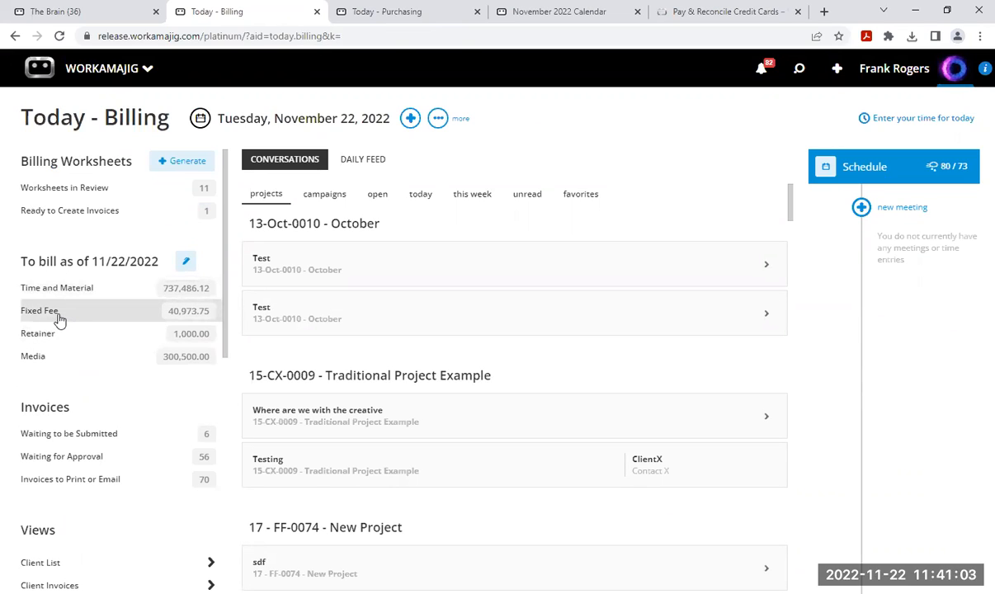
{"action": "left_click", "coordinate": [66, 319]}
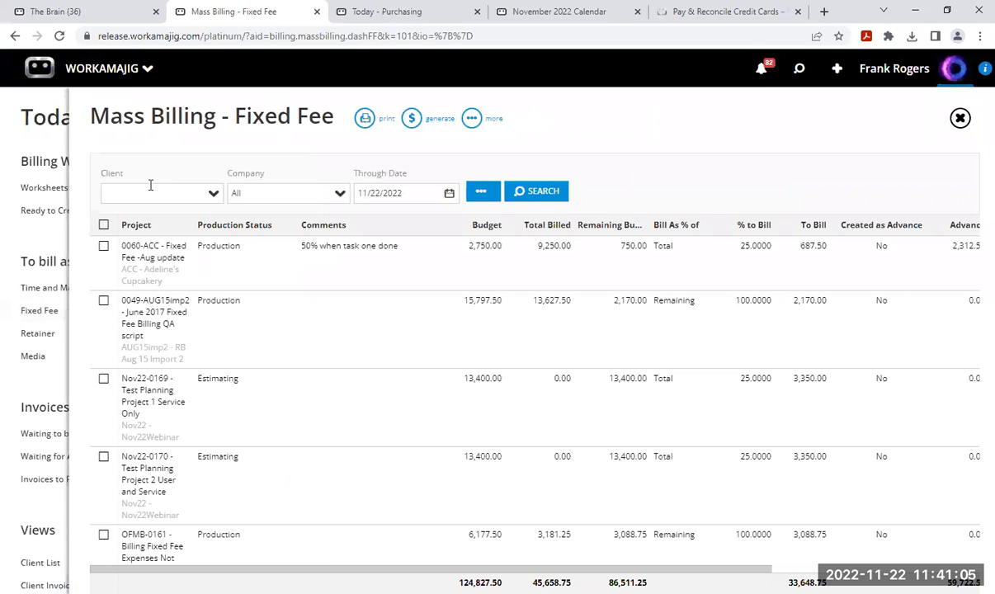
Filter the fixed fee mass billing list to the client OFMB.
{"action": "right_click", "coordinate": [150, 193]}
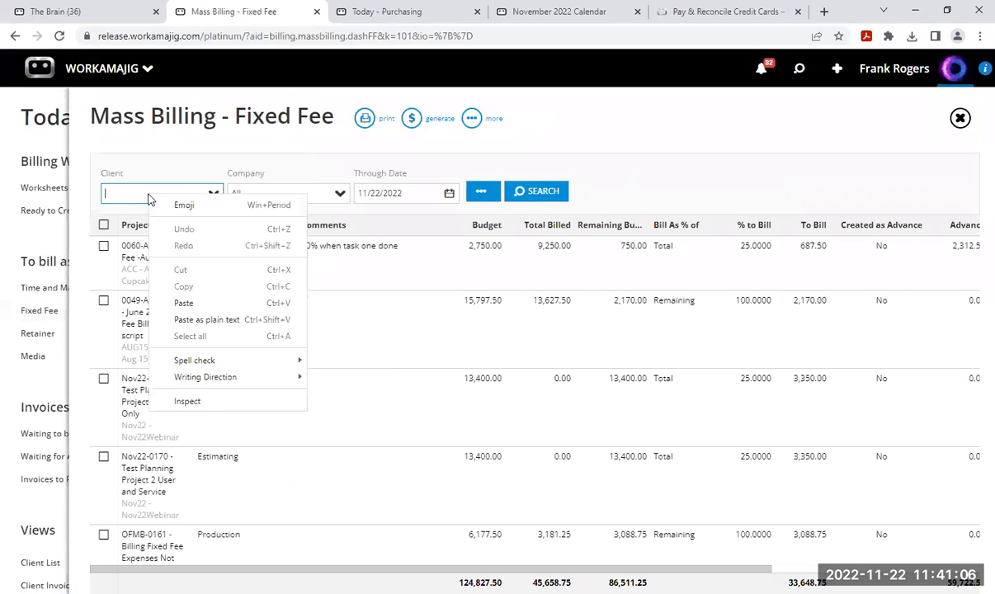
{"action": "left_click", "coordinate": [180, 287]}
{"action": "left_click", "coordinate": [518, 191]}
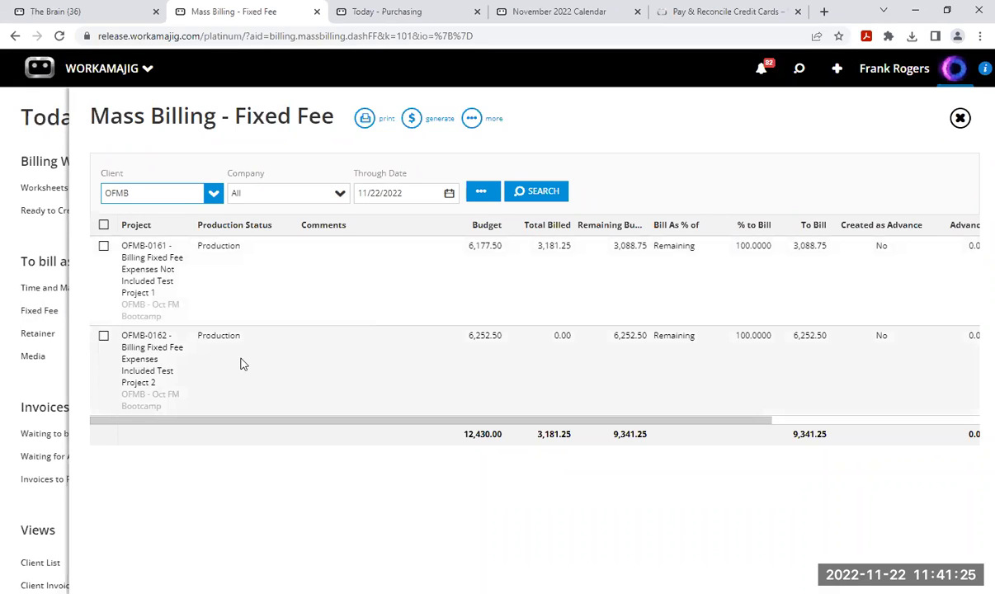
Set project OFMB-0162 to bill as a percentage of Total, with 50% to bill.
{"action": "left_click", "coordinate": [388, 377]}
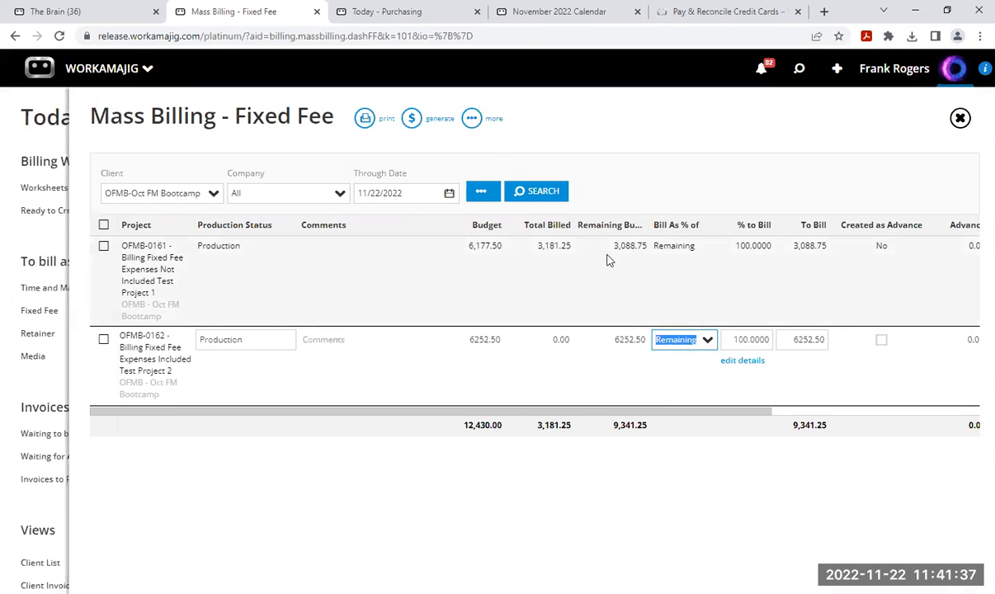
{"action": "left_click", "coordinate": [707, 340]}
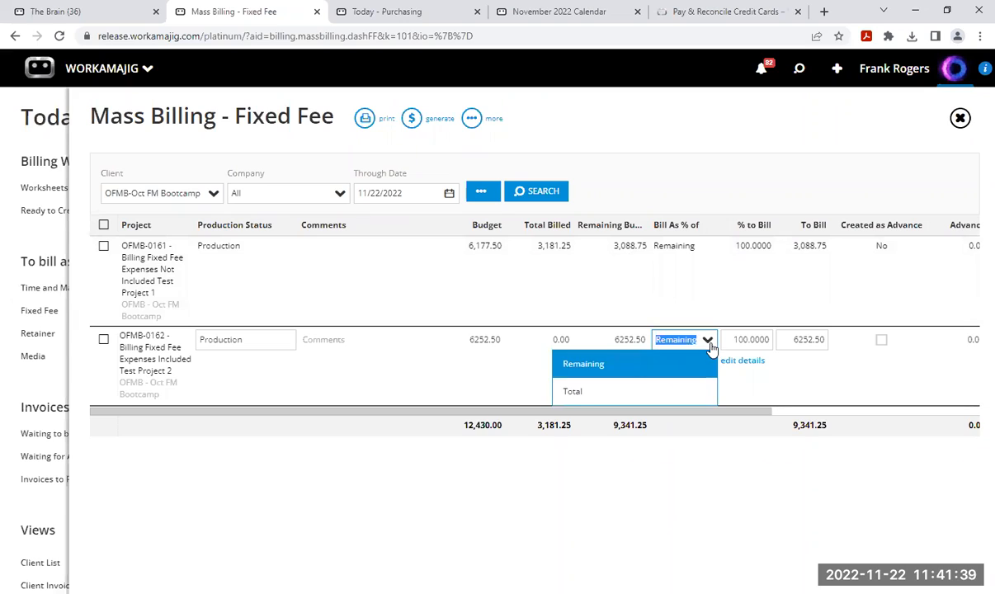
{"action": "left_click", "coordinate": [577, 395]}
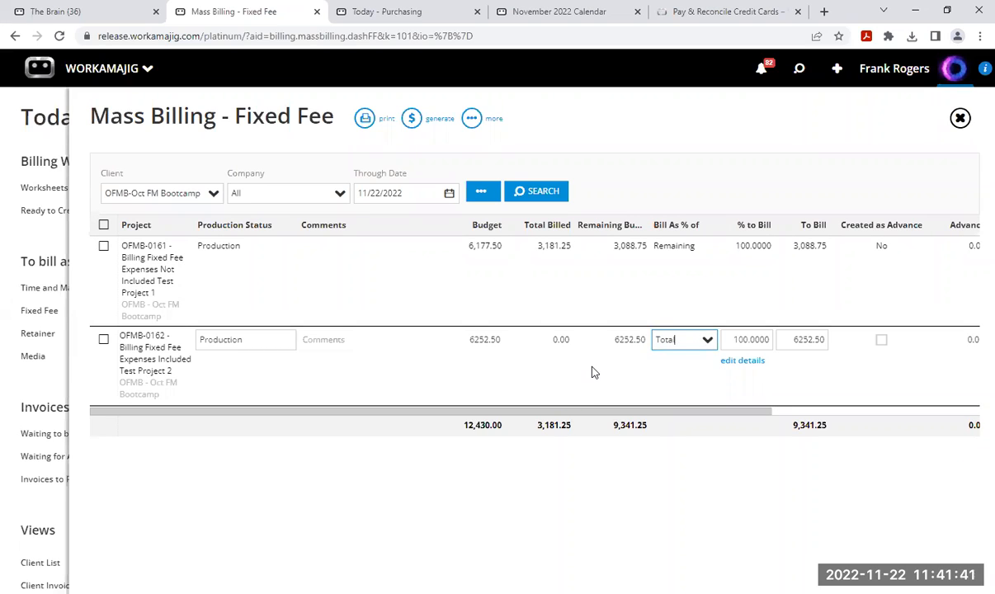
{"action": "left_click", "coordinate": [748, 340]}
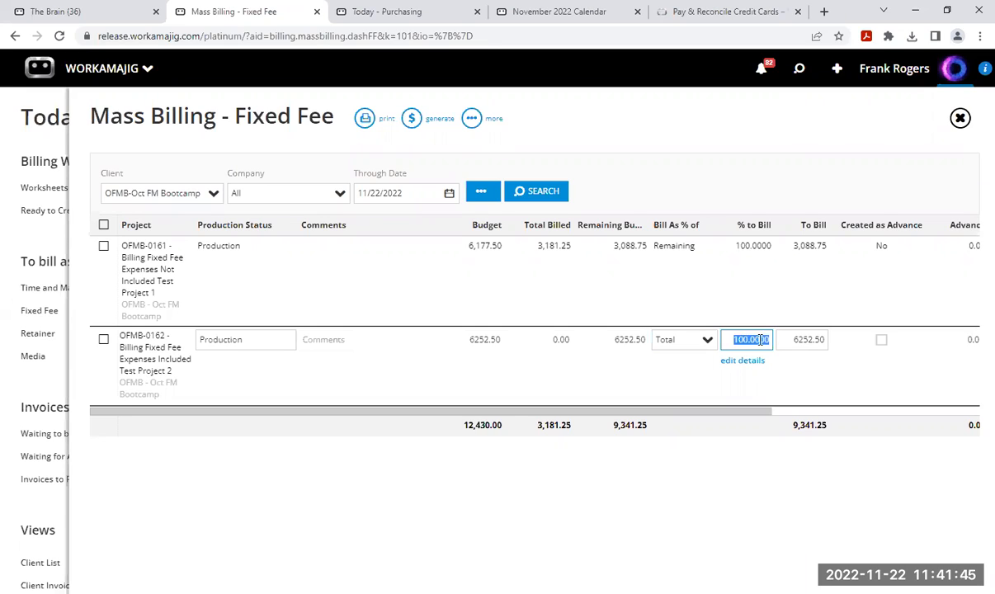
{"action": "type", "text": "50"}
{"action": "key", "text": "Tab"}
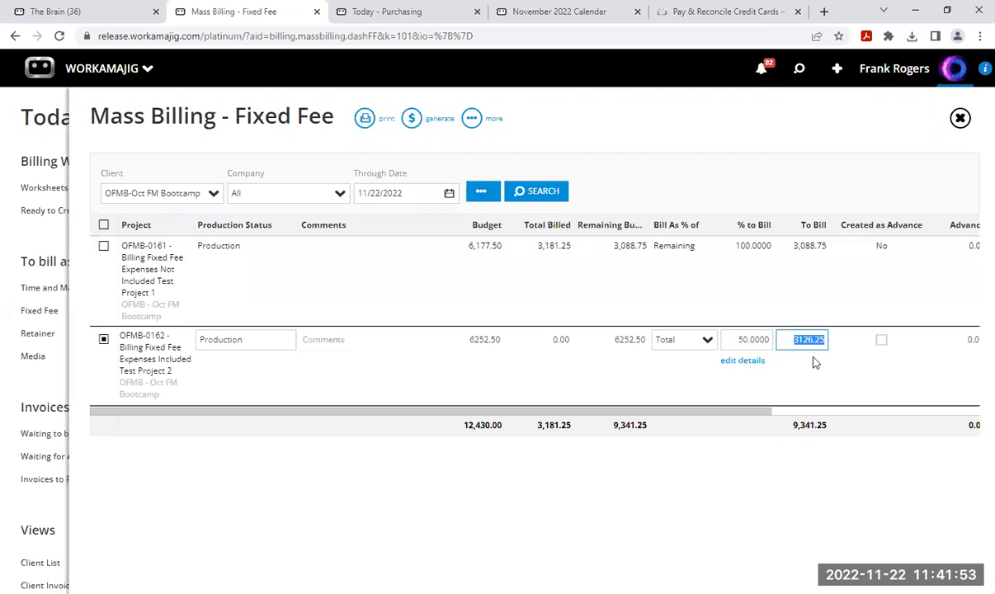
Open the billing details of project OFMB-0162 and invoice by % of Service/Item after trying One Amount and % of Task.
{"action": "left_click", "coordinate": [737, 365]}
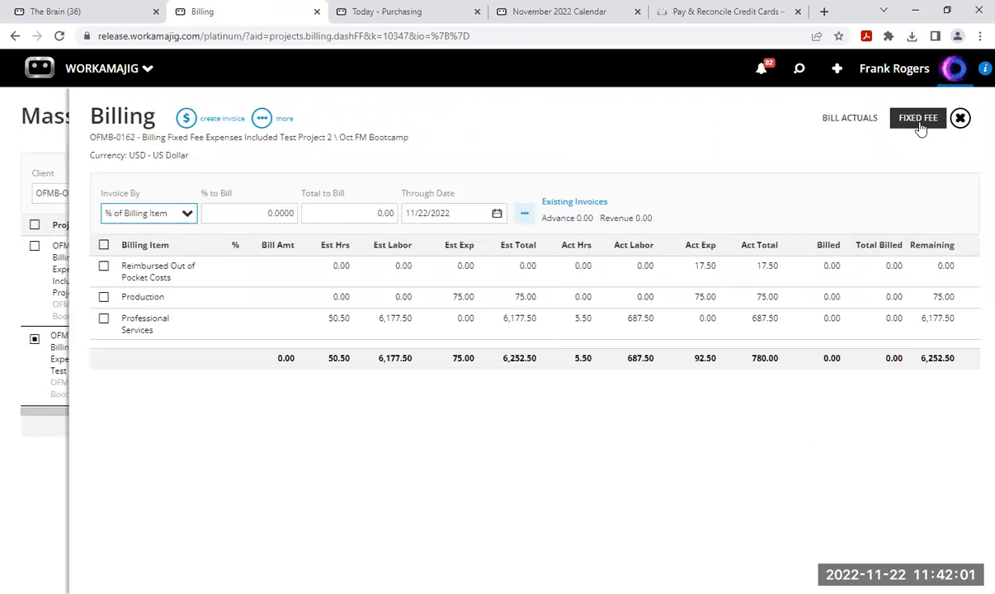
{"action": "left_click", "coordinate": [187, 213]}
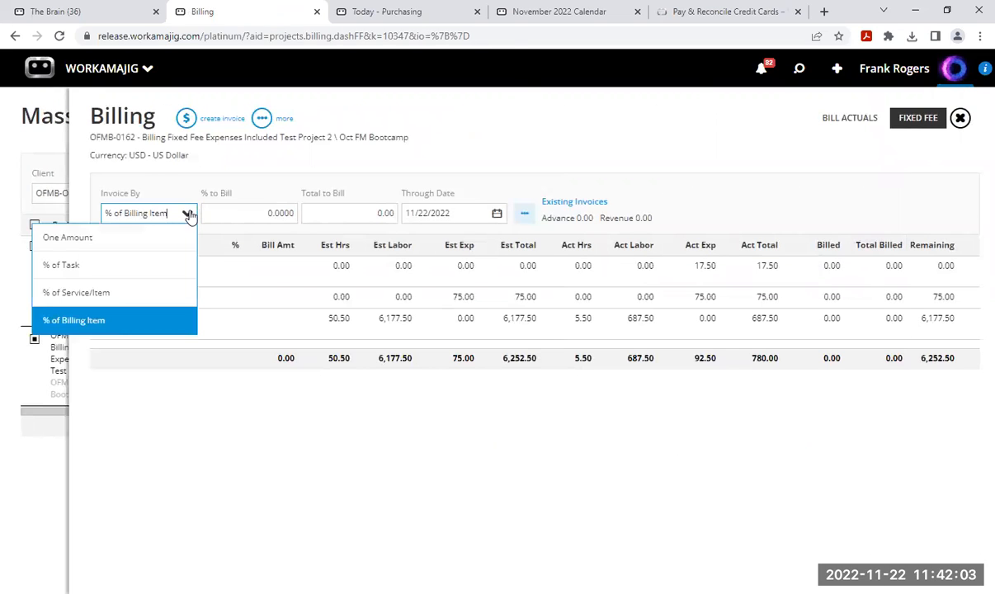
{"action": "left_click", "coordinate": [82, 237]}
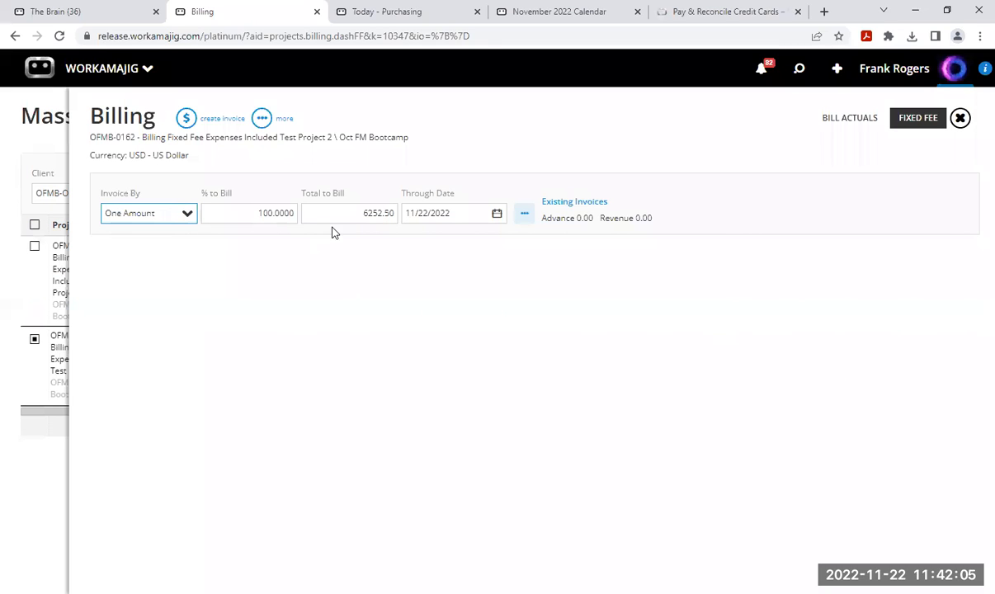
{"action": "left_click", "coordinate": [189, 215]}
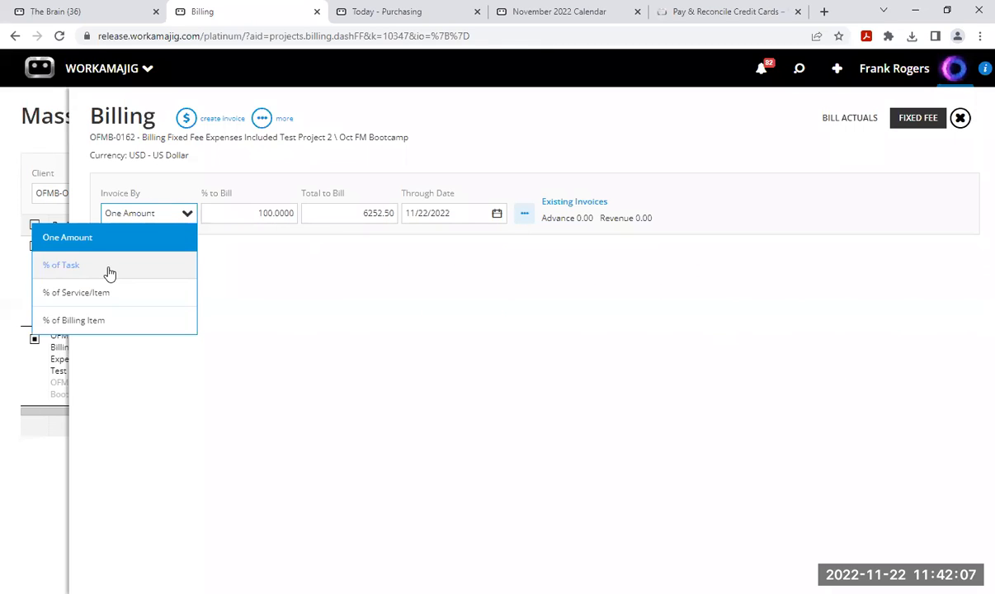
{"action": "left_click", "coordinate": [108, 273]}
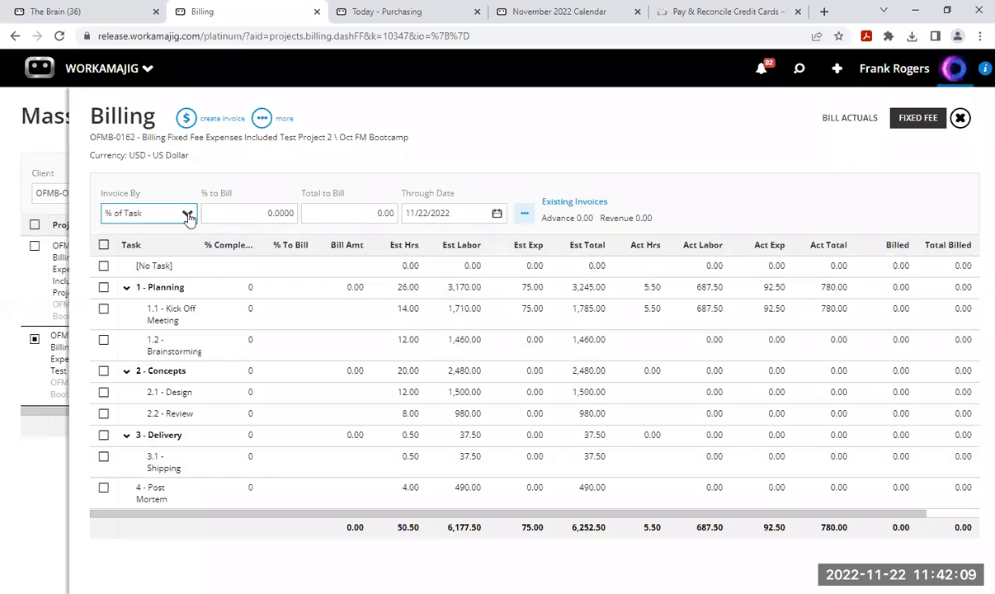
{"action": "left_click", "coordinate": [188, 214]}
{"action": "left_click", "coordinate": [78, 295]}
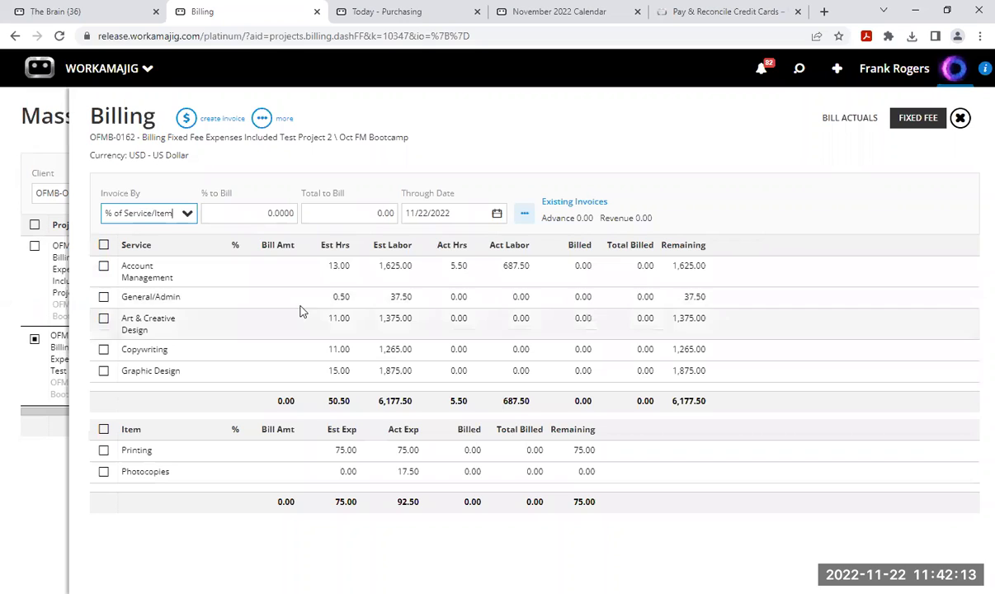
Set the billing percentage to 100 for Account Management, General/Admin, Art & Creative Design, Copywriting and Graphic Design.
{"action": "left_click", "coordinate": [231, 276]}
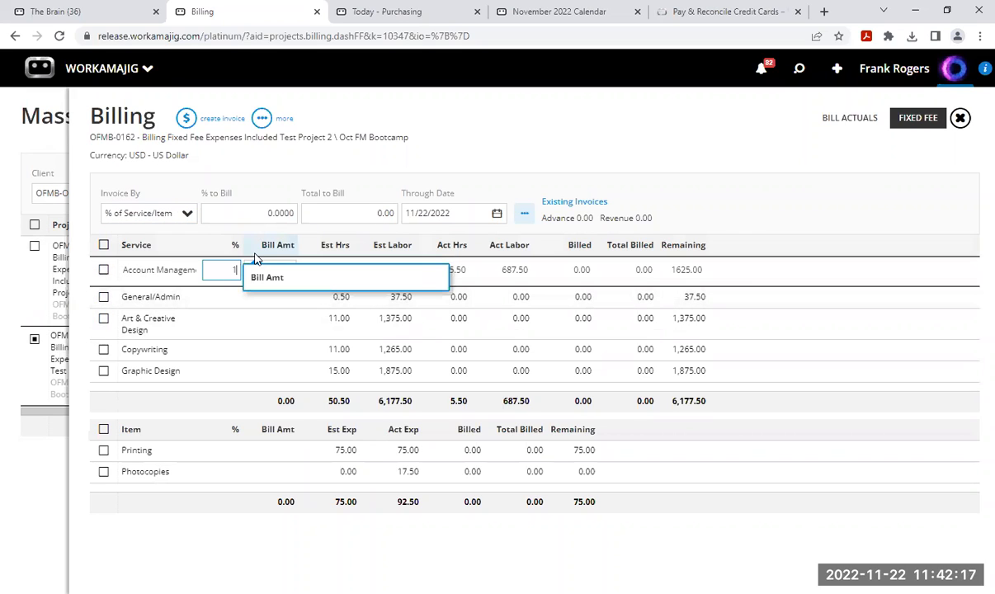
{"action": "type", "text": "100"}
{"action": "left_click", "coordinate": [227, 298]}
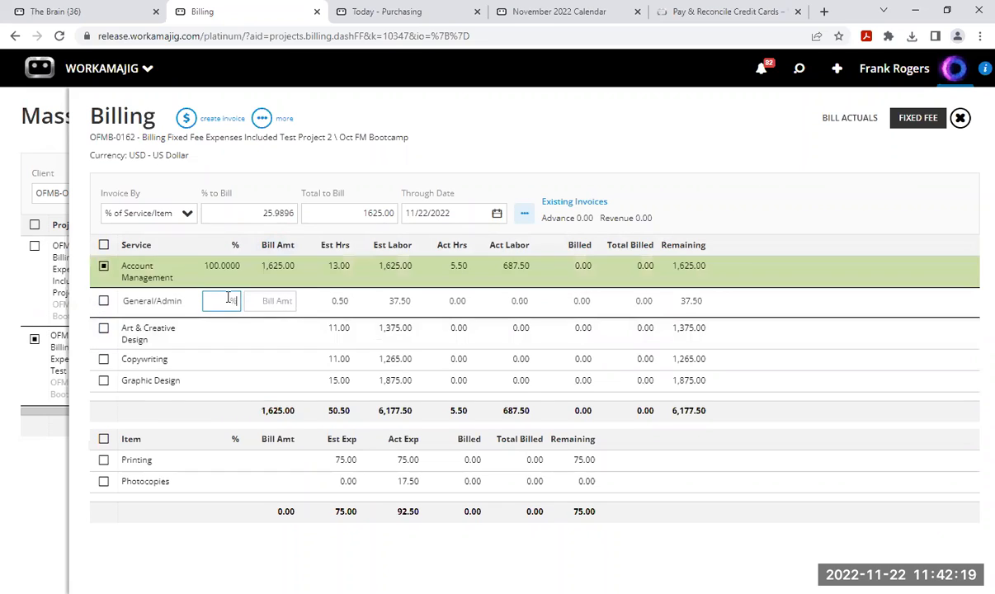
{"action": "type", "text": "100"}
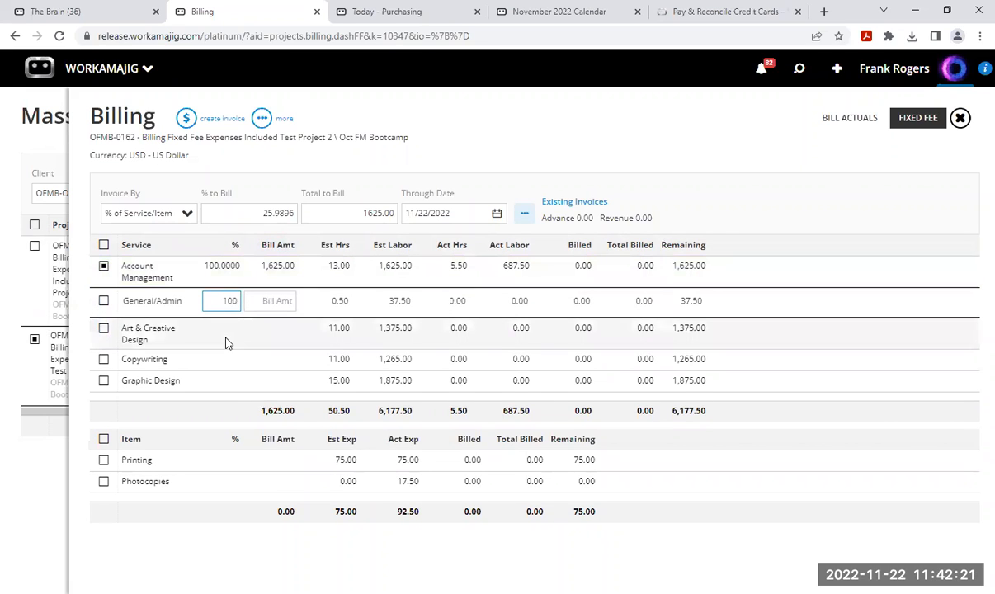
{"action": "left_click", "coordinate": [225, 335]}
{"action": "type", "text": "100"}
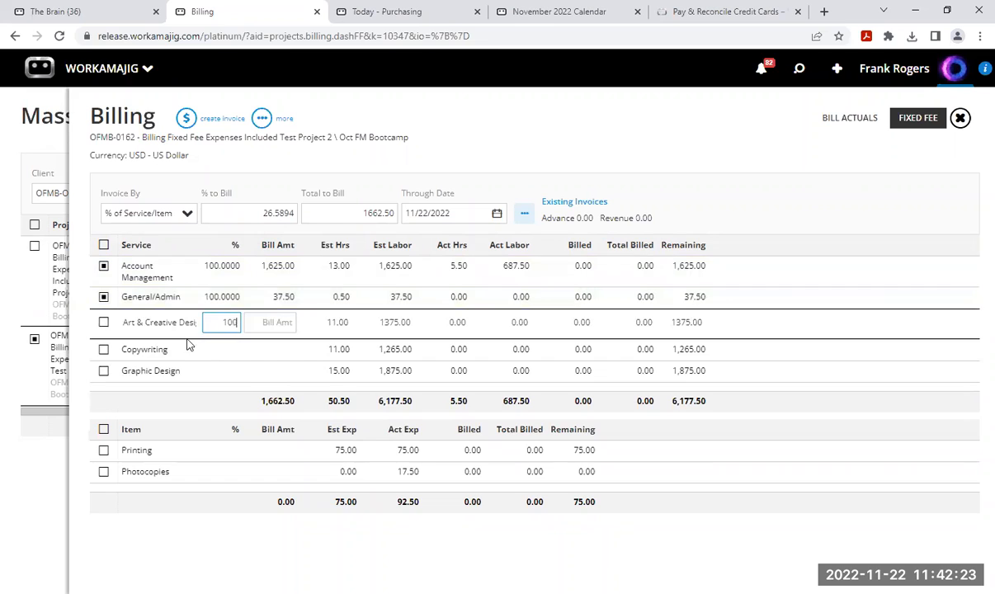
{"action": "left_click", "coordinate": [221, 349]}
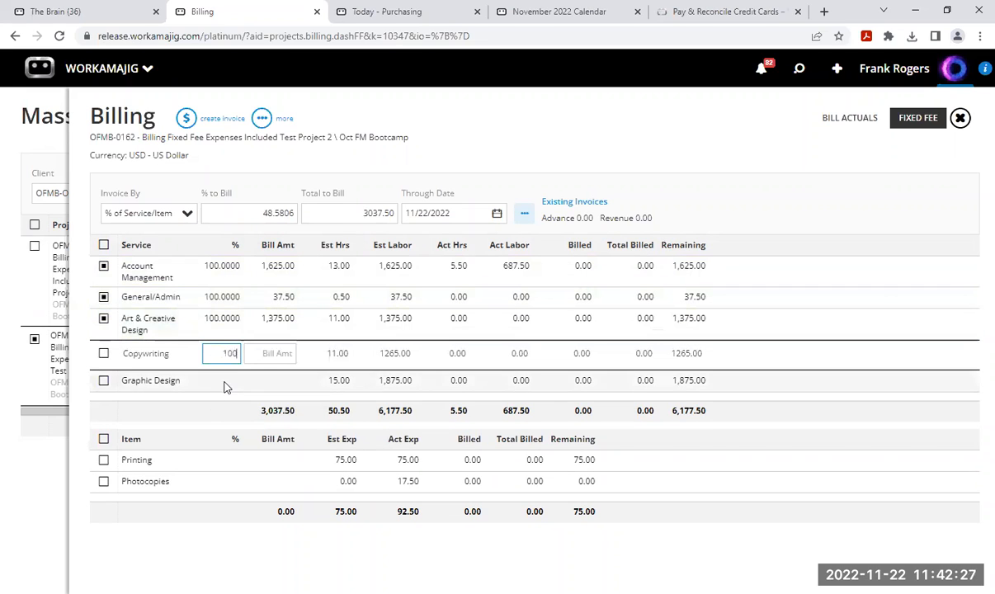
{"action": "left_click", "coordinate": [226, 380]}
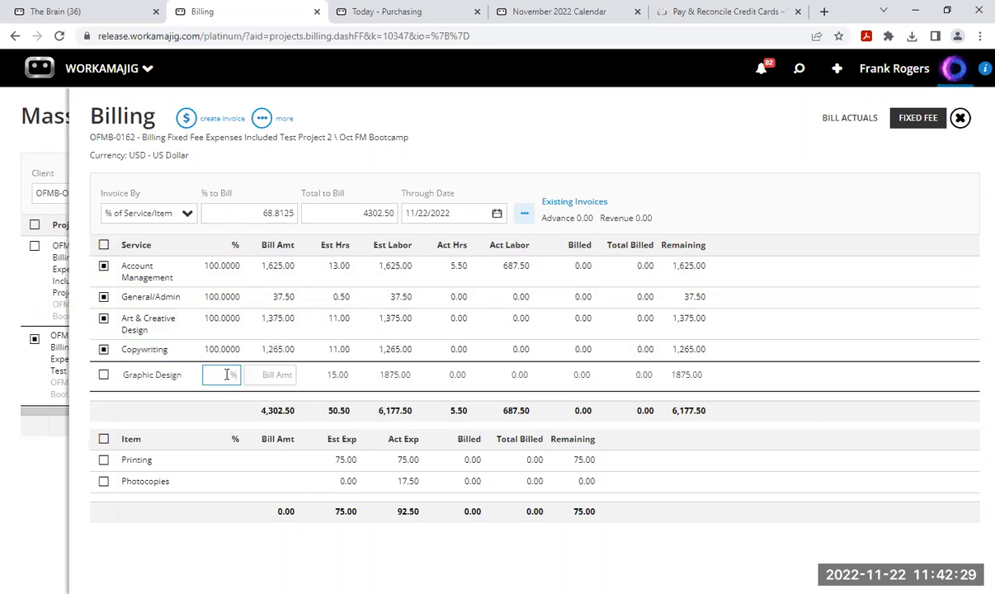
{"action": "type", "text": "100"}
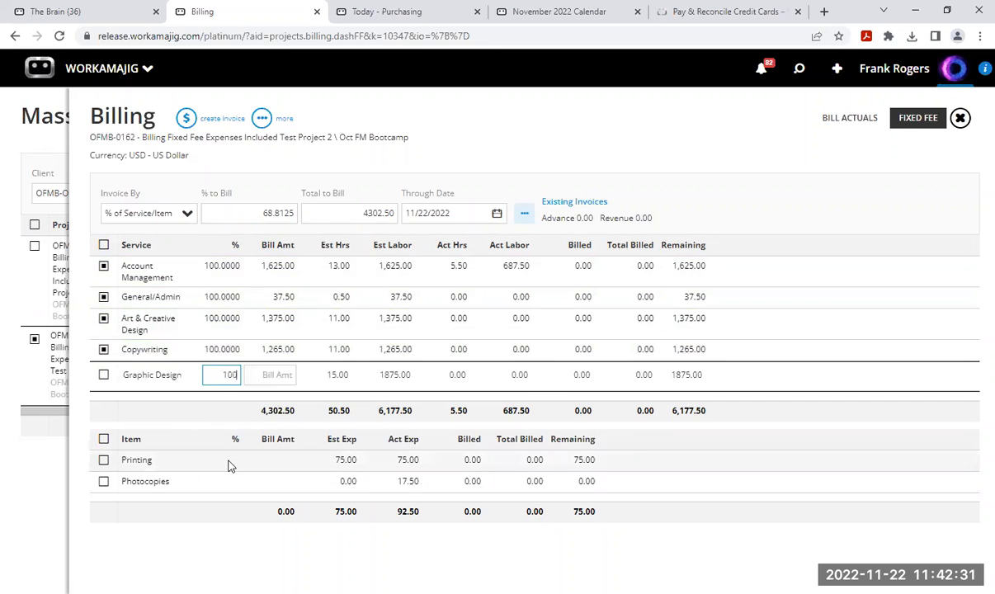
Set the billing percentage of the Printing item to 50.
{"action": "left_click", "coordinate": [228, 460]}
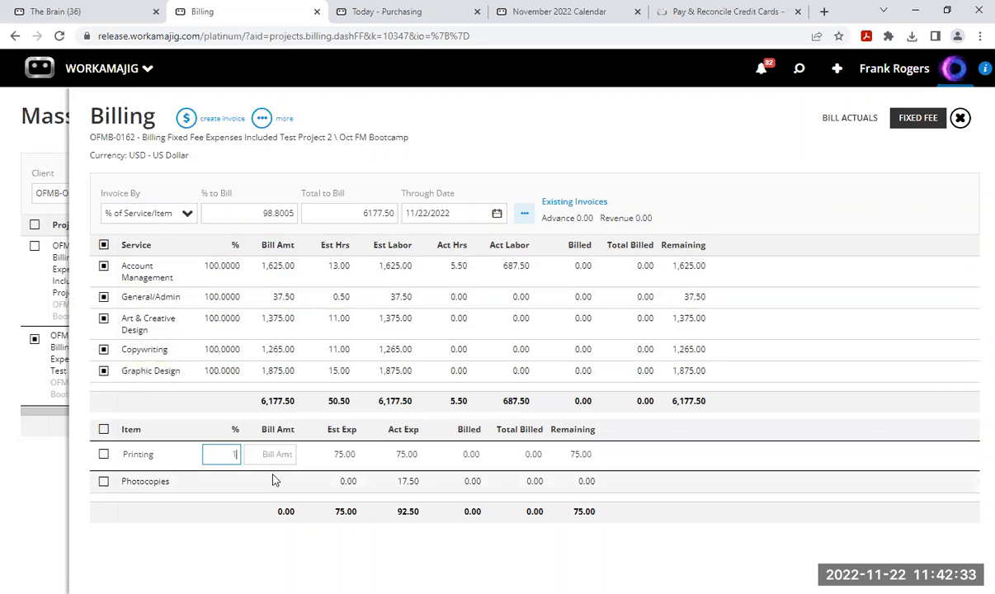
{"action": "type", "text": "50"}
{"action": "left_click", "coordinate": [283, 547]}
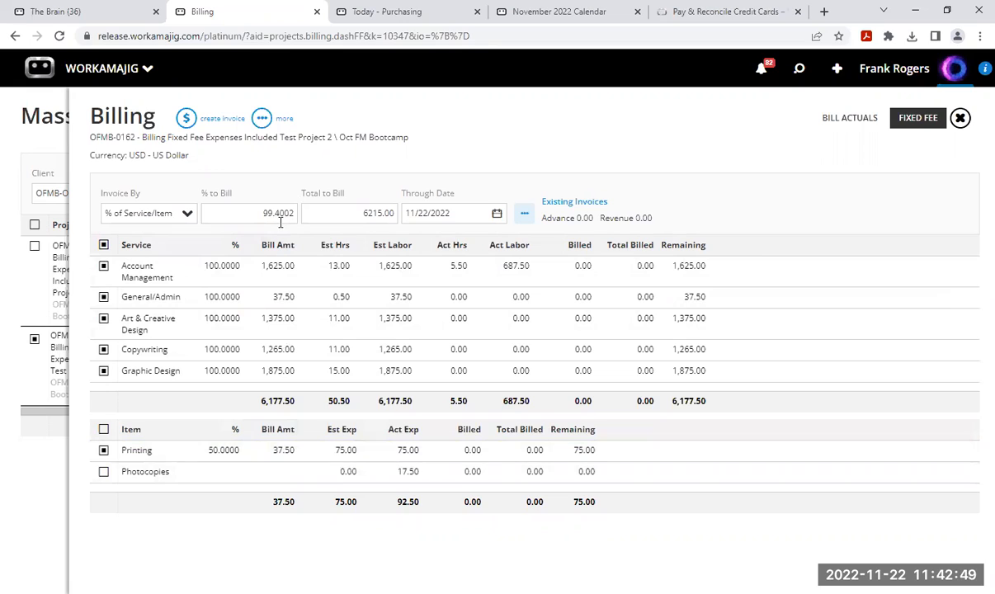
Create a revenue invoice from the entered percentages and approve it with the approval comment "comment".
{"action": "left_click", "coordinate": [184, 118]}
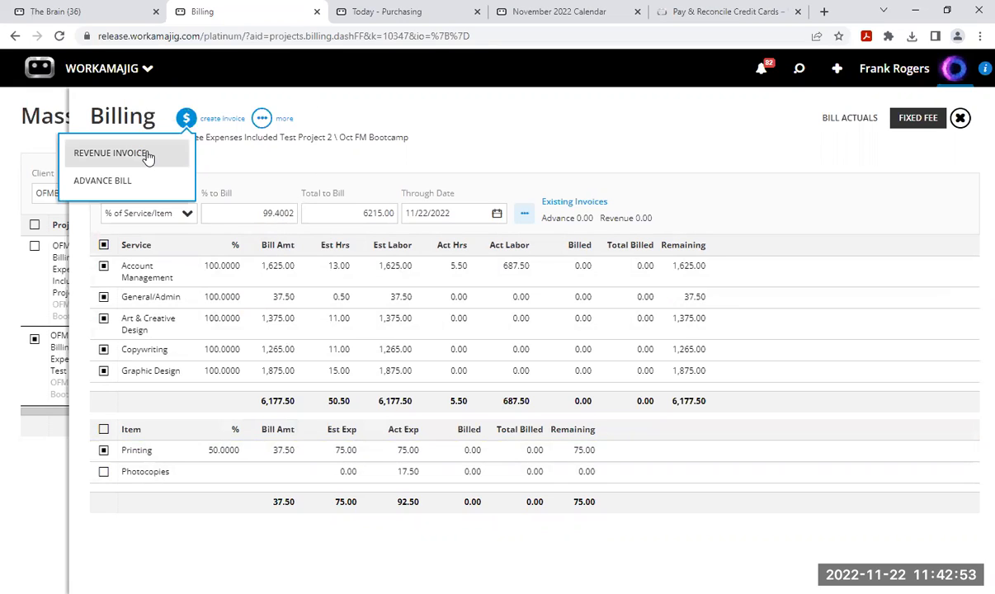
{"action": "left_click", "coordinate": [147, 154]}
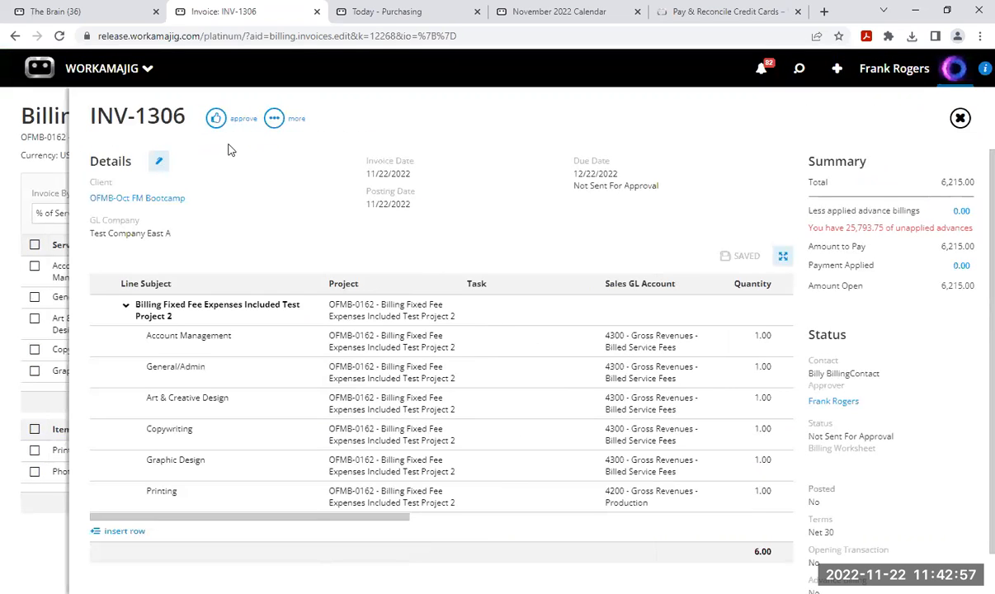
{"action": "left_click", "coordinate": [218, 120]}
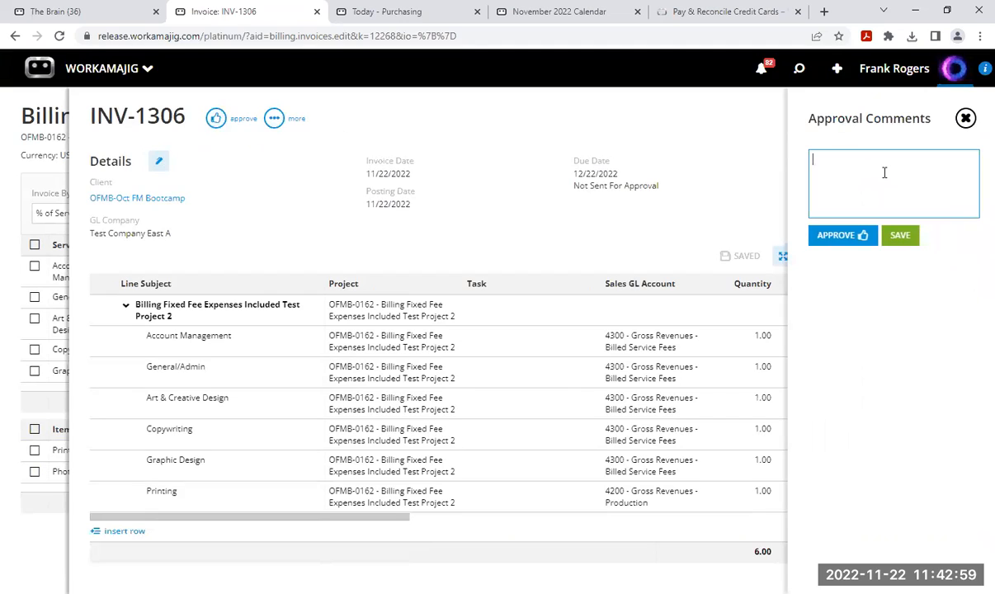
{"action": "type", "text": "comment"}
{"action": "left_click", "coordinate": [843, 235]}
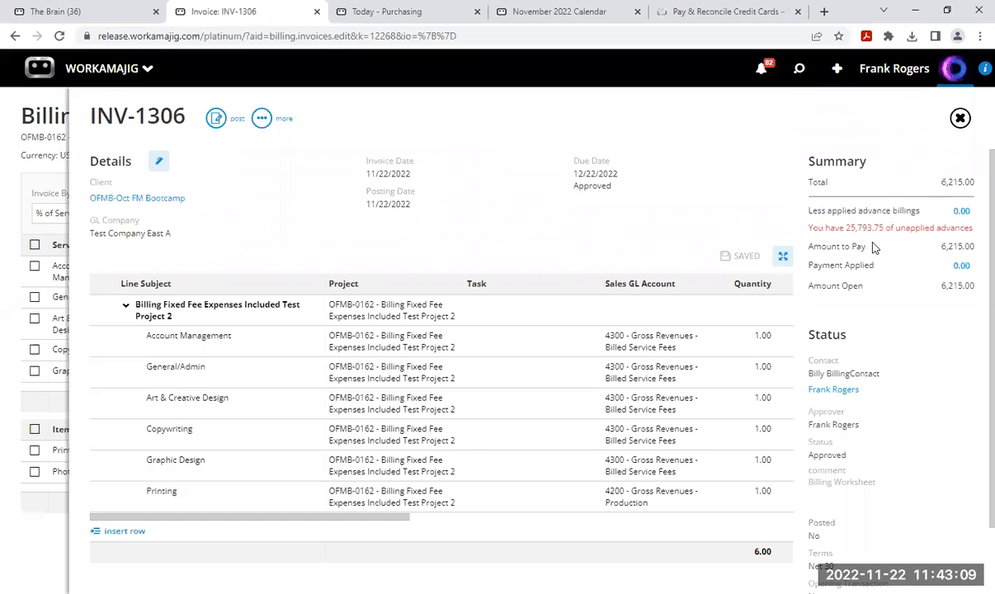
Apply the open advance billing INV-1302 to the approved invoice and return to the invoice.
{"action": "left_click", "coordinate": [961, 211]}
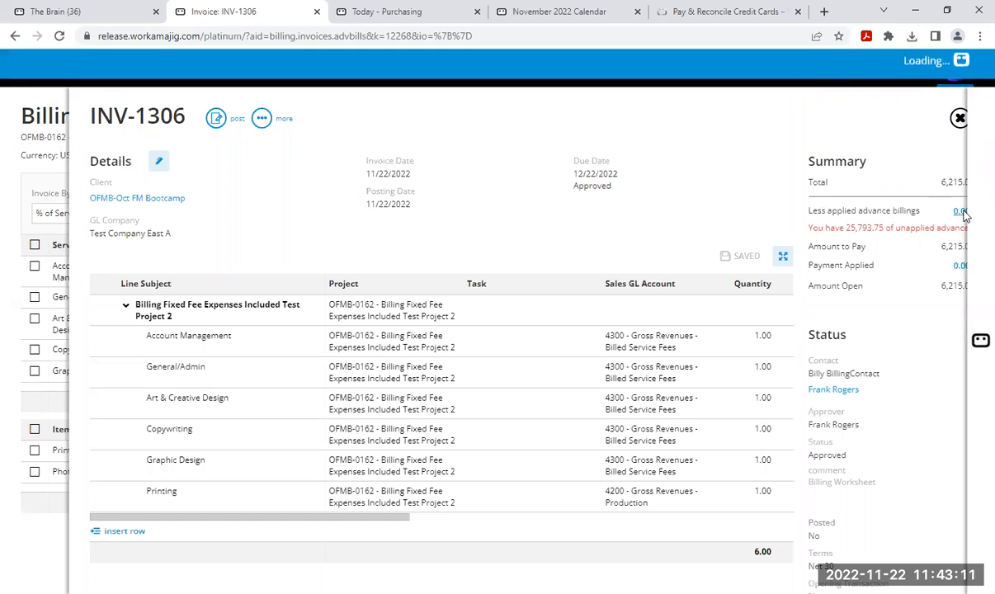
{"action": "left_click", "coordinate": [410, 239]}
{"action": "left_click", "coordinate": [458, 178]}
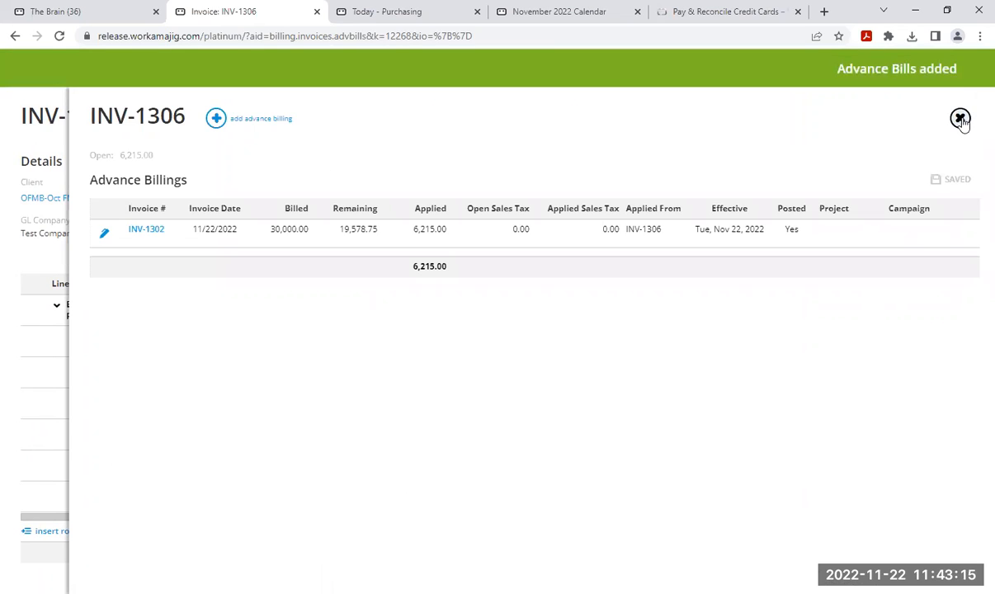
{"action": "left_click", "coordinate": [960, 119]}
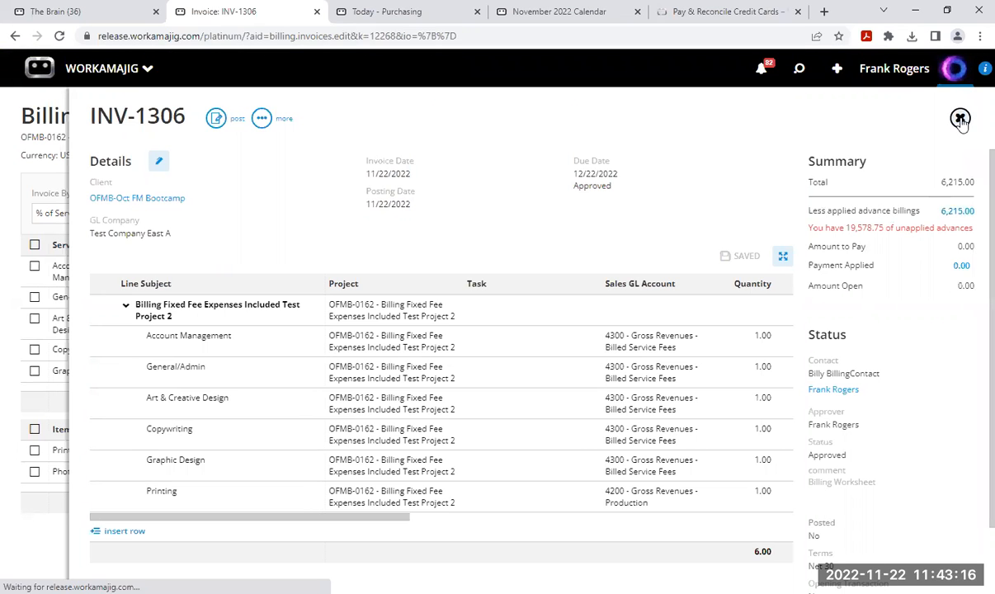
Post the invoice, review its posting details, and return to the Today - Billing page.
{"action": "left_click", "coordinate": [218, 121]}
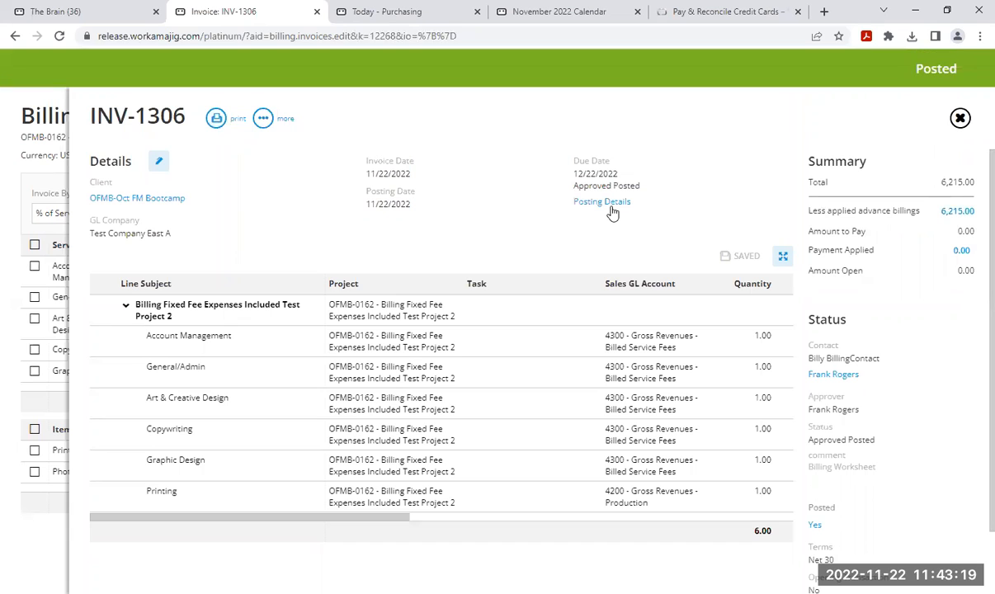
{"action": "left_click", "coordinate": [606, 203]}
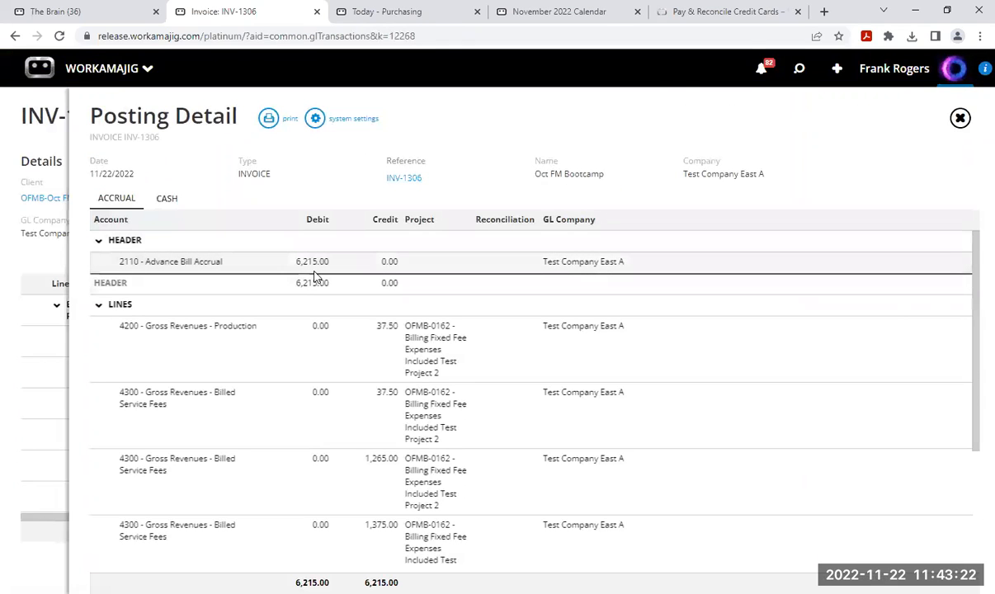
{"action": "left_click", "coordinate": [960, 119]}
{"action": "left_click", "coordinate": [960, 119]}
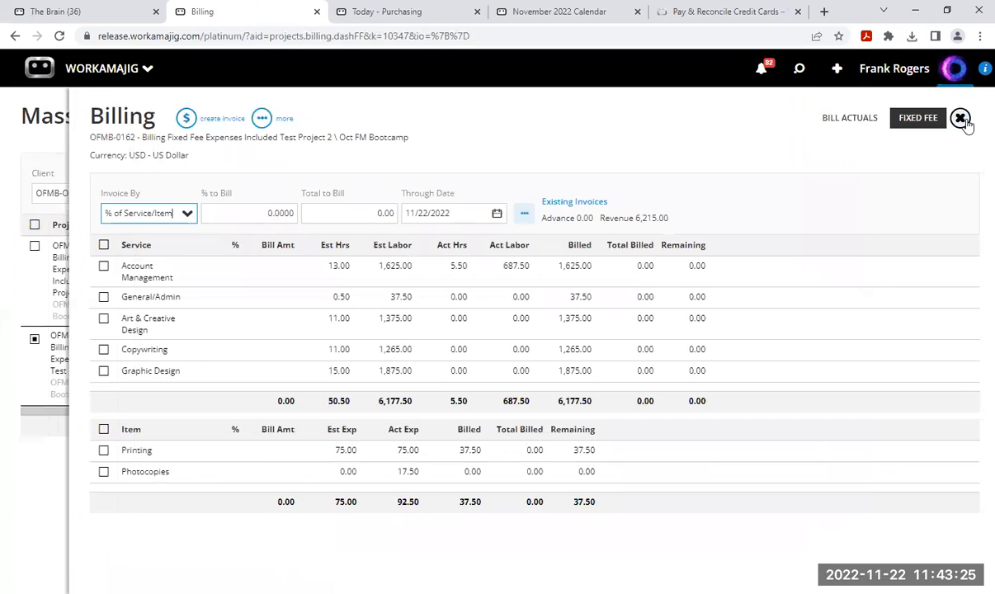
{"action": "left_click", "coordinate": [960, 119]}
{"action": "left_click", "coordinate": [960, 119]}
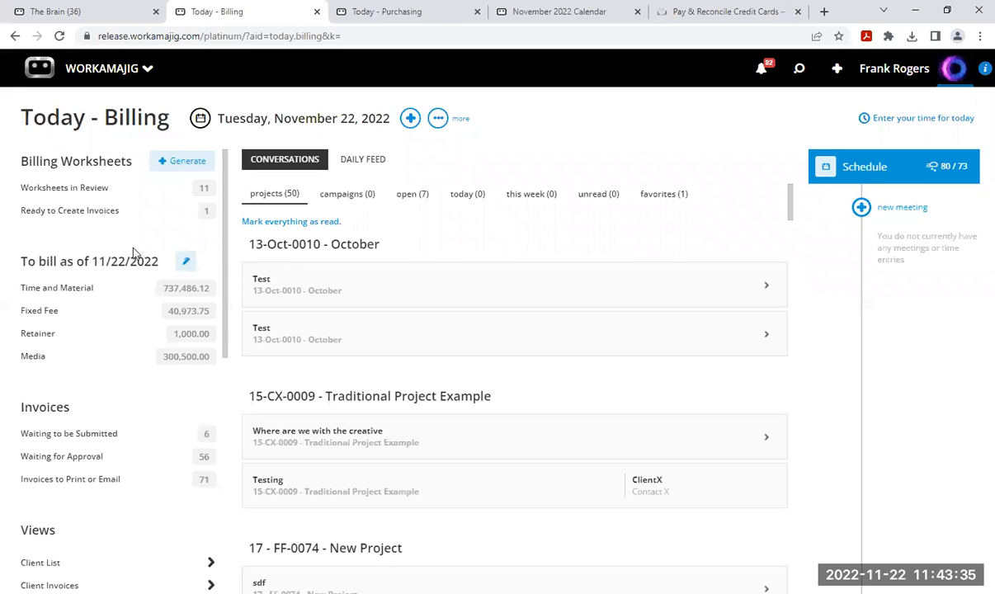
Open the report center and look through the available AR Reports.
{"action": "left_click", "coordinate": [100, 70]}
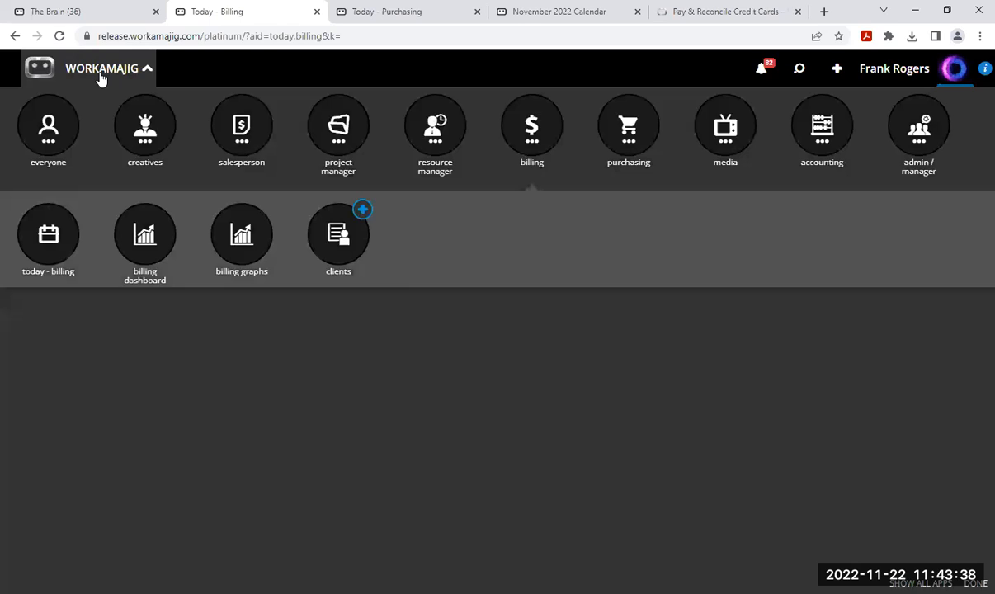
{"action": "left_click", "coordinate": [48, 139]}
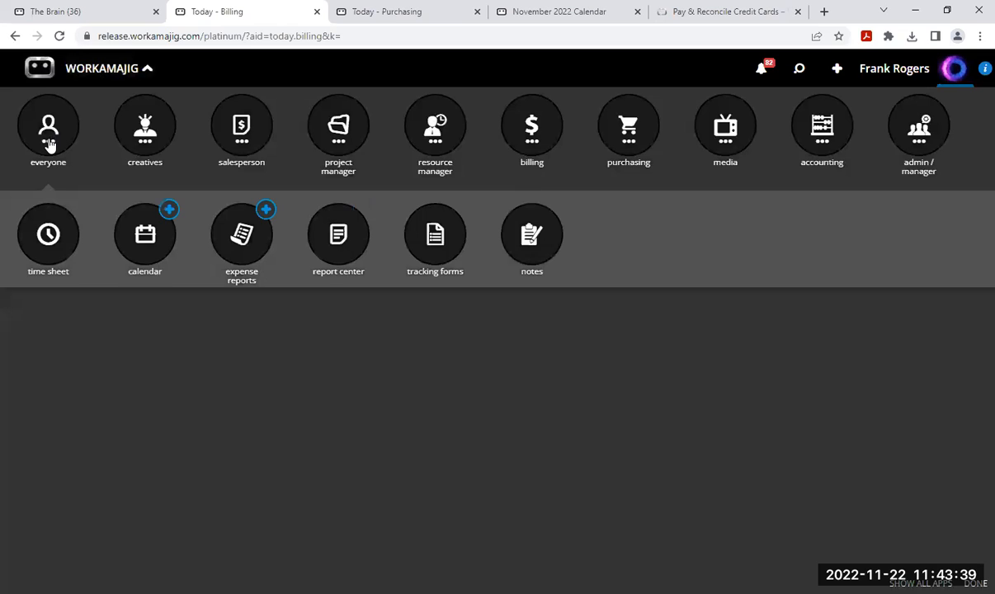
{"action": "left_click", "coordinate": [347, 246]}
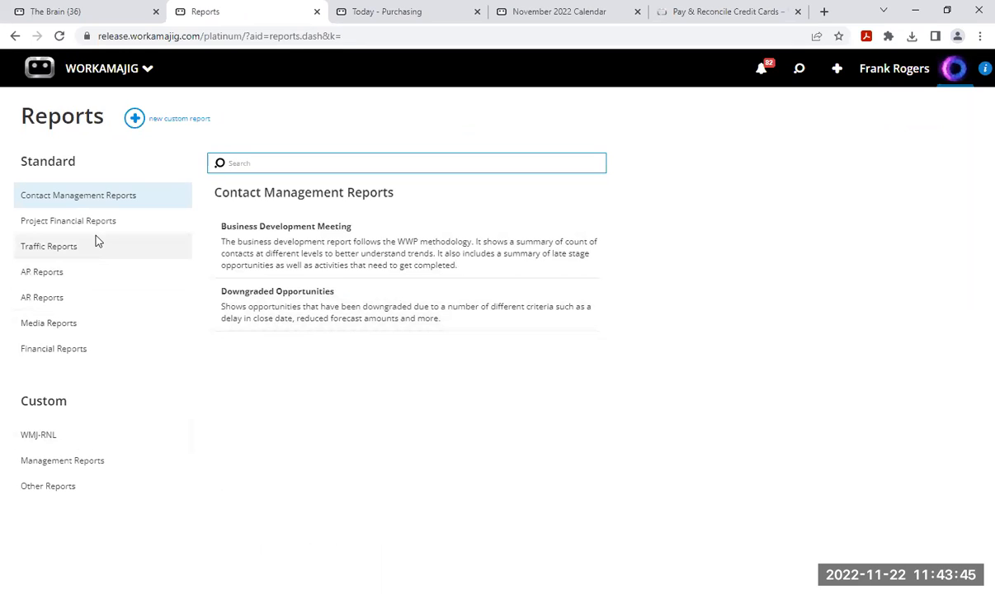
{"action": "left_click", "coordinate": [63, 306]}
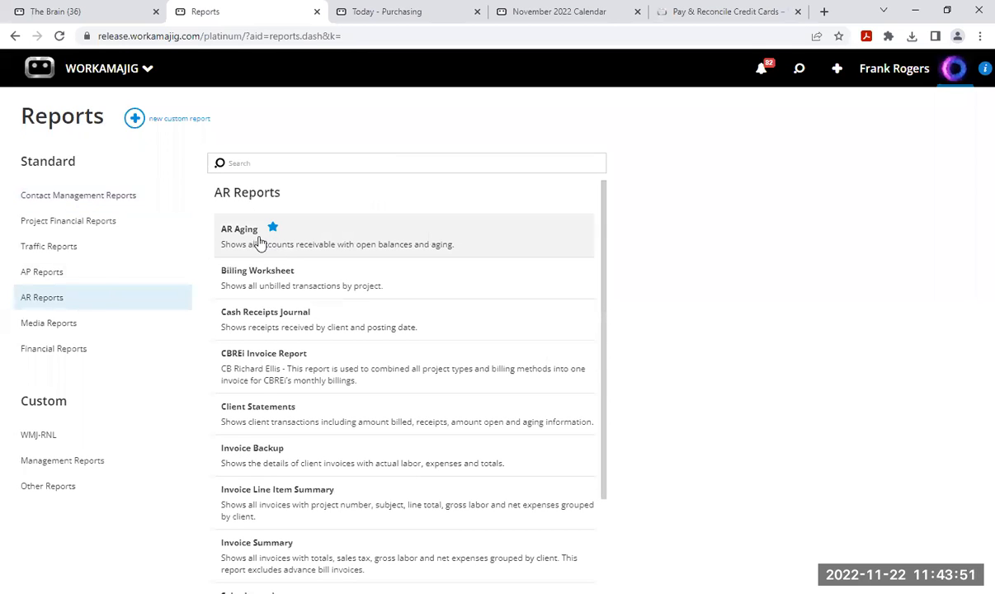
{"action": "scroll", "coordinate": [349, 458], "scroll_direction": "down", "scroll_amount": 1}
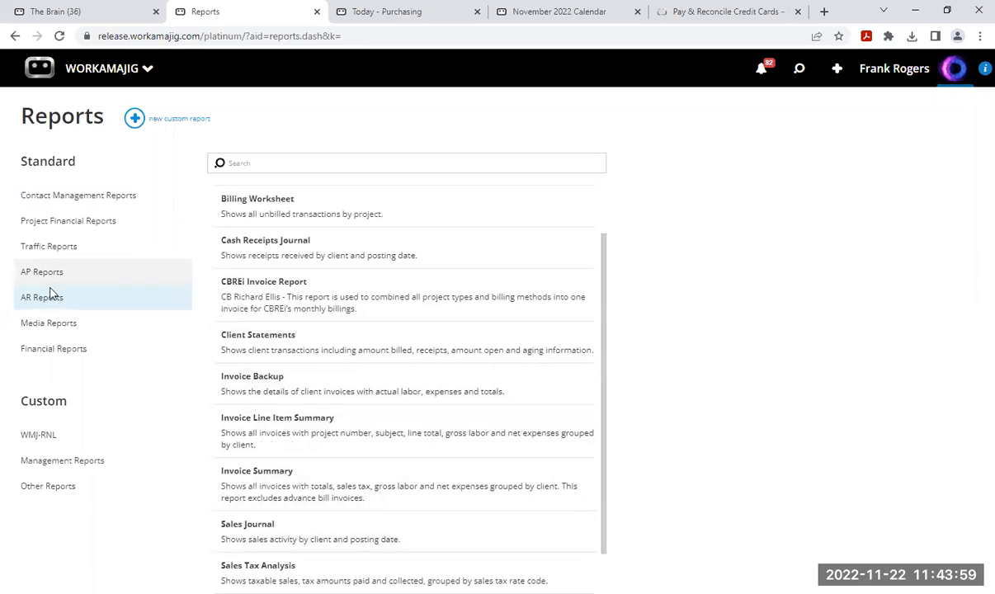
Open the Client Profit and Loss (Detail View) report from the Financial Reports.
{"action": "left_click", "coordinate": [79, 355]}
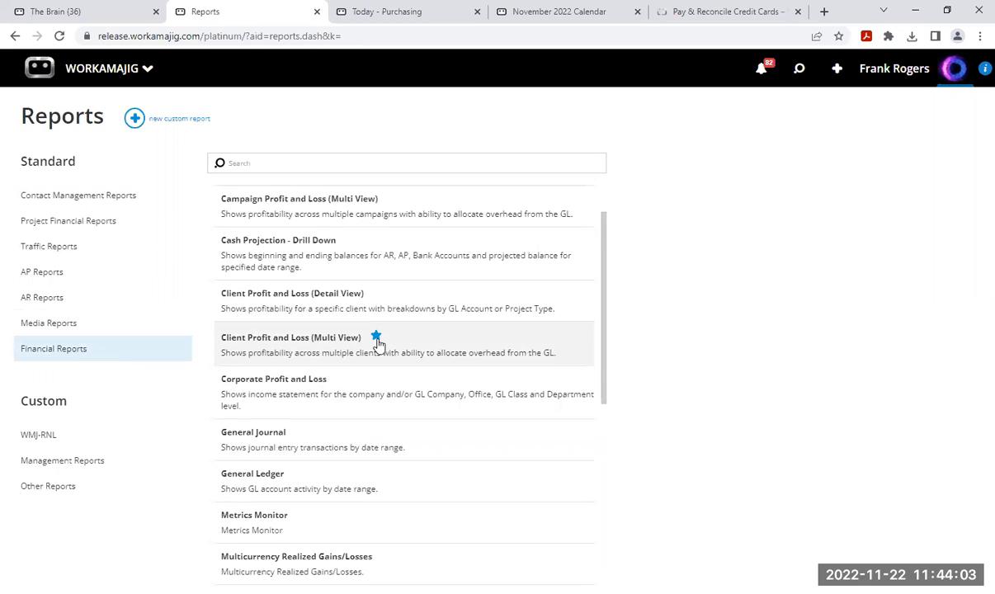
{"action": "scroll", "coordinate": [380, 363], "scroll_direction": "up", "scroll_amount": 2}
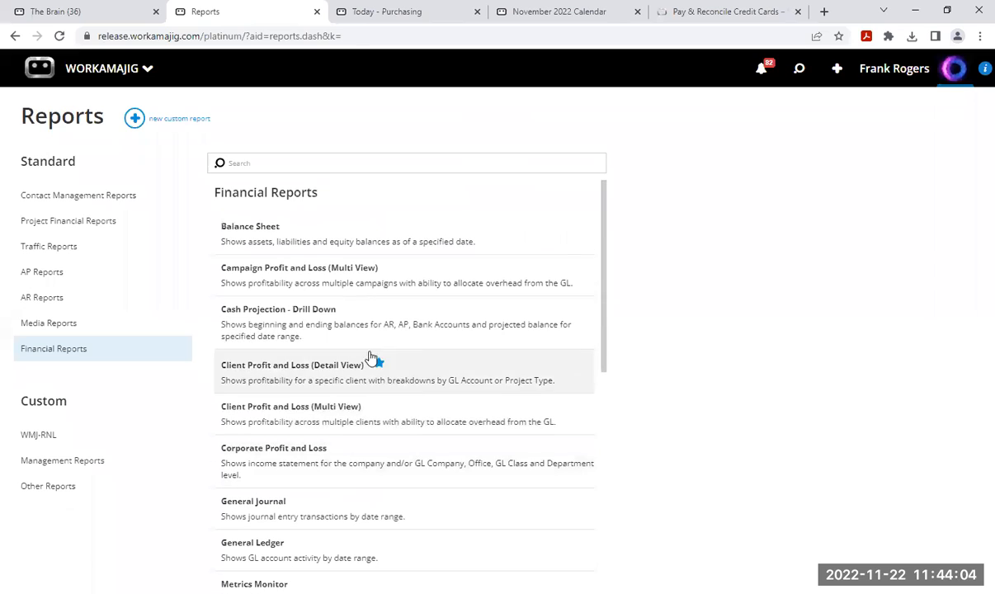
{"action": "left_click", "coordinate": [301, 378]}
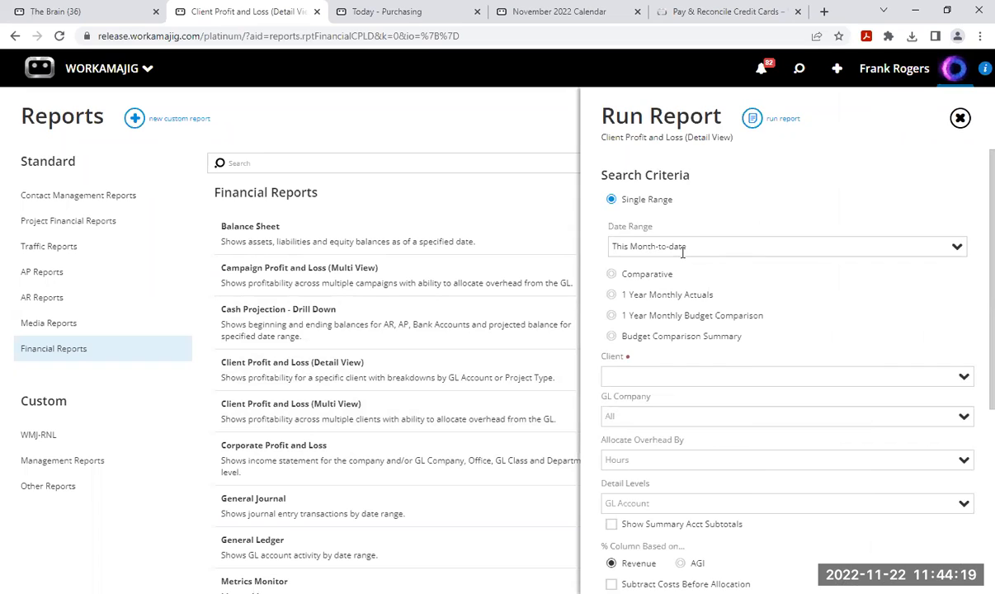
Run the profit and loss report for client OFMB-Oct FM Bootcamp with the date range This Month-to-date.
{"action": "scroll", "coordinate": [708, 330], "scroll_direction": "down", "scroll_amount": 1}
{"action": "left_click", "coordinate": [684, 310]}
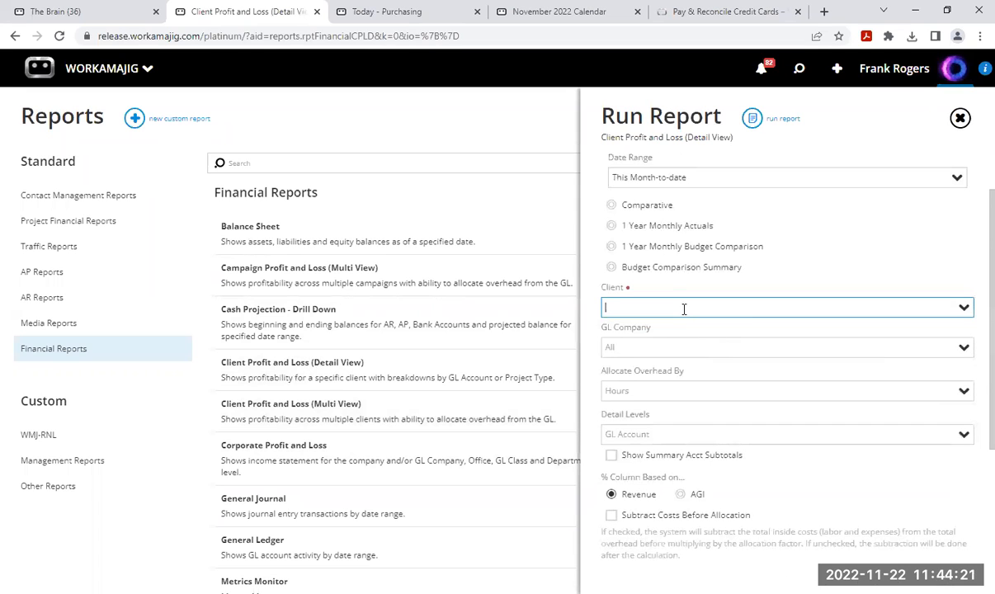
{"action": "right_click", "coordinate": [684, 309]}
{"action": "left_click", "coordinate": [722, 417]}
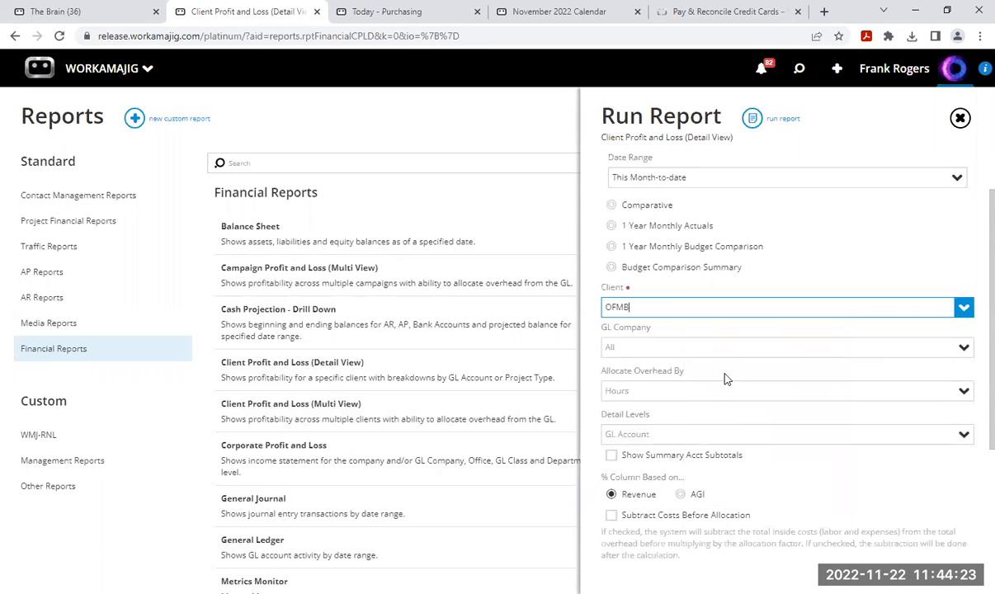
{"action": "left_click", "coordinate": [684, 332]}
{"action": "scroll", "coordinate": [688, 439], "scroll_direction": "down", "scroll_amount": 2}
{"action": "scroll", "coordinate": [688, 440], "scroll_direction": "down", "scroll_amount": 2}
{"action": "scroll", "coordinate": [744, 400], "scroll_direction": "up", "scroll_amount": 5}
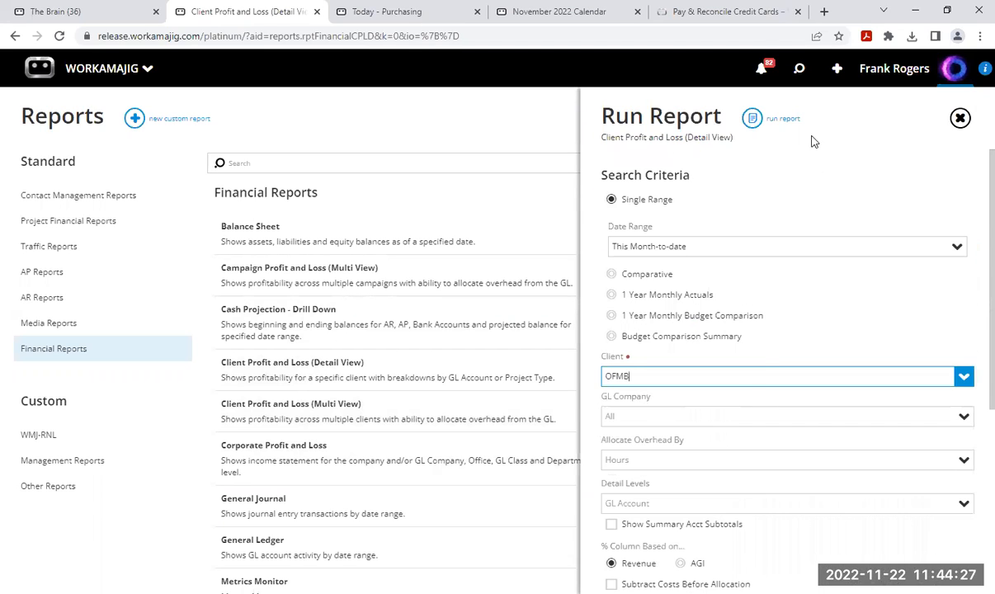
{"action": "left_click", "coordinate": [752, 122]}
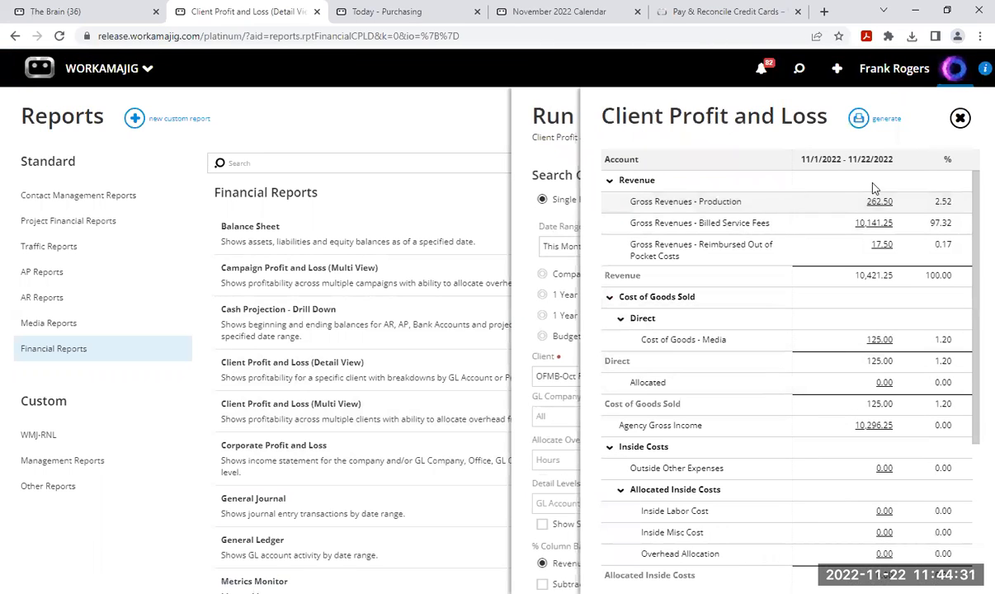
Examine the client's revenue and cost lines in the profit and loss report, and return to the report list.
{"action": "left_click", "coordinate": [809, 205]}
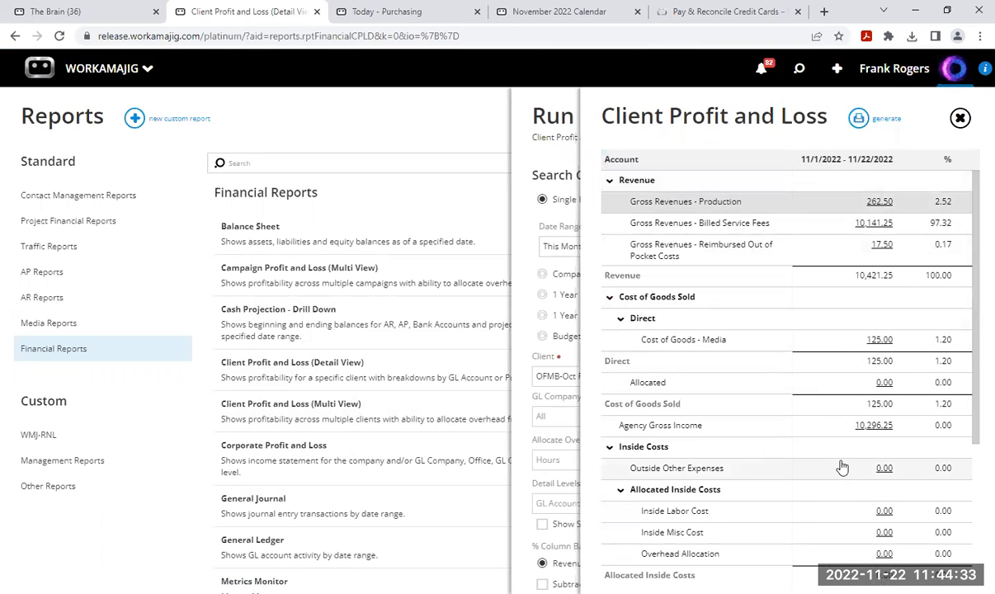
{"action": "left_click_drag", "start_coordinate": [971, 276], "coordinate": [967, 165]}
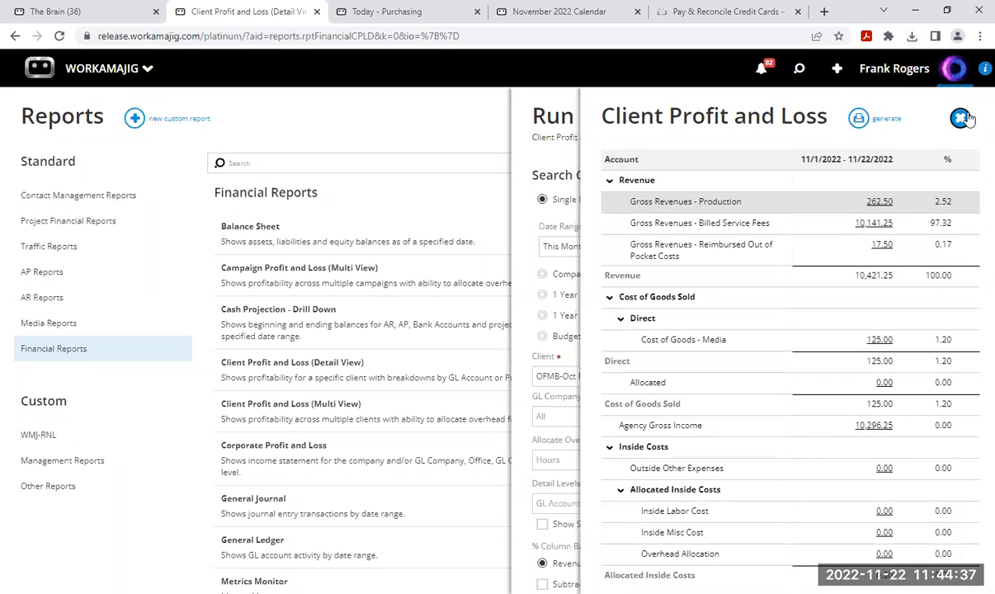
{"action": "left_click", "coordinate": [959, 120]}
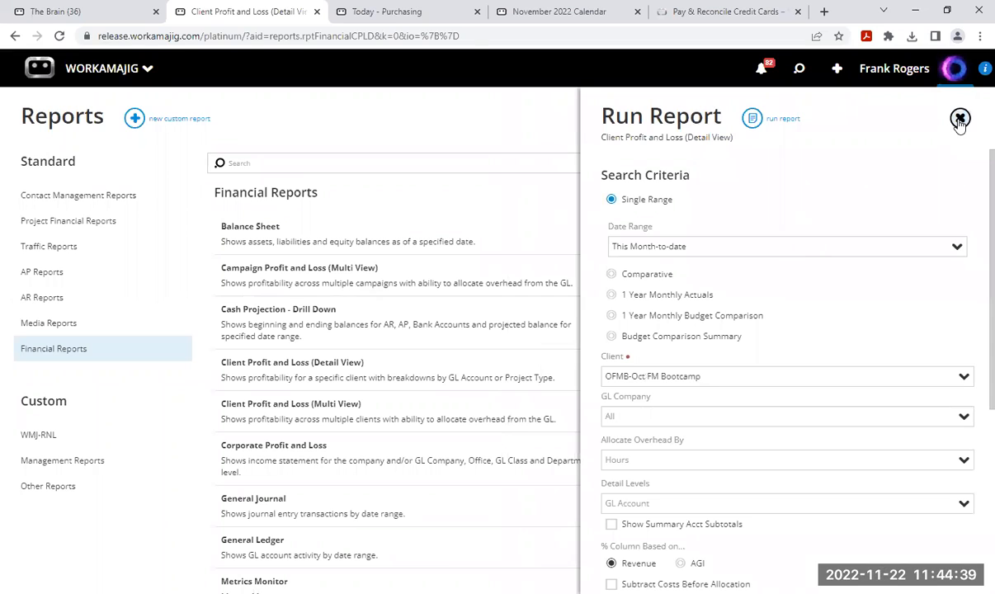
{"action": "left_click", "coordinate": [960, 119]}
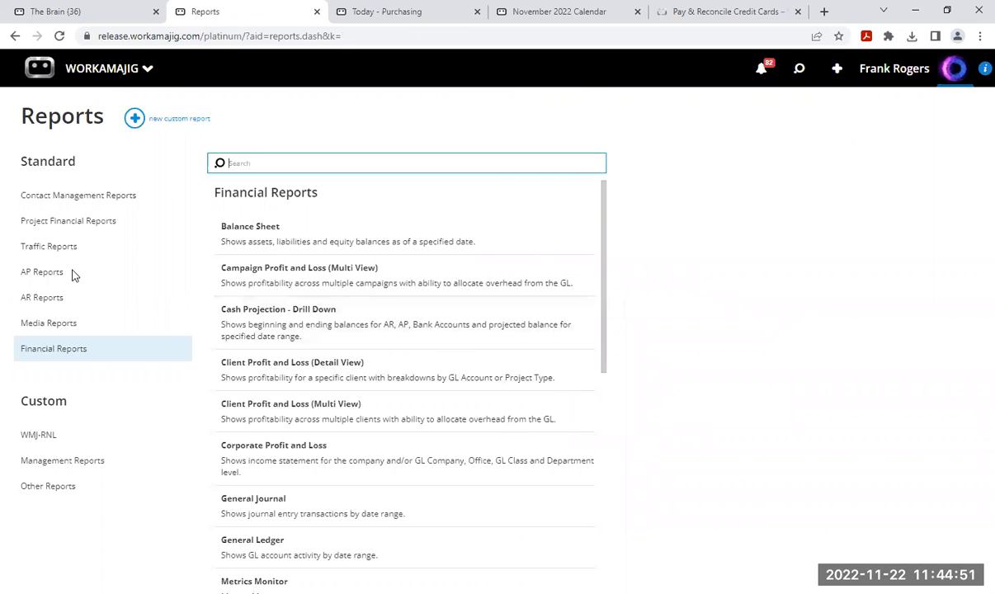
Return to the AR Reports to examine the invoice-related reports.
{"action": "left_click", "coordinate": [58, 301]}
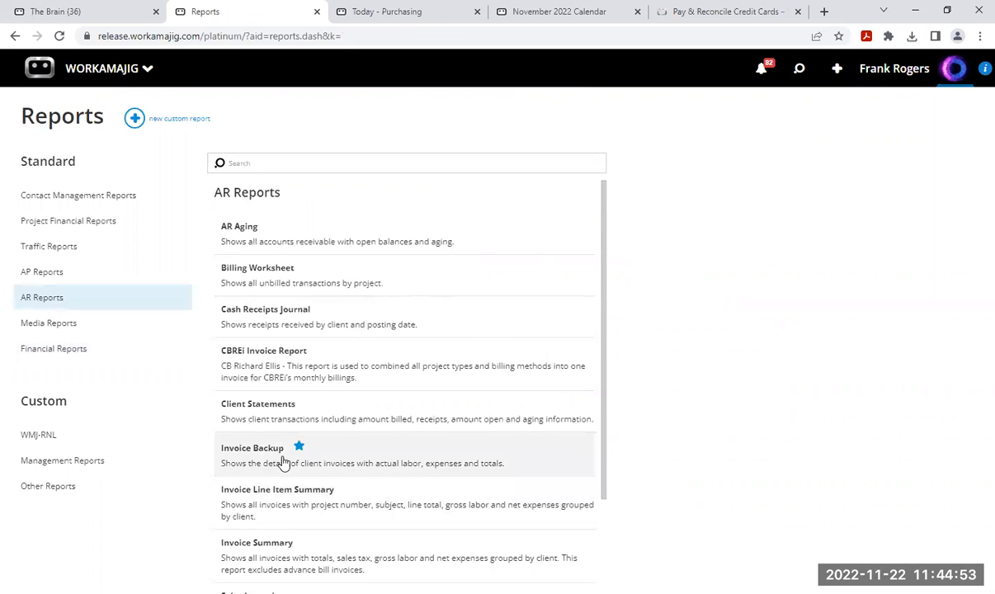